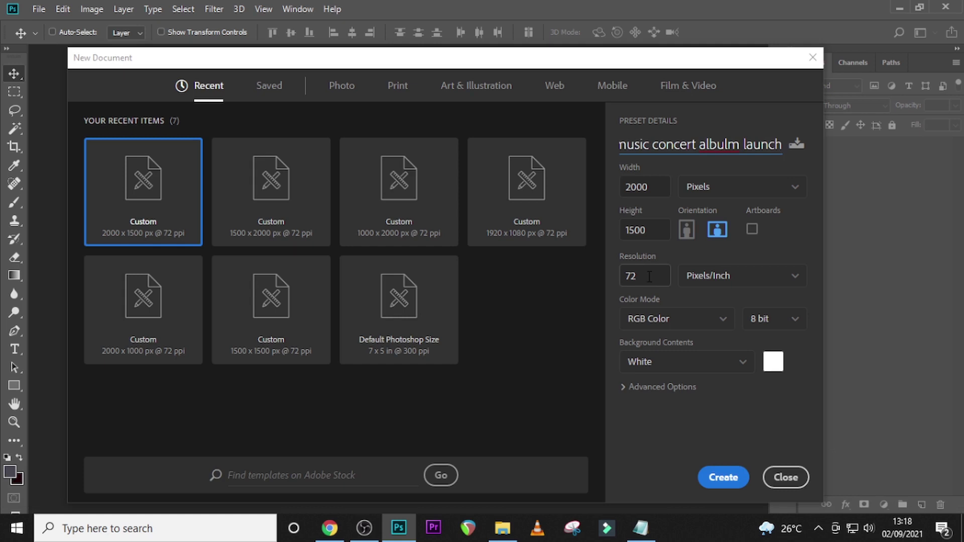
- Set the resolution to 72 Pixels/Inch, keep 2000 × 1500 px, and create the document
click(630, 277)
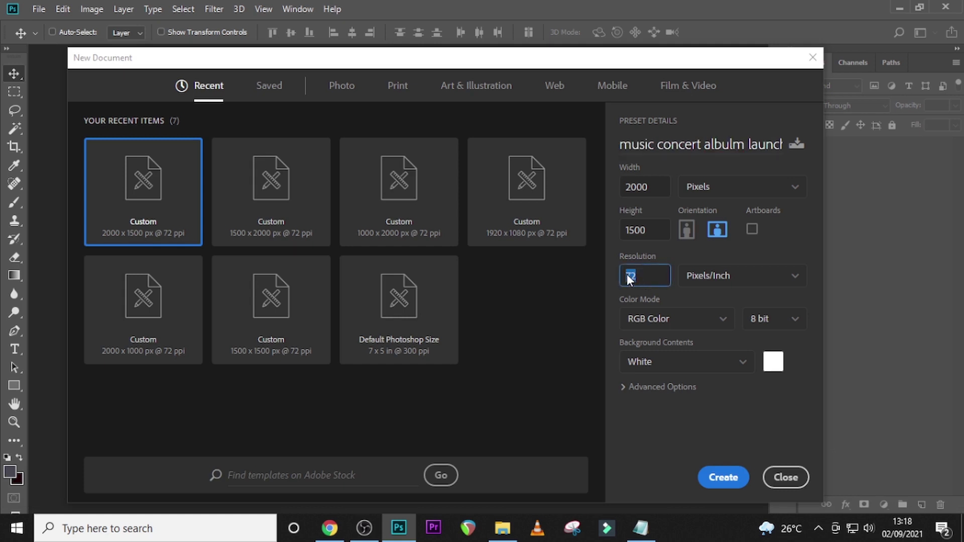
click(709, 281)
click(716, 301)
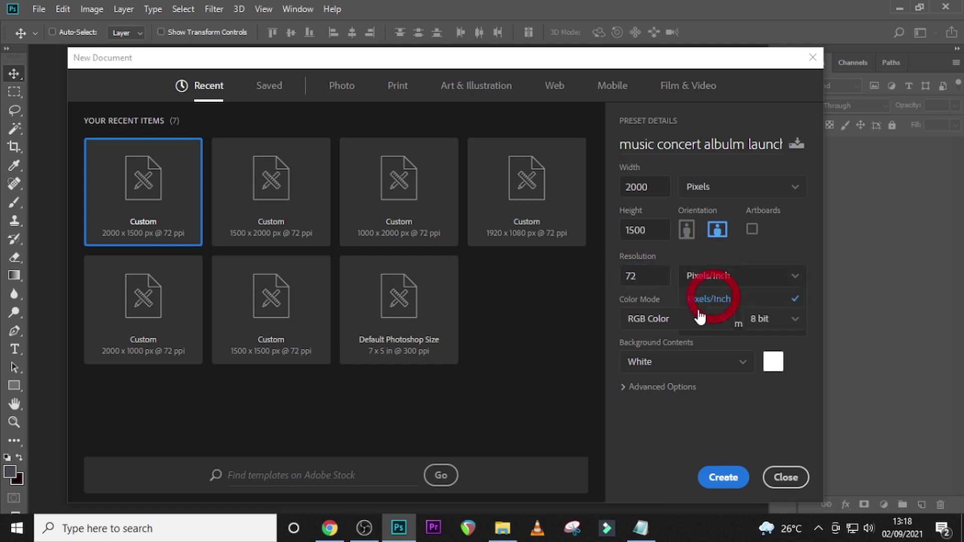
click(722, 477)
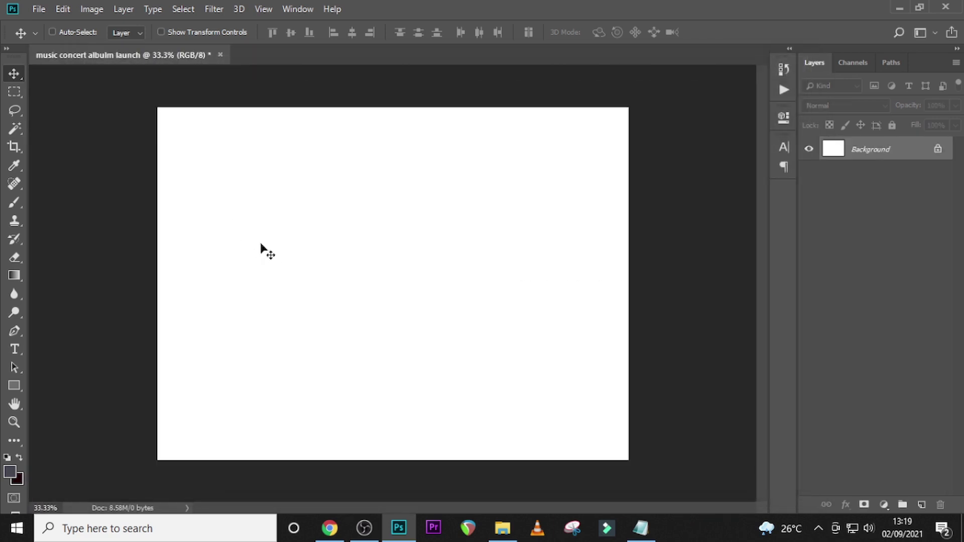
- Show rulers and place guides on the four canvas edges and through the centre
key(ctrl+r)
drag(44, 240, 162, 250)
drag(39, 266, 634, 266)
drag(544, 71, 437, 112)
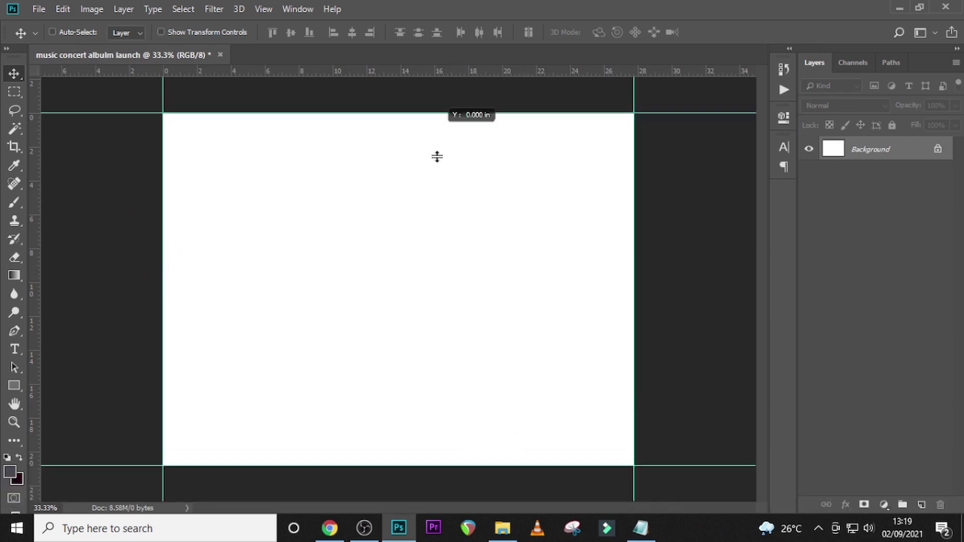
drag(437, 71, 260, 288)
drag(261, 70, 260, 466)
drag(42, 266, 399, 266)
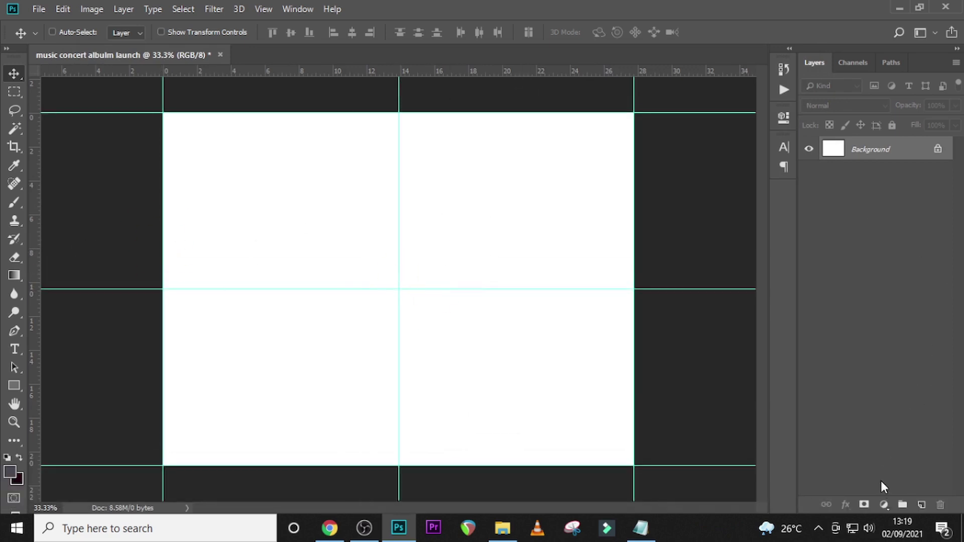
- Add a Solid Color fill layer in dark slate #454751
click(883, 505)
click(886, 252)
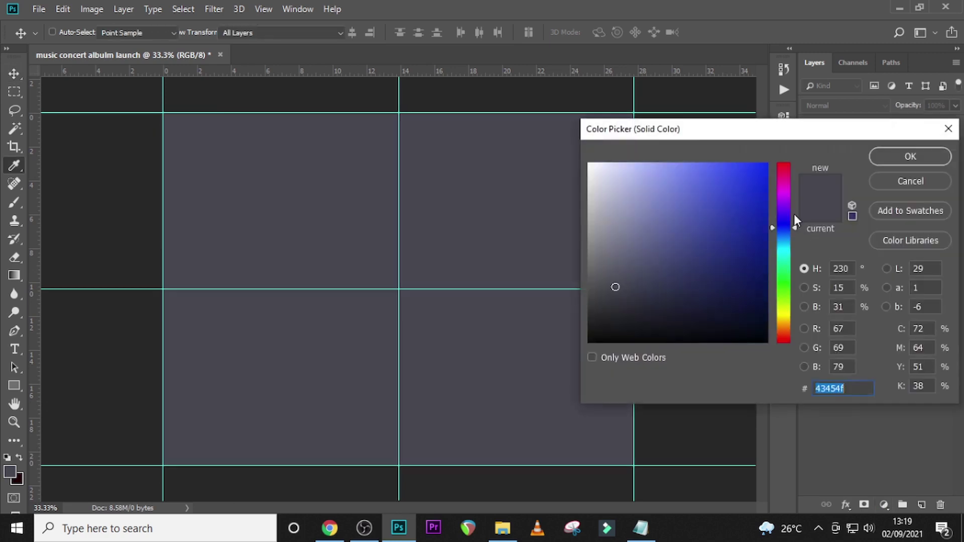
key(BackSpace)
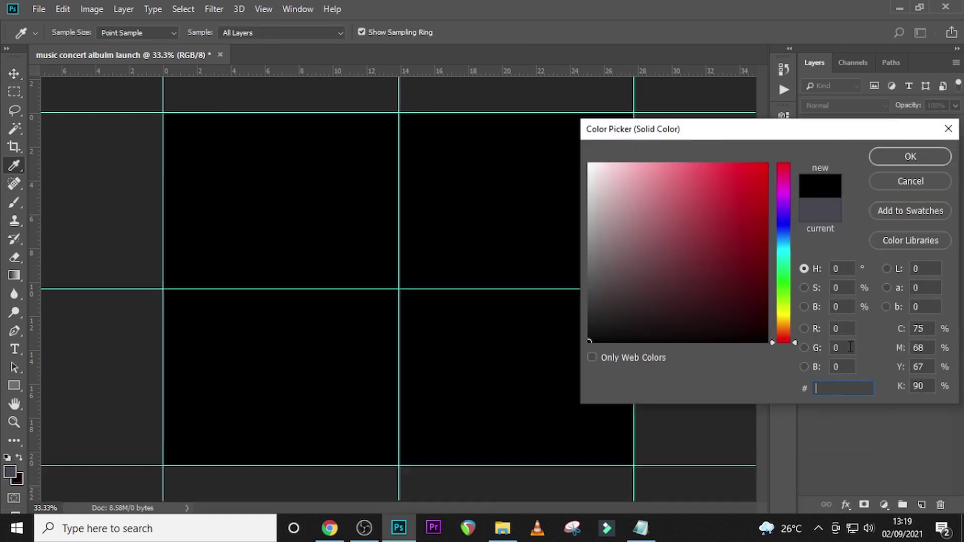
text(45)
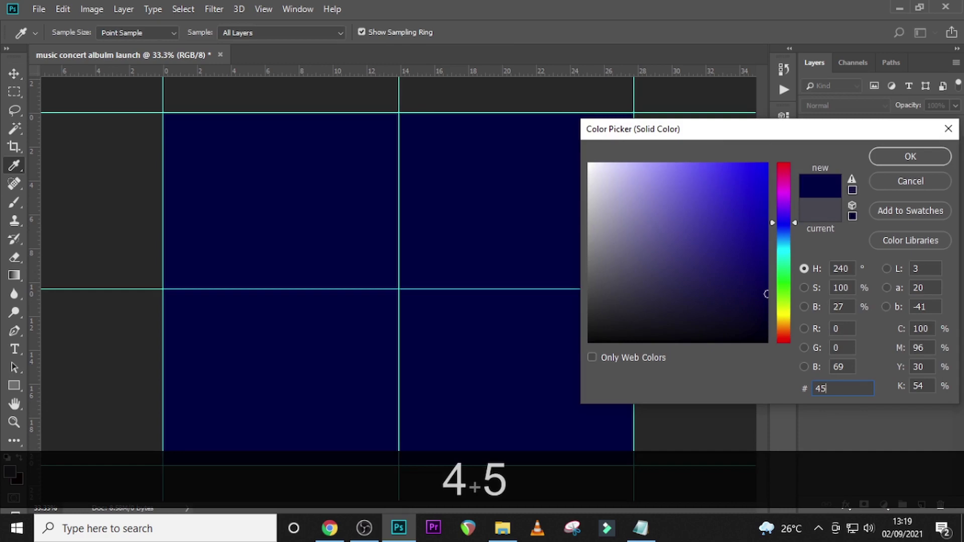
text(47)
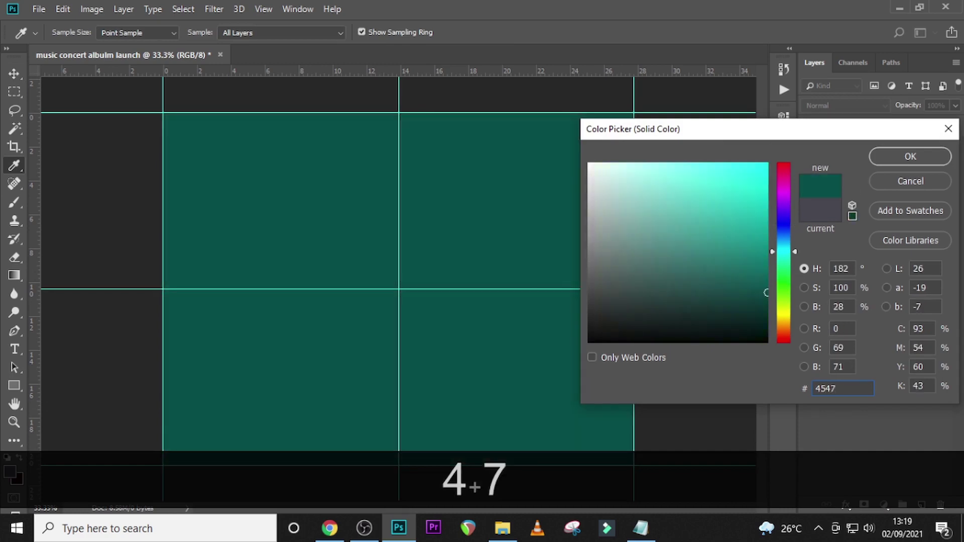
text(51)
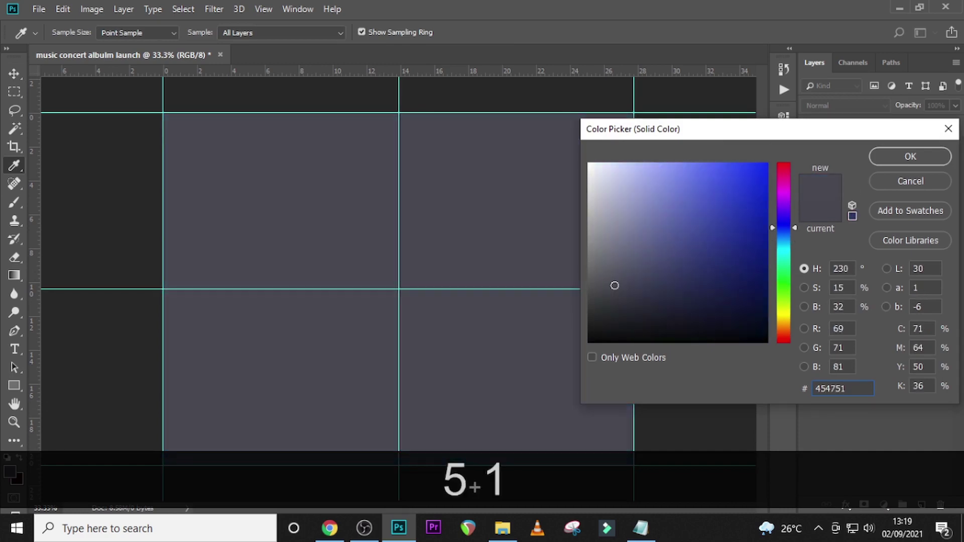
click(915, 157)
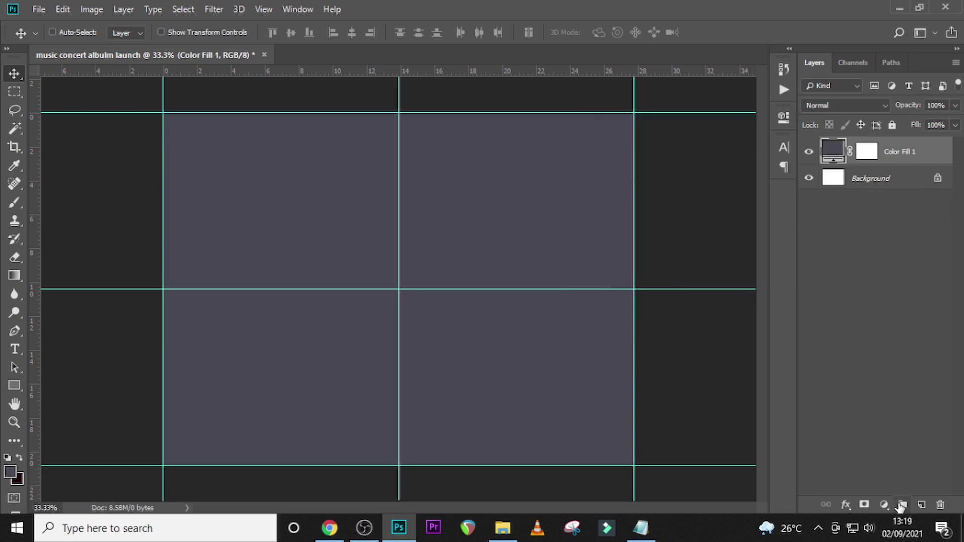
- Group the fill as 'BG', then bring pngegg (1).png from the U12 folder into the flyer
key(ctrl+g)
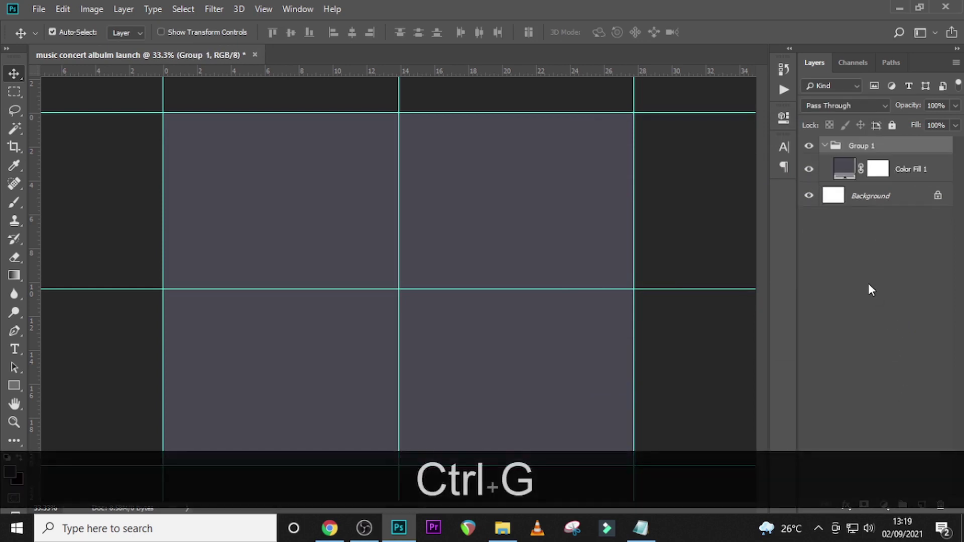
double_click(862, 146)
key(Caps_Lock)
text(BG)
key(Return)
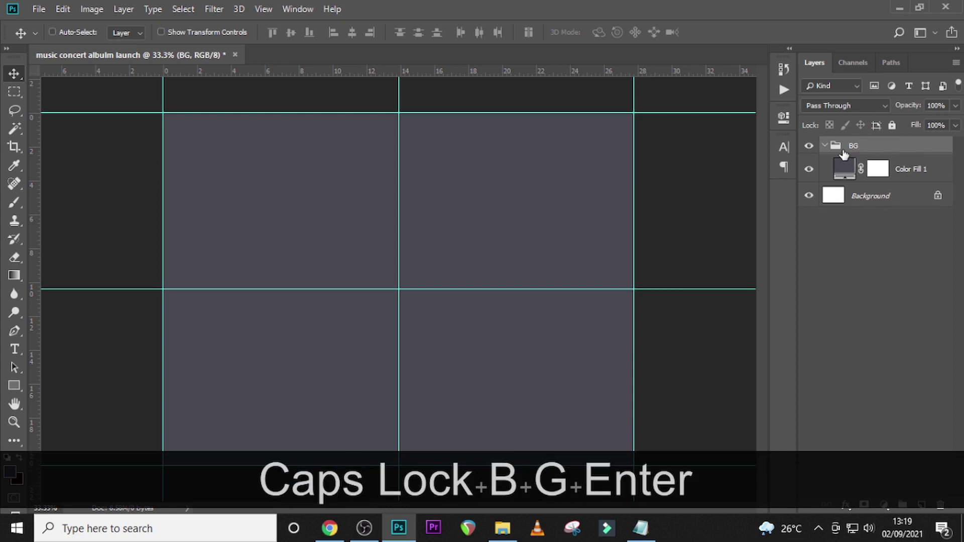
click(824, 146)
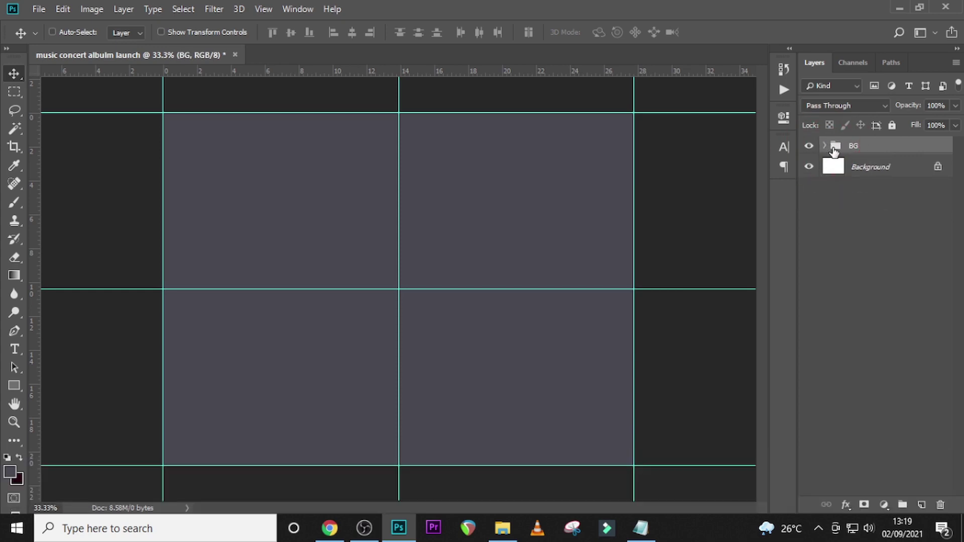
click(502, 528)
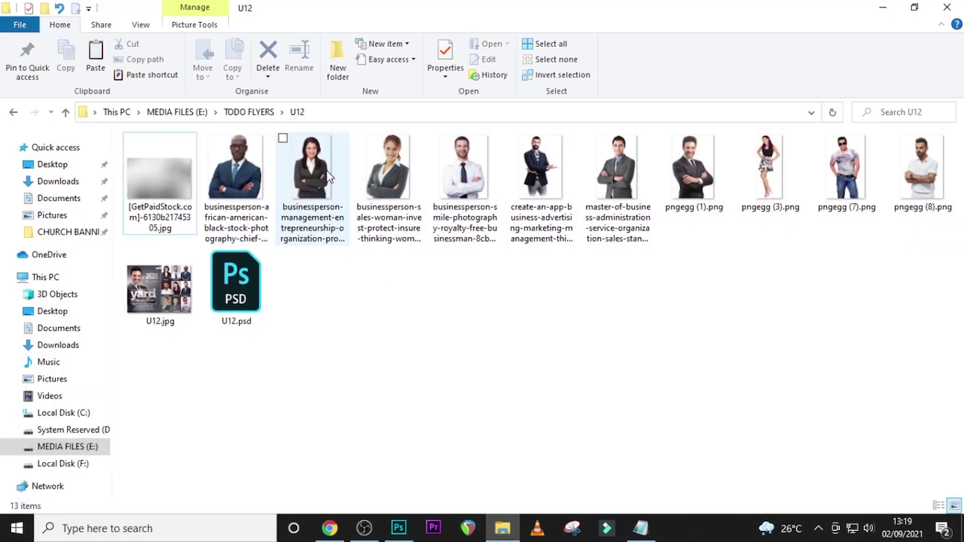
drag(713, 173, 382, 311)
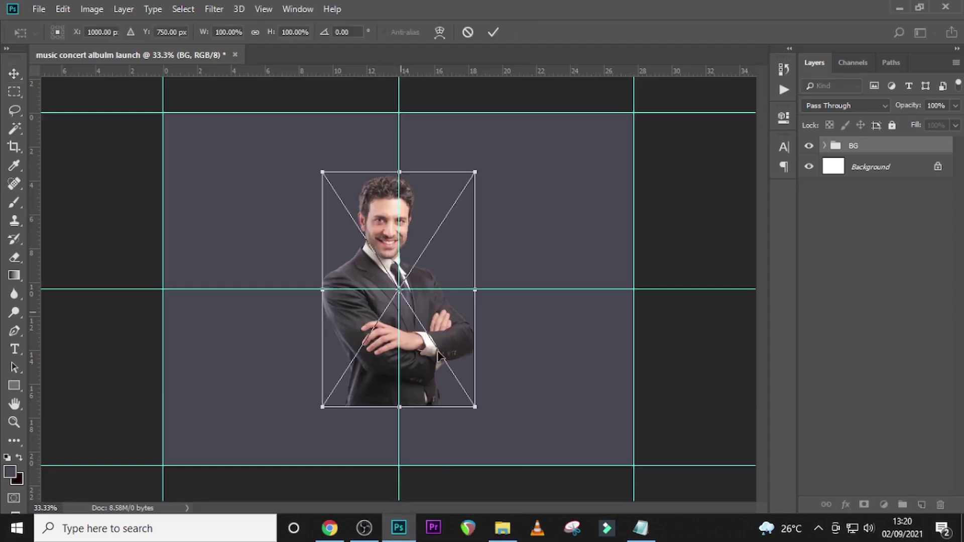
- Enlarge the host photo, shift it left, and add an empty Layer 1 beneath it
drag(473, 406, 469, 122)
key(ctrl+minus)
key(shift+Left)
key(shift+Left)
key(shift+Left)
key(shift+Left)
key(shift+Left)
key(shift+Left)
key(shift+Left)
key(Return)
key(ctrl+0)
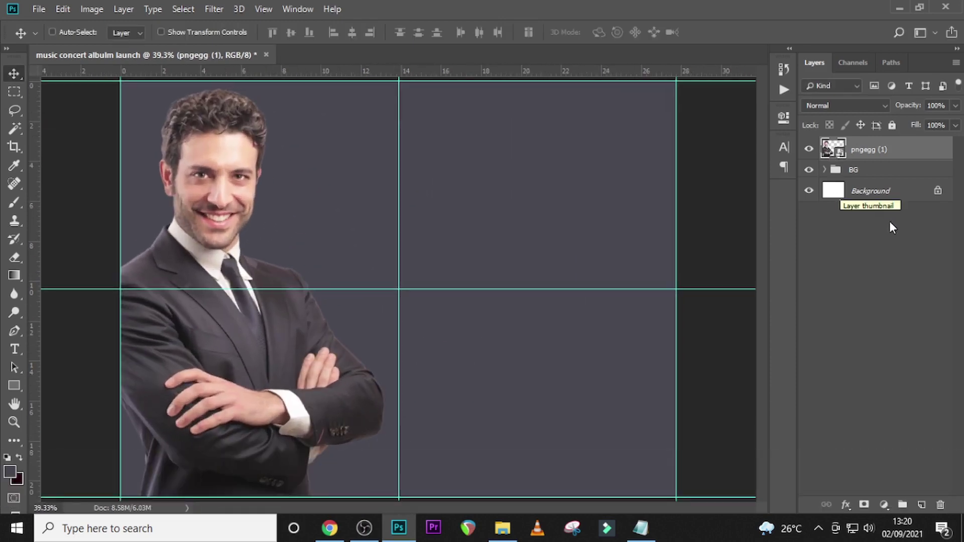
click(921, 504)
drag(864, 149, 862, 183)
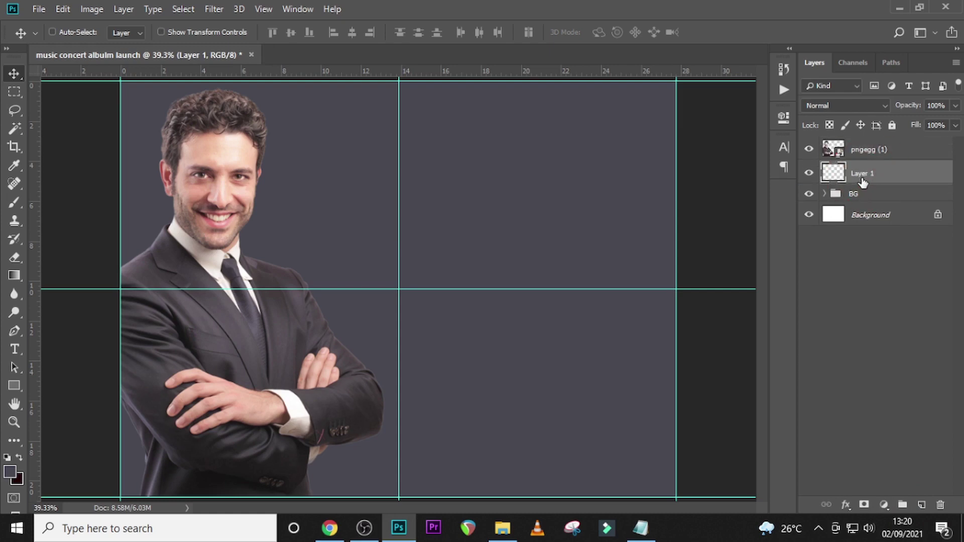
- Set up a 700 px brush with peach foreground colour #e8baa0
key(b)
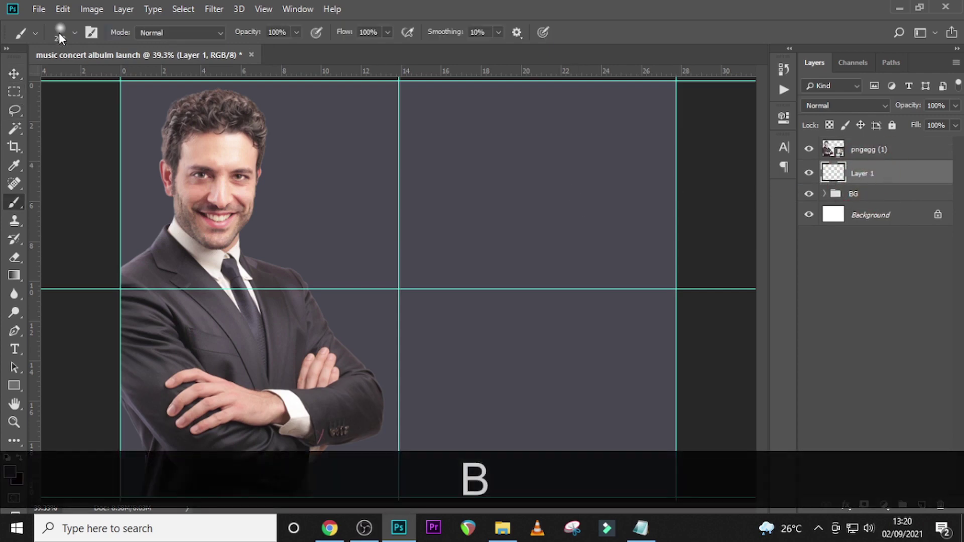
click(59, 32)
click(414, 6)
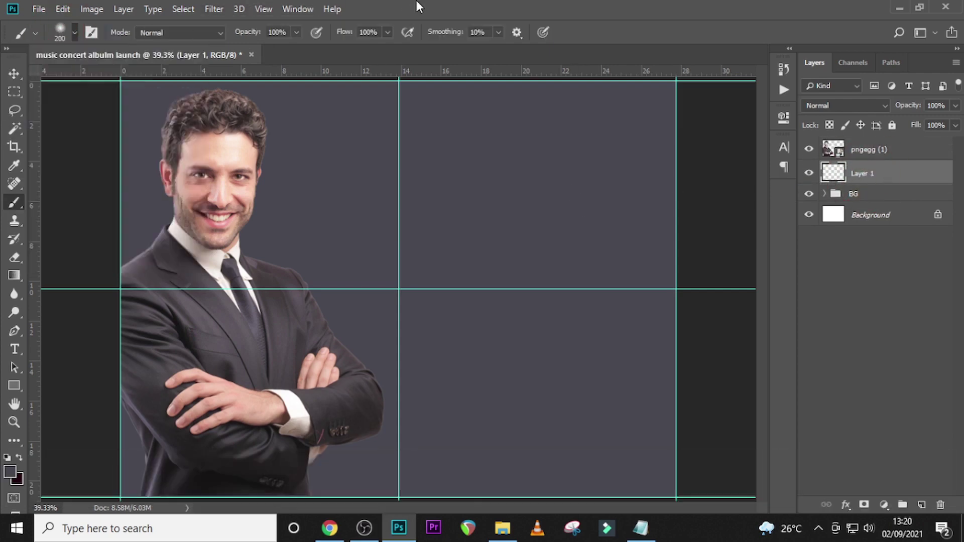
key(Caps_Lock)
key(bracketright)
key(bracketright)
key(bracketright)
key(bracketright)
key(bracketright)
key(bracketright)
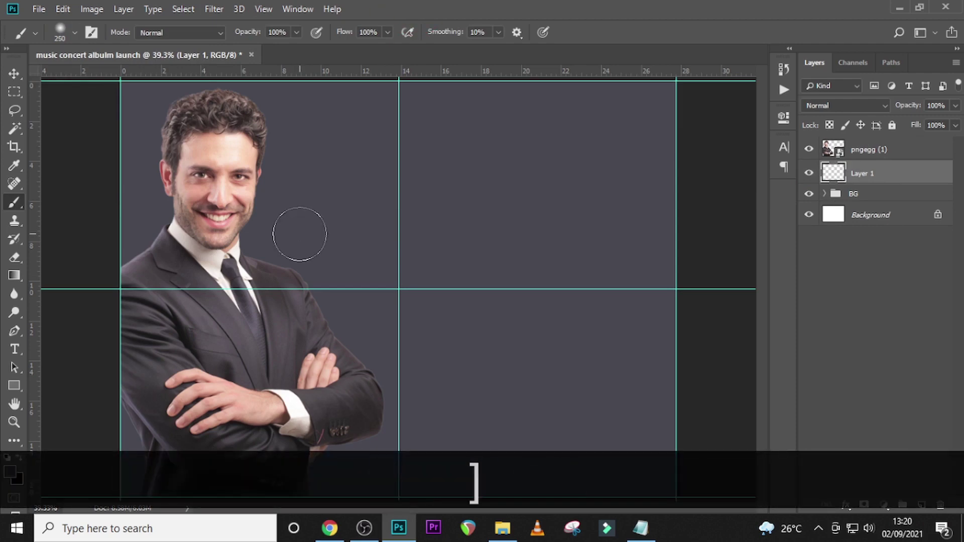
click(9, 473)
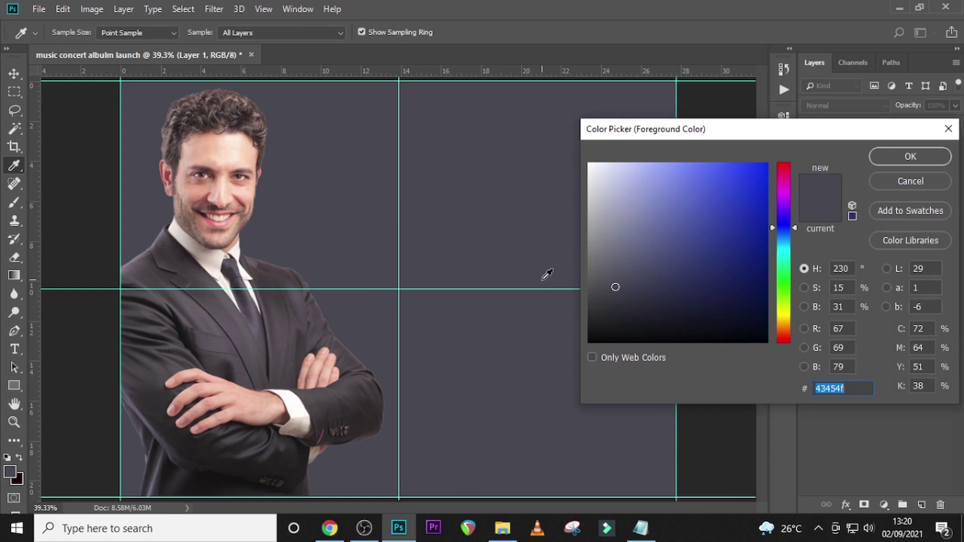
text(e)
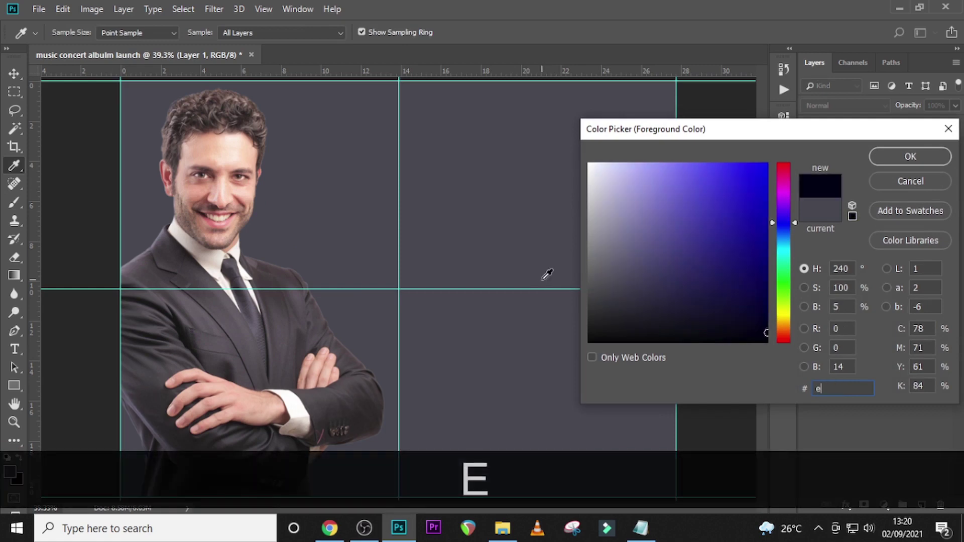
text(8b)
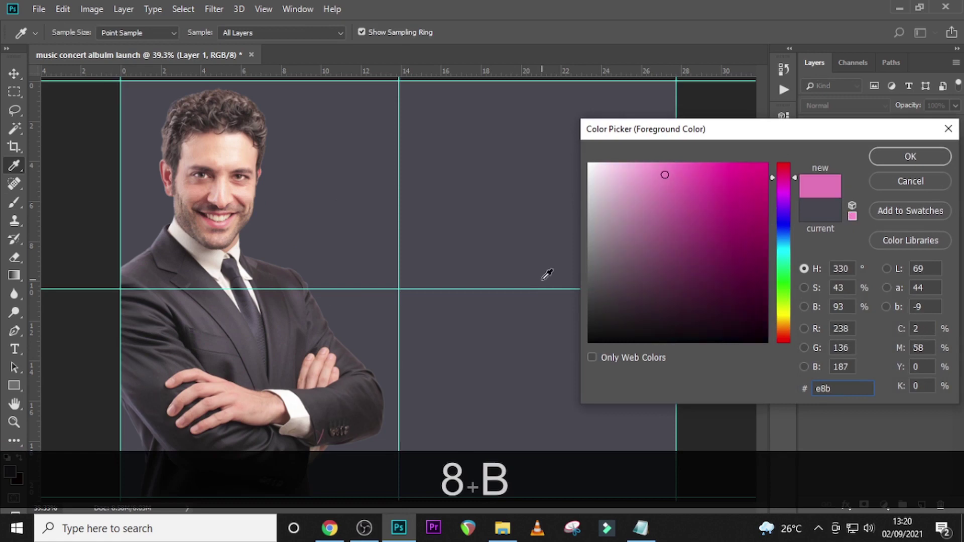
text(aa0)
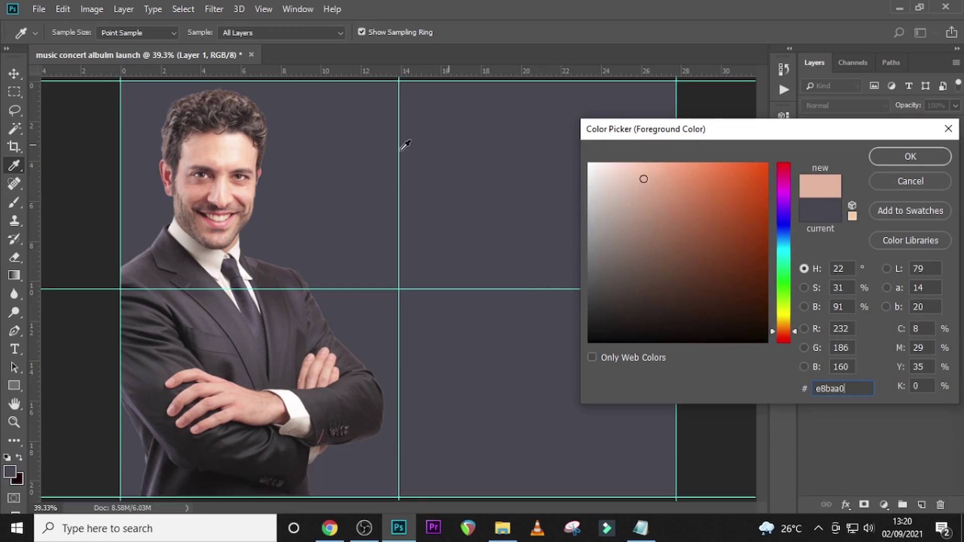
click(906, 156)
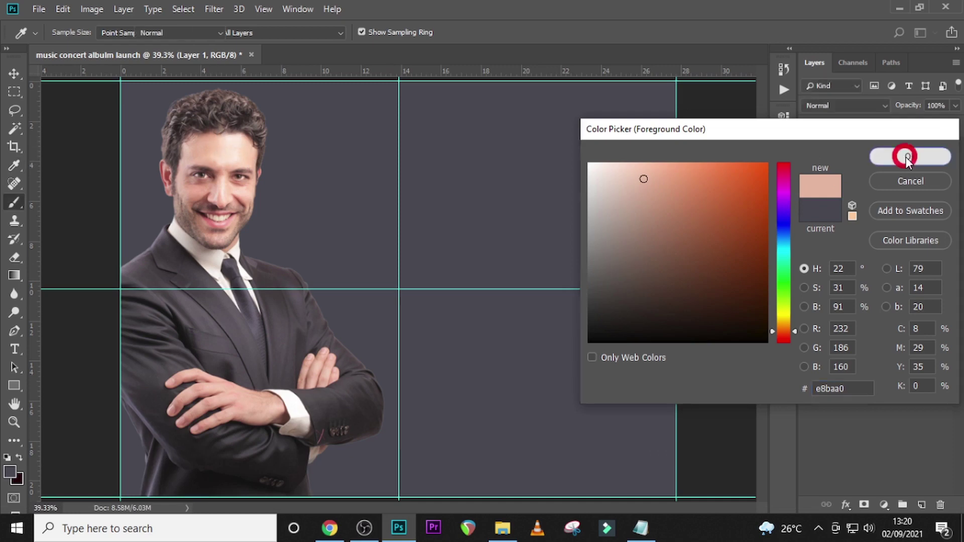
- Paint a large peach glow on Layer 1 and move it left and down behind the host
key(b)
key(])
key(])
key(])
key(])
key(])
key(])
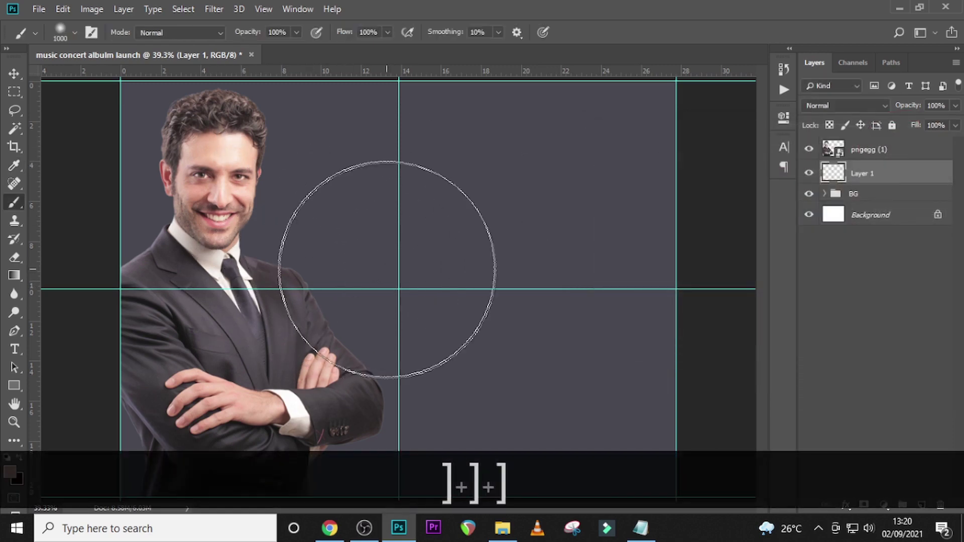
click(430, 292)
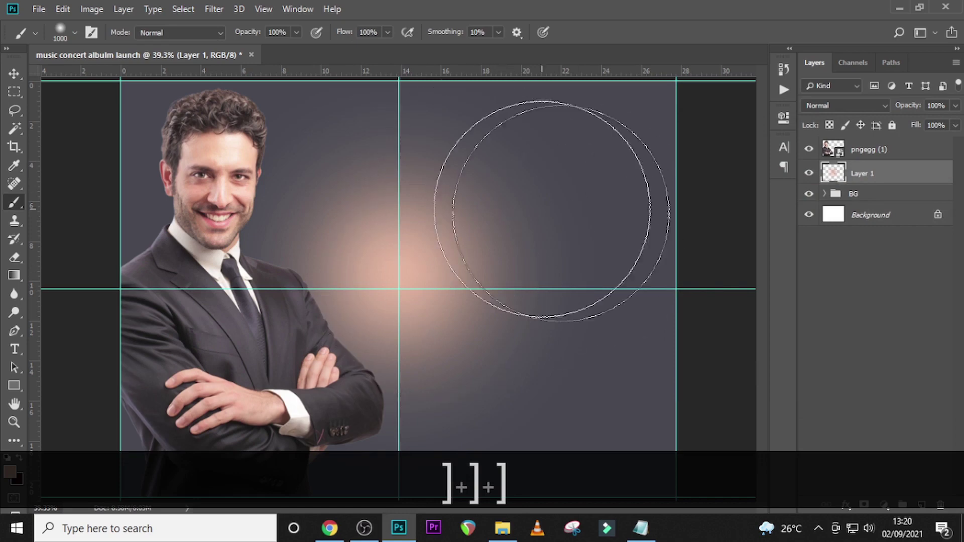
key(ctrl+t)
drag(461, 271, 234, 322)
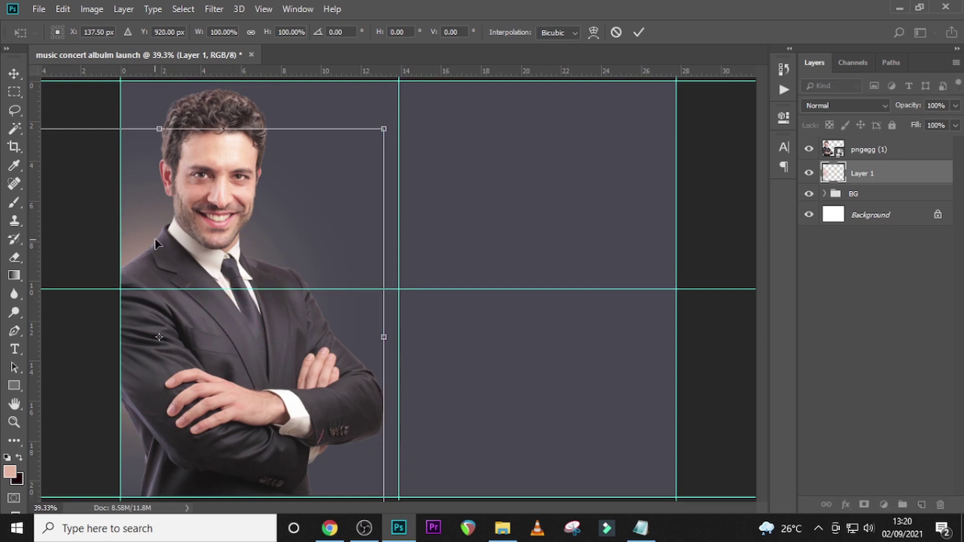
drag(159, 290, 160, 294)
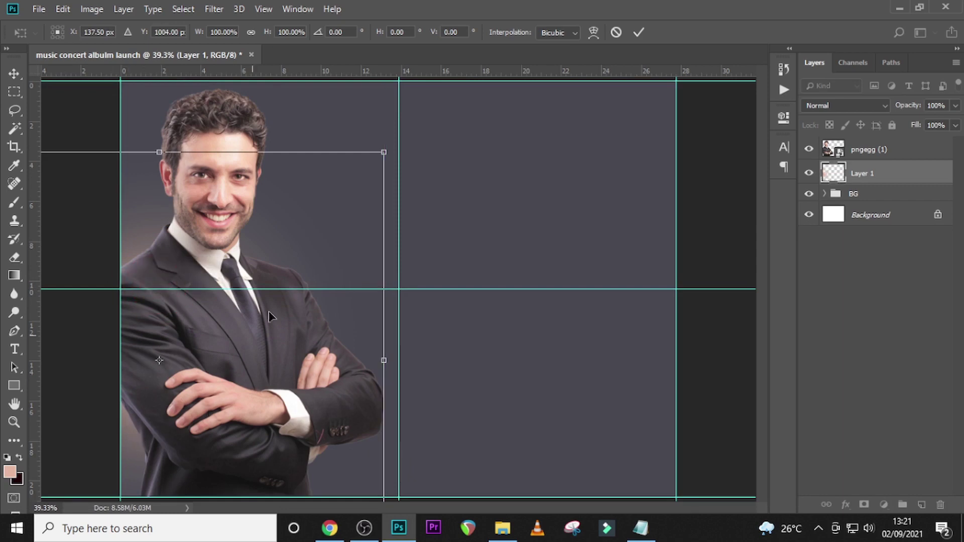
key(Return)
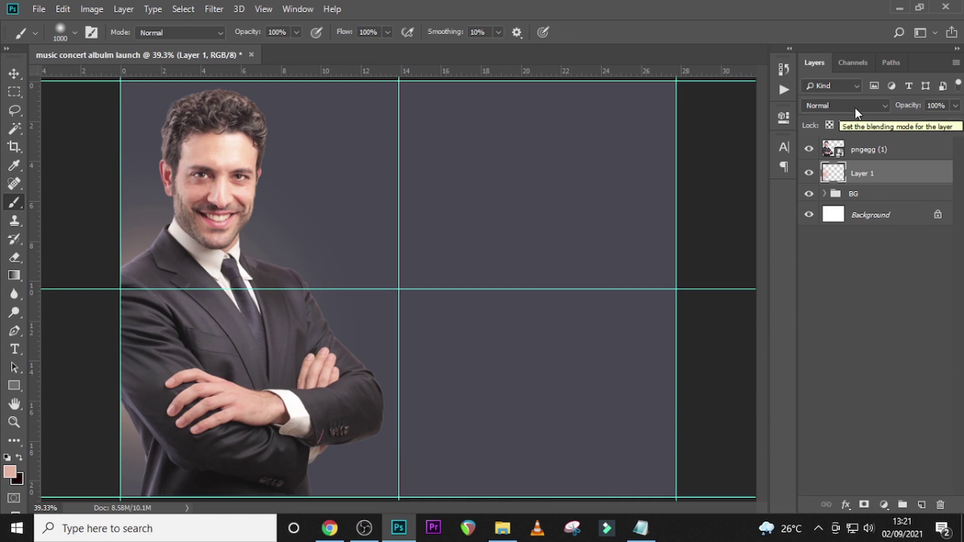
- Set the layer blend mode to Lighten and paint a white glow on a new Layer 2
click(855, 107)
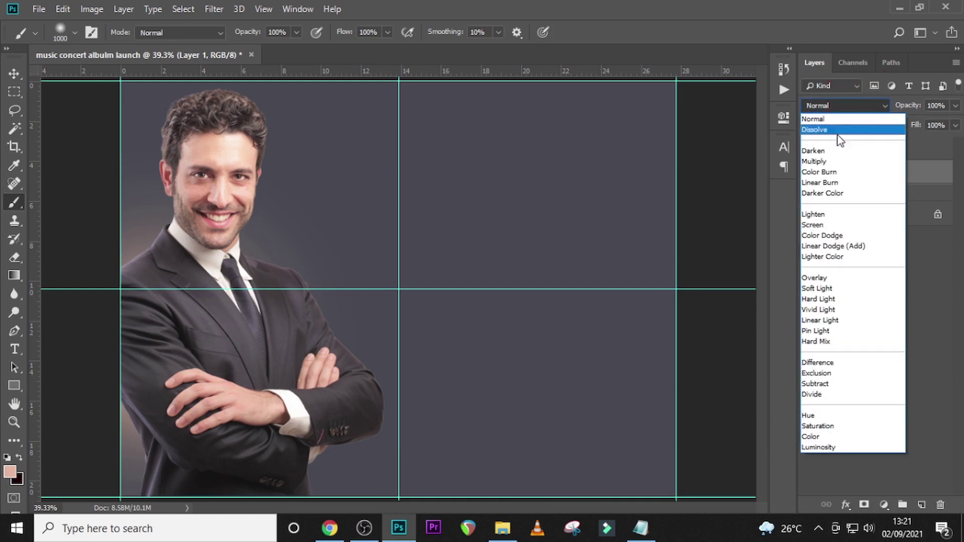
click(822, 215)
click(922, 505)
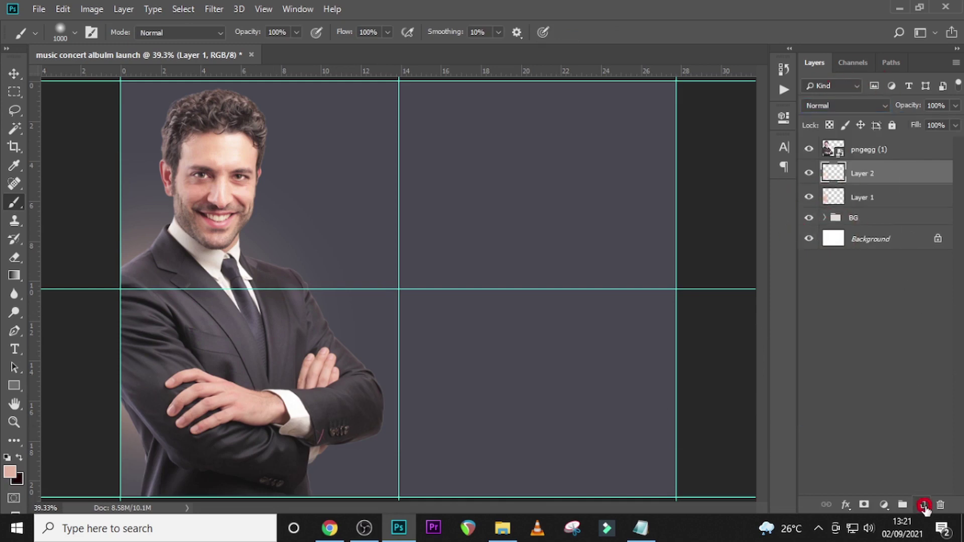
click(10, 472)
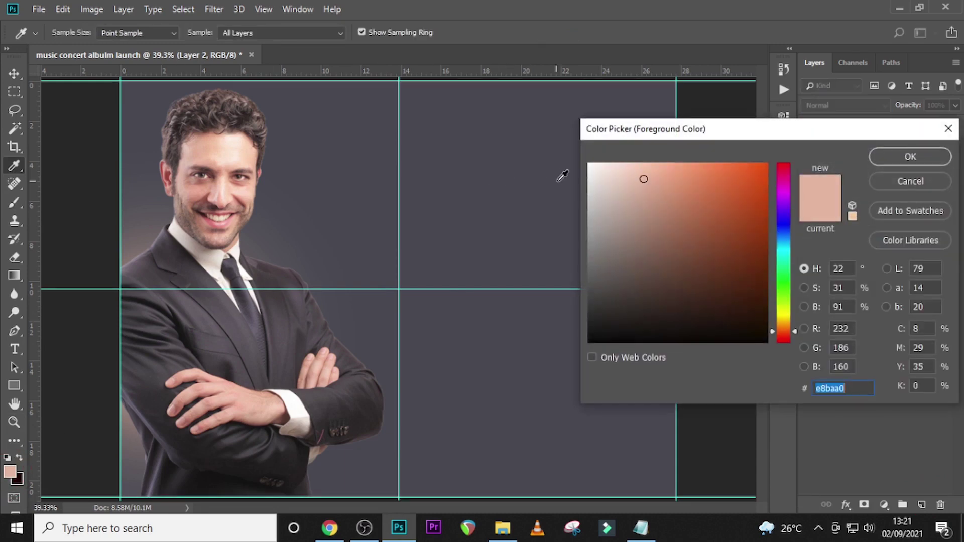
click(589, 167)
click(901, 155)
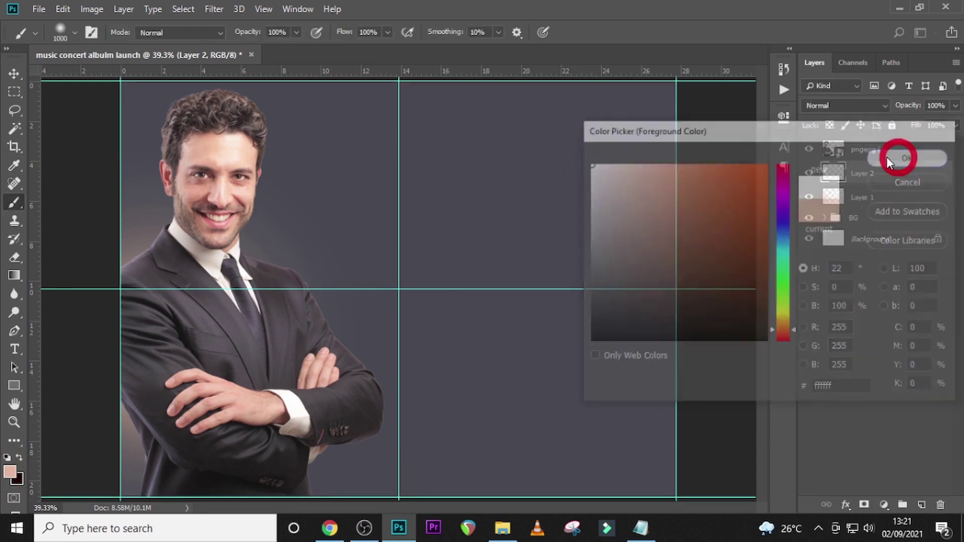
click(421, 277)
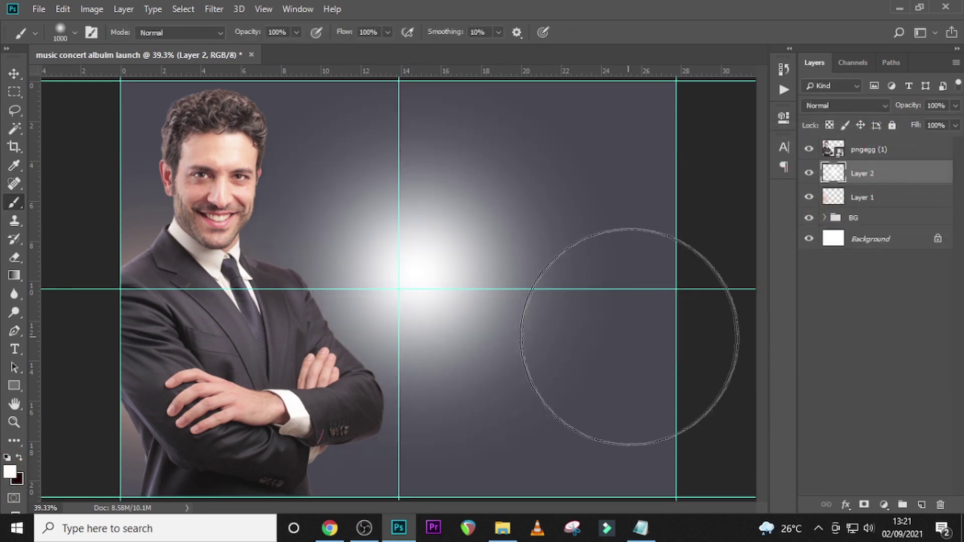
- Move the white glow behind the host's head and set its opacity to 50%
key(v)
mouse_move(467, 273)
mouse_down()
mouse_move(247, 254)
mouse_move(228, 227)
mouse_up()
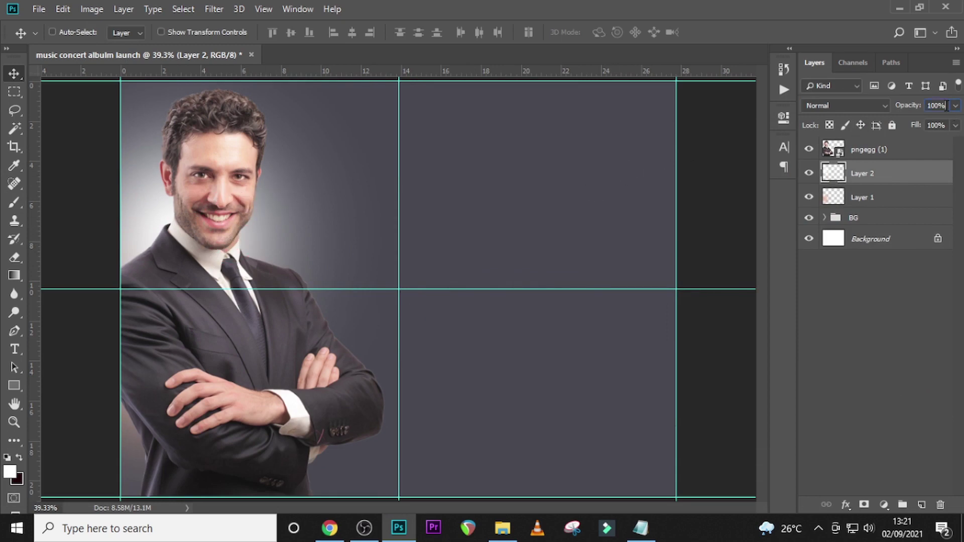
text(50)
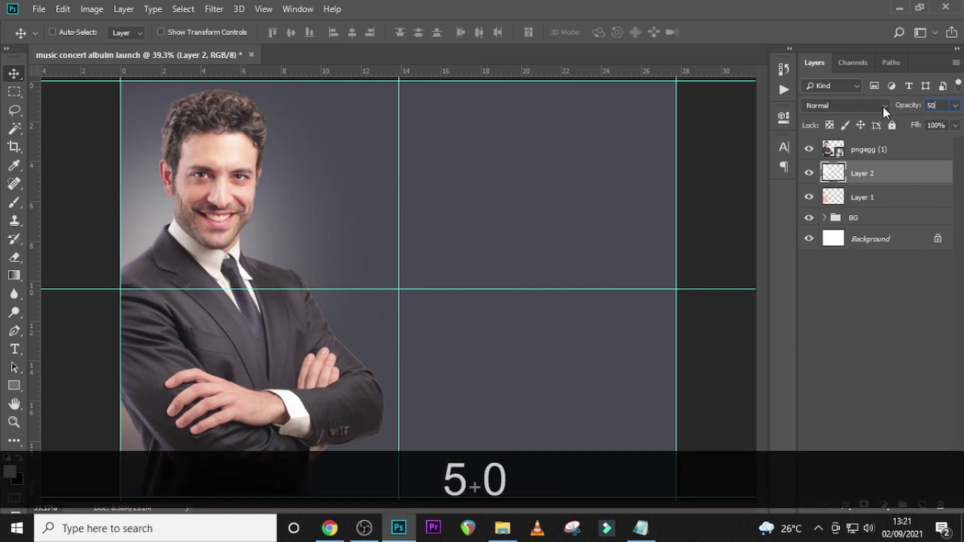
key(Return)
click(835, 150)
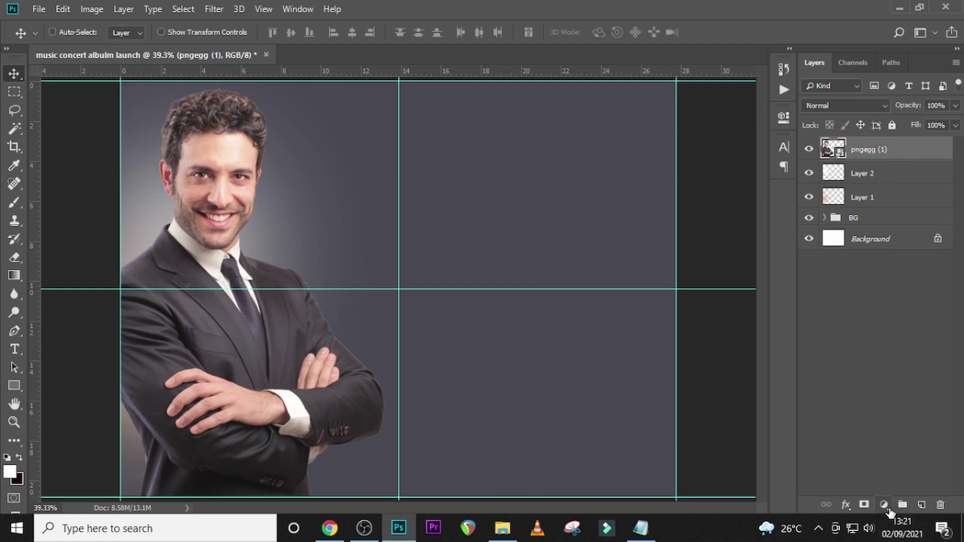
- Add a Levels adjustment clipped to the host photo with black input level 50
click(885, 505)
click(874, 312)
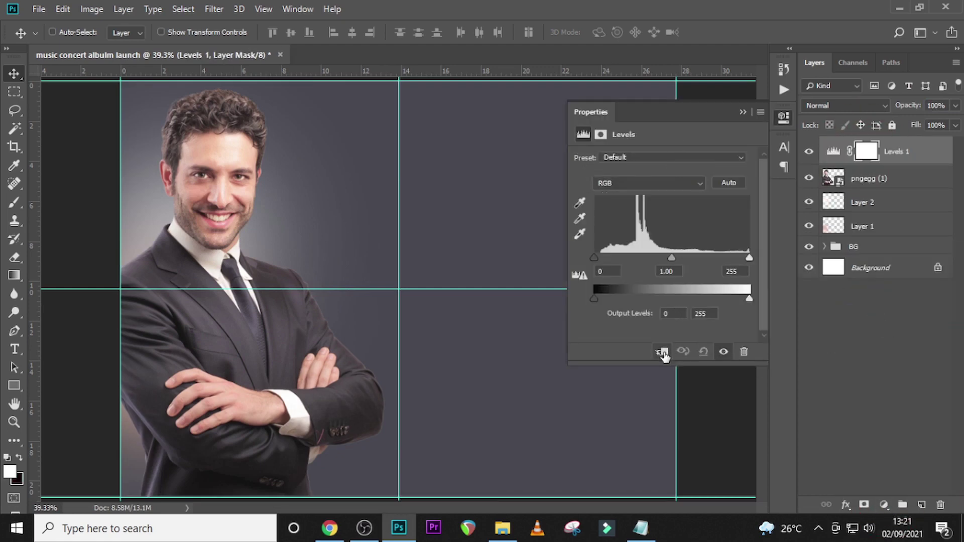
click(663, 352)
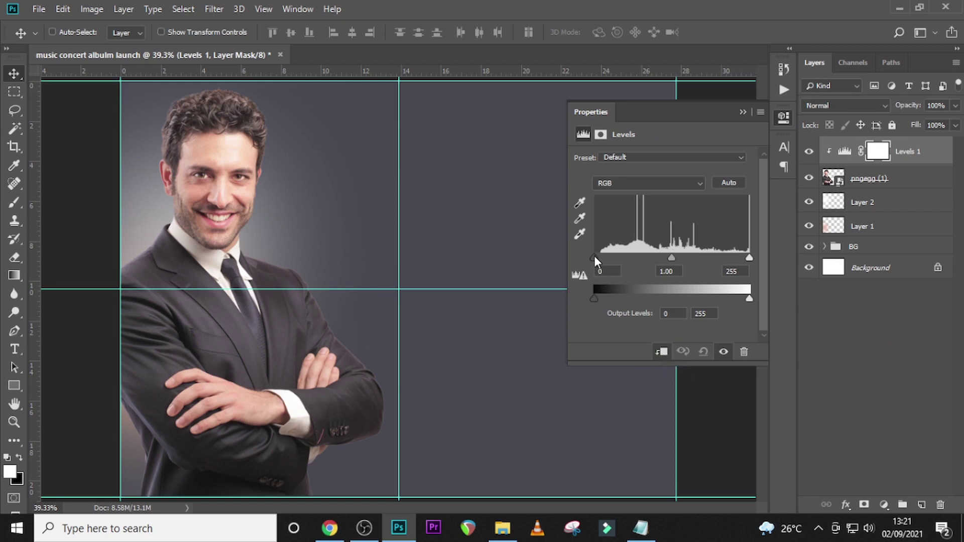
drag(594, 255, 625, 259)
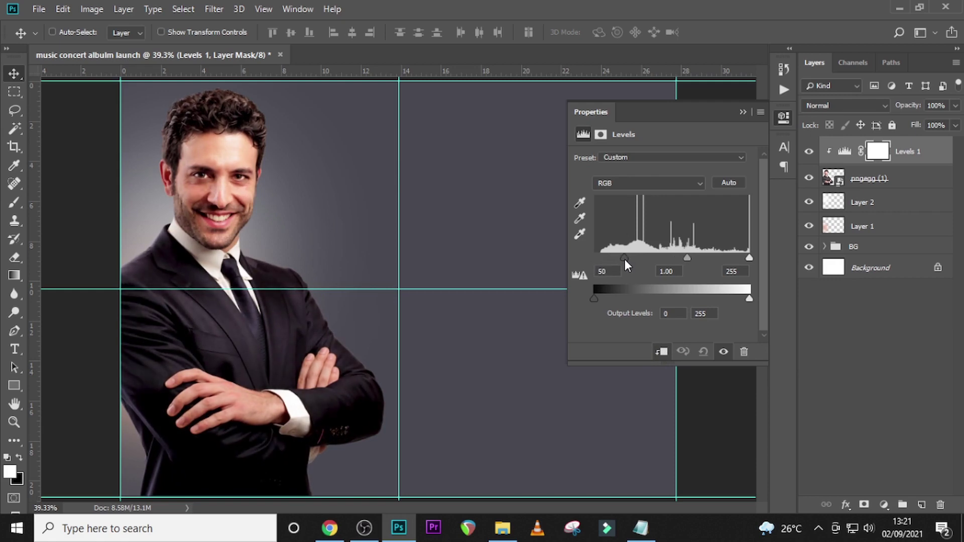
drag(625, 259, 624, 259)
- On a new Layer 3, paint the sampled dark background colour over the host's lower body
click(922, 505)
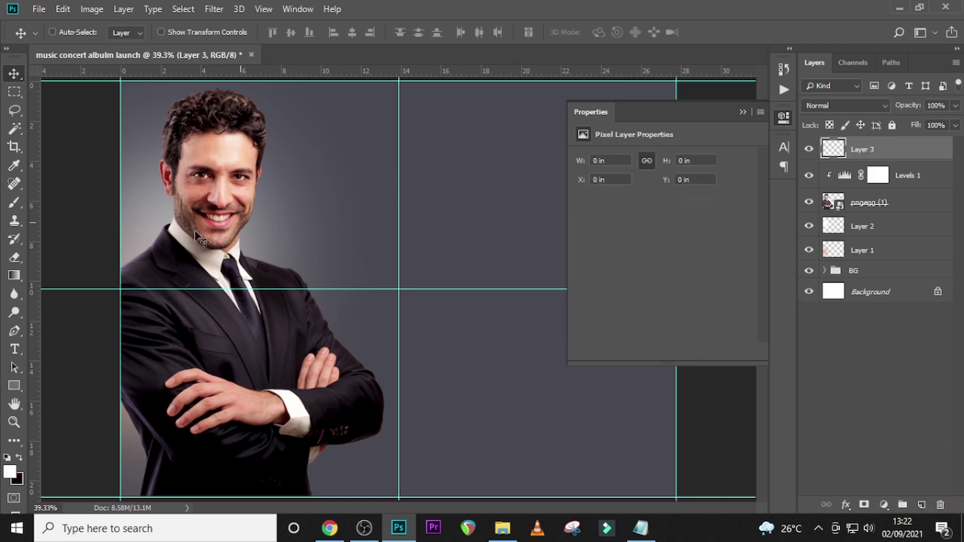
click(15, 202)
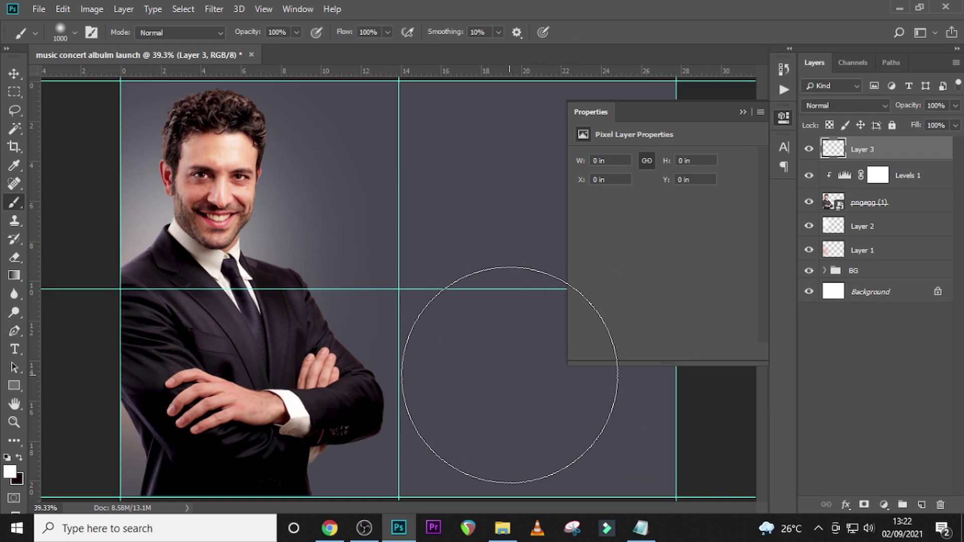
alt+click(468, 353)
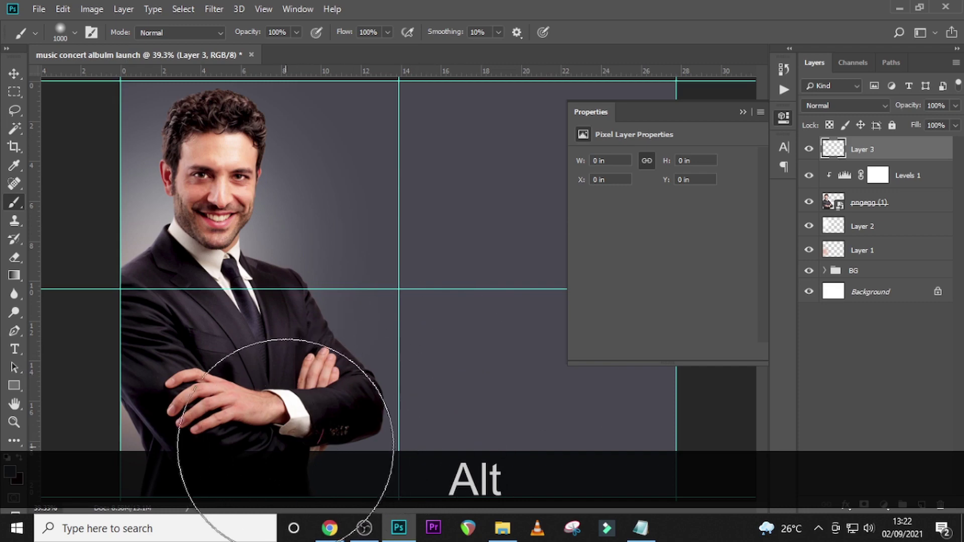
mouse_move(283, 432)
mouse_down()
mouse_move(409, 409)
mouse_move(557, 411)
mouse_up()
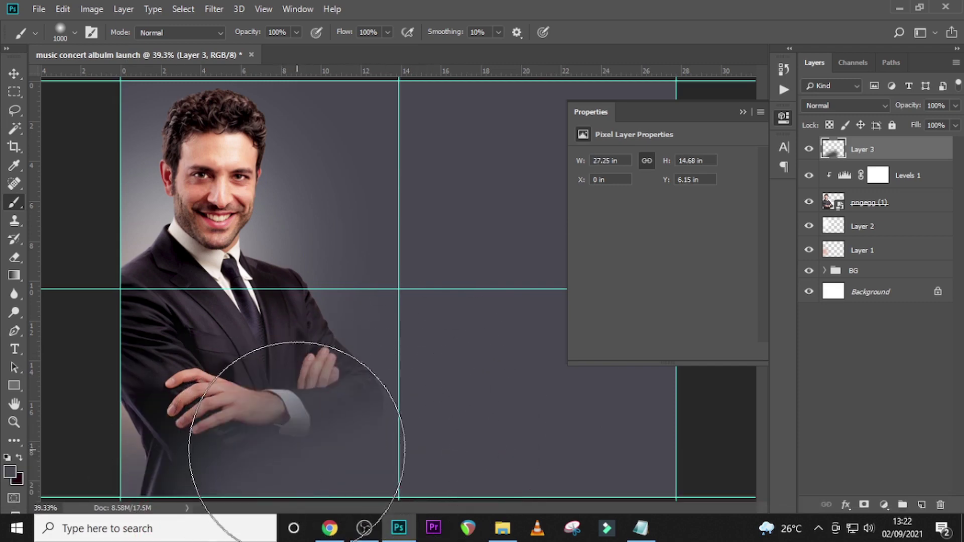
key(bracketleft)
key(bracketleft)
key(ctrl+minus)
key(ctrl+alt+z)
- At 35% brush opacity, darken the crossed hands and forearm, then add empty Layer 4
click(296, 32)
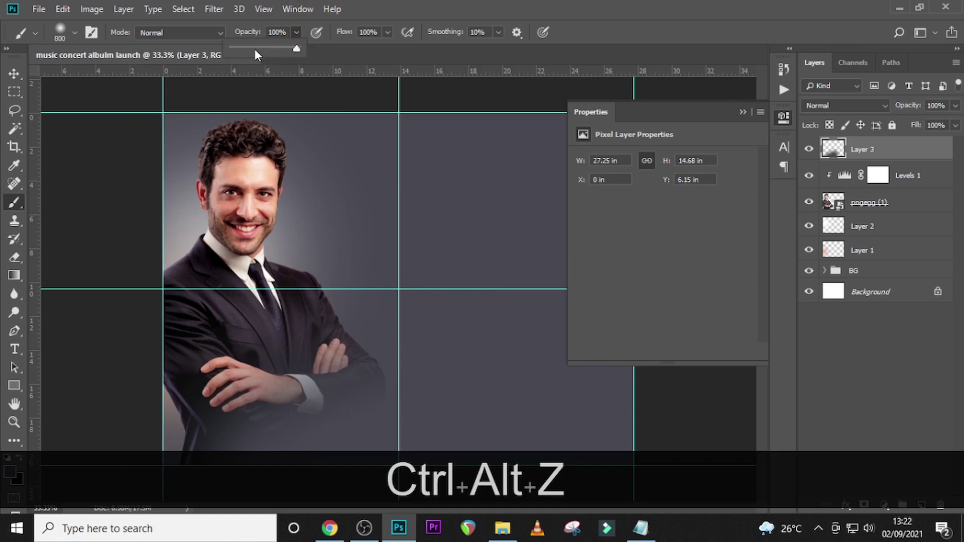
click(252, 49)
click(276, 420)
click(244, 421)
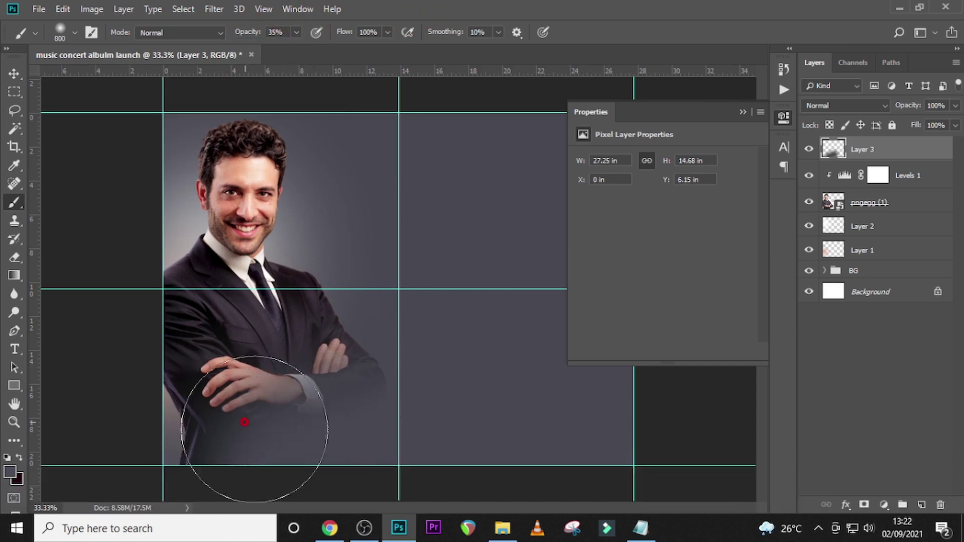
click(344, 383)
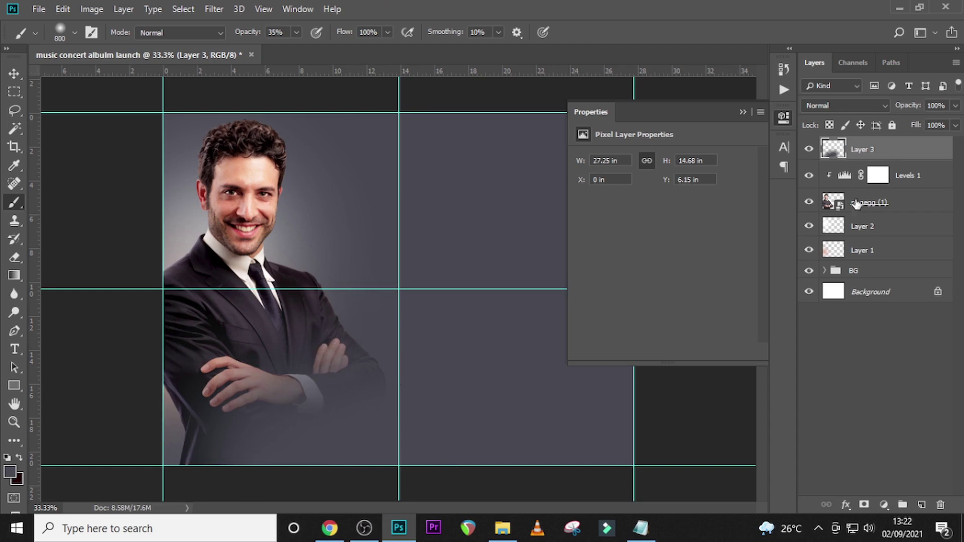
click(809, 149)
click(809, 149)
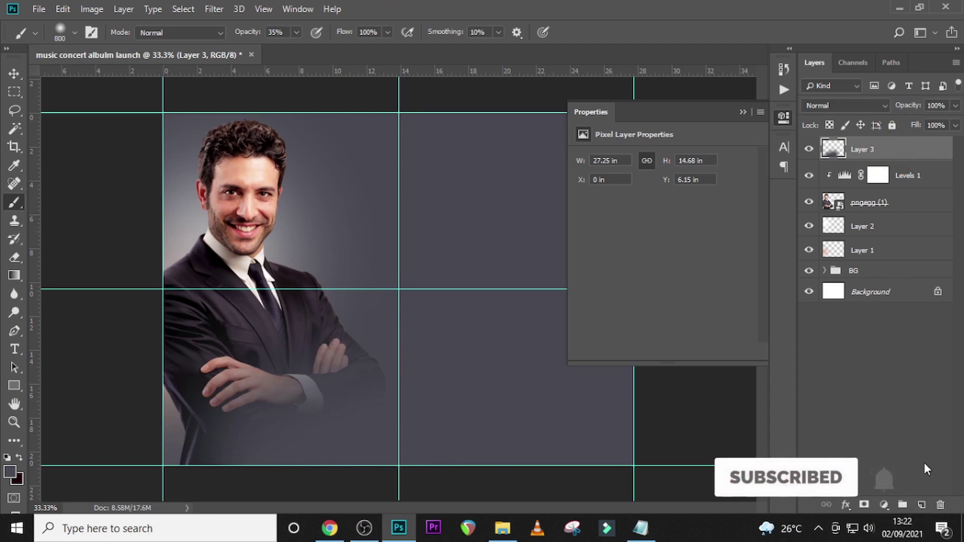
click(923, 505)
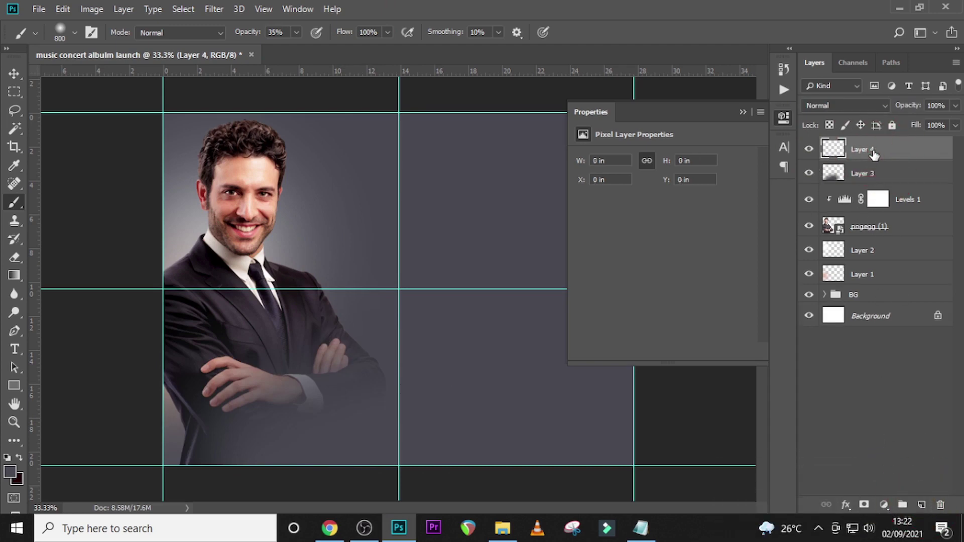
- Paint a full-opacity white dab beside the host's head with a 400 px brush
click(19, 481)
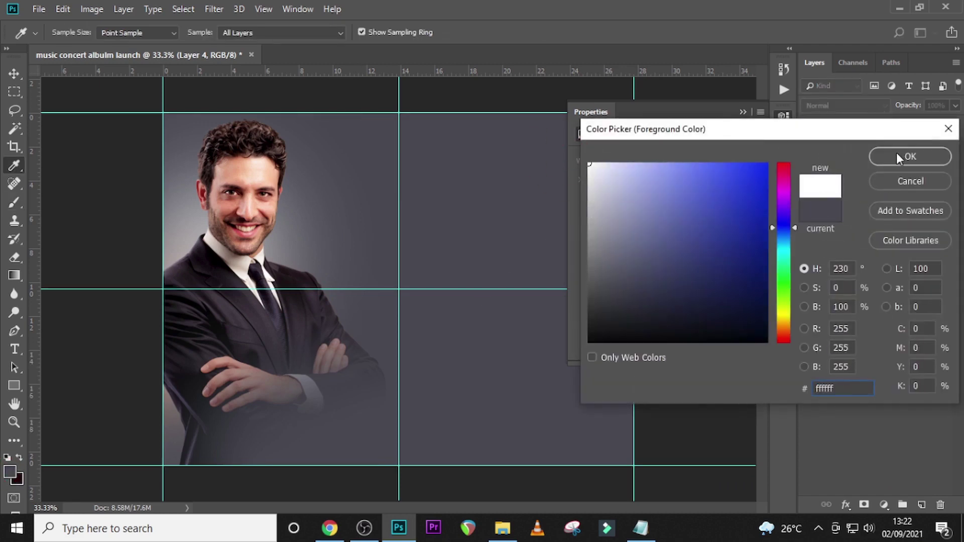
click(897, 152)
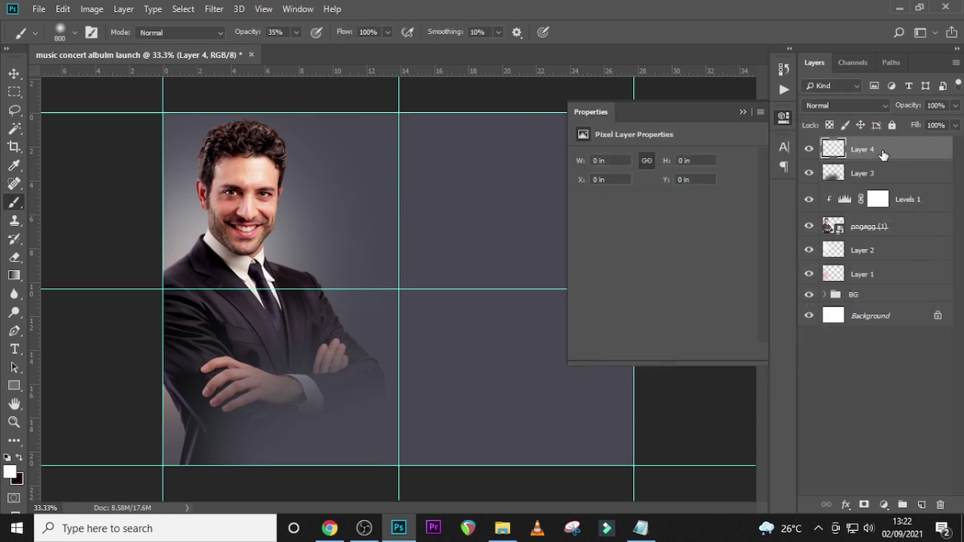
key(bracketleft)
key(bracketleft)
key(bracketleft)
key(bracketleft)
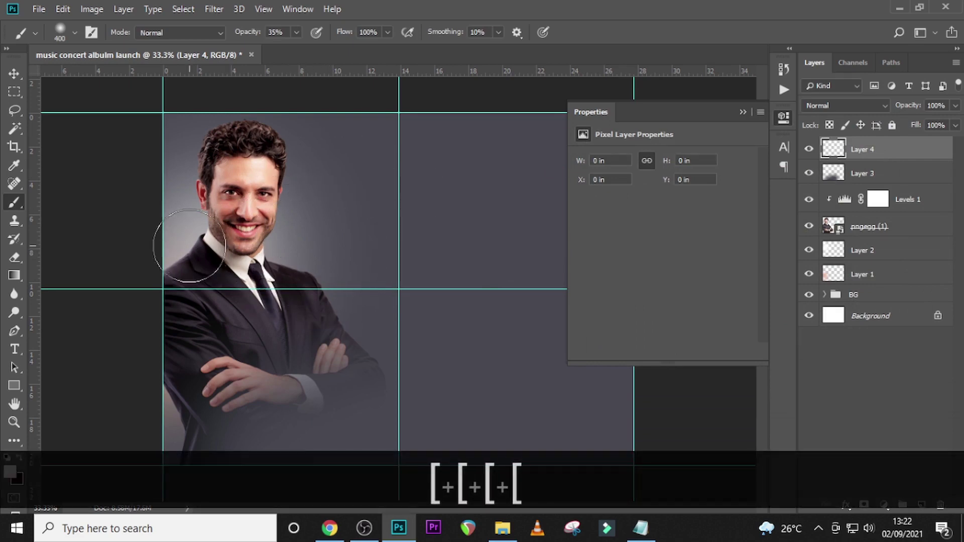
click(346, 210)
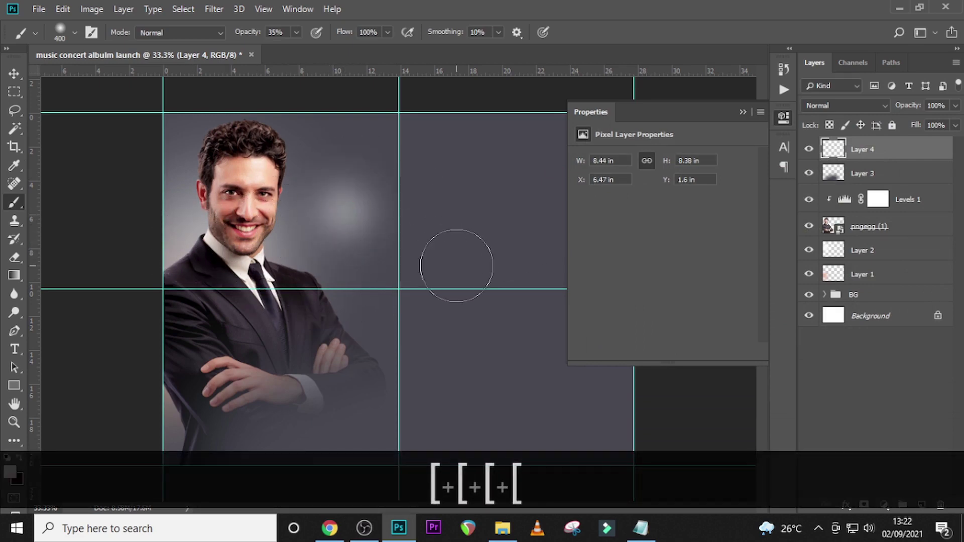
key(ctrl+z)
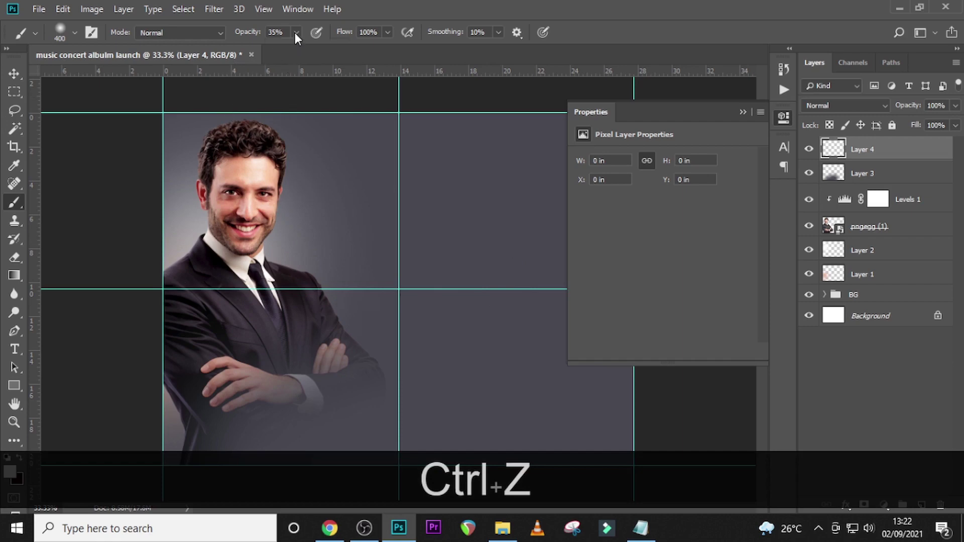
click(296, 32)
drag(300, 51, 360, 44)
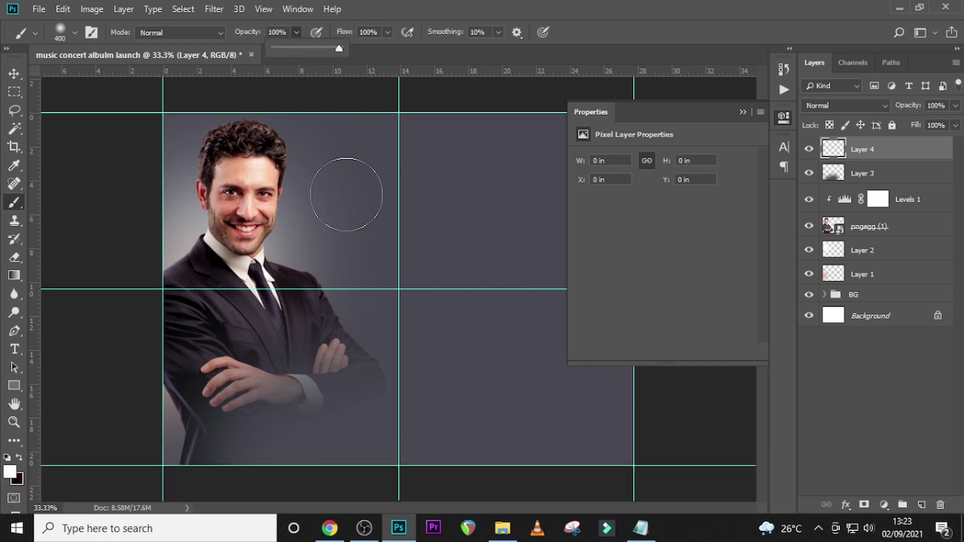
click(324, 214)
- Move the glow beside the face, lower it to 62% opacity, and enlarge it to the top guide
key(v)
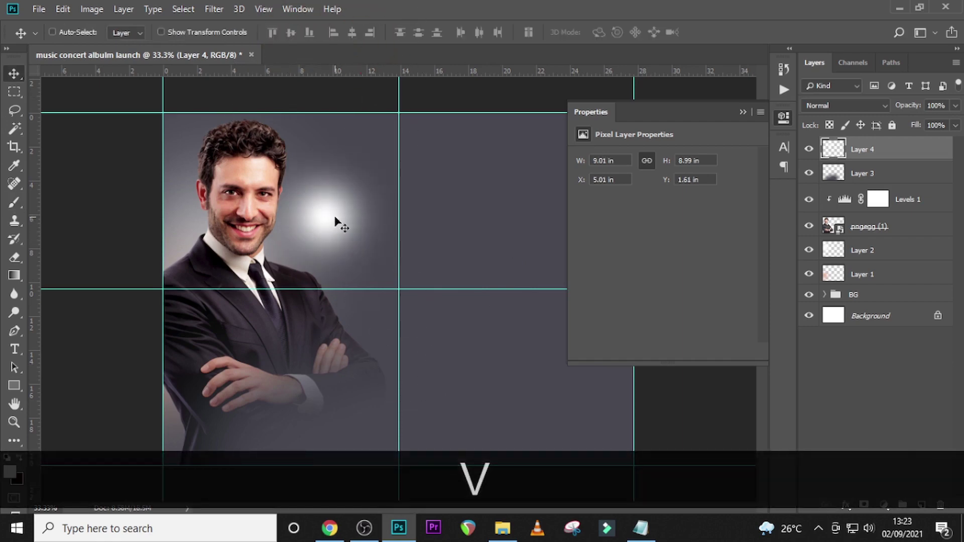
mouse_move(333, 217)
mouse_down()
mouse_move(198, 252)
mouse_move(198, 271)
mouse_up()
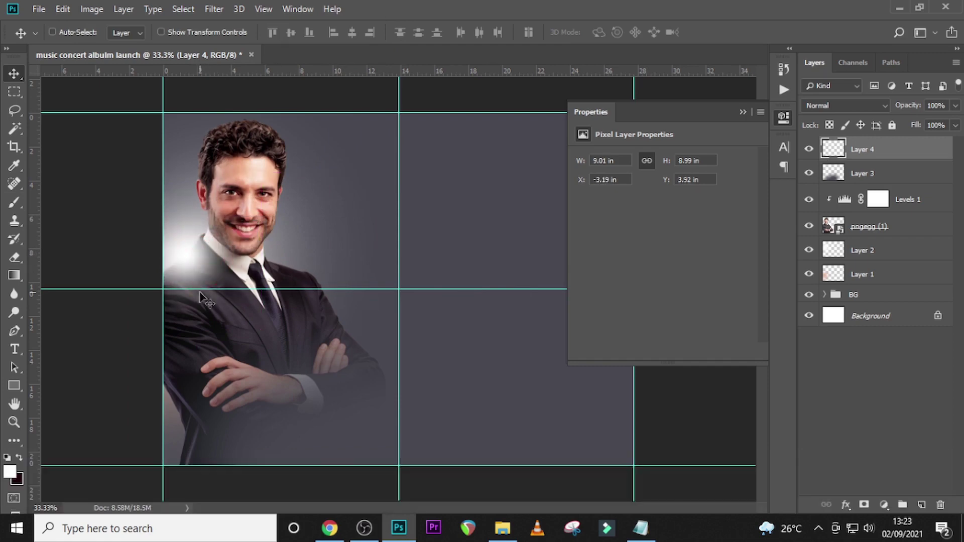
click(957, 105)
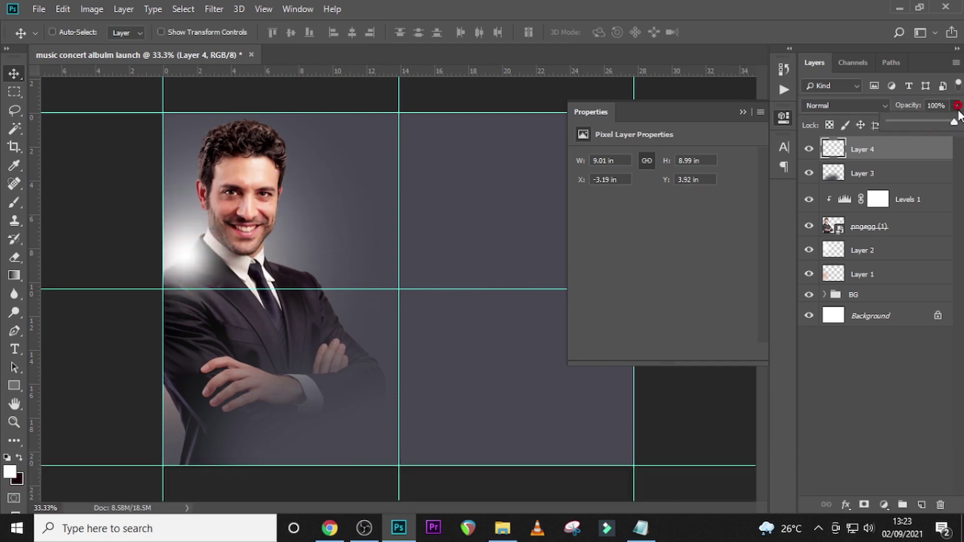
drag(947, 125, 933, 126)
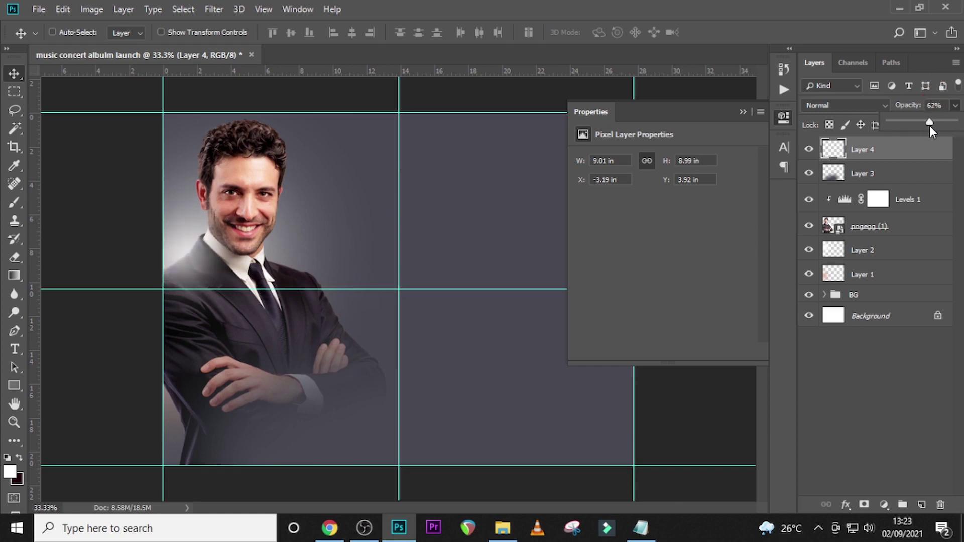
key(ctrl+t)
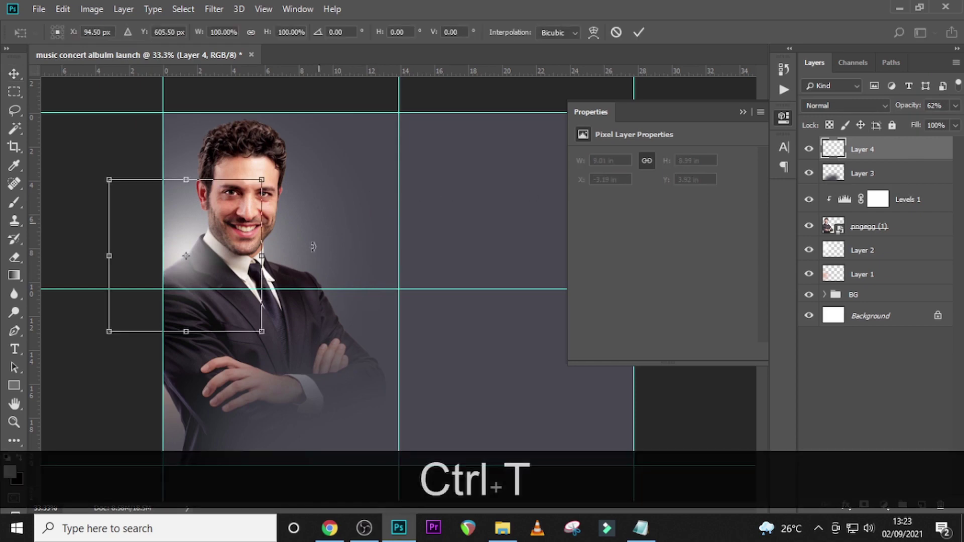
drag(261, 331, 324, 393)
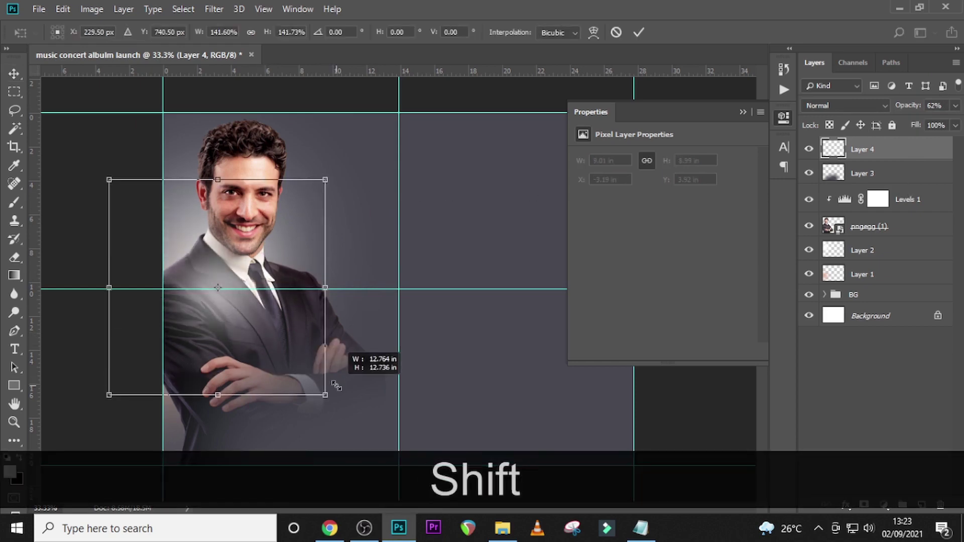
drag(293, 333, 255, 268)
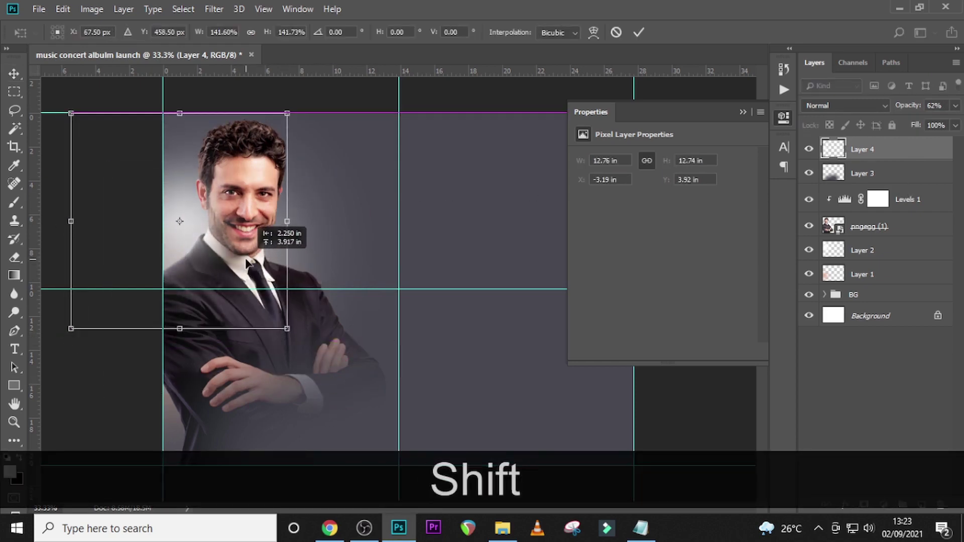
key(Return)
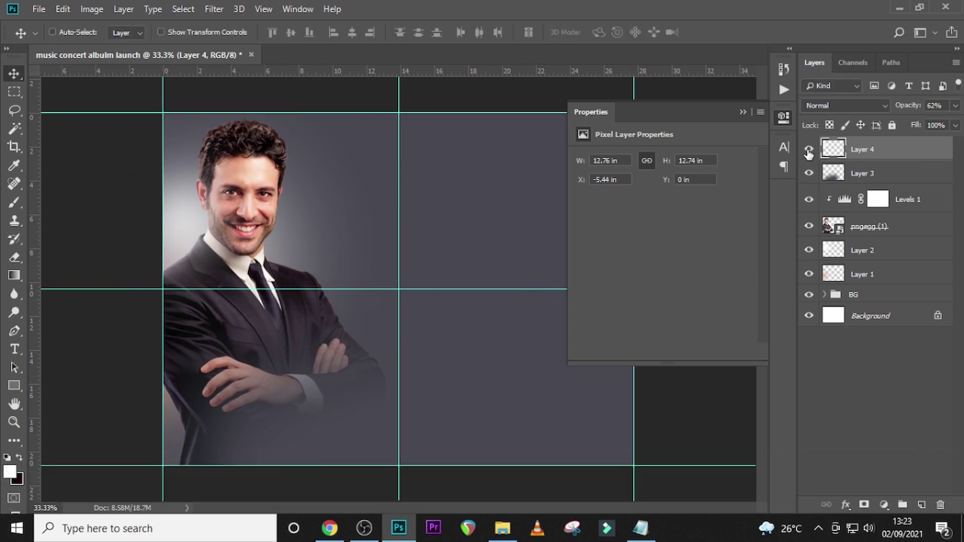
click(808, 150)
click(806, 151)
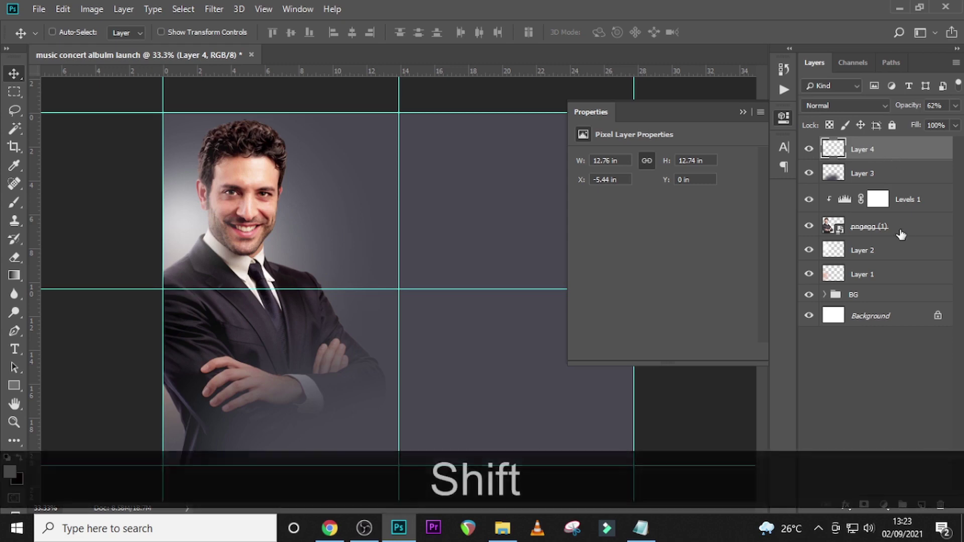
- Group Layer 1 through Layer 4 with the host photo as 'HOST', then close Properties
shift+click(868, 277)
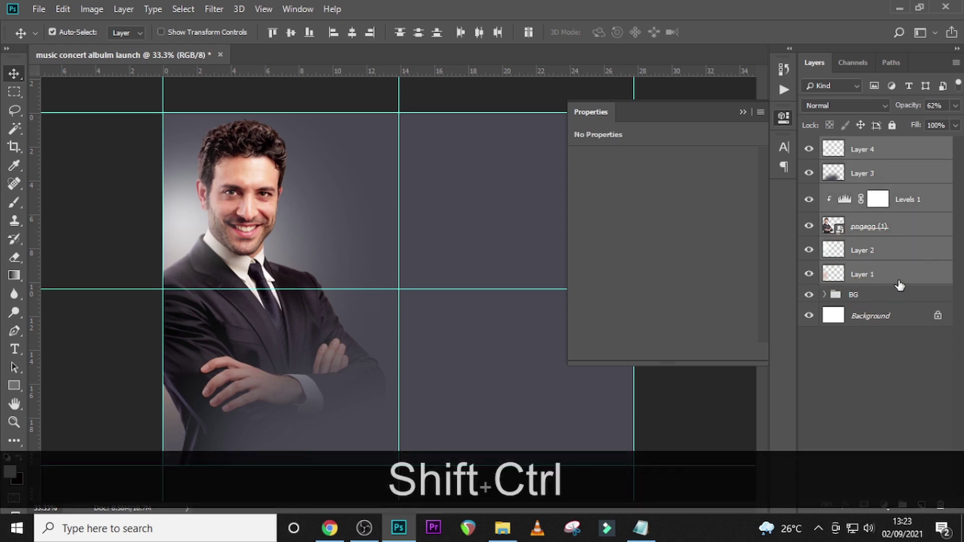
key(ctrl+shift+g)
double_click(861, 146)
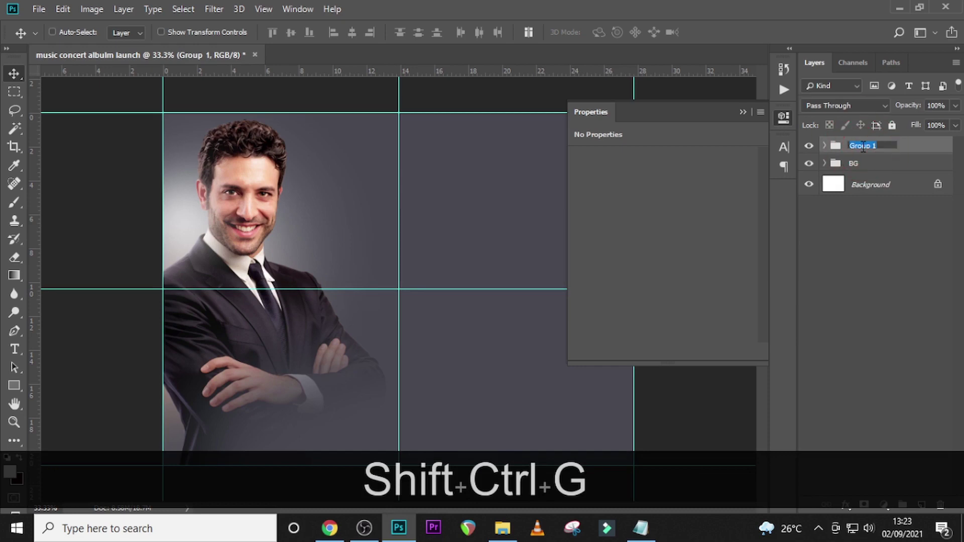
key(Caps_Lock)
text(HOST)
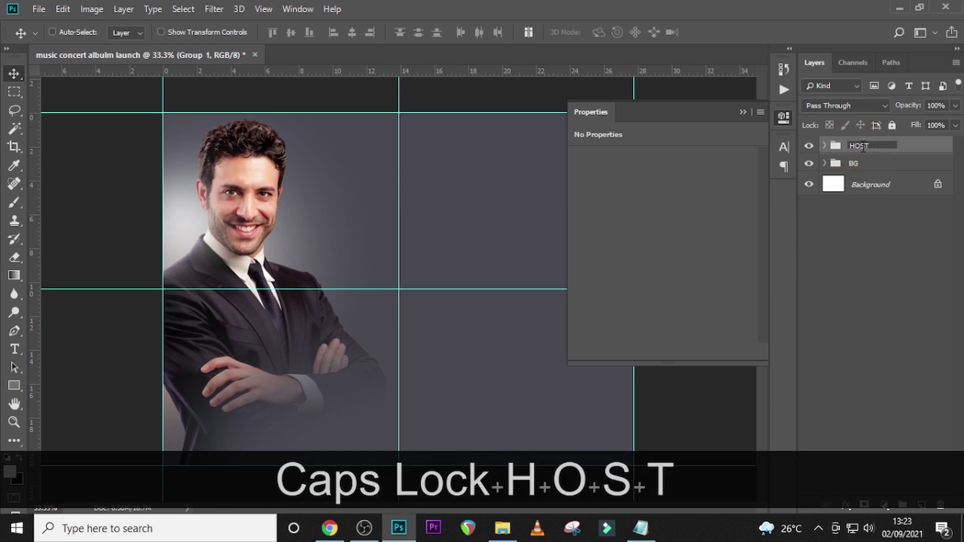
key(Return)
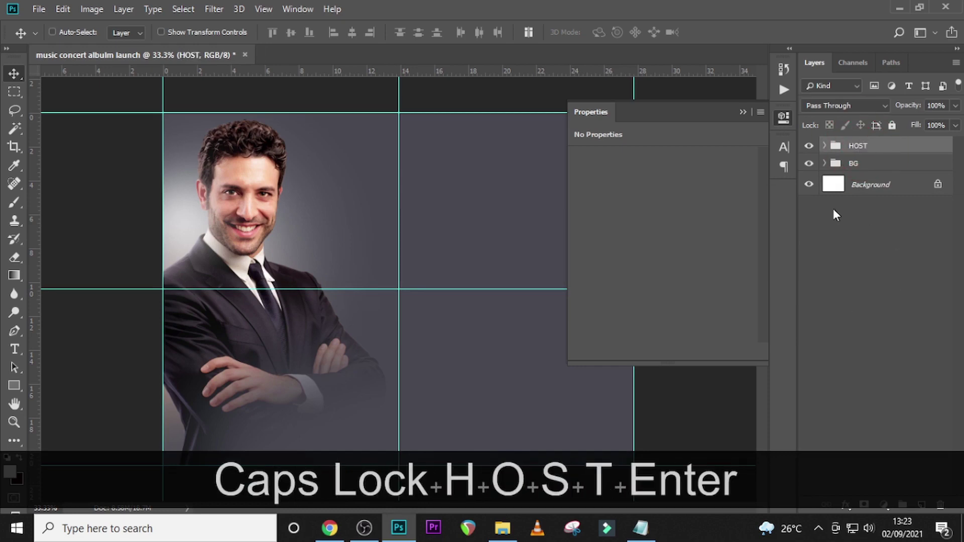
click(874, 165)
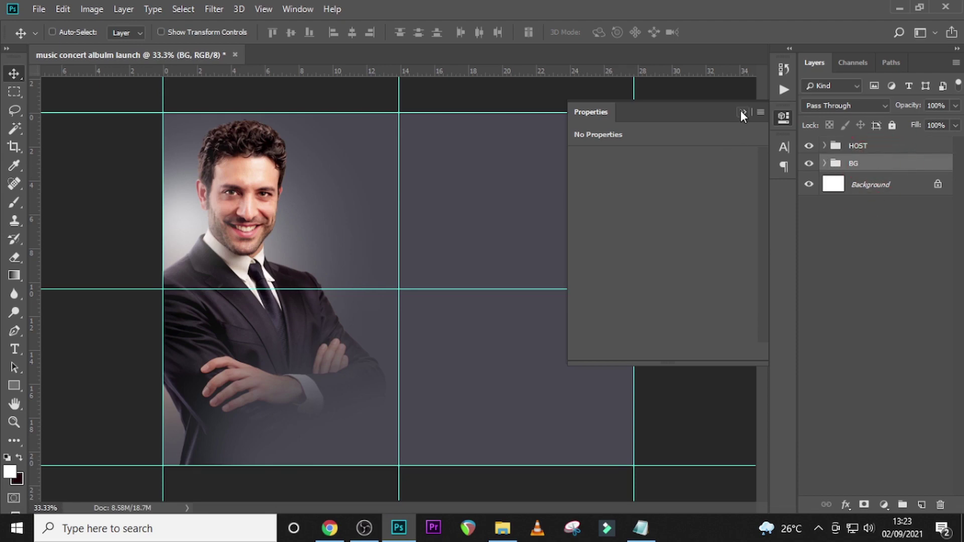
click(743, 113)
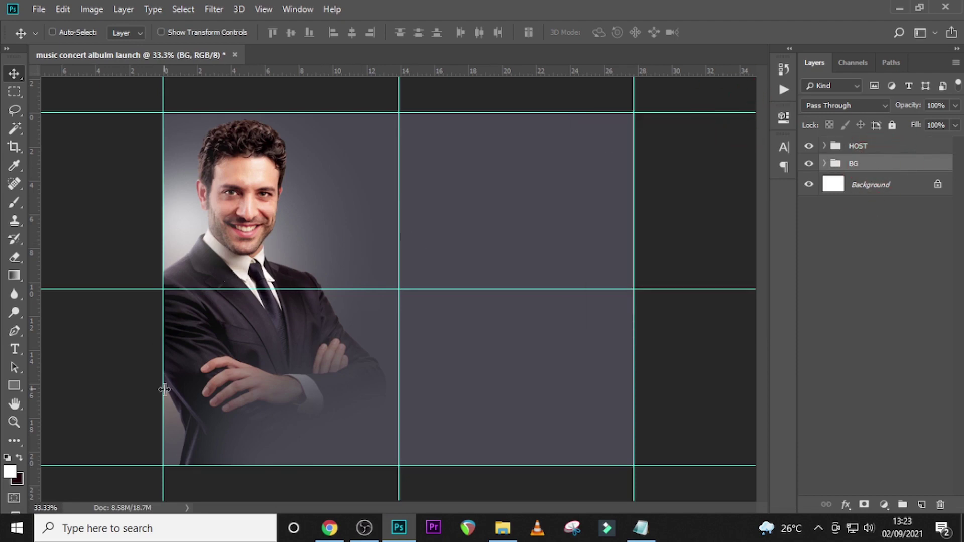
- With the Rectangle tool active, drag guides to about 15 in and 19 in vertically and 9.2 in horizontally
click(14, 385)
drag(35, 254, 417, 217)
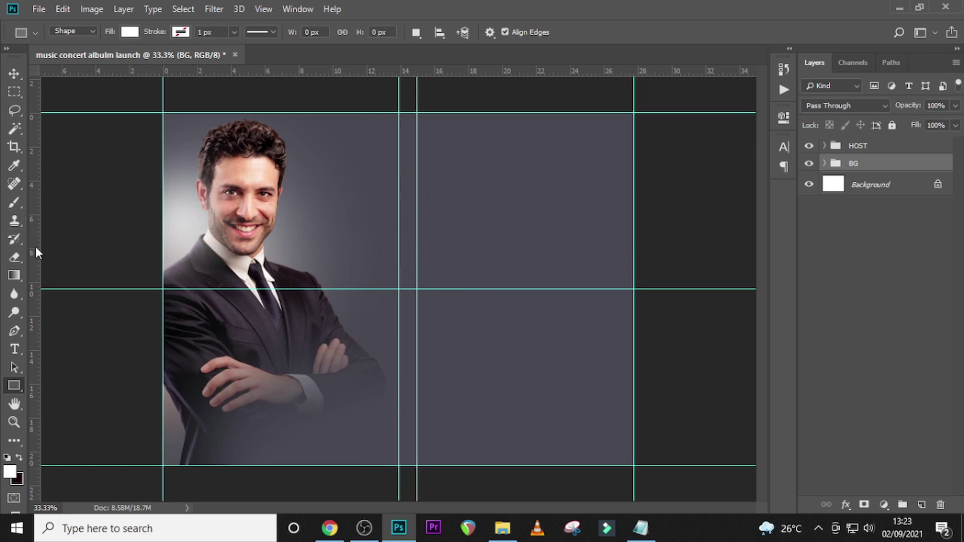
drag(36, 248, 485, 243)
drag(451, 73, 470, 228)
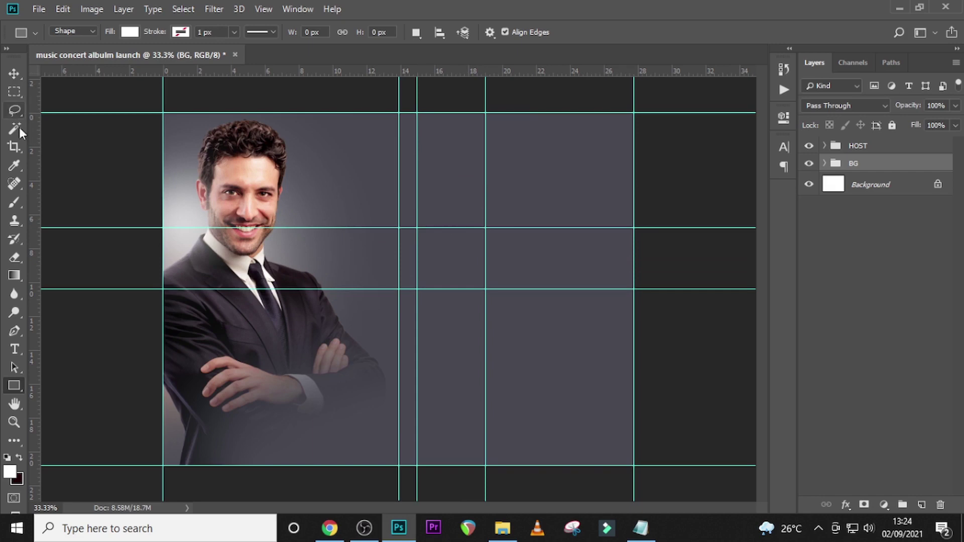
- Draw a white 292 × 489 px rectangle filling the top guest cell, and add an empty layer above it
right_click(14, 385)
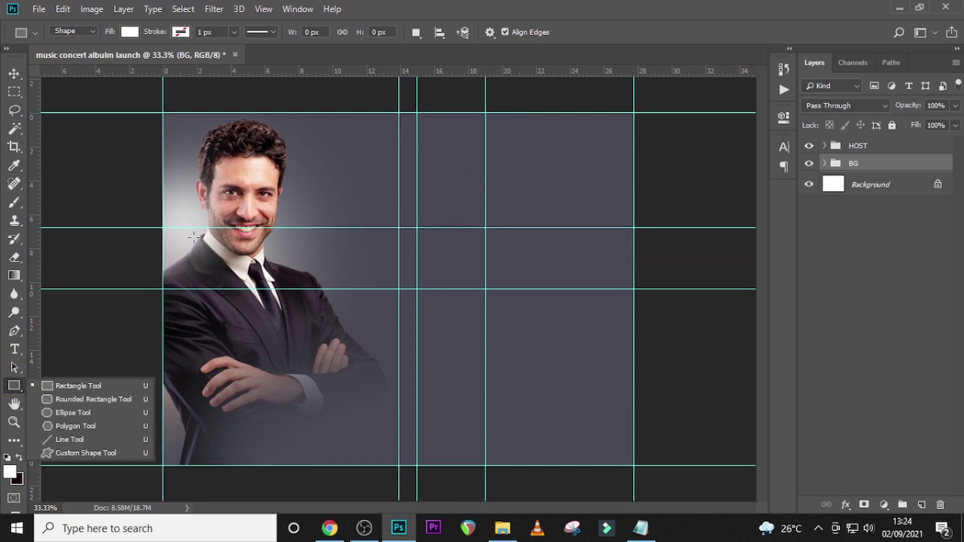
click(58, 387)
drag(418, 120, 486, 224)
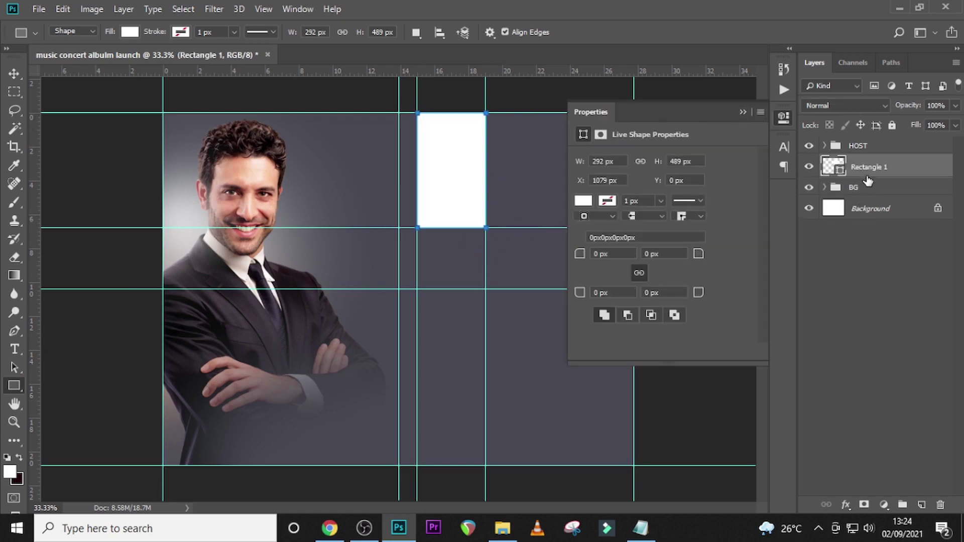
key(ctrl)
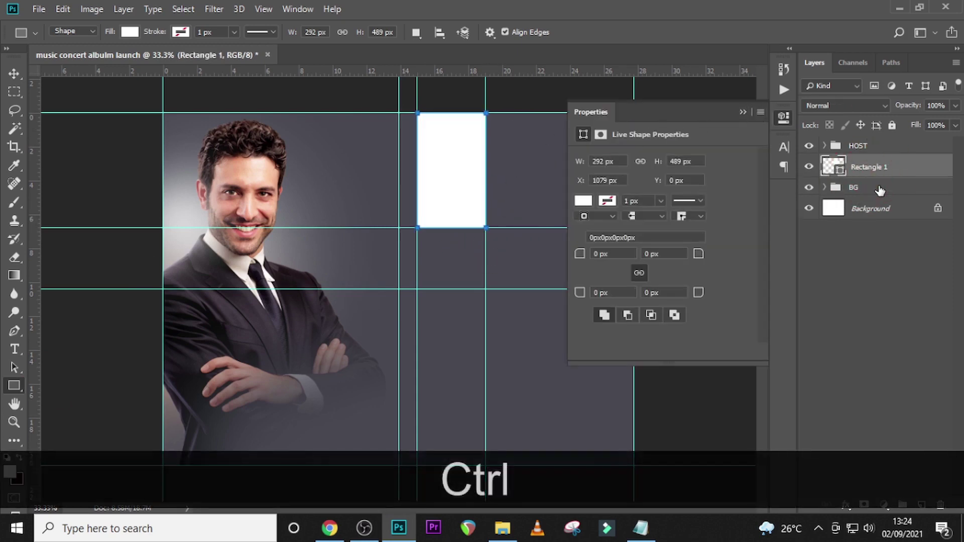
click(743, 113)
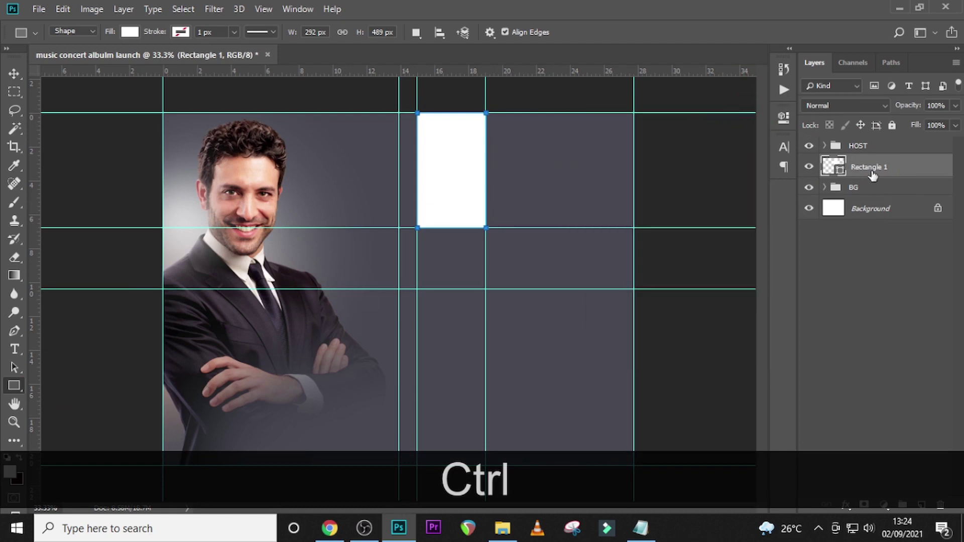
ctrl+click(874, 170)
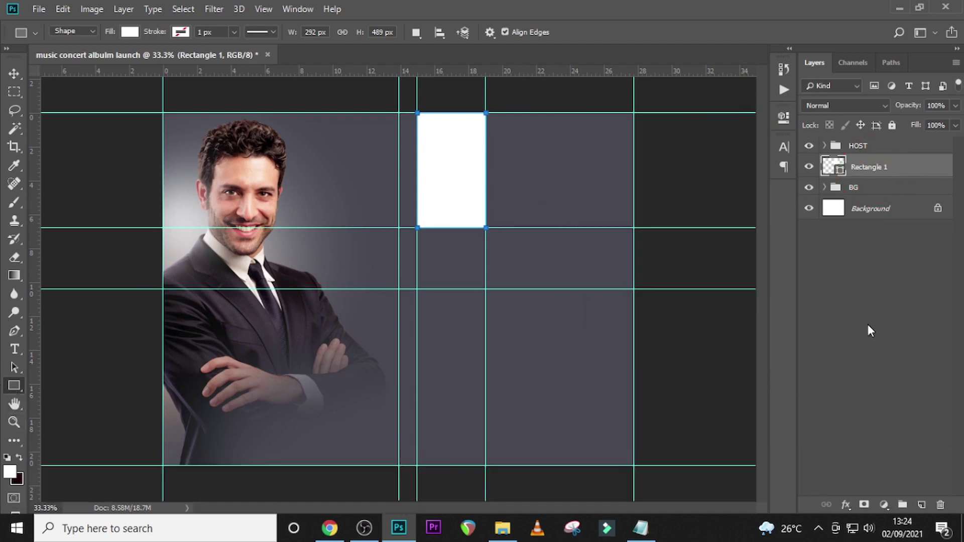
click(922, 505)
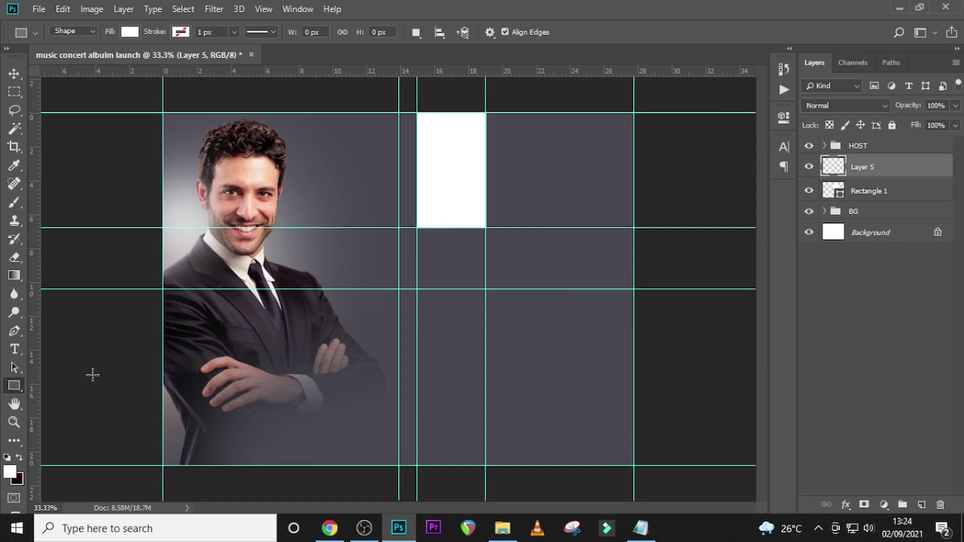
- Draw a wide flat bar below the white panel and fill it dark maroon #280101
drag(410, 253, 500, 274)
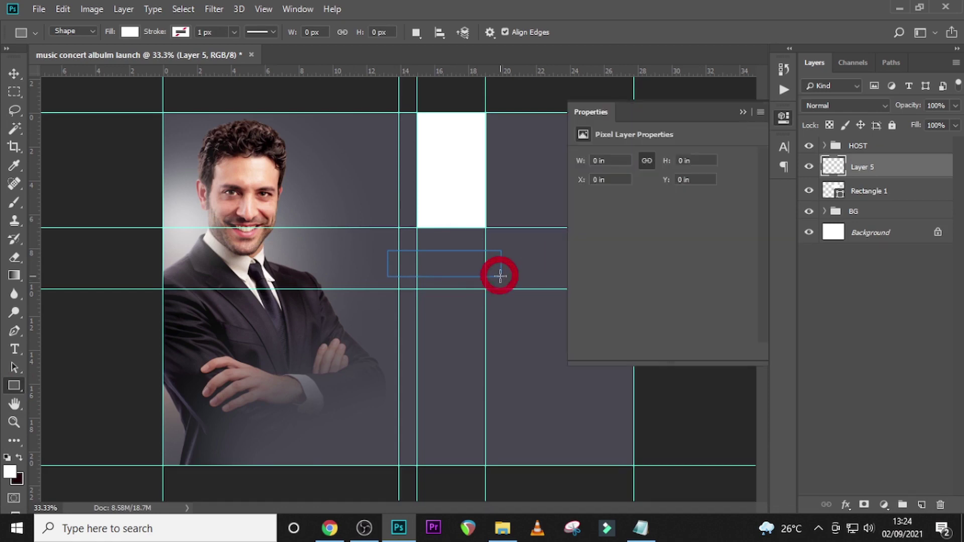
click(581, 201)
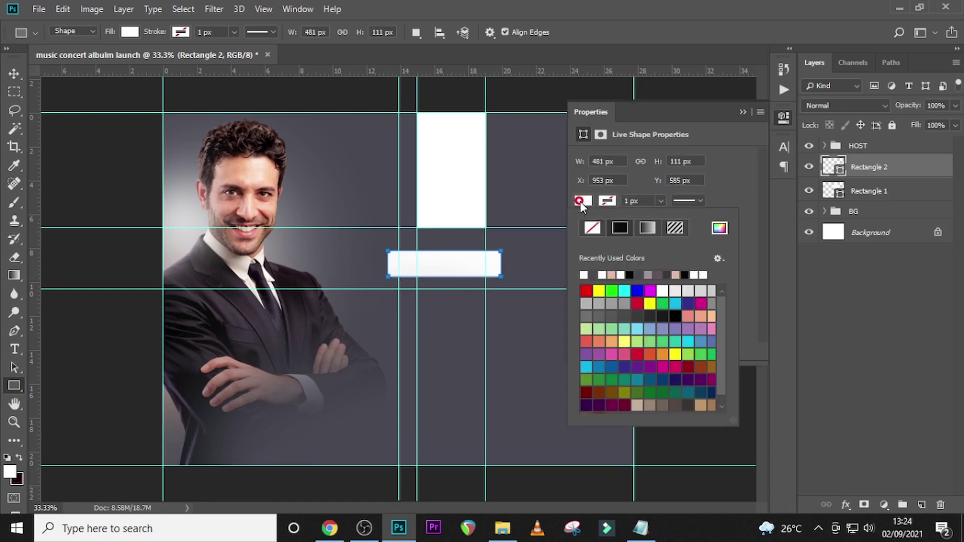
click(719, 228)
click(589, 274)
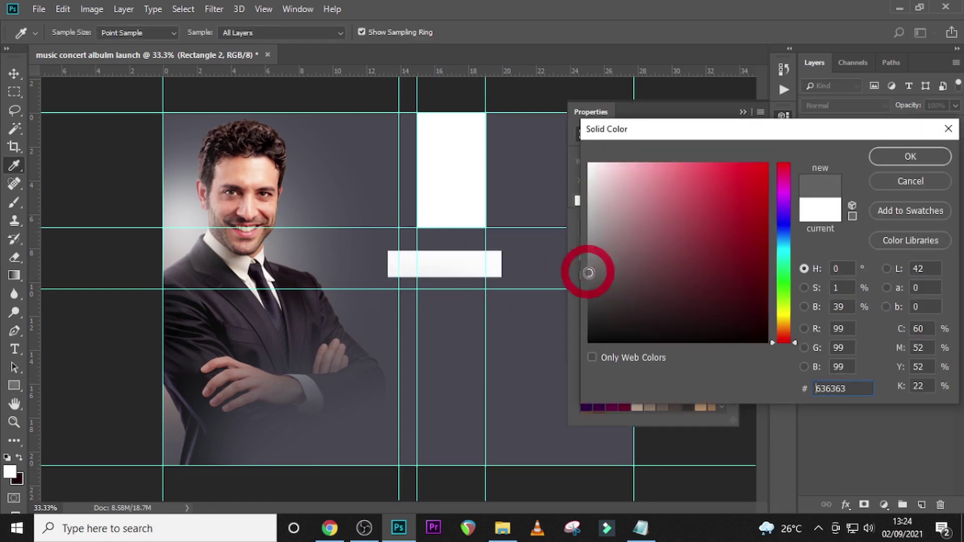
click(766, 315)
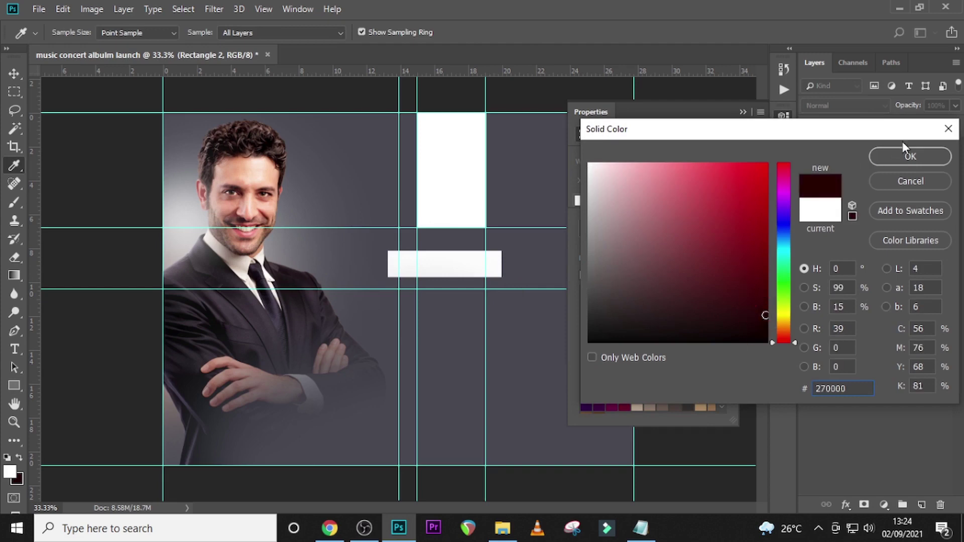
click(907, 157)
- Move the maroon bar up under the white panel and clip it to Rectangle 1
key(v)
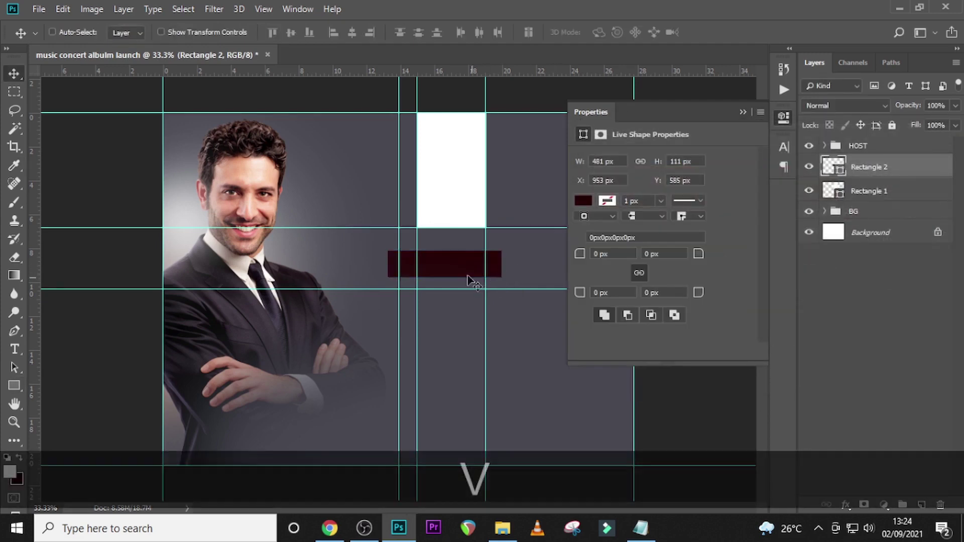
drag(462, 271, 465, 224)
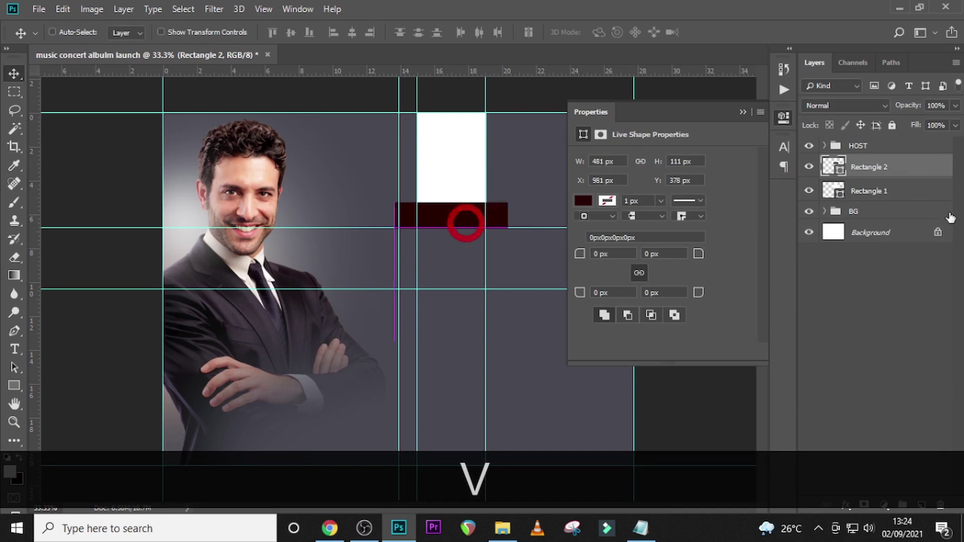
right_click(915, 173)
click(787, 248)
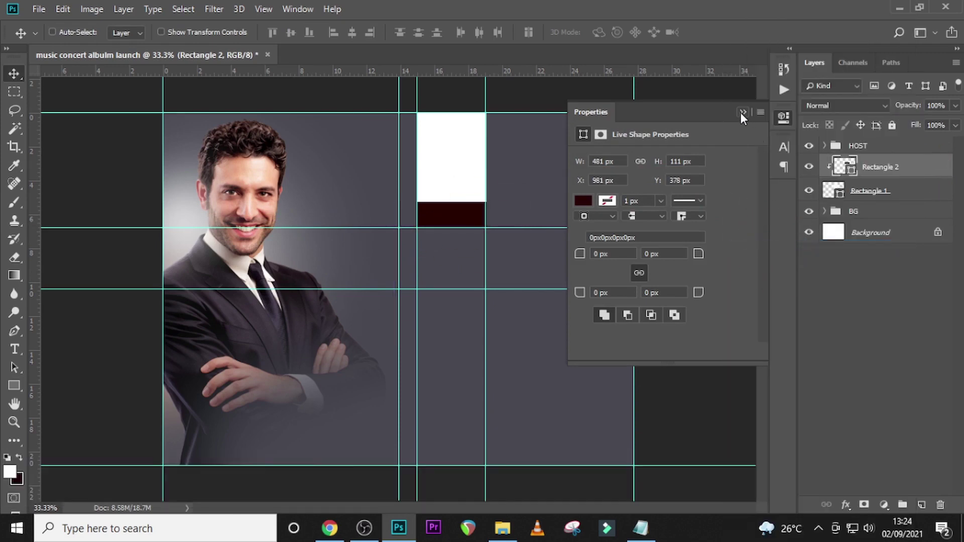
- Nudge the strip to the panel's bottom, fit the flyer in view, and hide the guides
click(874, 163)
key(Down)
key(Down)
key(Down)
key(Down)
key(Down)
key(Down)
key(Down)
key(Down)
key(Down)
key(Down)
key(Down)
key(Down)
key(Down)
key(Down)
key(Down)
key(Down)
key(Down)
key(Down)
key(Down)
key(Down)
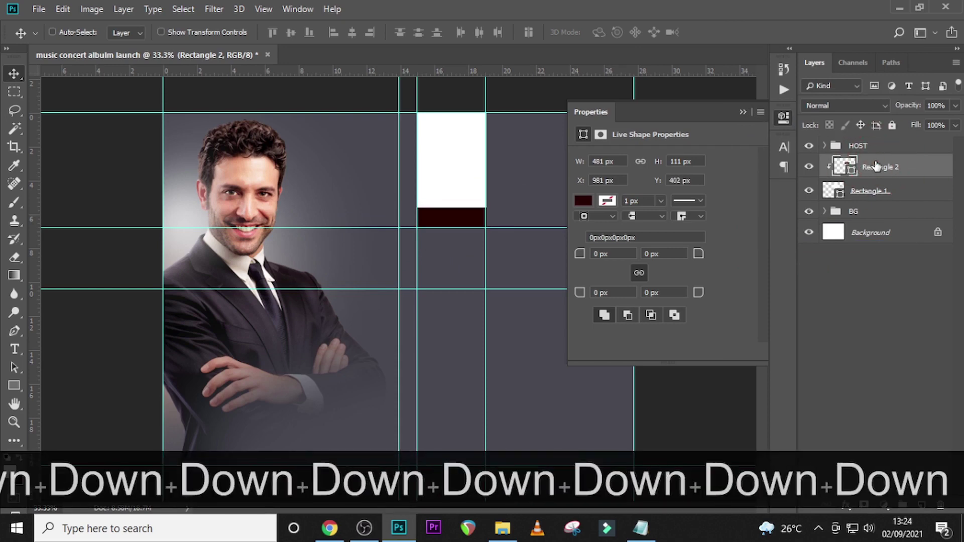
key(Down)
key(Down)
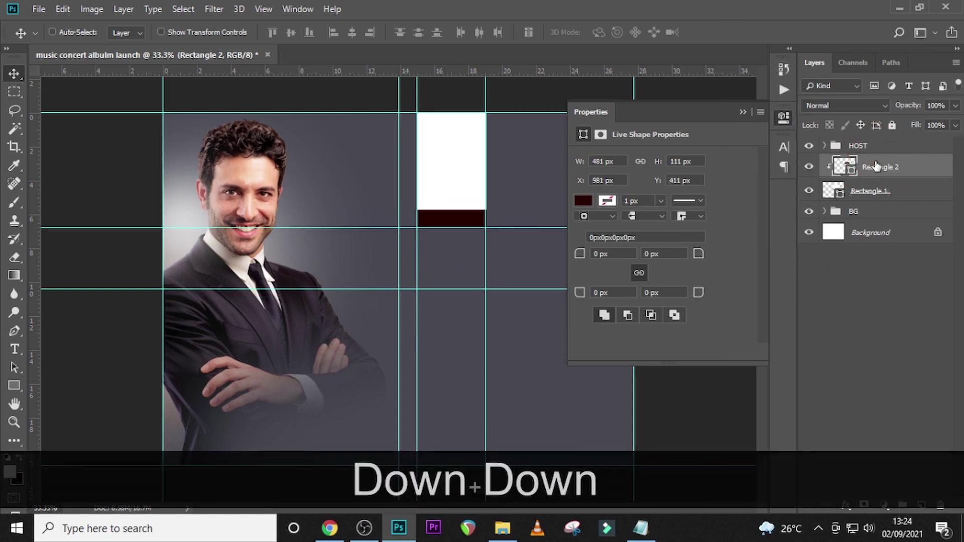
key(Up)
key(ctrl)
key(ctrl+0)
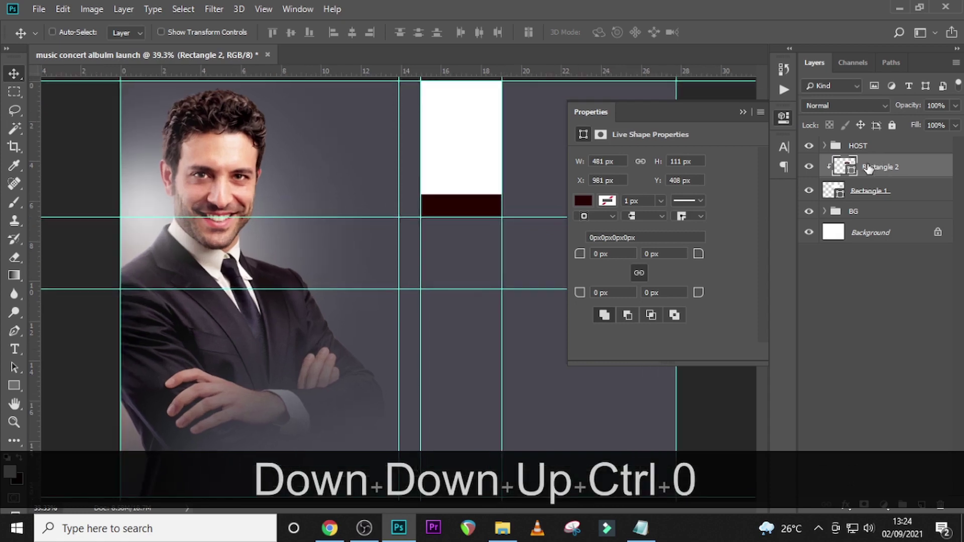
click(742, 110)
key(ctrl+h)
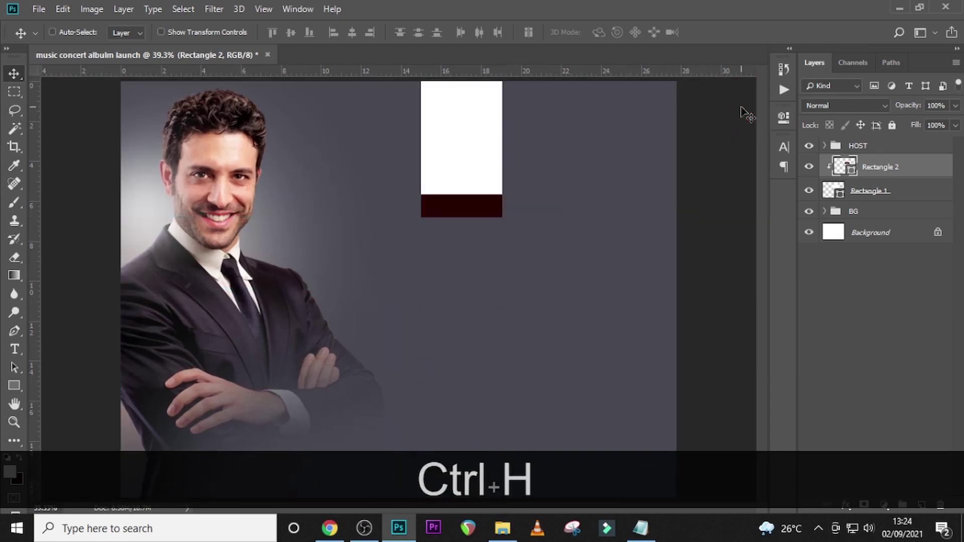
key(Up)
key(Up)
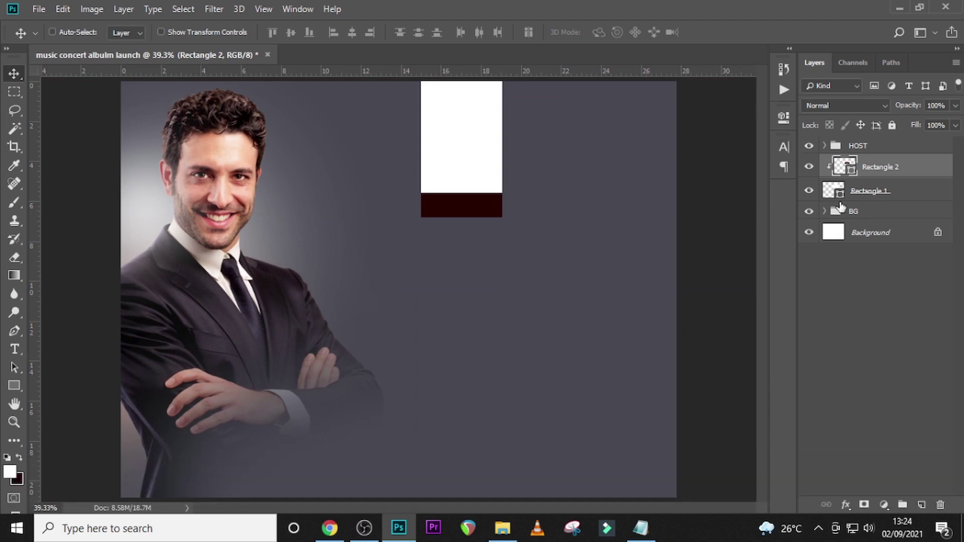
- Group the white panel and dark strip into a group named 1
ctrl+click(870, 192)
key(ctrl+g)
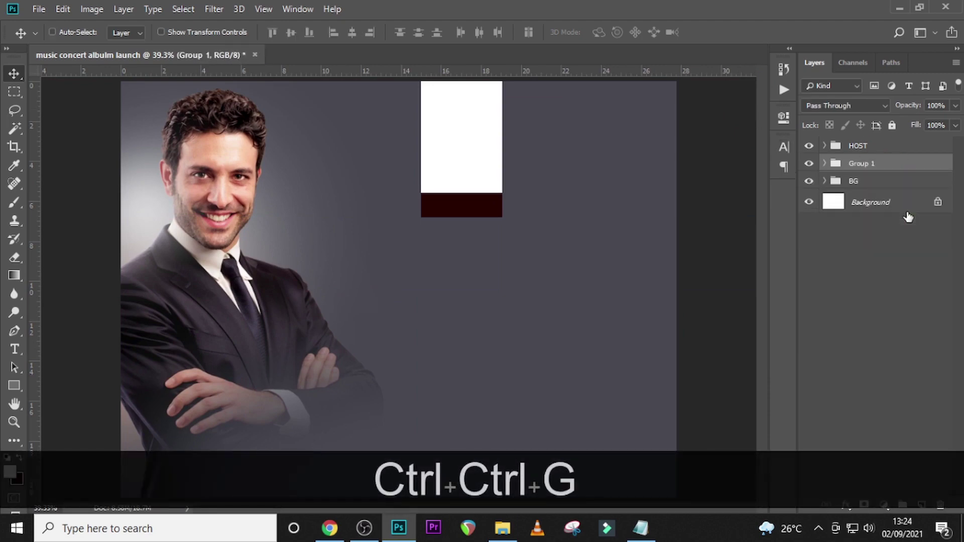
double_click(863, 163)
text(1)
key(Return)
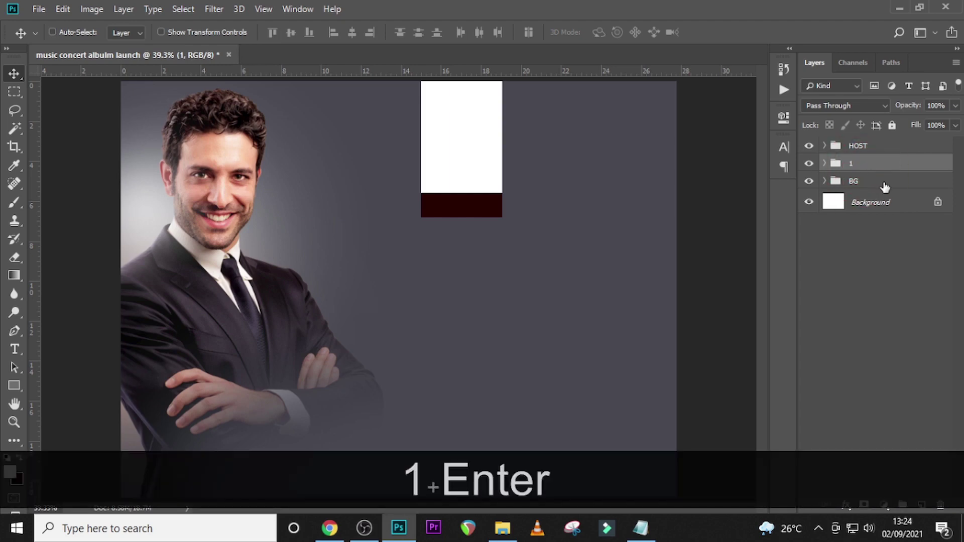
- Wrap group 1 inside an outer group named GUEST
key(ctrl+g)
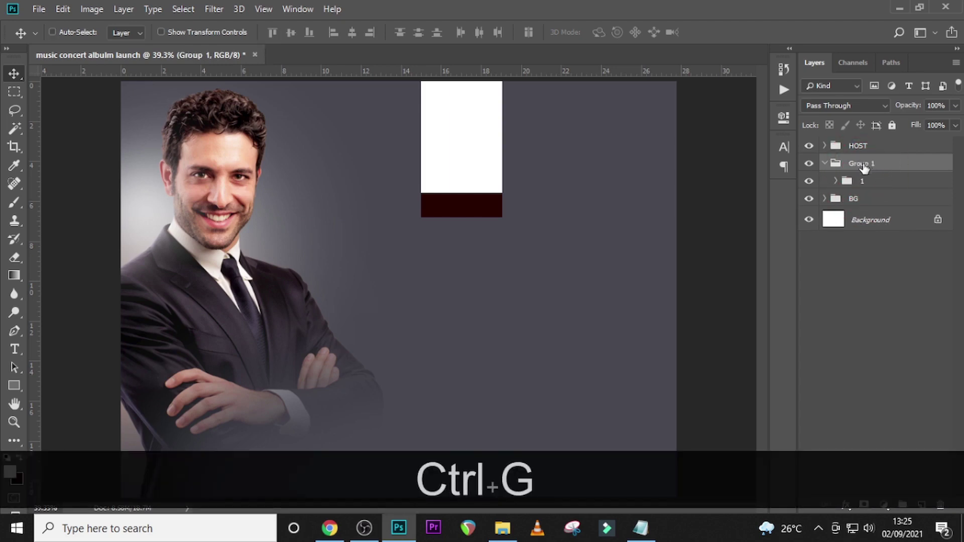
double_click(864, 164)
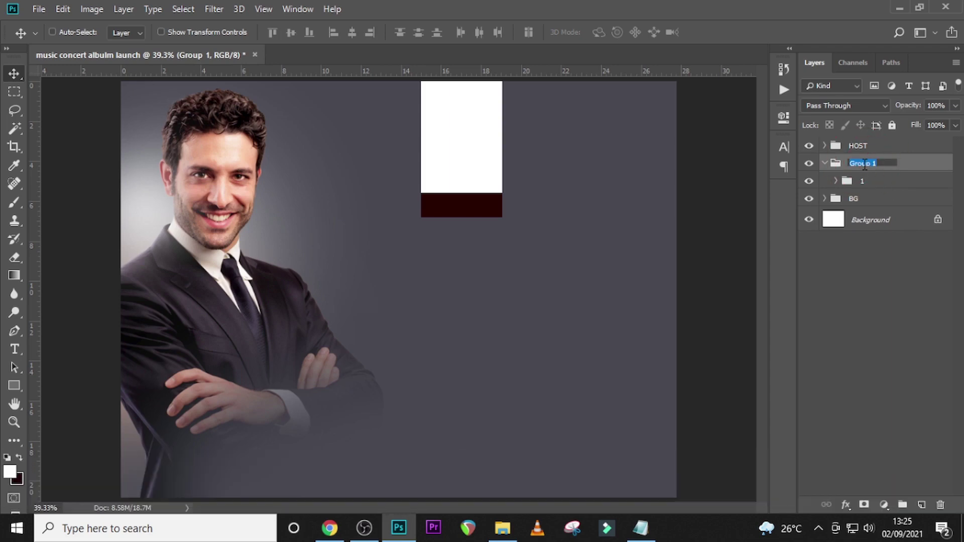
text(GUEST)
key(Return)
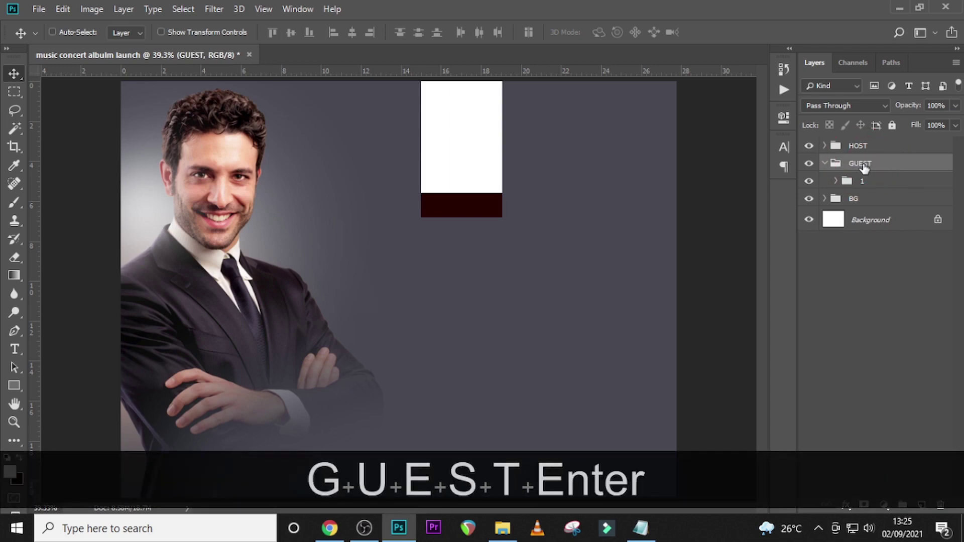
click(861, 186)
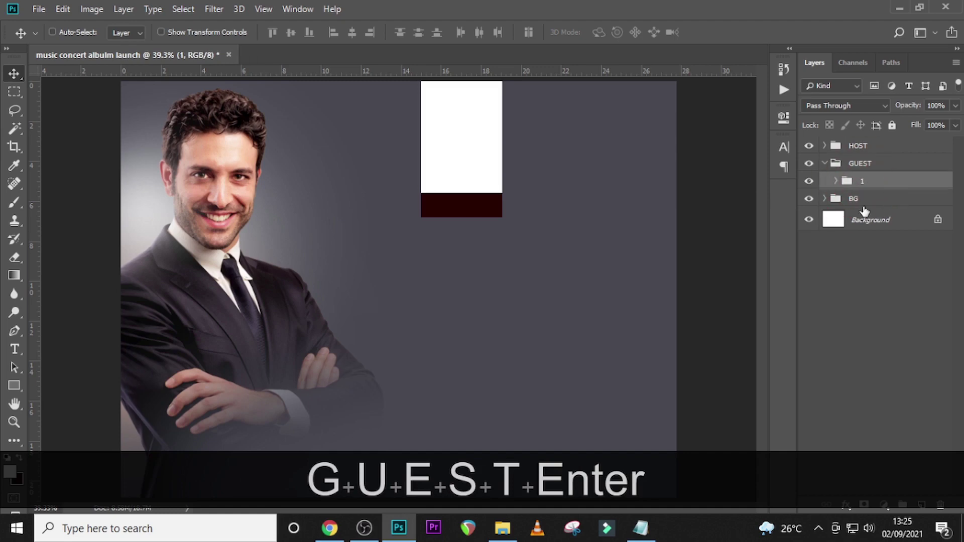
- Duplicate the panel group twice and line the copies up in a row to its right
key(ctrl+j)
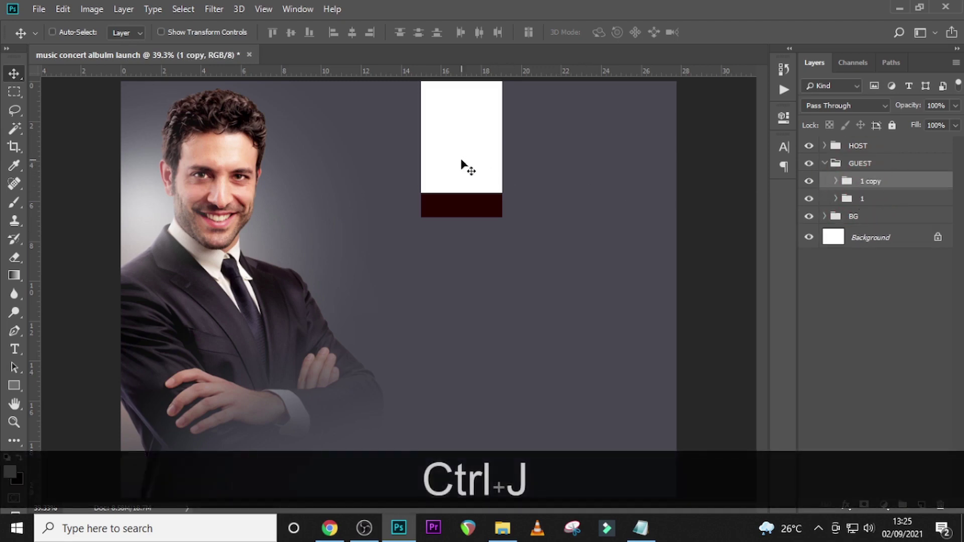
drag(458, 166, 539, 173)
key(ctrl+j)
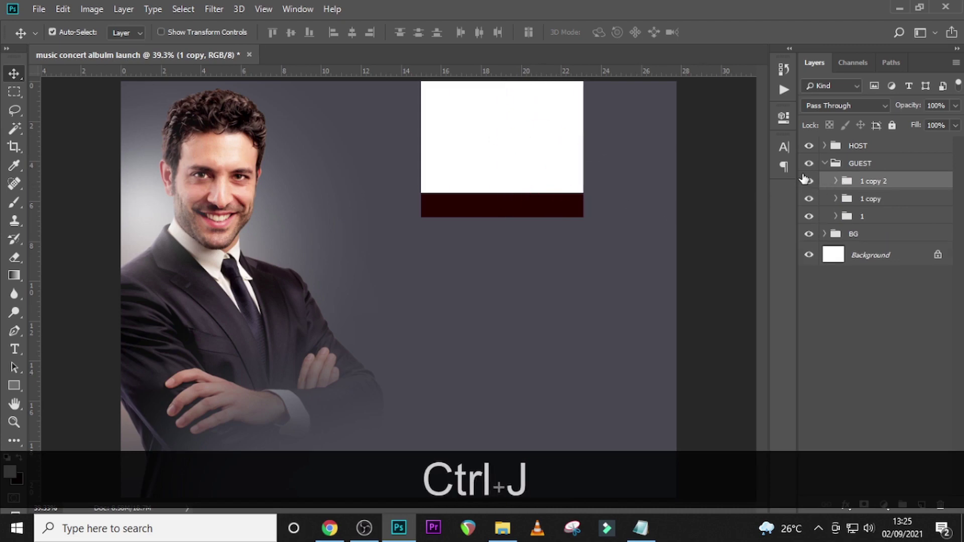
drag(522, 201, 601, 207)
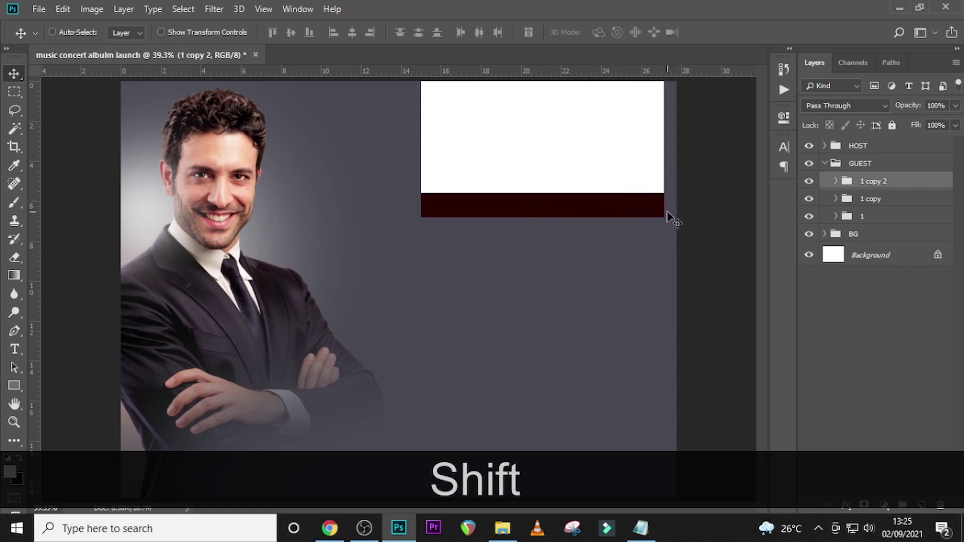
key(Right)
key(Right)
key(Right)
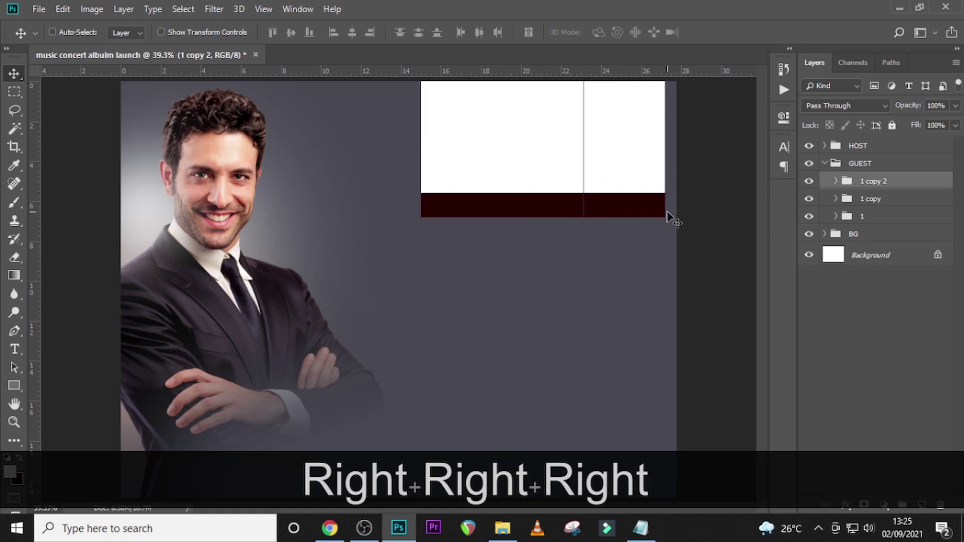
key(Left)
key(ctrl)
- Scale all three panel groups together up to about 105%
ctrl+click(859, 201)
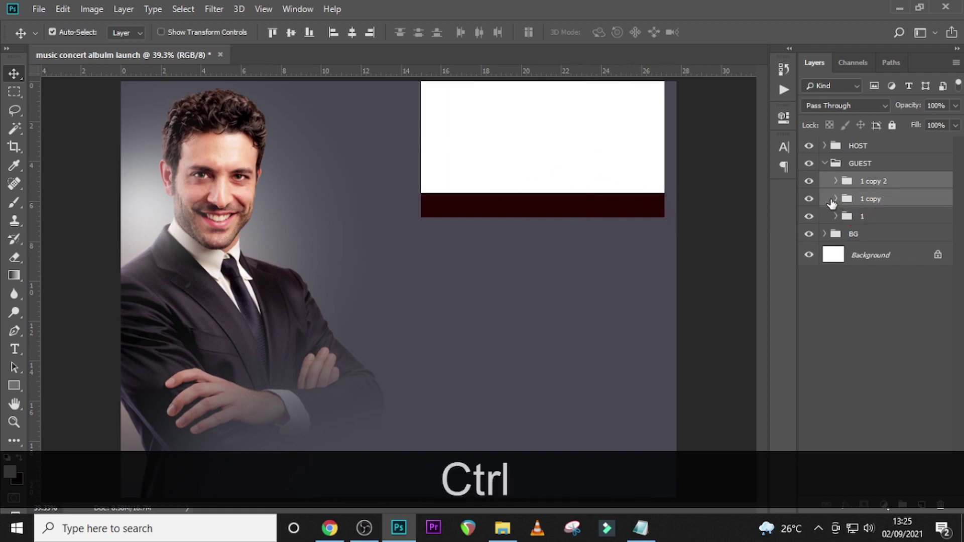
key(Right)
key(Left)
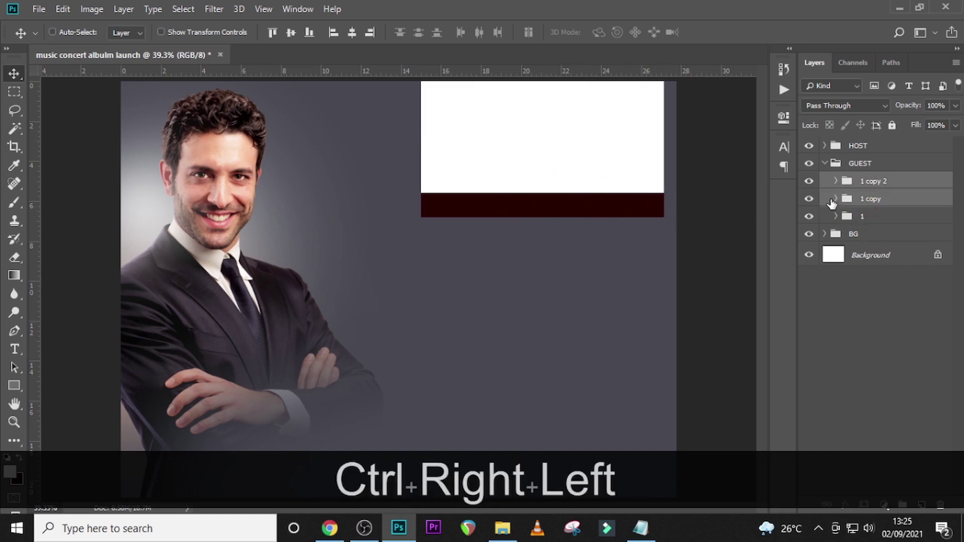
ctrl+click(859, 217)
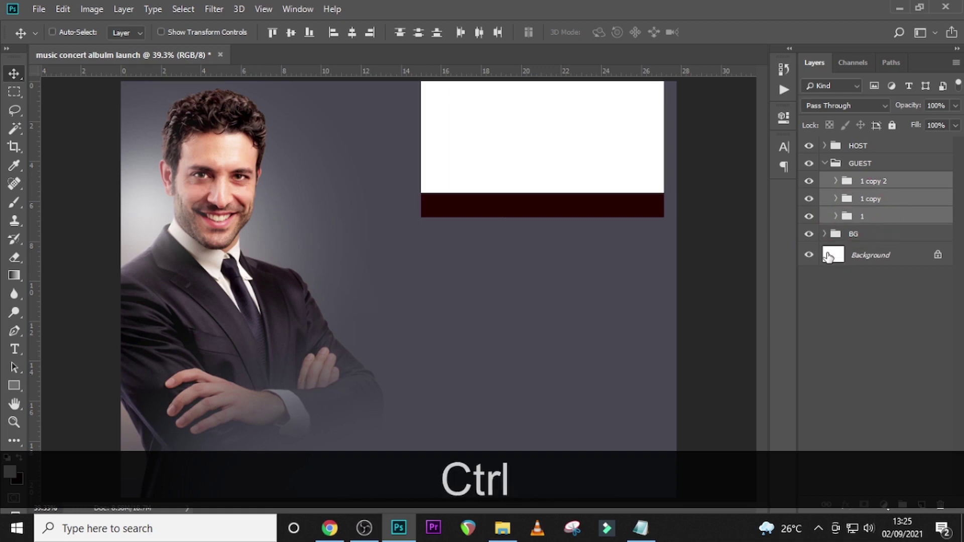
key(ctrl+t)
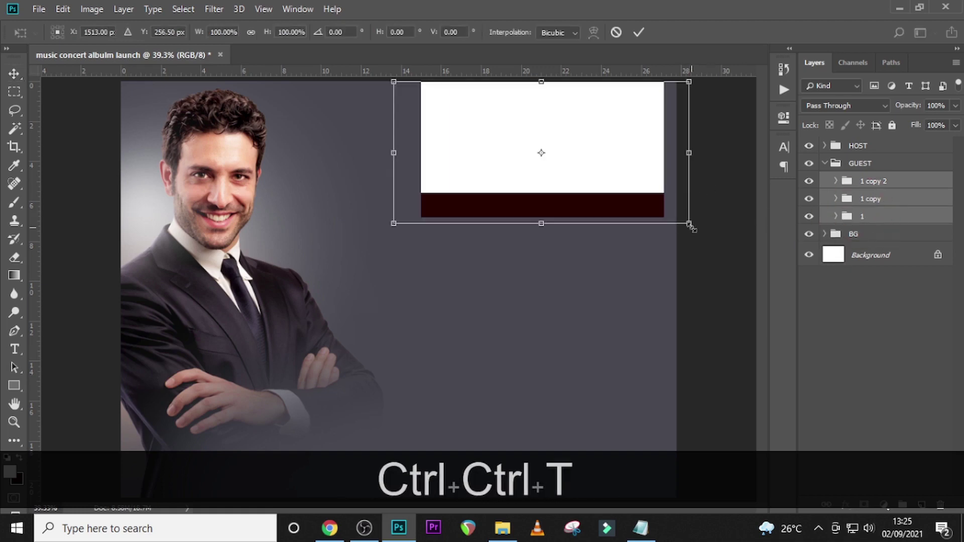
drag(690, 226, 705, 235)
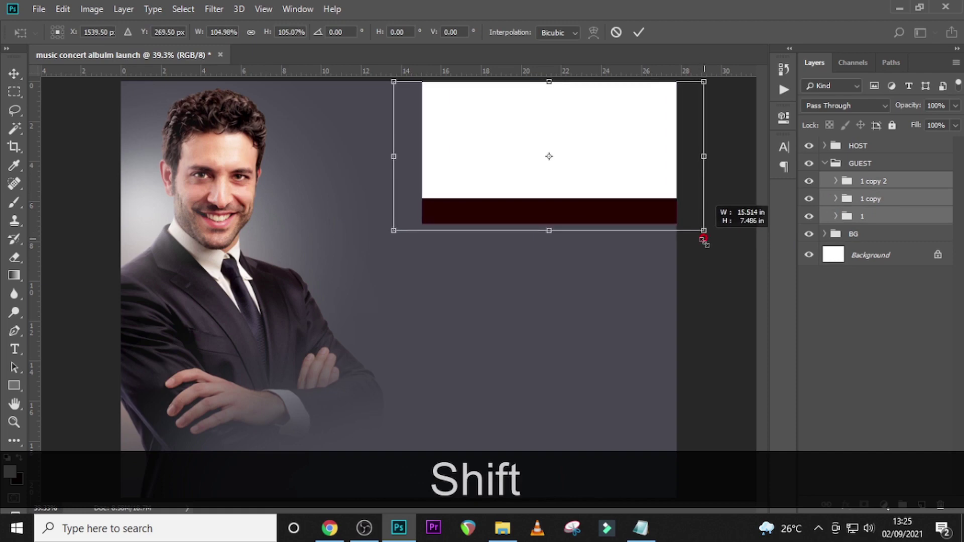
key(shift+Return)
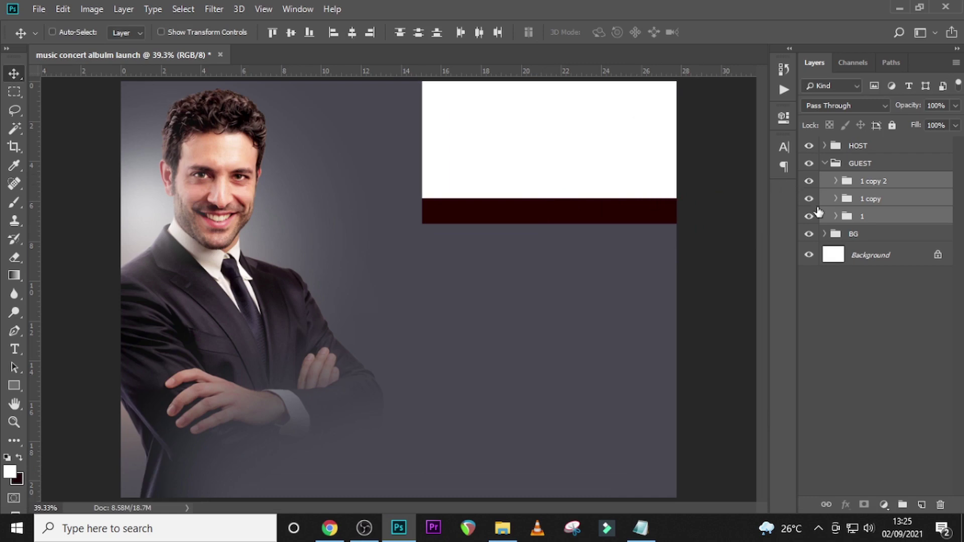
- Drag the businesswoman photo from the U12 folder into group 1 above Rectangle 1
click(836, 217)
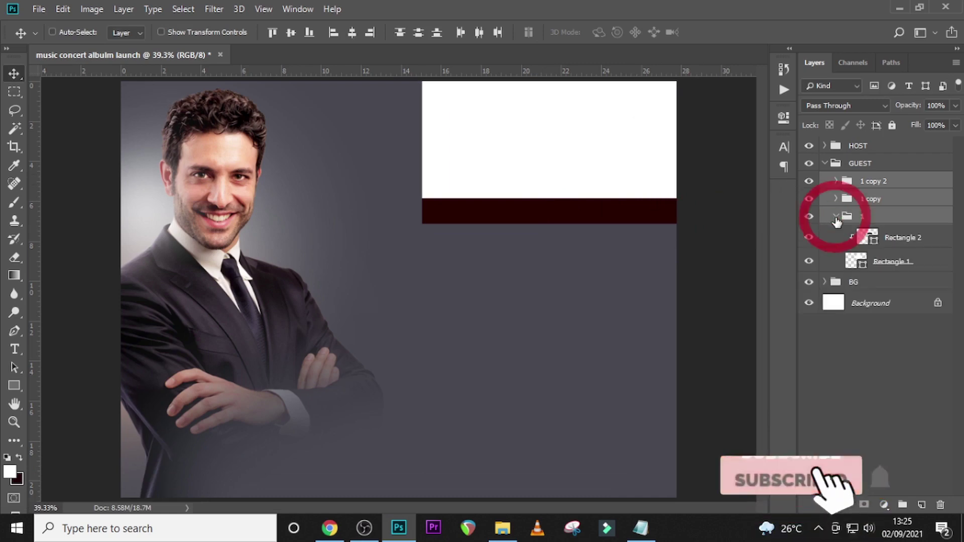
click(889, 262)
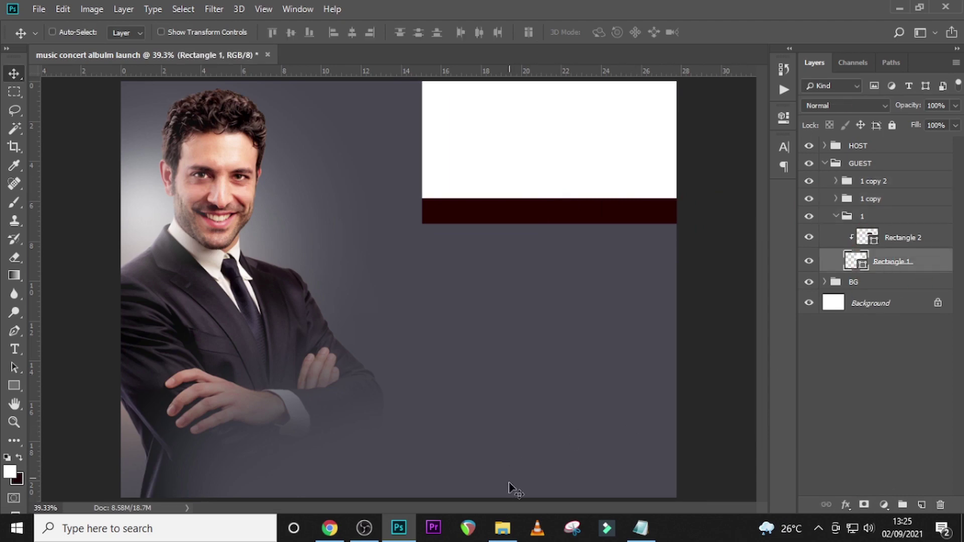
click(503, 528)
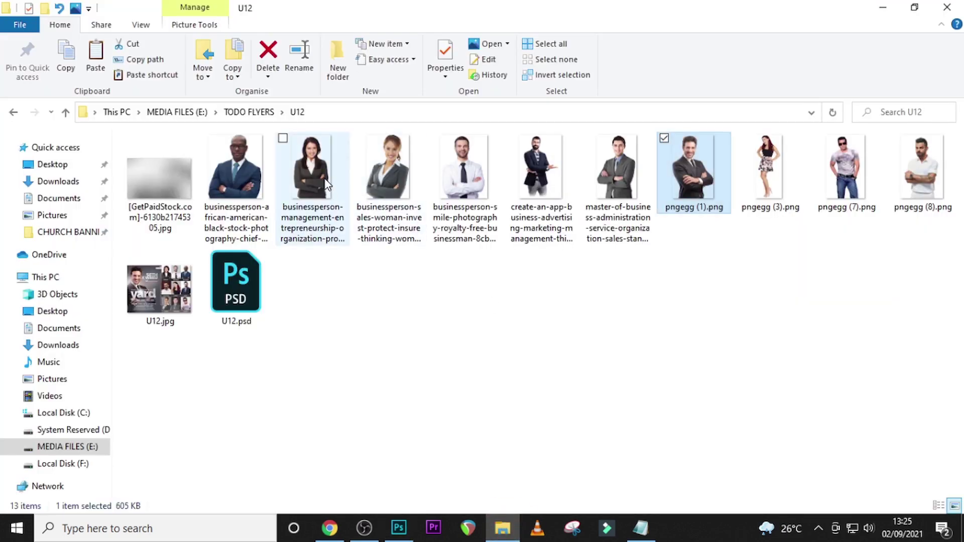
drag(329, 188, 456, 294)
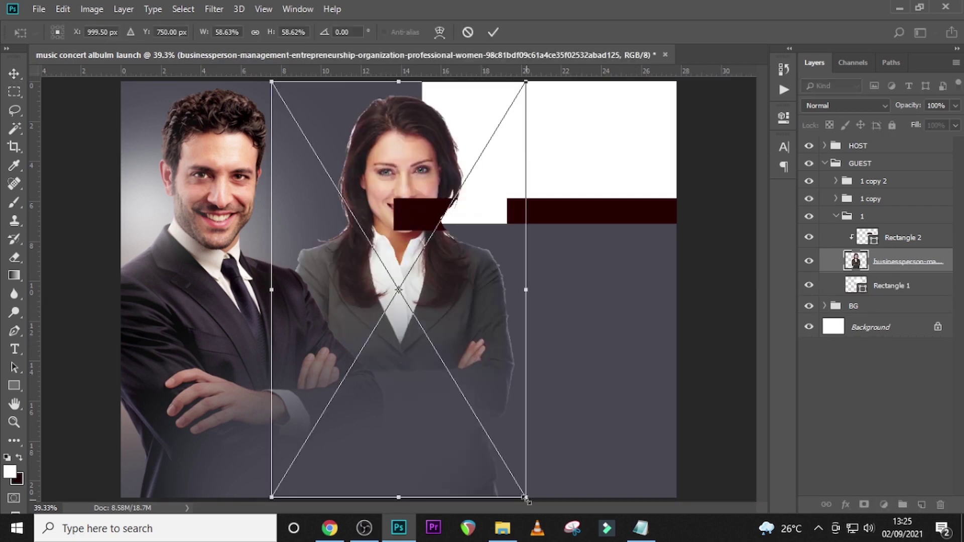
- Shrink the businesswoman photo to about a quarter size and position it over the first panel
drag(525, 497, 513, 210)
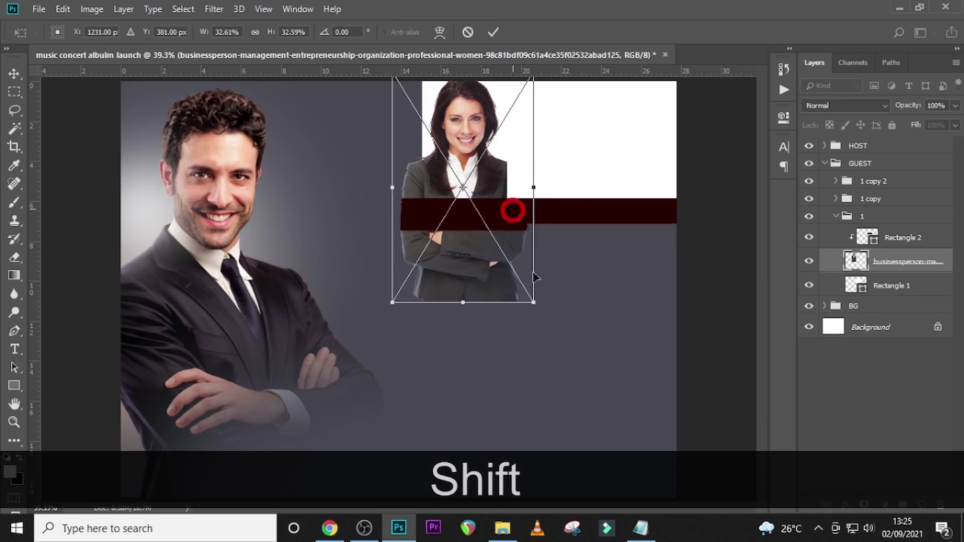
drag(534, 302, 498, 254)
drag(457, 201, 482, 201)
drag(524, 259, 516, 246)
drag(483, 203, 487, 201)
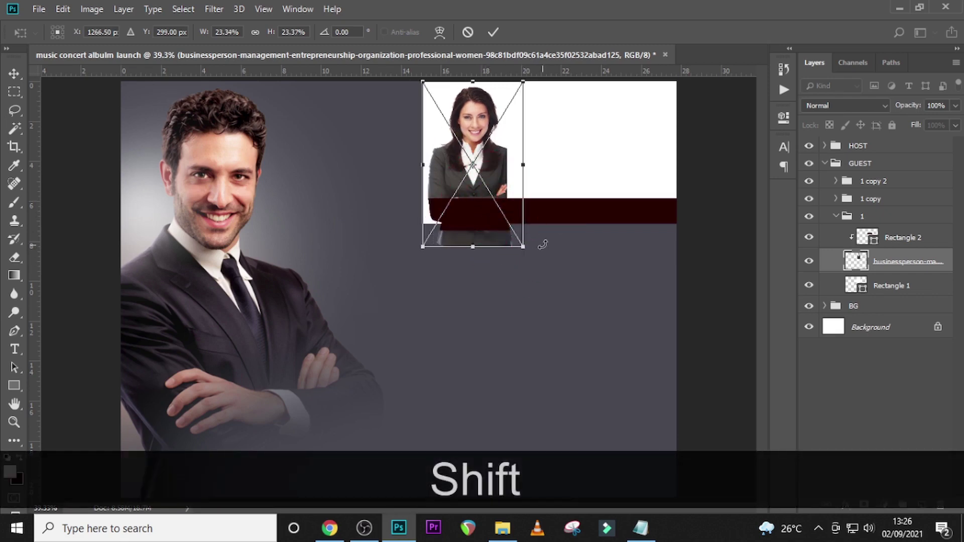
key(Up)
key(Up)
key(Up)
key(Up)
key(Return)
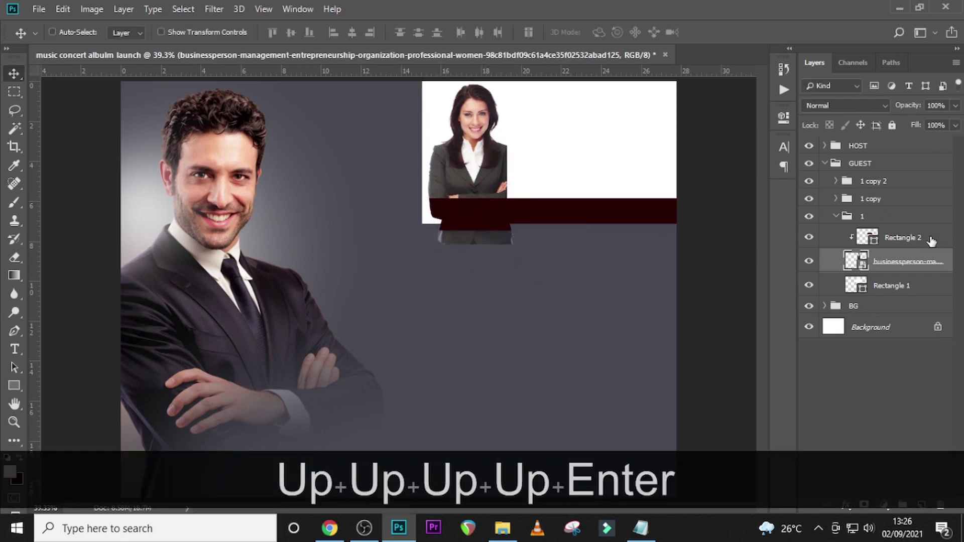
- Clip the woman's photo to the panel shape and shift her slightly left
right_click(899, 261)
click(772, 295)
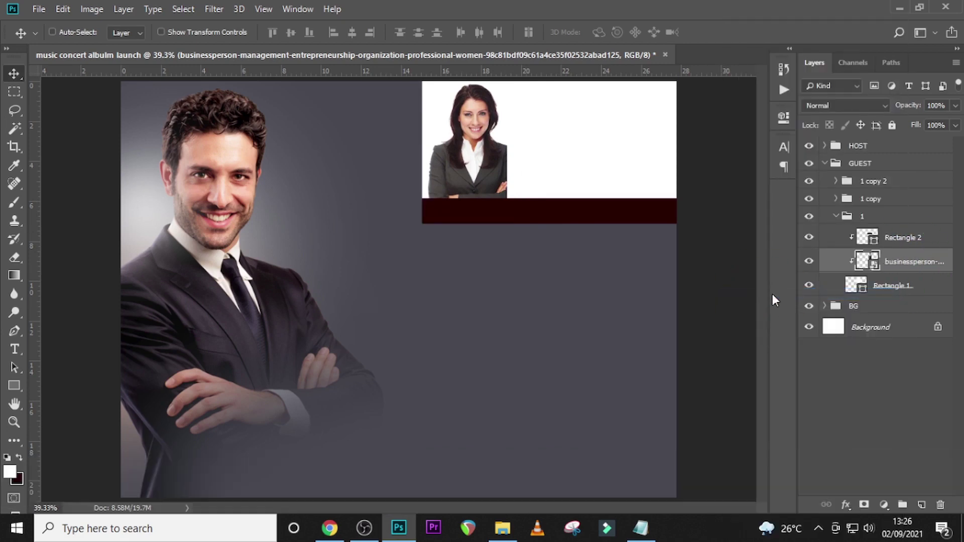
key(Left)
key(Left)
key(Left)
key(Left)
key(Left)
key(Left)
key(Left)
key(Left)
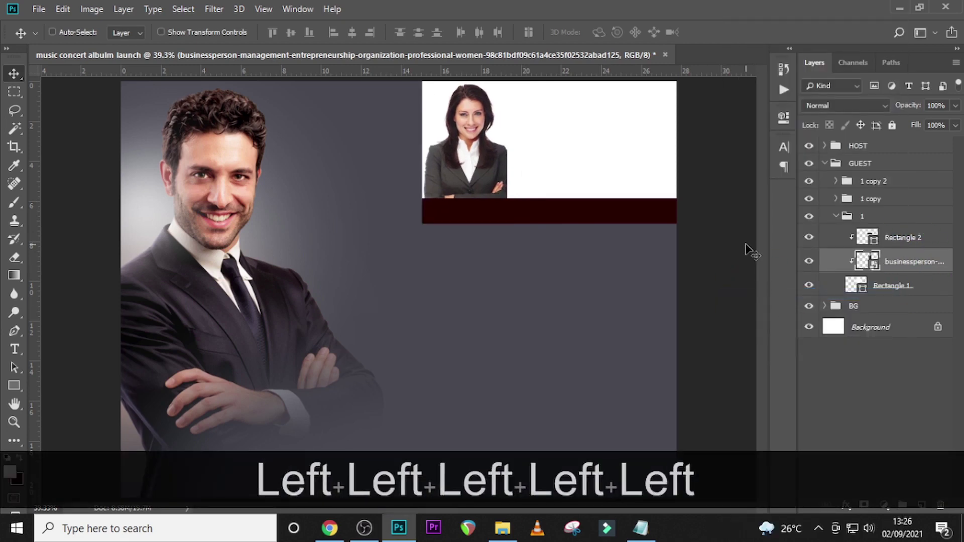
key(Left)
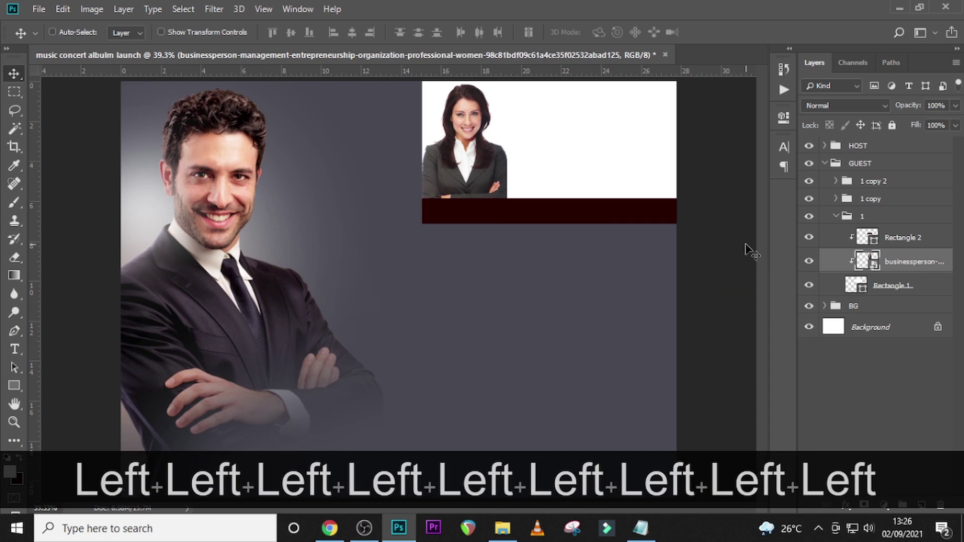
- Recolour the first panel's lower strip to dark grey #2E2B2B
click(869, 238)
double_click(869, 238)
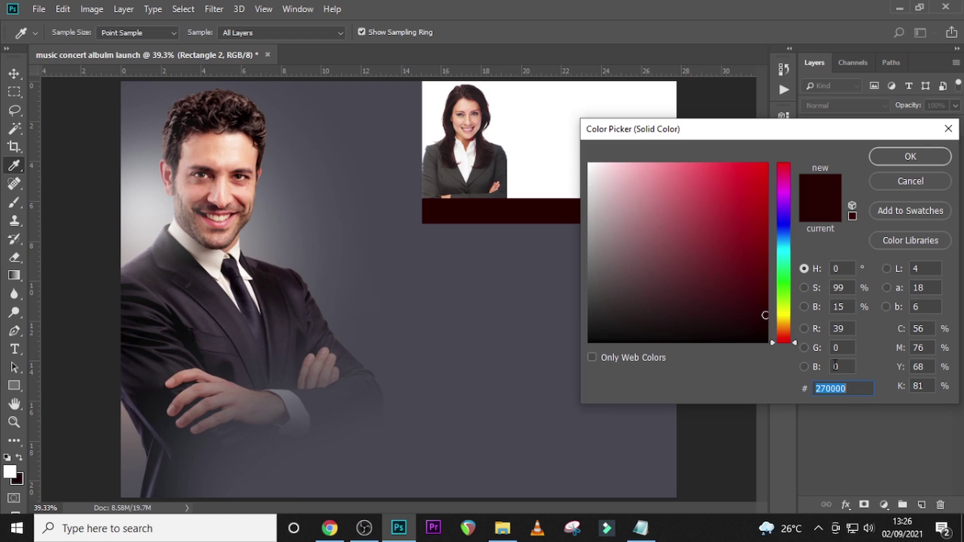
text(2E)
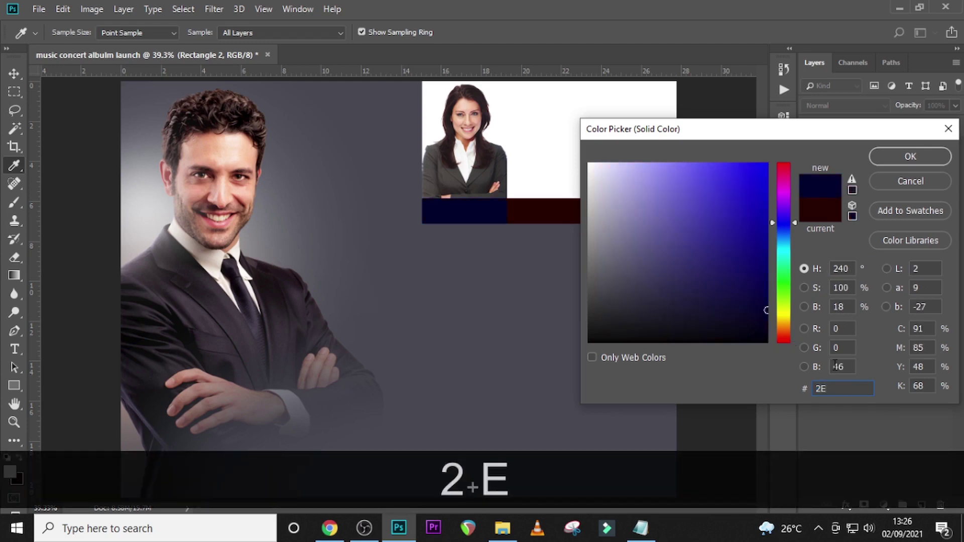
text(2B)
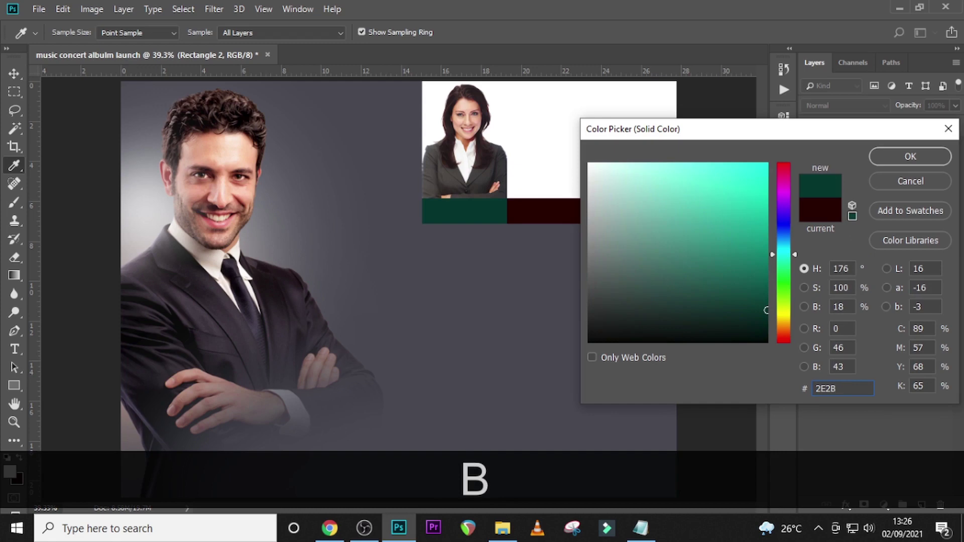
text(2B)
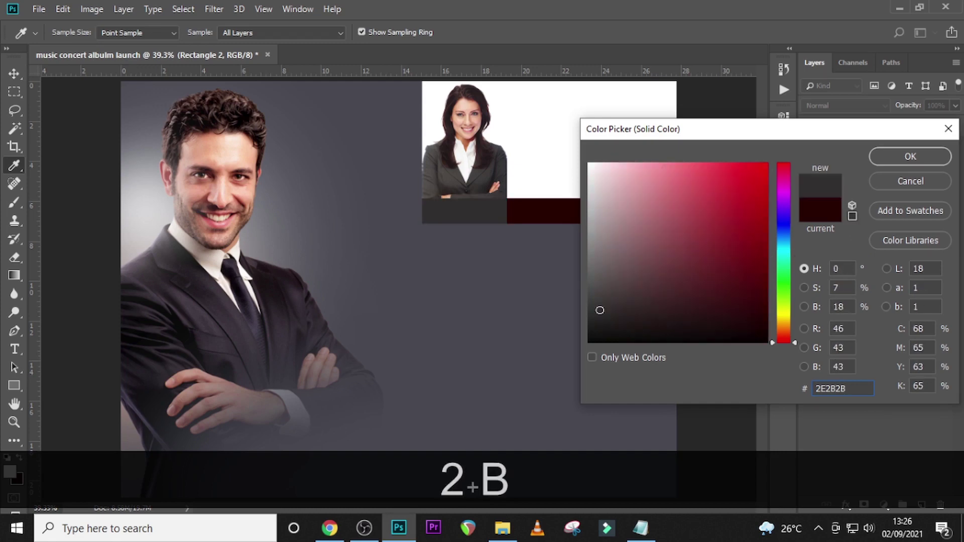
click(927, 158)
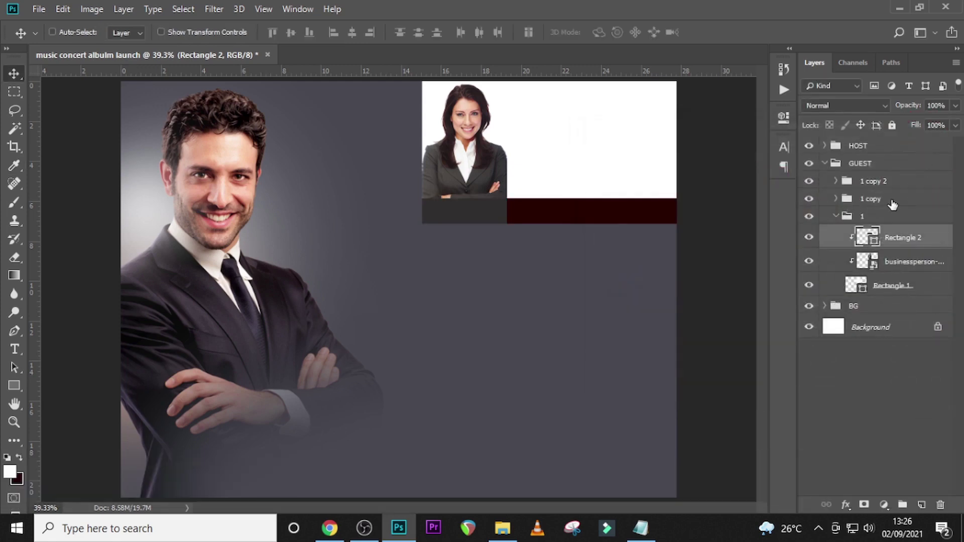
- Place the smiling businessman photo into group 1 copy above its Rectangle 1
click(843, 217)
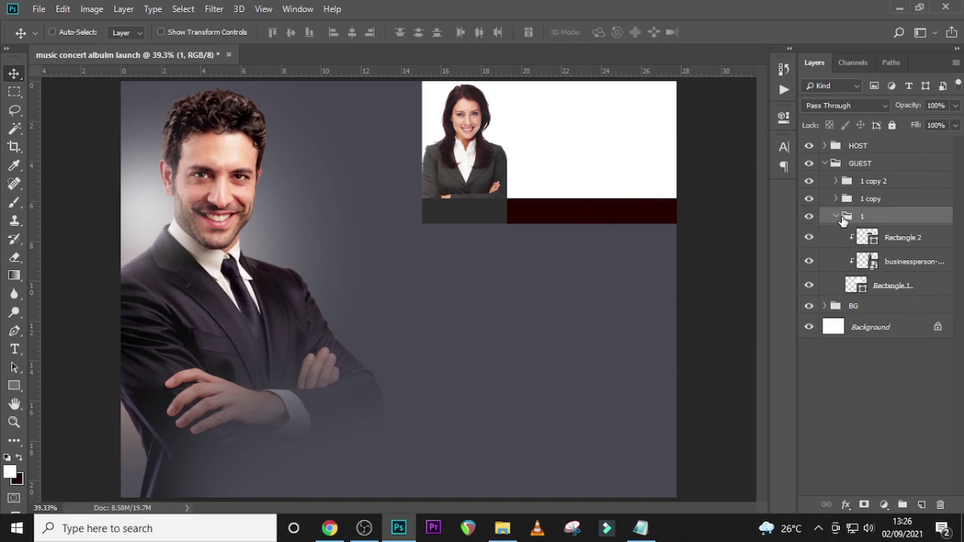
click(836, 217)
click(864, 199)
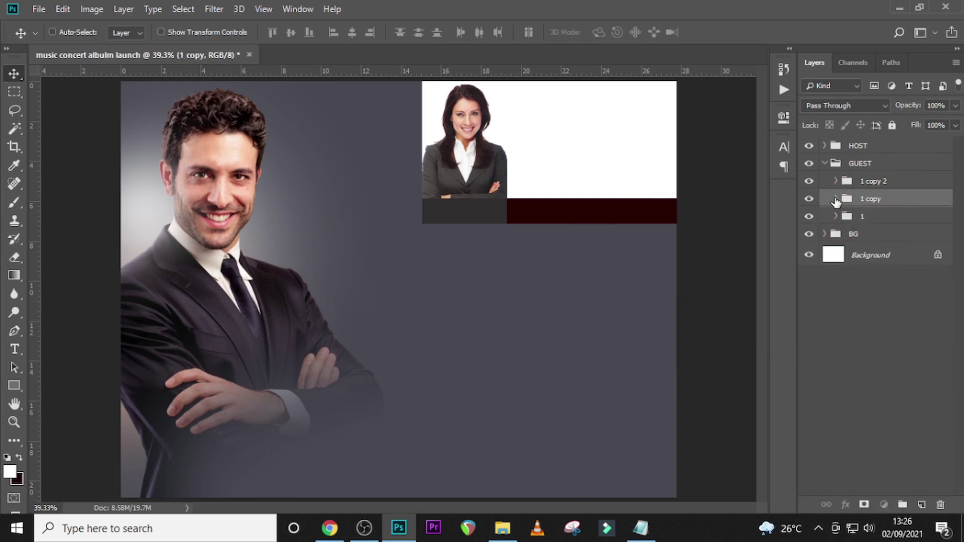
click(836, 199)
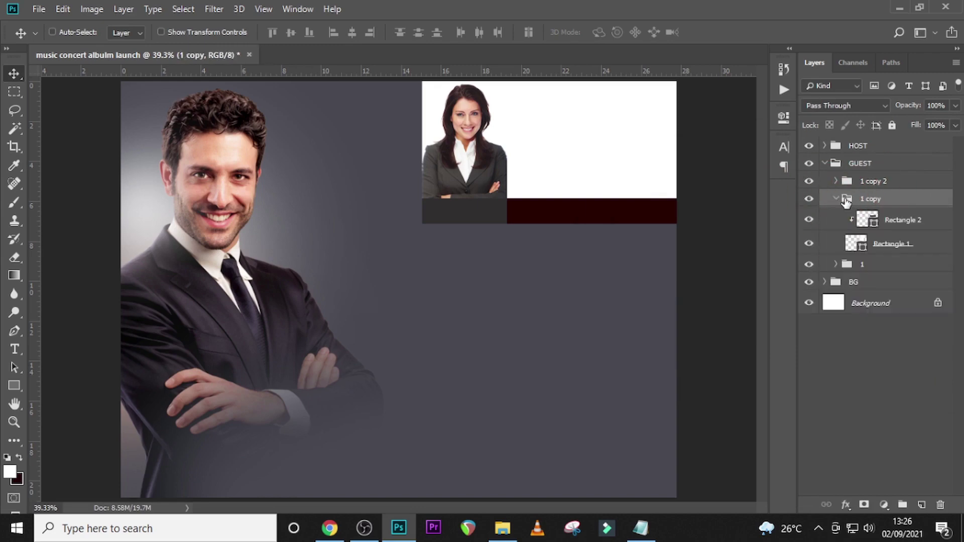
click(884, 245)
click(502, 528)
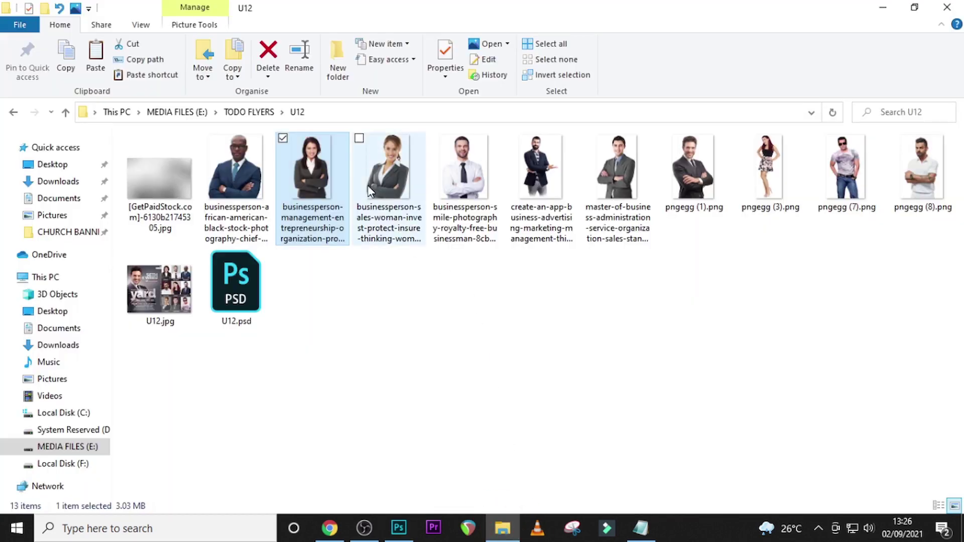
drag(533, 423, 490, 341)
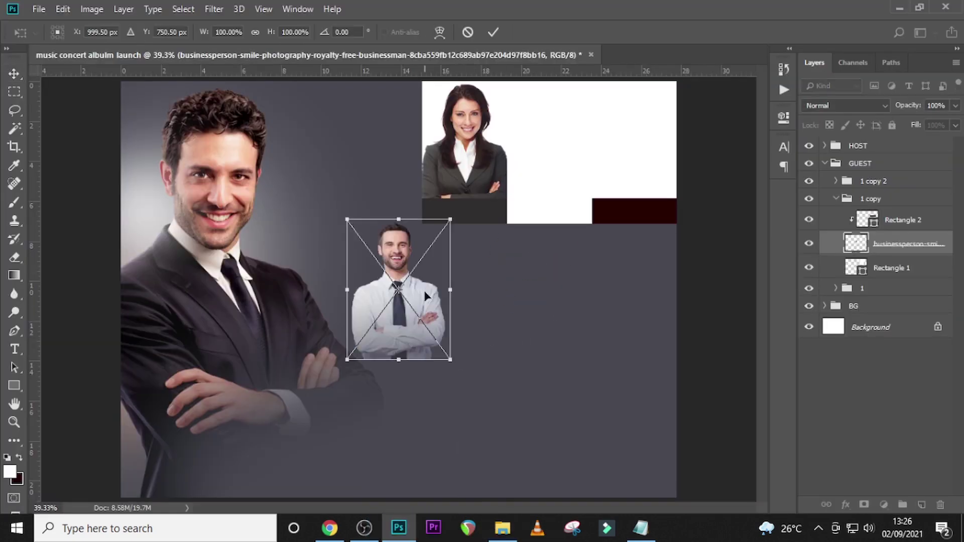
- Enlarge the businessman photo to 112% and set it beside the woman
drag(425, 295, 576, 162)
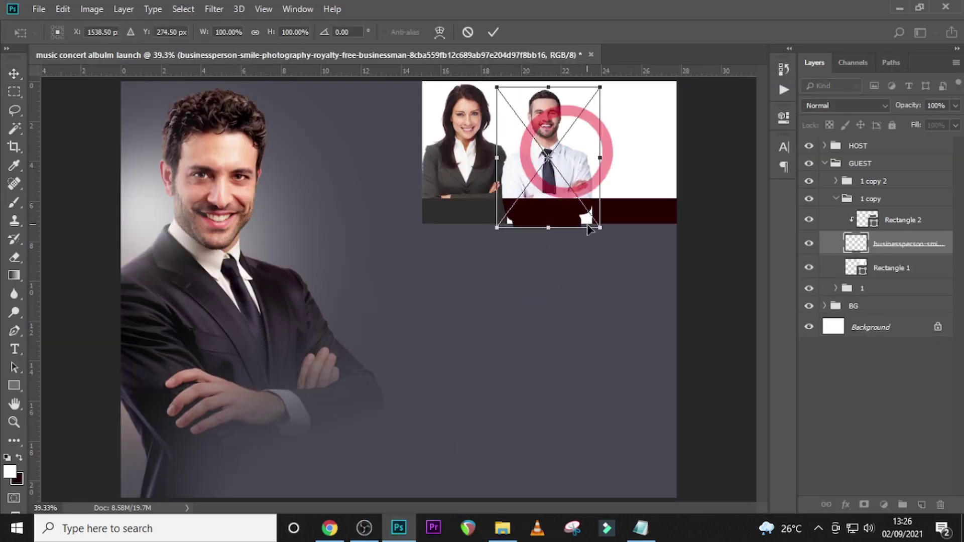
key(shift)
drag(598, 229, 613, 245)
drag(575, 194, 602, 158)
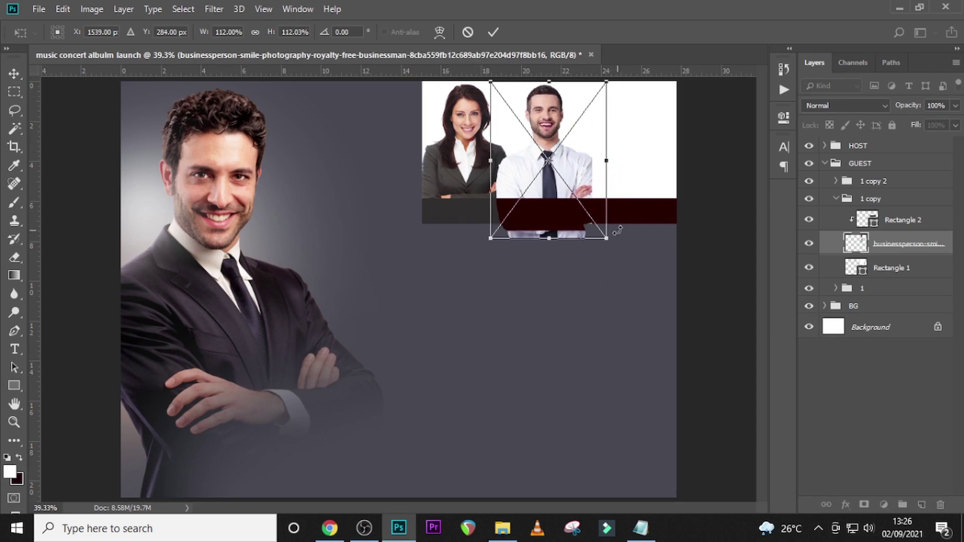
key(Return)
- Clip the businessman photo to the second panel and nudge it right and up
right_click(816, 227)
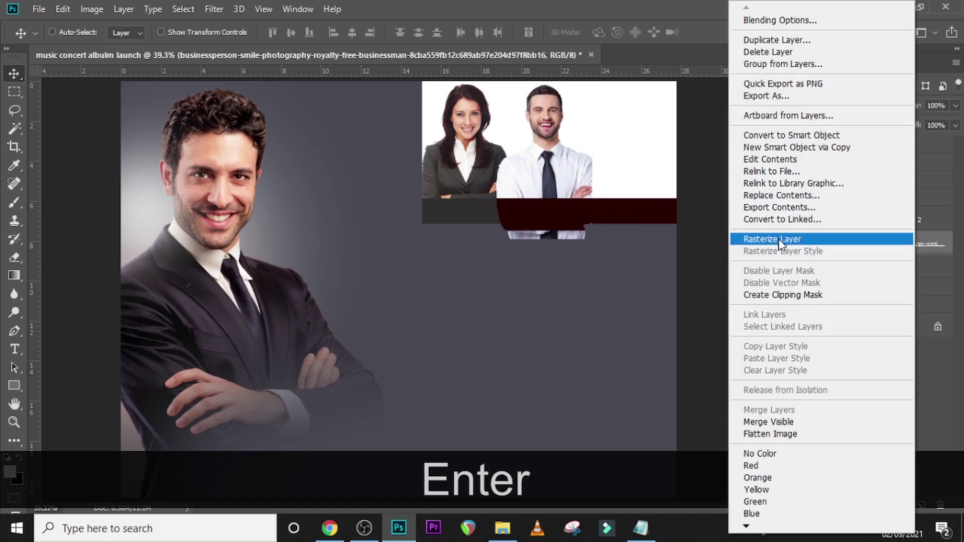
click(788, 295)
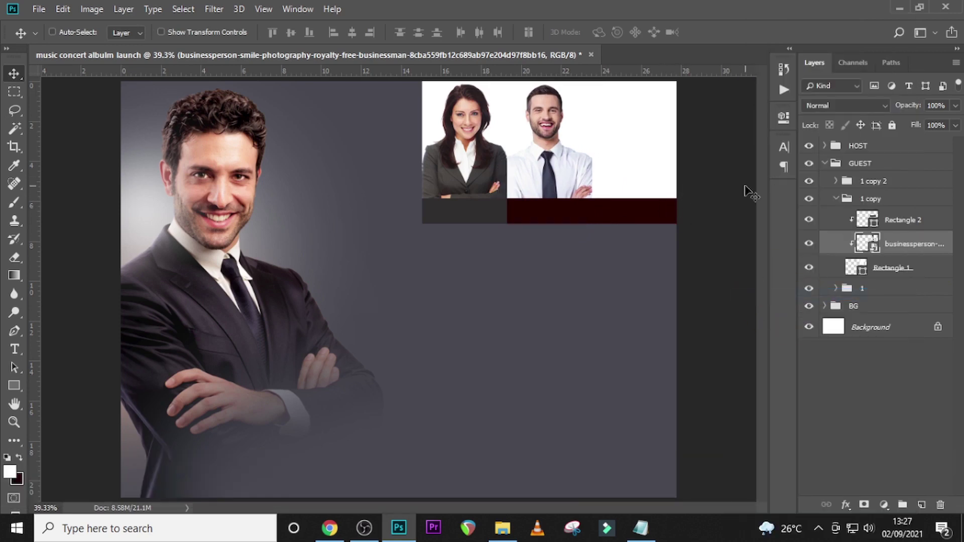
key(Right)
key(Right)
key(Right)
key(Up)
key(Up)
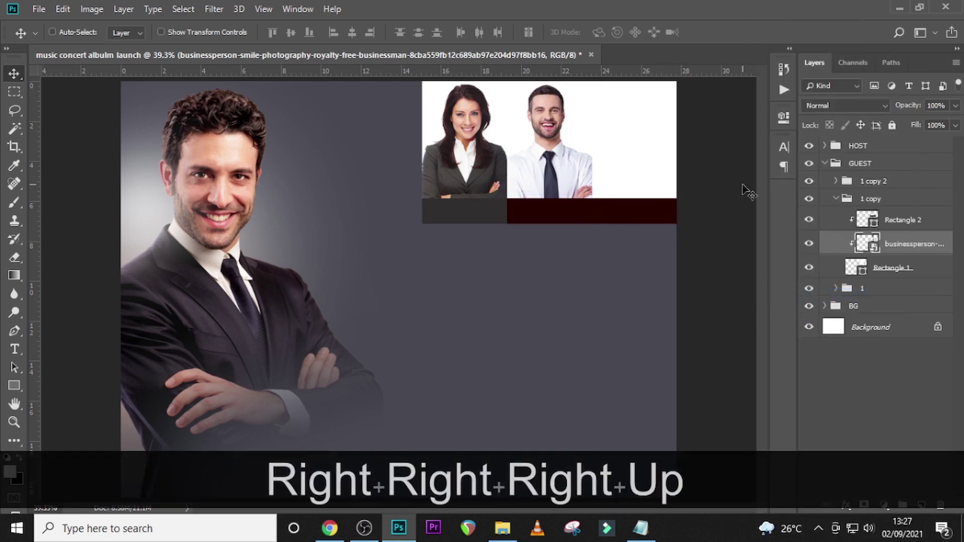
key(Right)
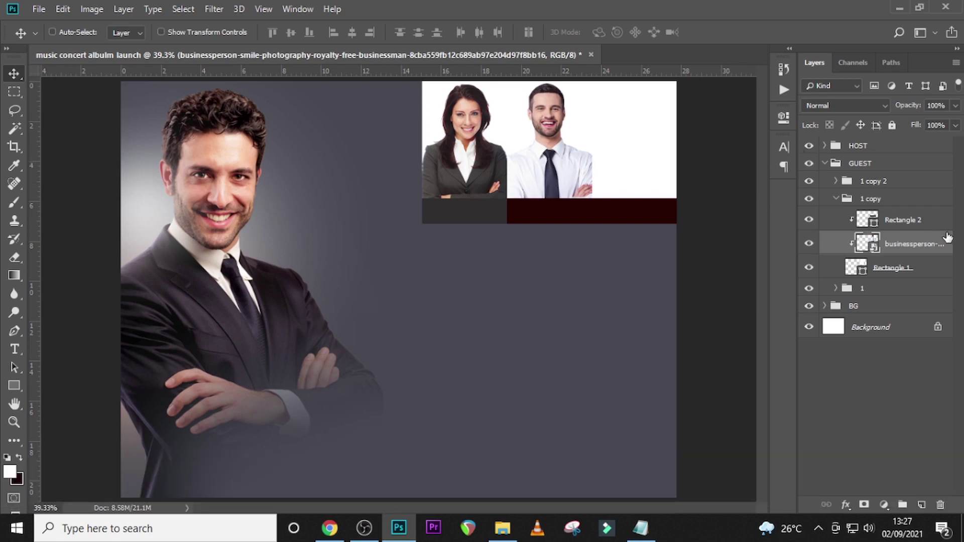
- Recolour the second panel's strip to the sampled dark grey and its background to #CBCBCB
double_click(872, 220)
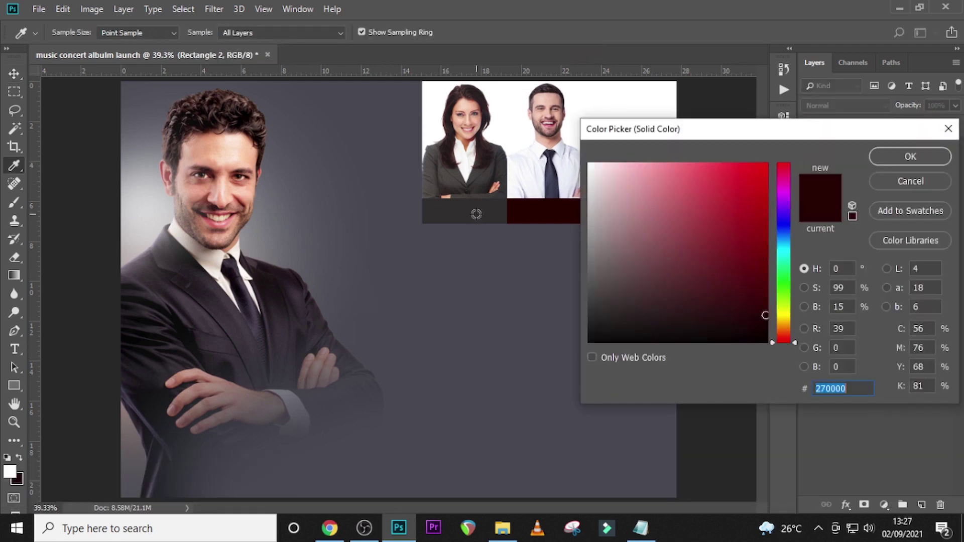
click(476, 215)
click(905, 163)
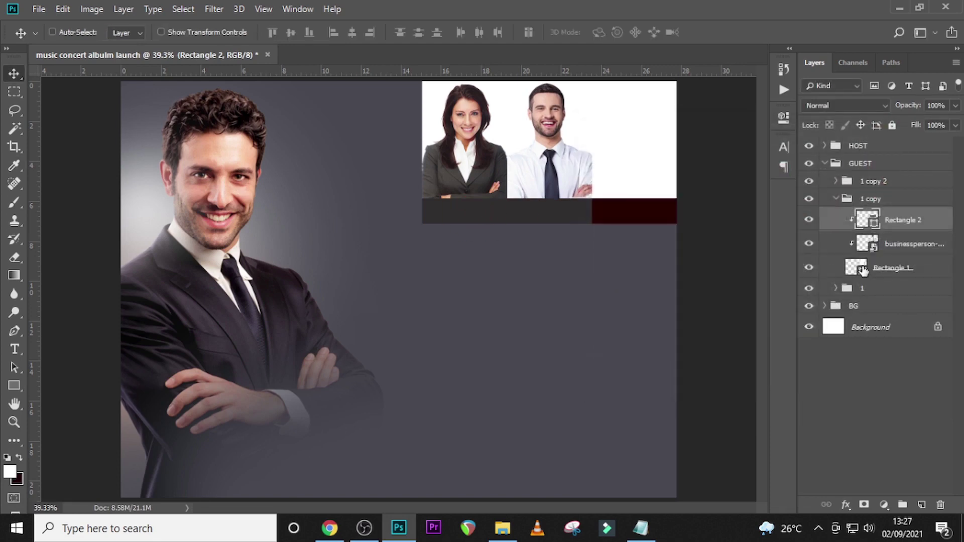
double_click(863, 268)
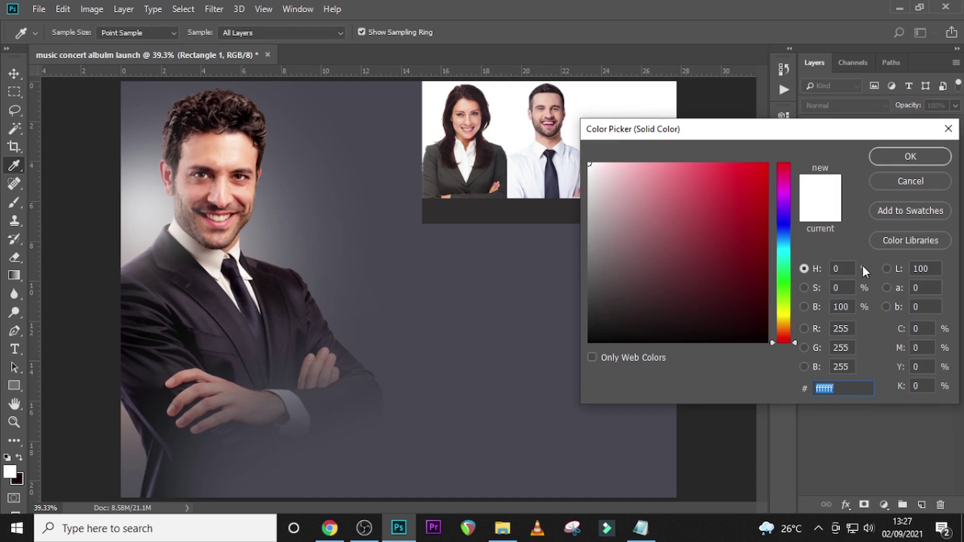
text(CB)
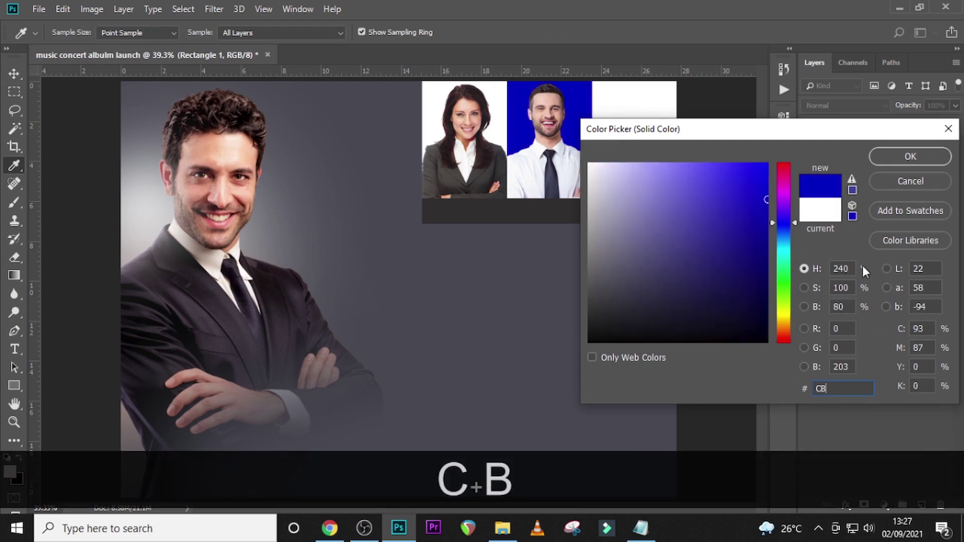
text(CBCB)
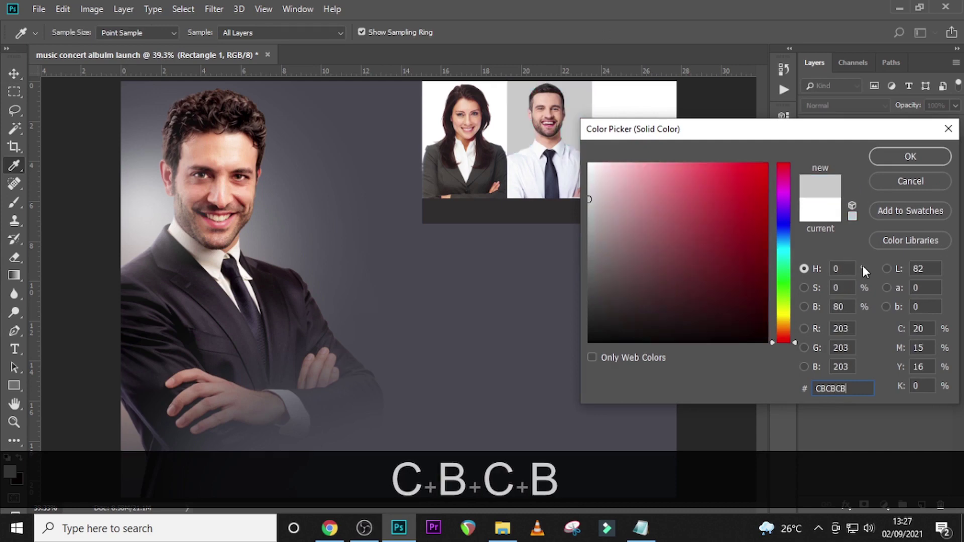
click(916, 156)
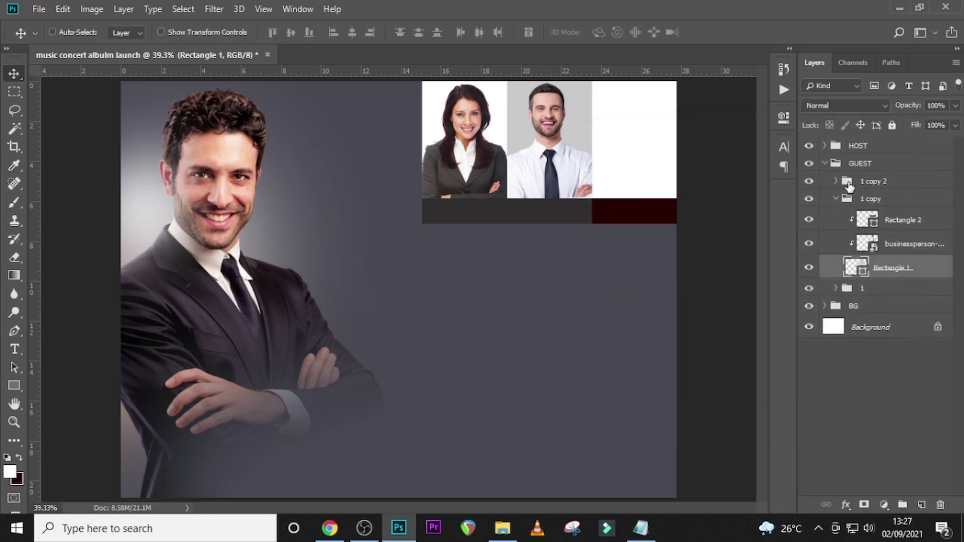
- Bring the bespectacled businessman photo into group 1 copy 2 above its Rectangle 1
click(838, 200)
click(836, 182)
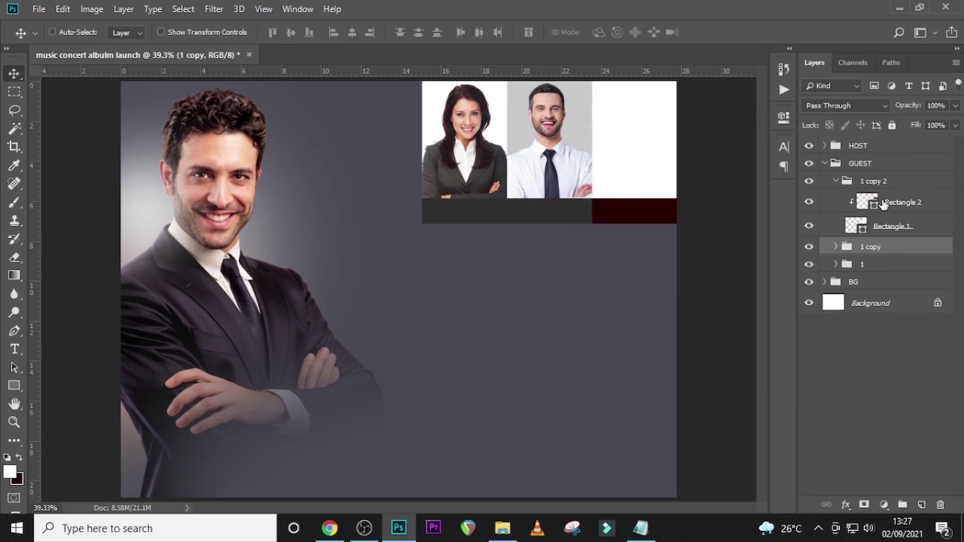
click(881, 228)
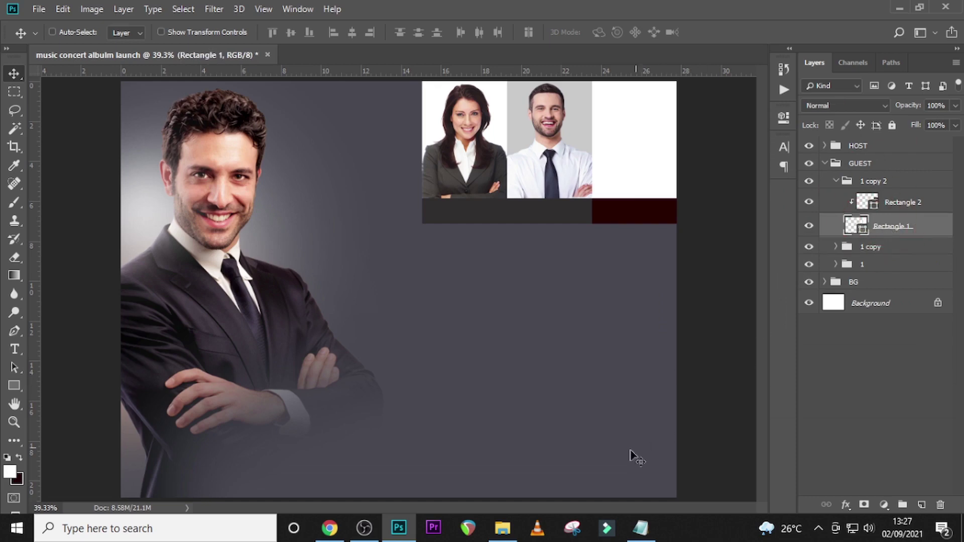
click(503, 527)
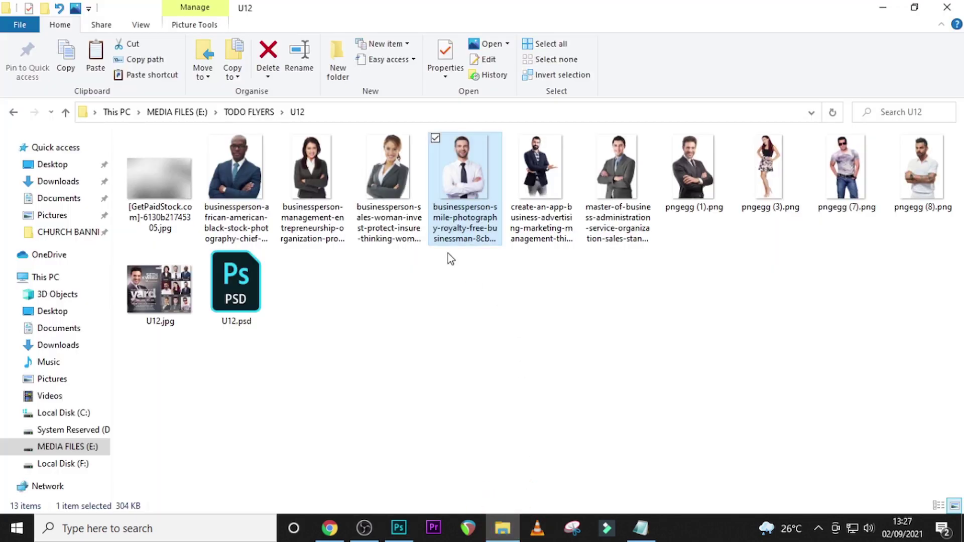
drag(236, 181, 512, 352)
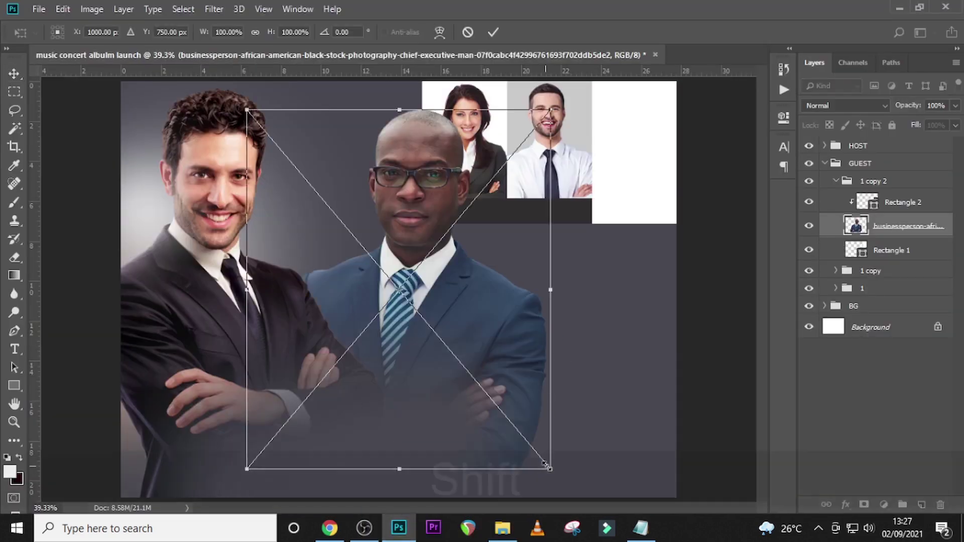
- Shrink the third guest photo to about 43%, move it into the top-right slot, and clip it
drag(545, 462, 378, 265)
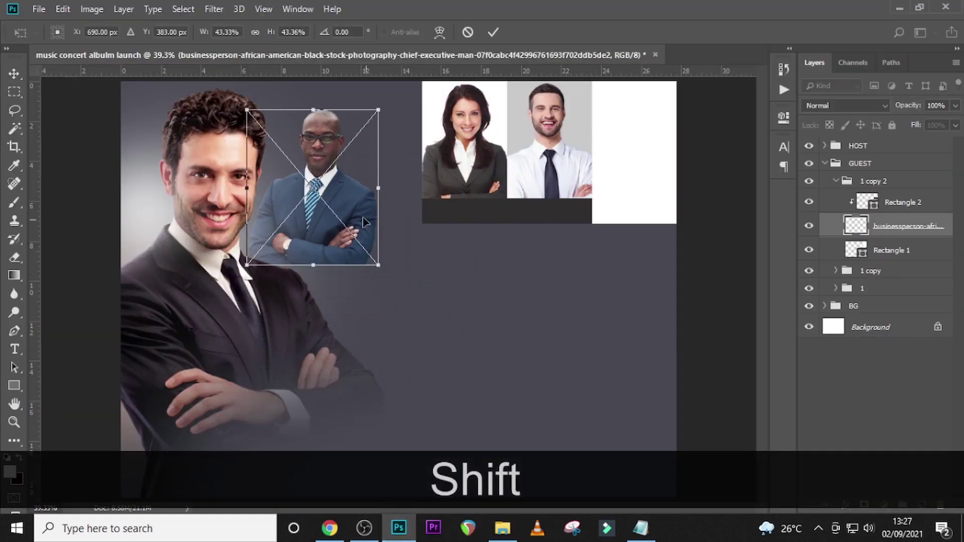
drag(365, 222, 656, 172)
key(Return)
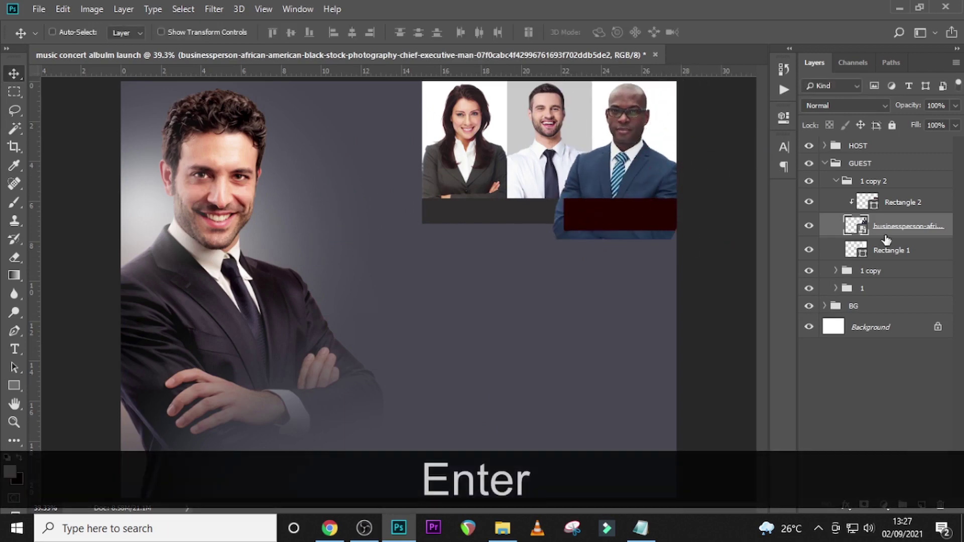
right_click(907, 231)
click(773, 295)
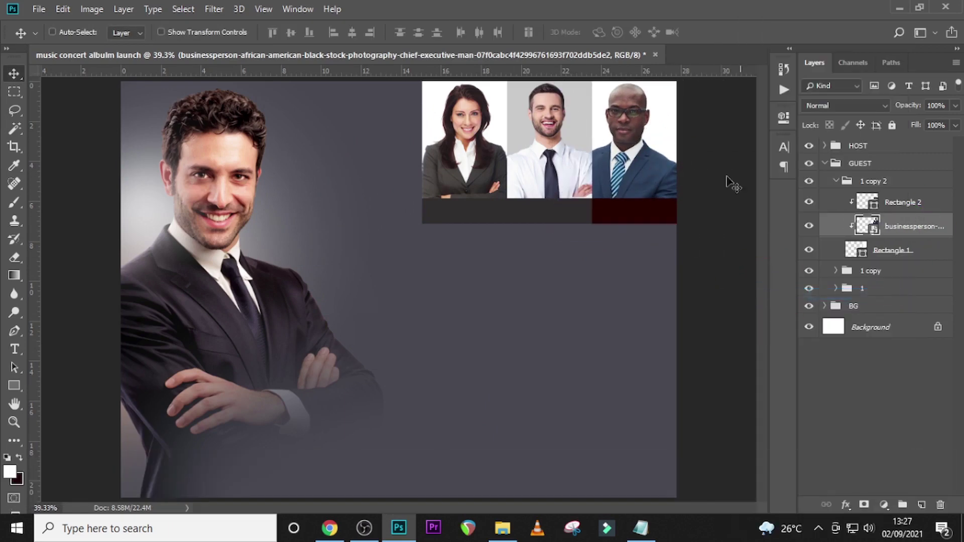
- Rescale the clipped photo to about 40% and nudge it to match the other two panels
key(ctrl+t)
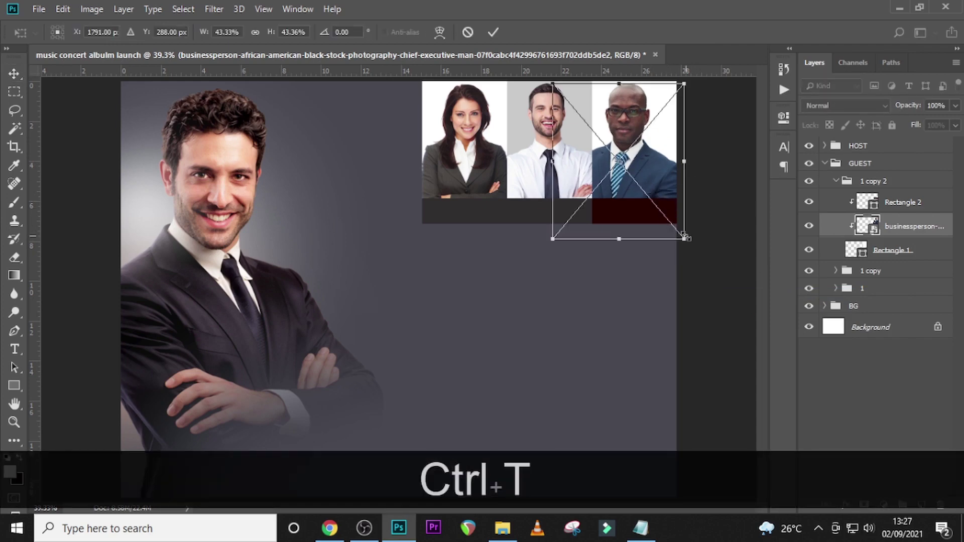
drag(683, 240, 676, 232)
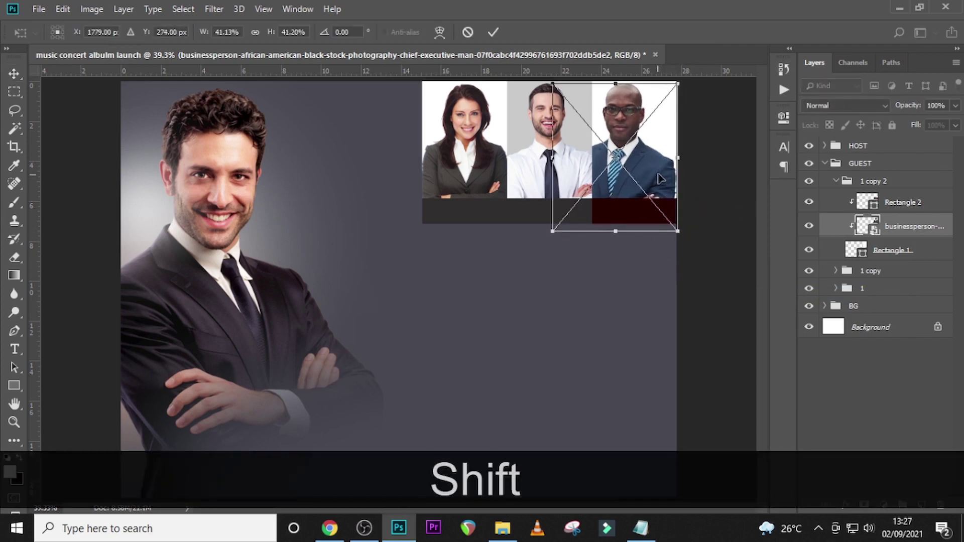
drag(658, 179, 670, 177)
key(Down)
key(Down)
key(Down)
key(Down)
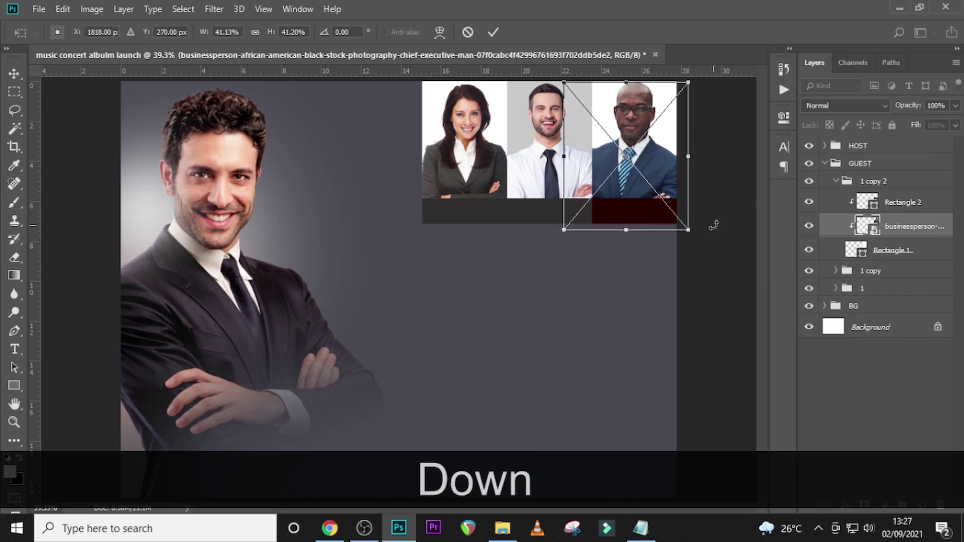
key(Return)
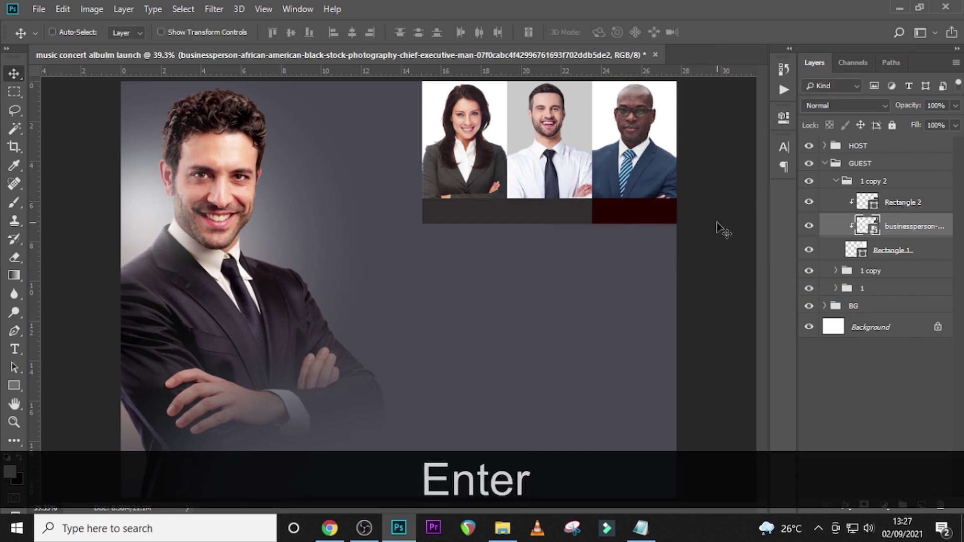
key(ctrl+t)
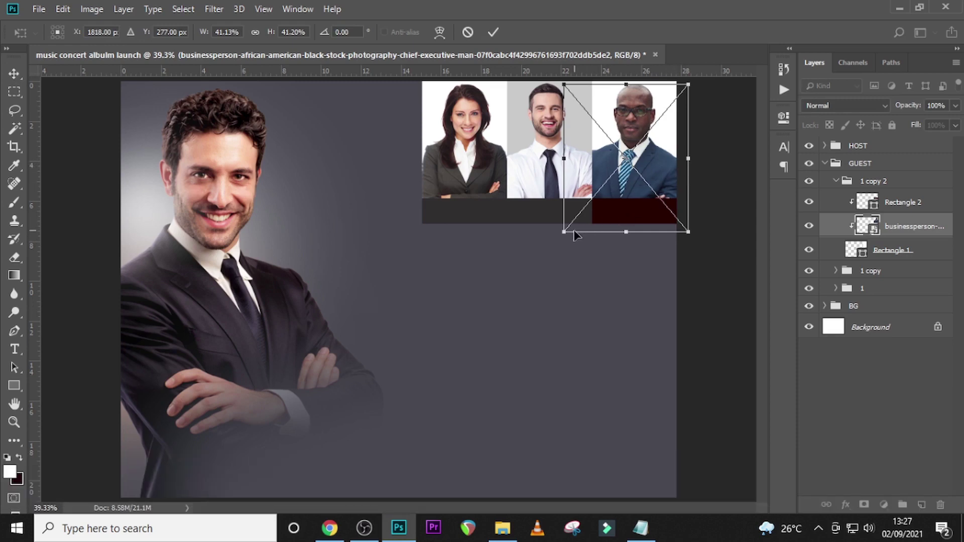
drag(559, 236, 563, 233)
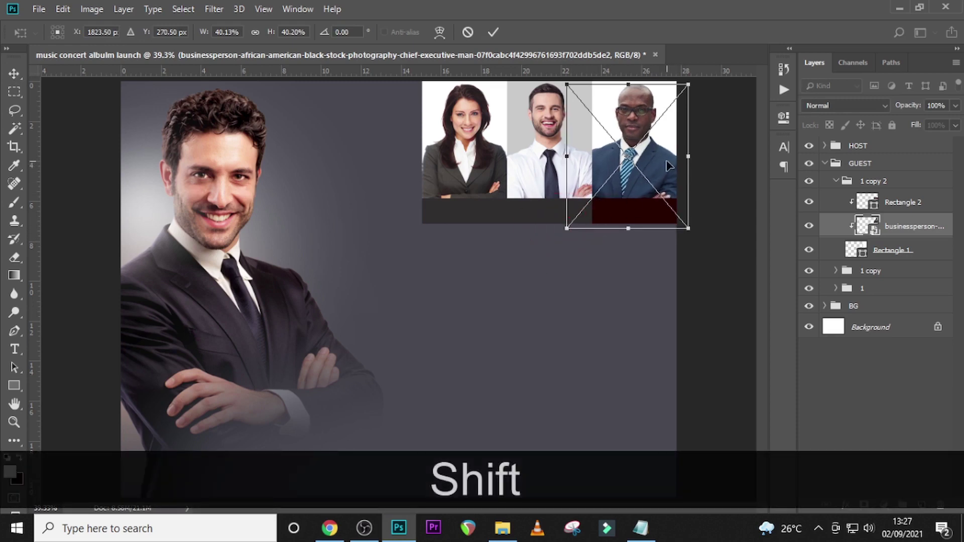
drag(668, 166, 666, 166)
key(Return)
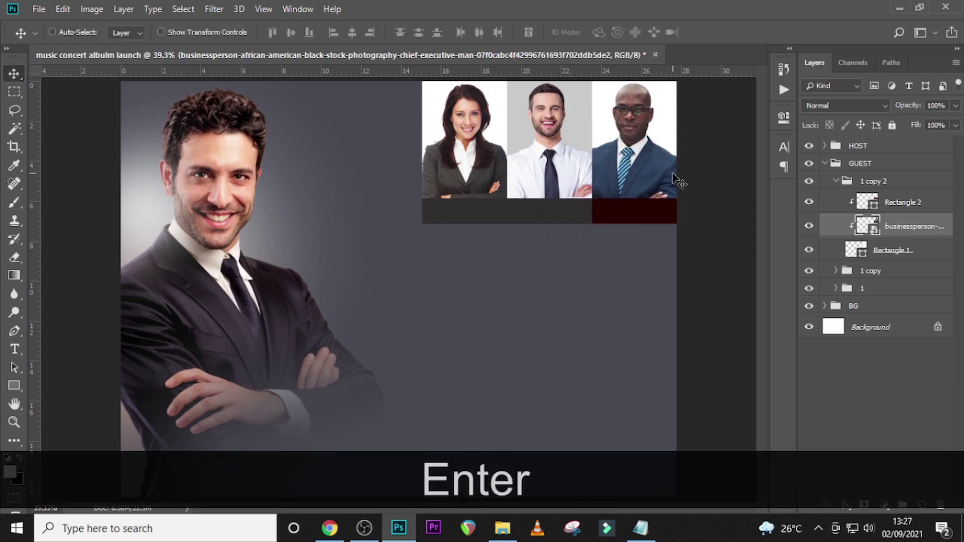
key(Up)
key(Right)
key(Right)
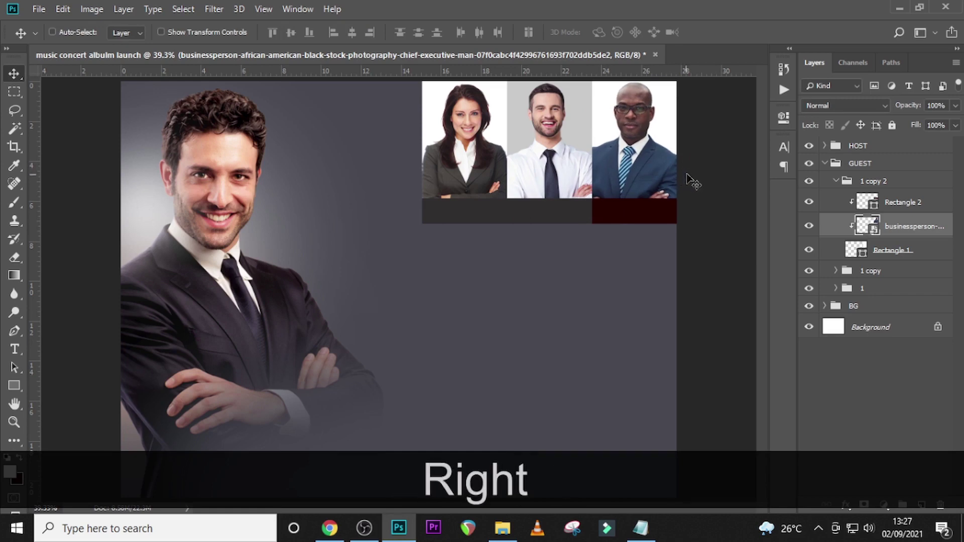
key(Down)
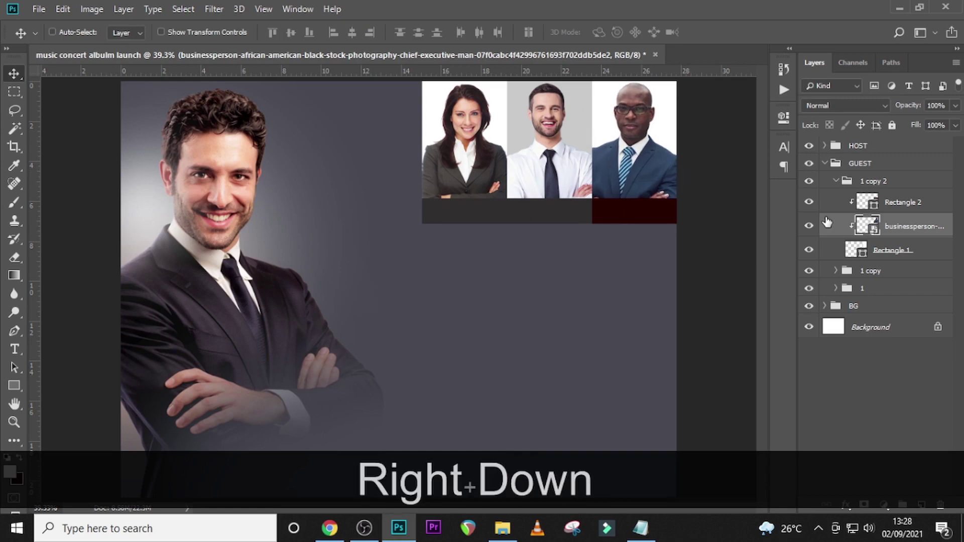
- Sample the neighbouring dark grey 2E2B2B into the third panel's Rectangle 2 strip
click(866, 204)
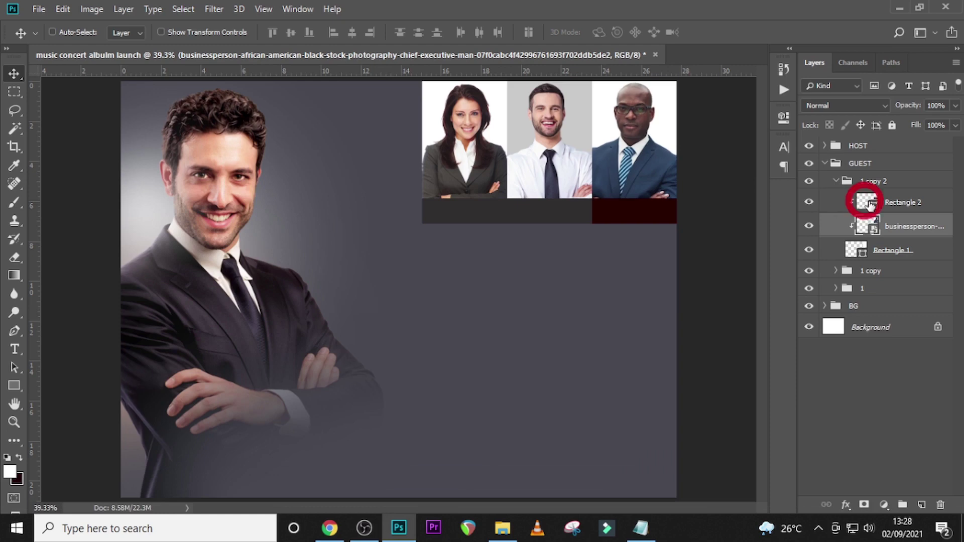
click(809, 203)
click(809, 203)
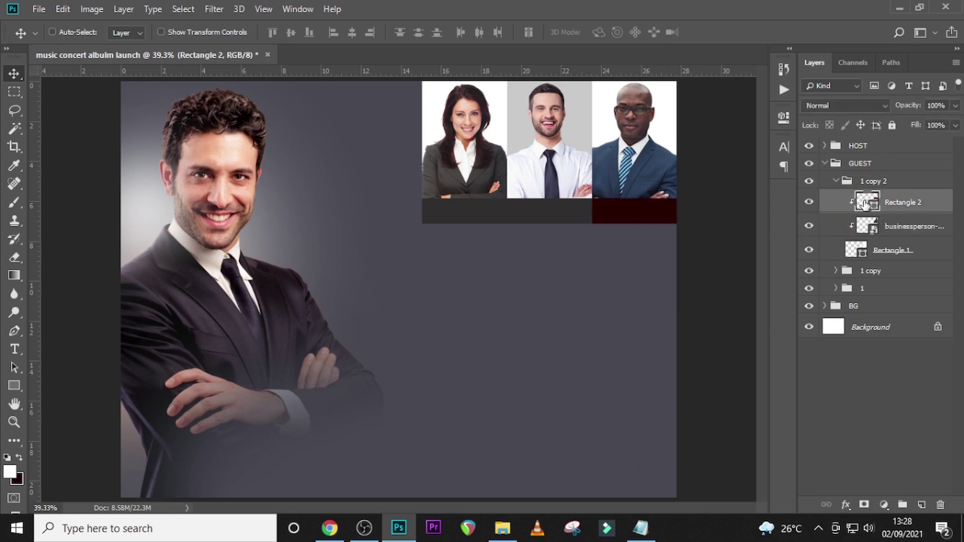
double_click(865, 203)
click(540, 212)
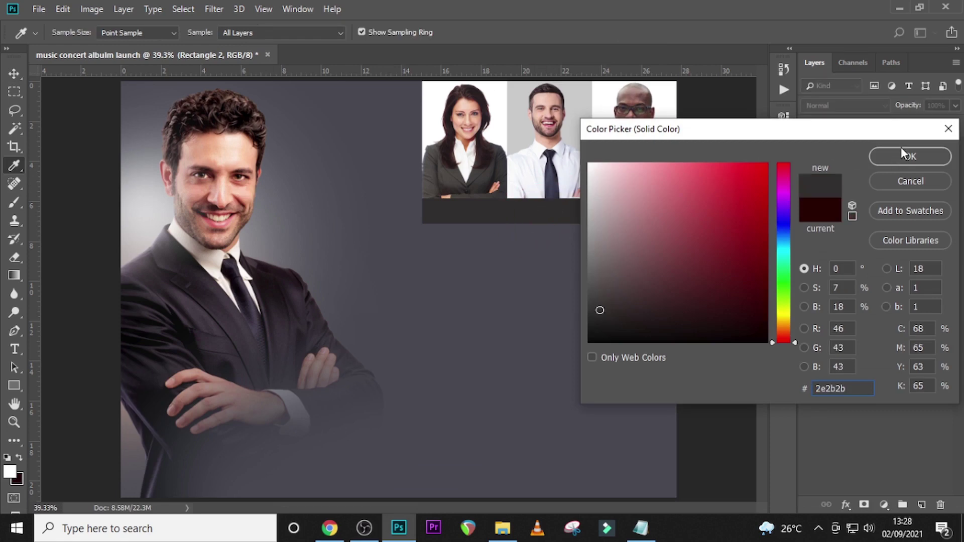
click(902, 153)
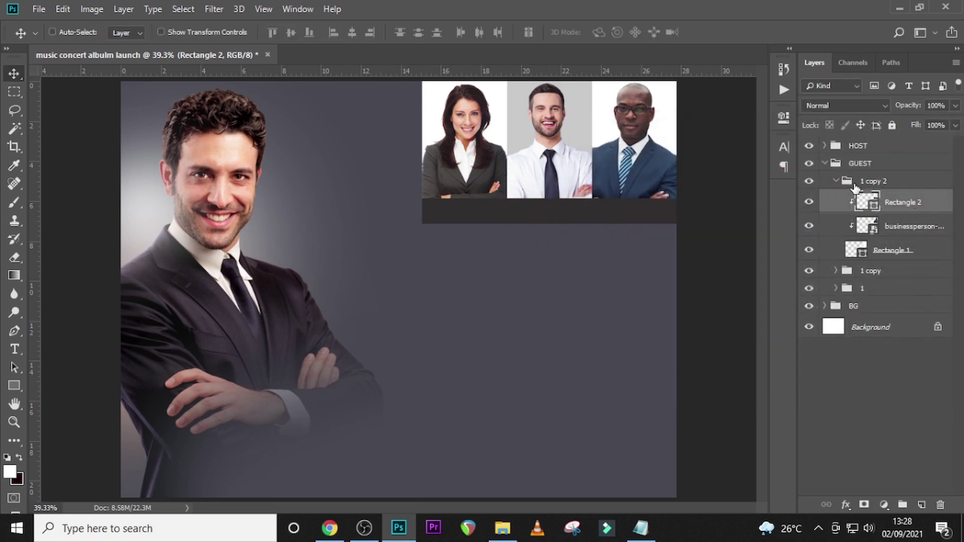
- Duplicate the three guest panel groups and move the copies straight down as a second row
click(836, 181)
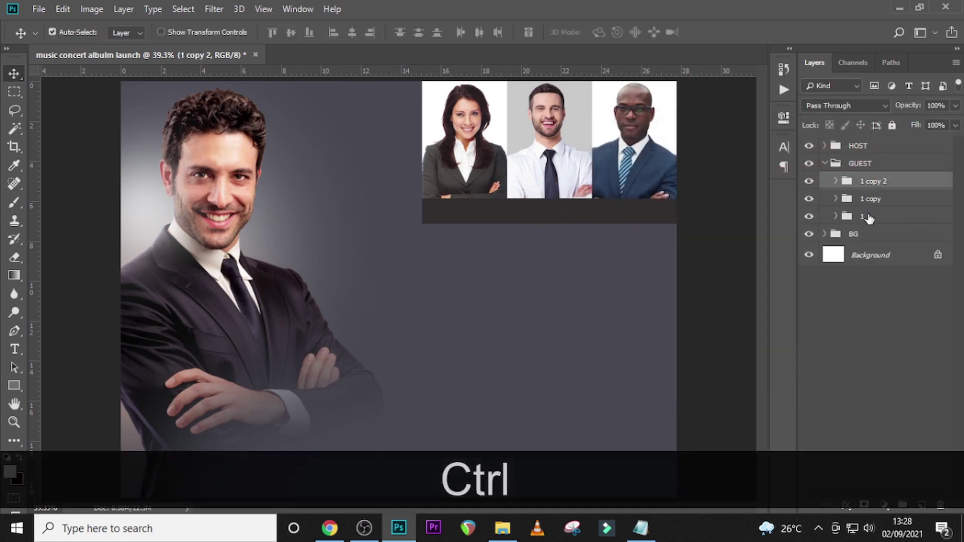
ctrl+click(866, 216)
ctrl+click(872, 200)
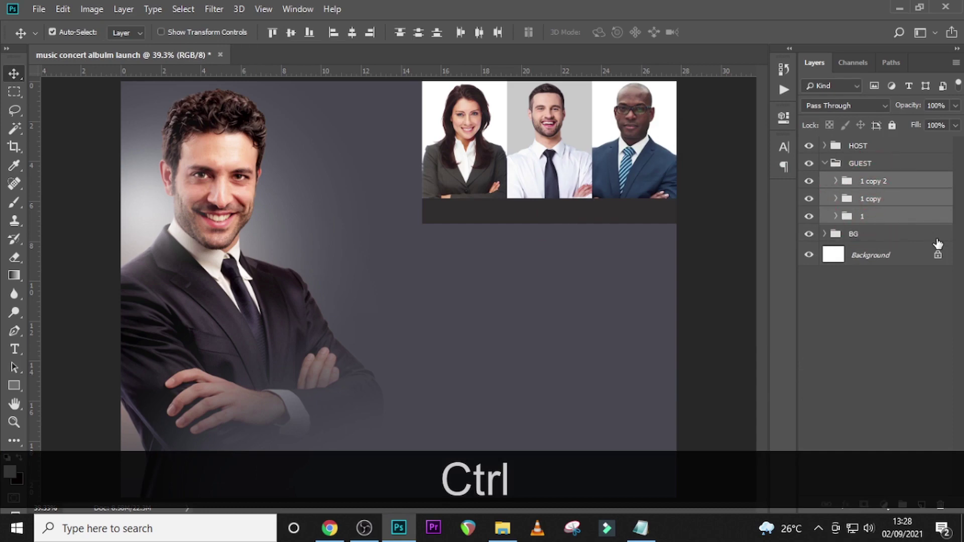
key(ctrl+j)
drag(592, 145, 583, 286)
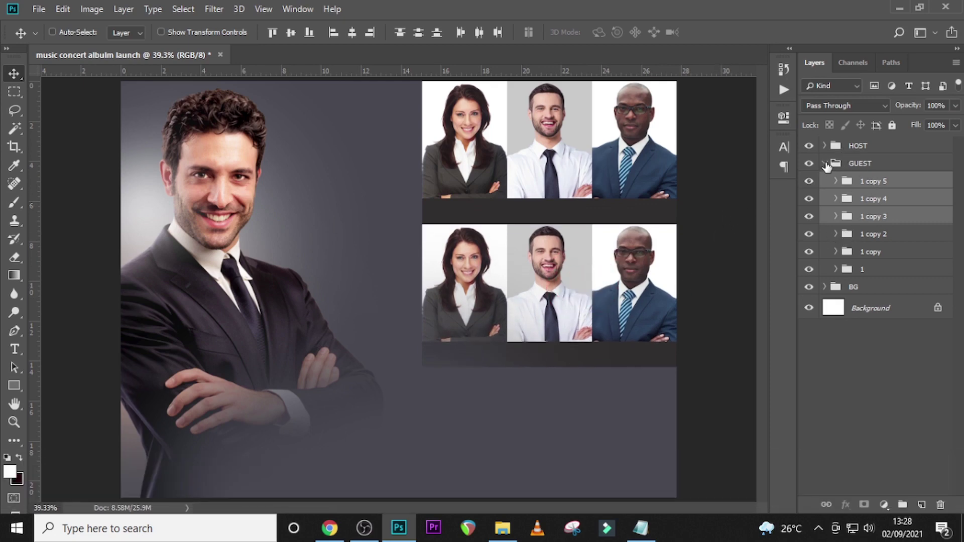
- Move the HOST group below the GUEST group in the layer stack
click(825, 163)
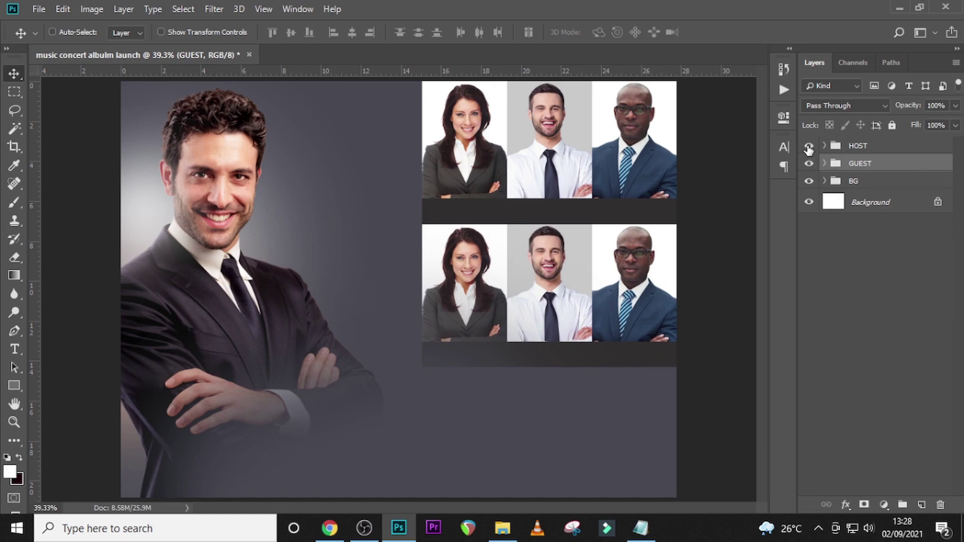
click(808, 147)
click(808, 146)
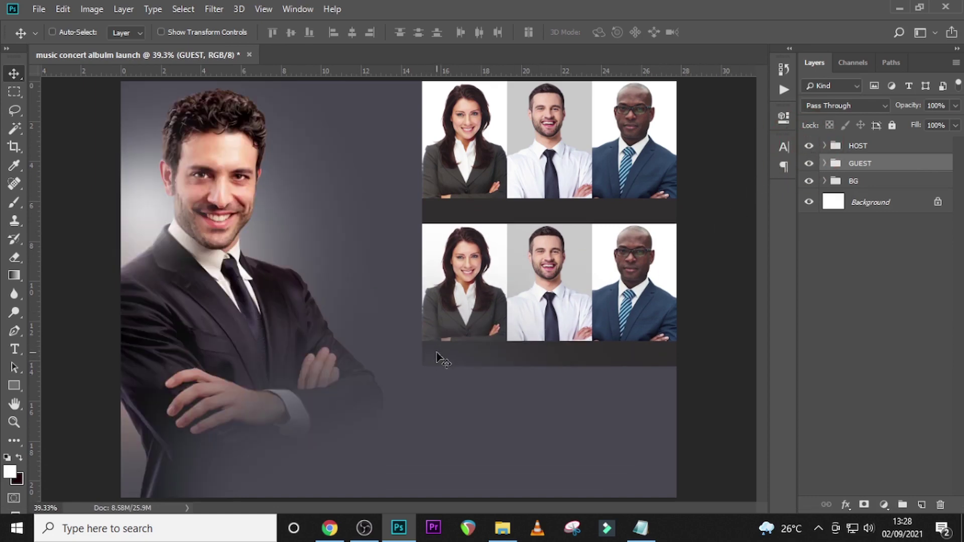
drag(862, 151, 860, 171)
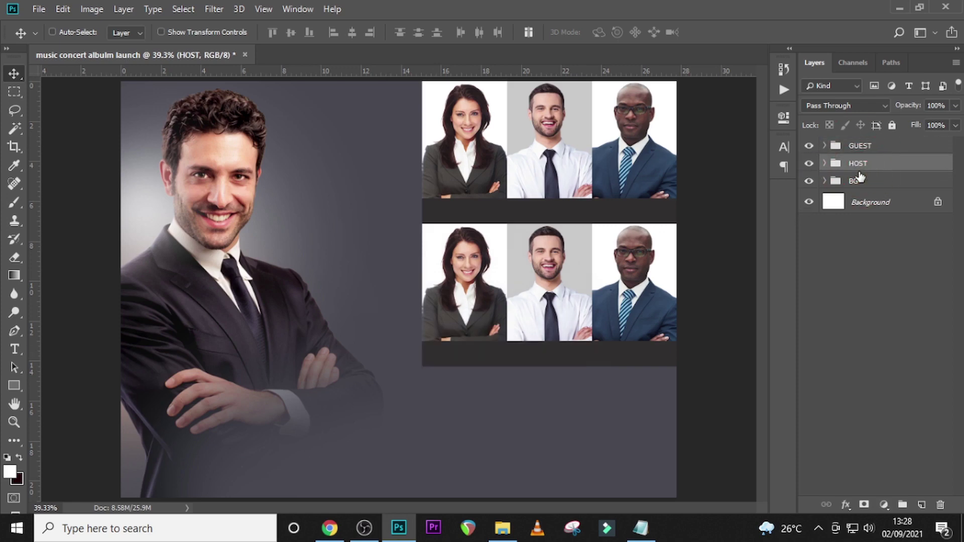
- Rename the copied guest panel groups to 2, 3, 4, 5 and 6
click(824, 146)
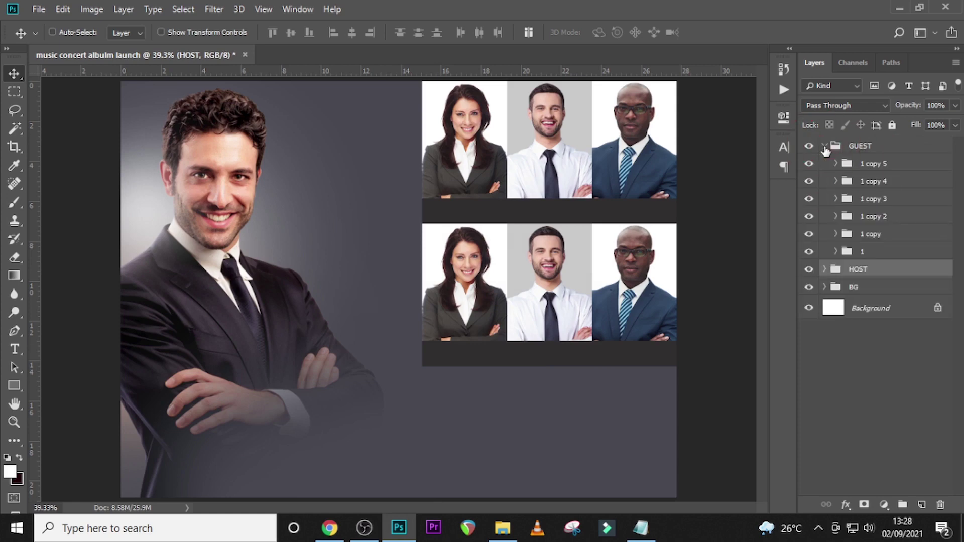
double_click(868, 234)
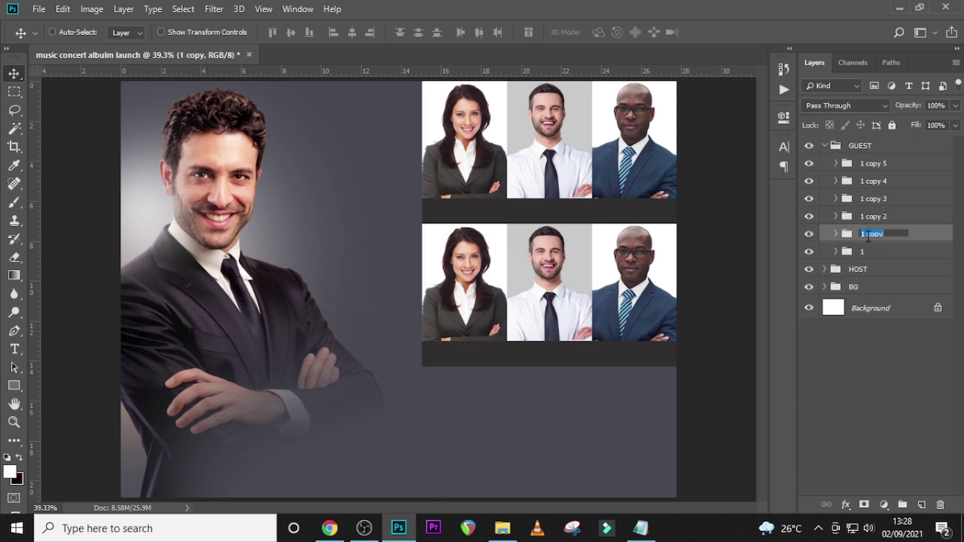
text(2)
key(Return)
double_click(867, 219)
text(3)
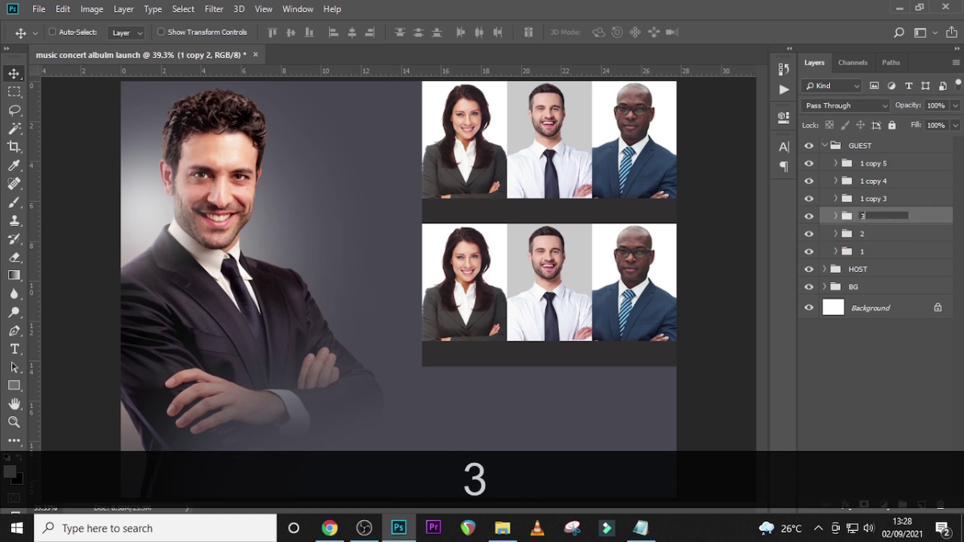
key(Return)
double_click(871, 201)
text(4)
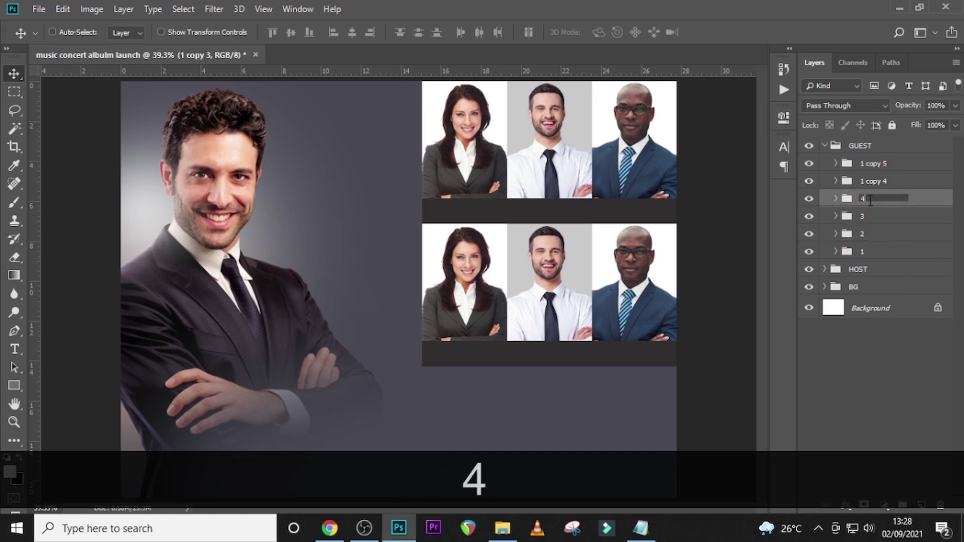
key(Return)
double_click(864, 181)
text(5)
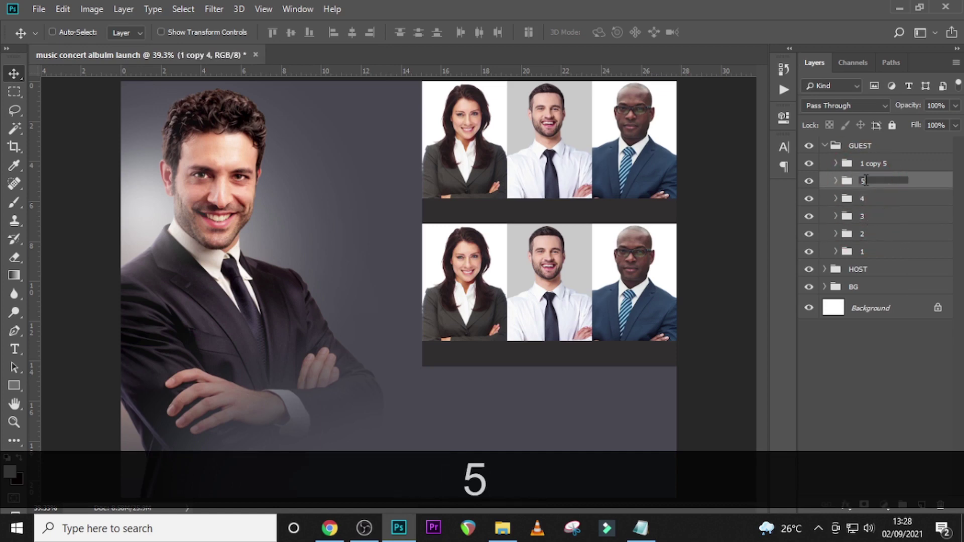
key(Return)
double_click(871, 164)
text(6)
key(Return)
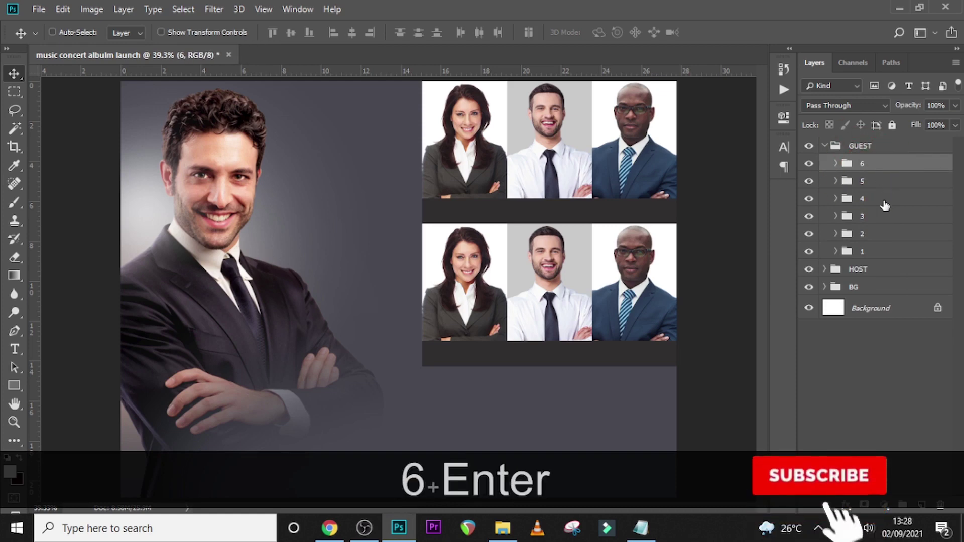
- Delete the woman's photo layer from group 4
click(835, 198)
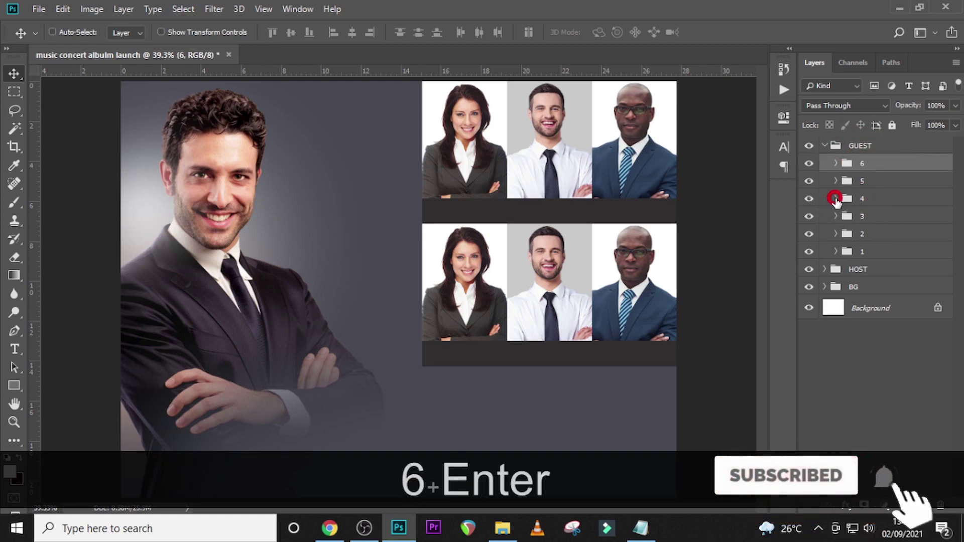
click(884, 247)
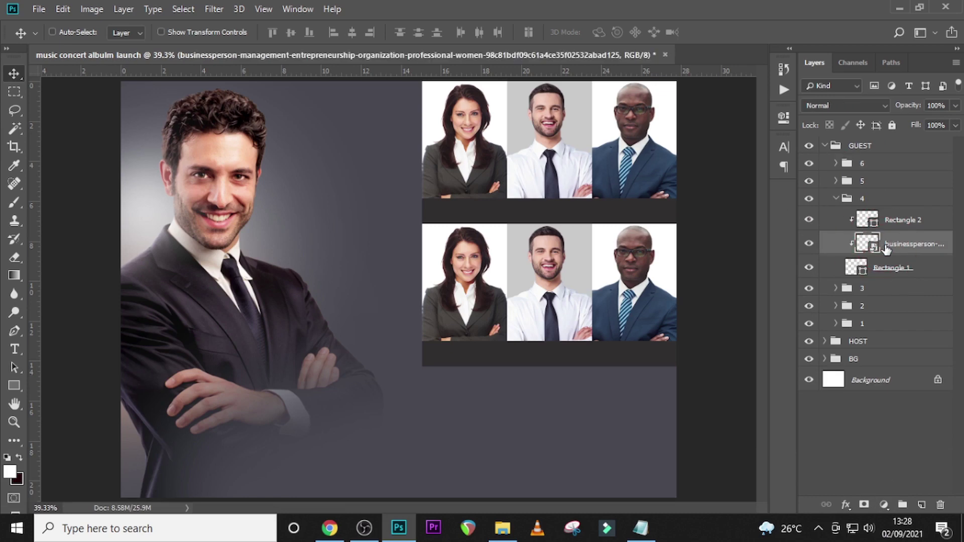
key(Delete)
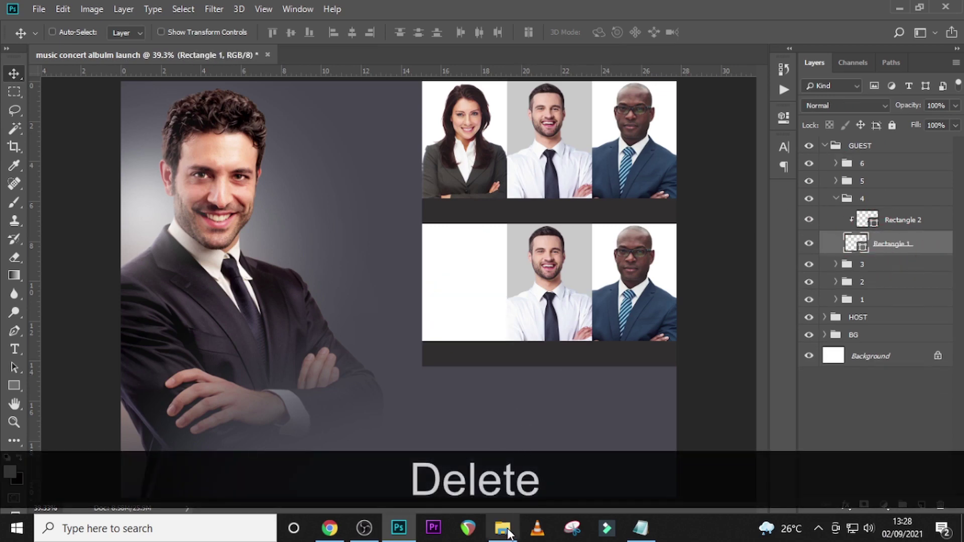
- Drag pngegg (8).png from the guest photos folder into the flyer
click(505, 529)
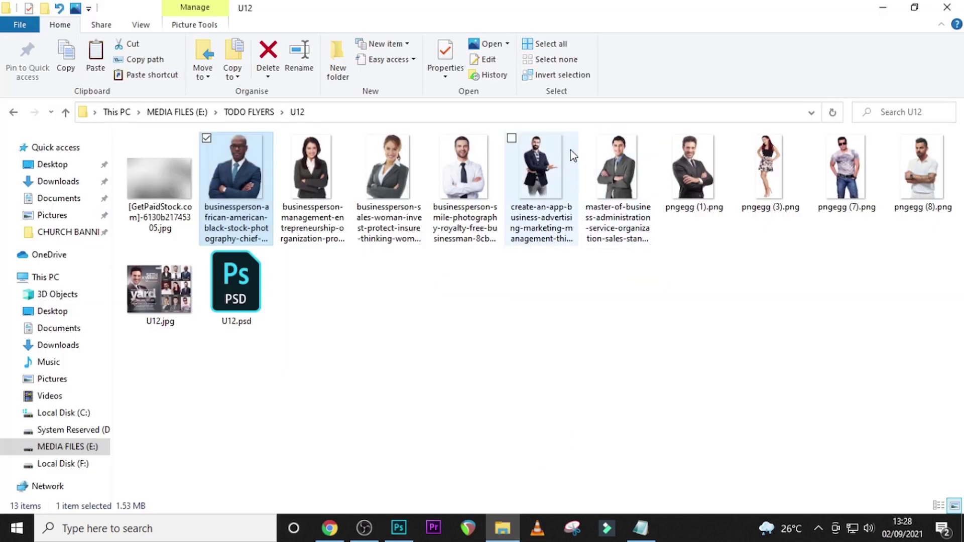
click(920, 168)
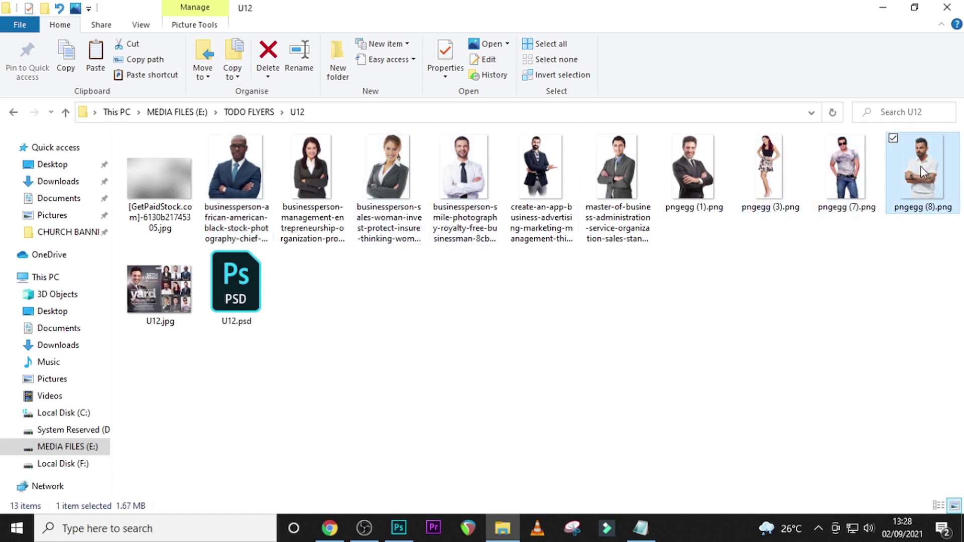
drag(918, 174, 481, 406)
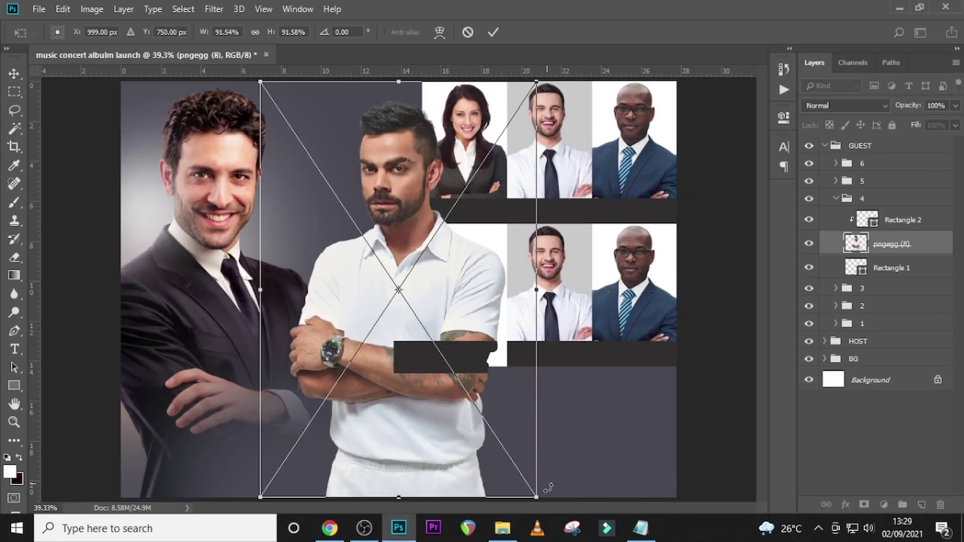
- Shrink the placed photo and move it over the lower-left guest panel
drag(533, 496, 428, 345)
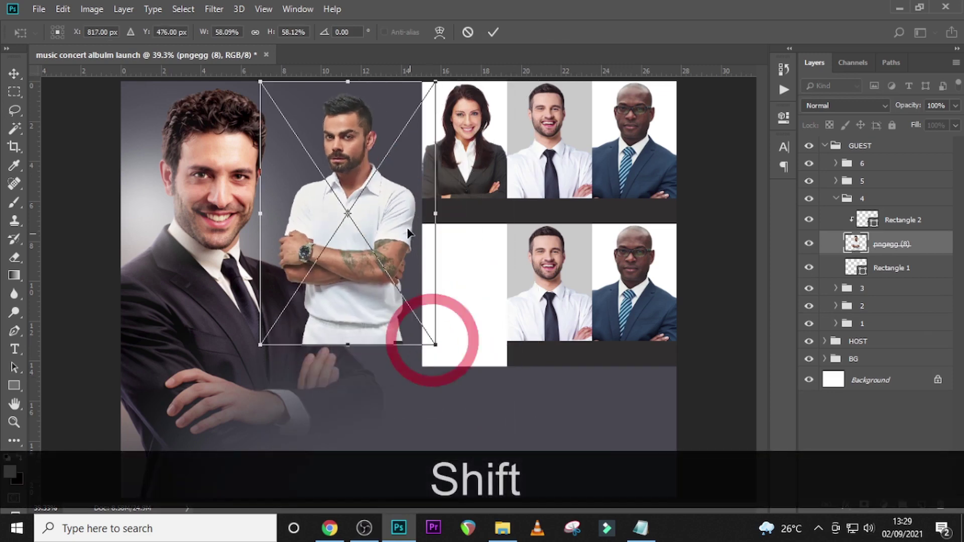
drag(435, 253, 562, 380)
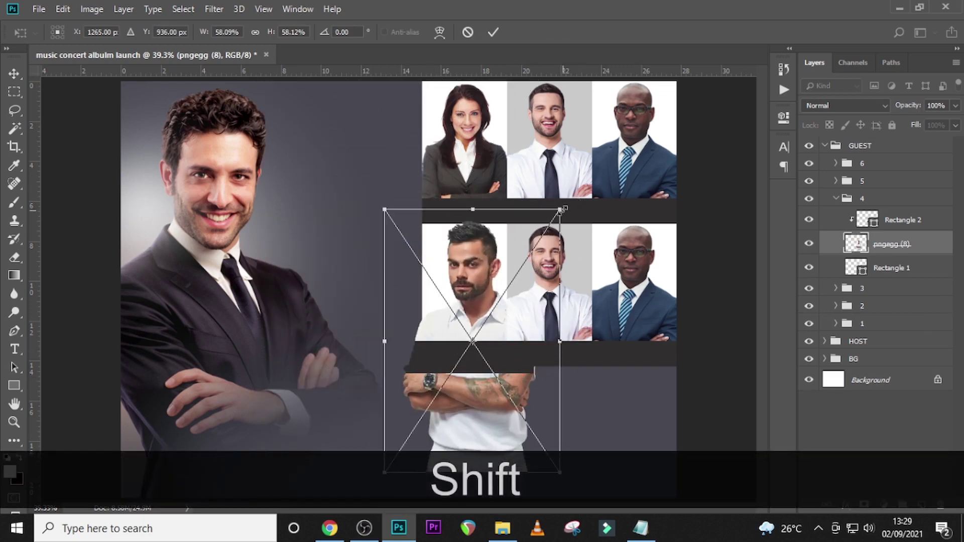
drag(561, 210, 535, 243)
drag(513, 355, 518, 326)
- Fine-tune the photo to about 42% scale, commit it, and clip it to the panel rectangle
drag(536, 216, 529, 224)
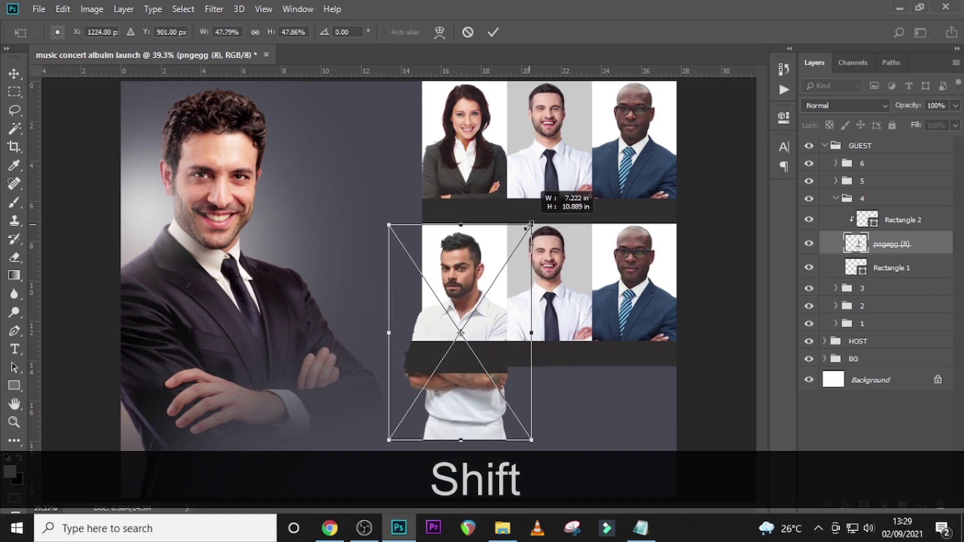
drag(492, 332, 497, 323)
drag(537, 216, 525, 223)
mouse_move(507, 301)
mouse_down()
mouse_move(504, 329)
mouse_move(502, 320)
mouse_up()
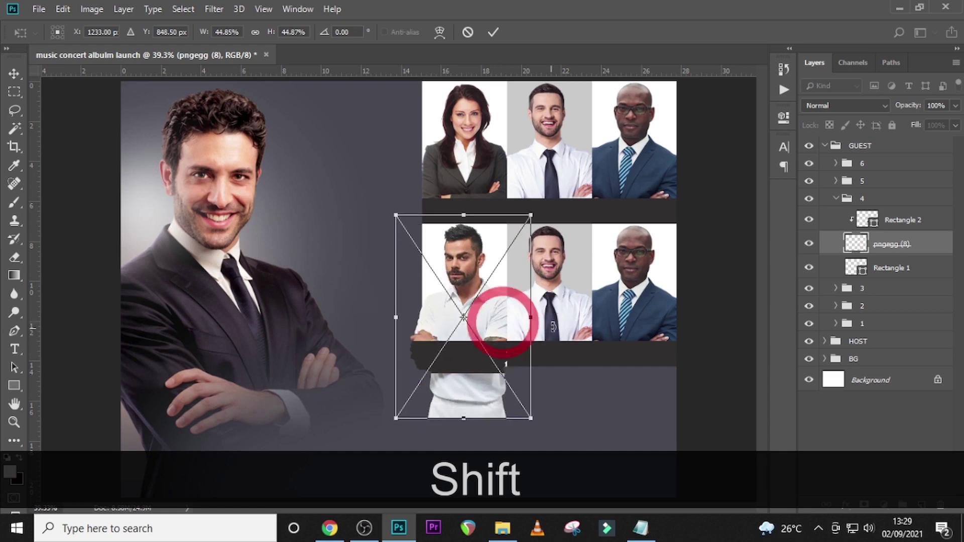
drag(530, 216, 522, 228)
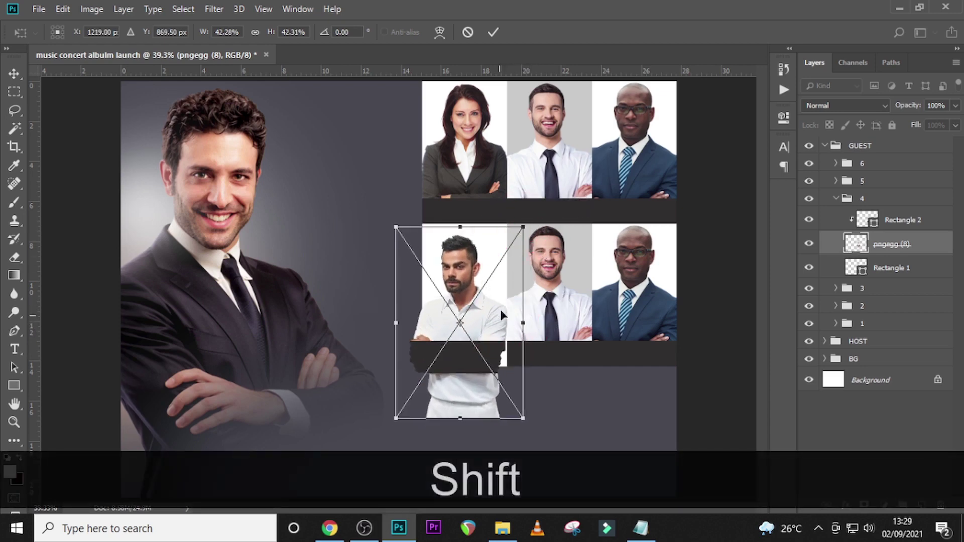
drag(501, 318, 502, 306)
key(Return)
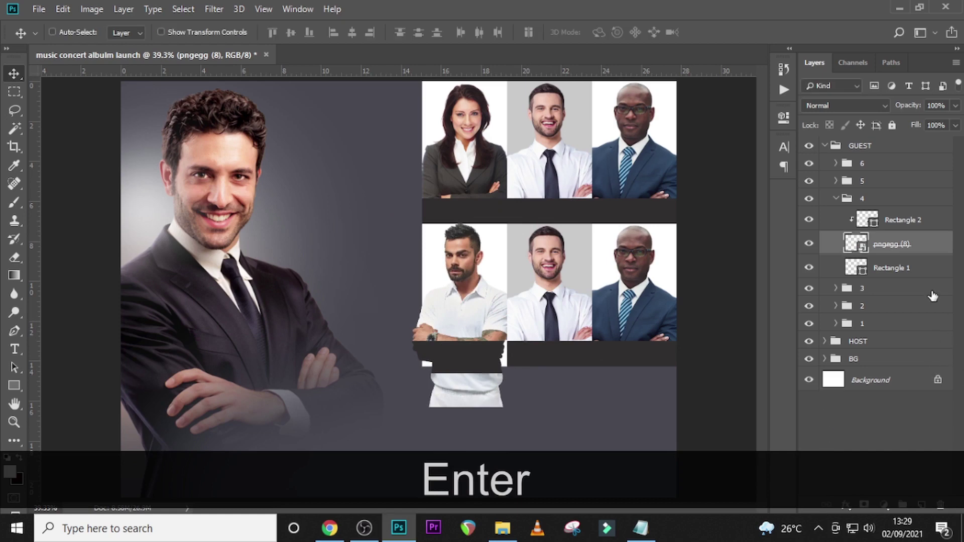
right_click(902, 246)
click(767, 295)
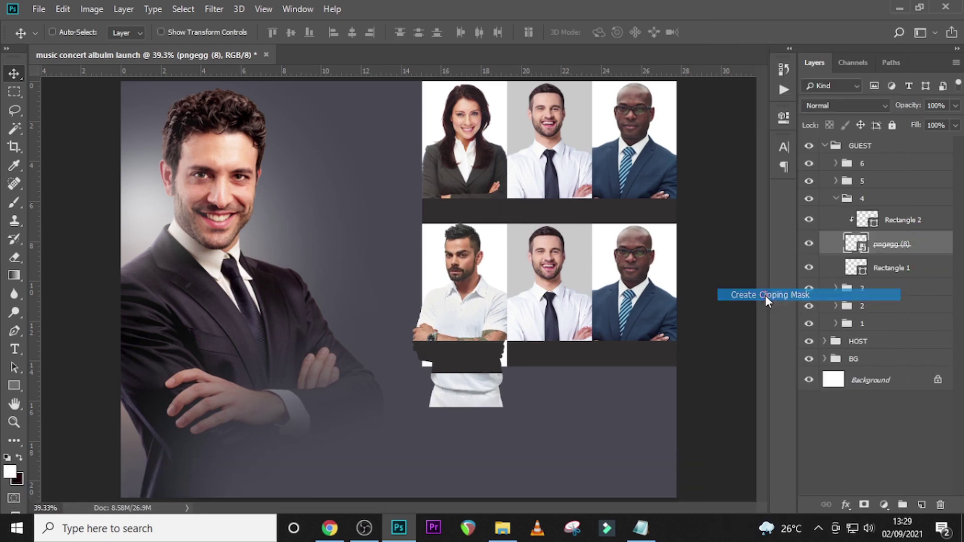
- Color the lower-left panel's background rectangle dark maroon #451919
click(859, 270)
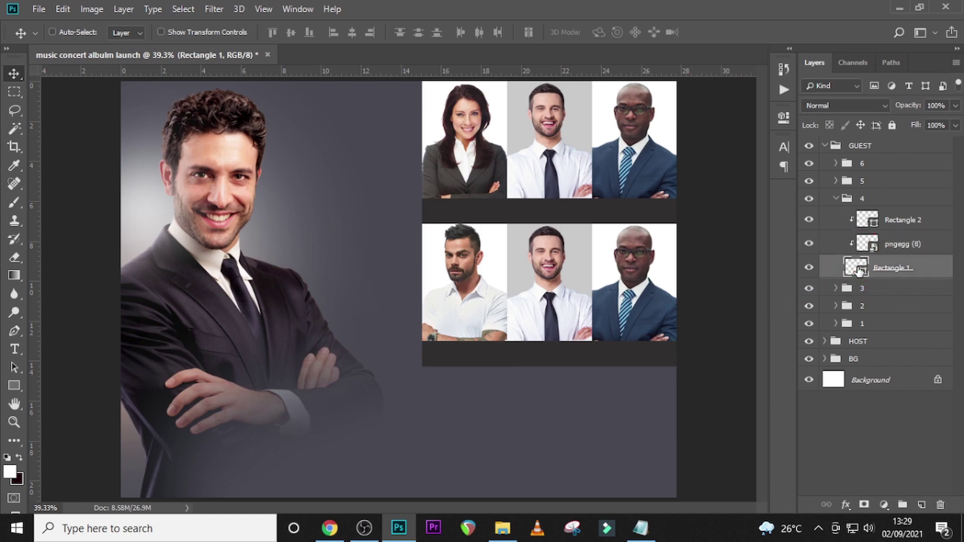
double_click(858, 268)
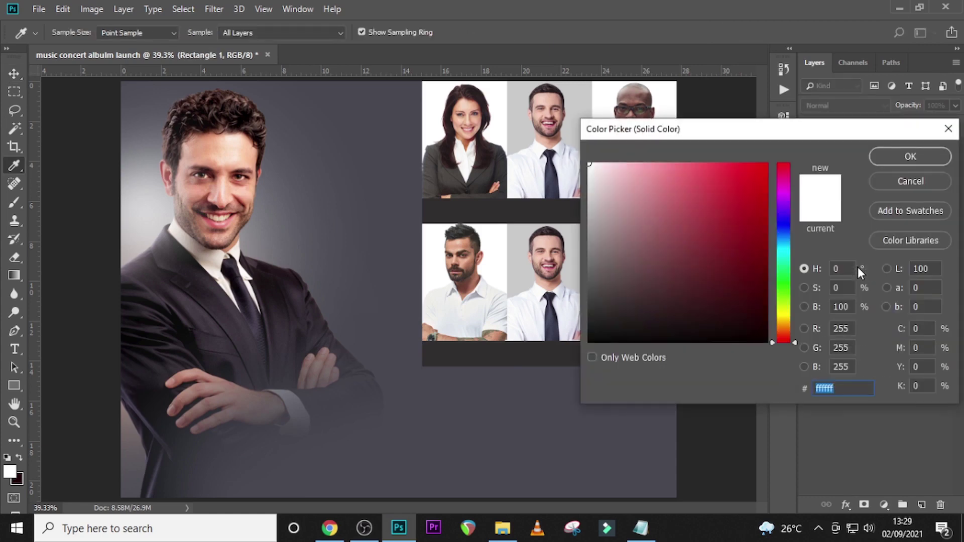
text(4)
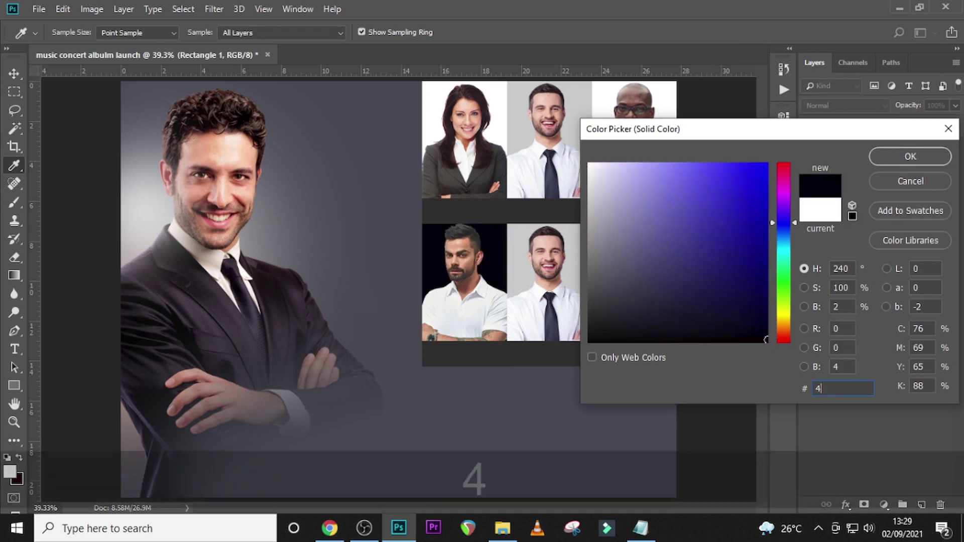
text(51)
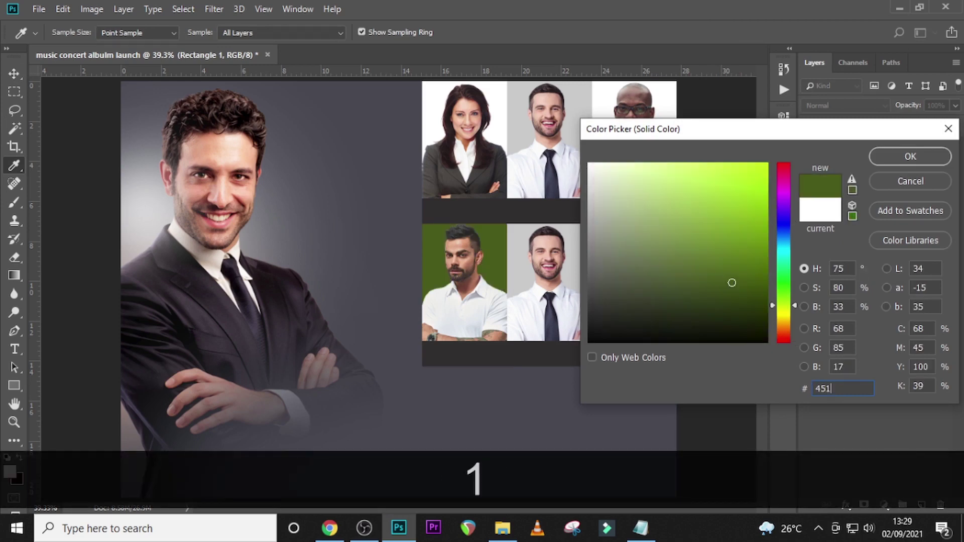
text(919)
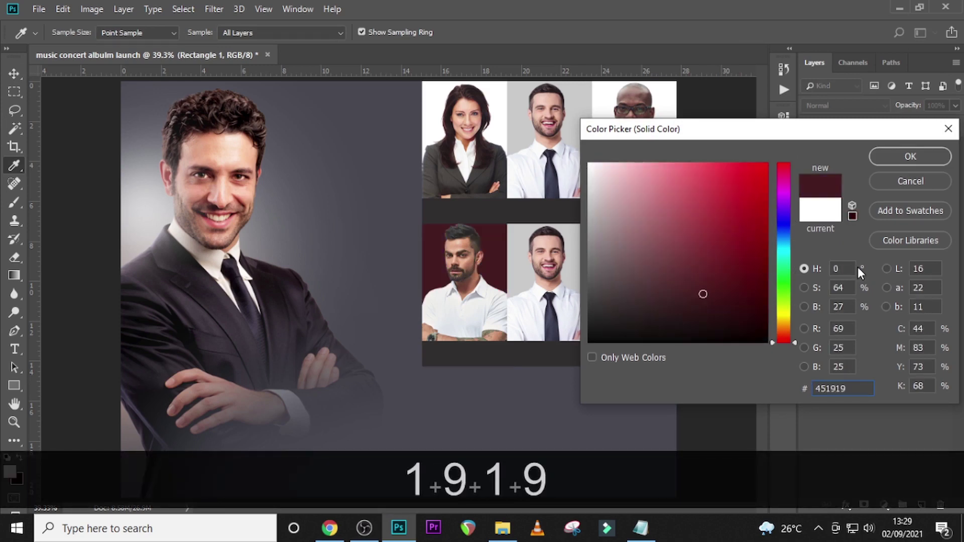
click(901, 158)
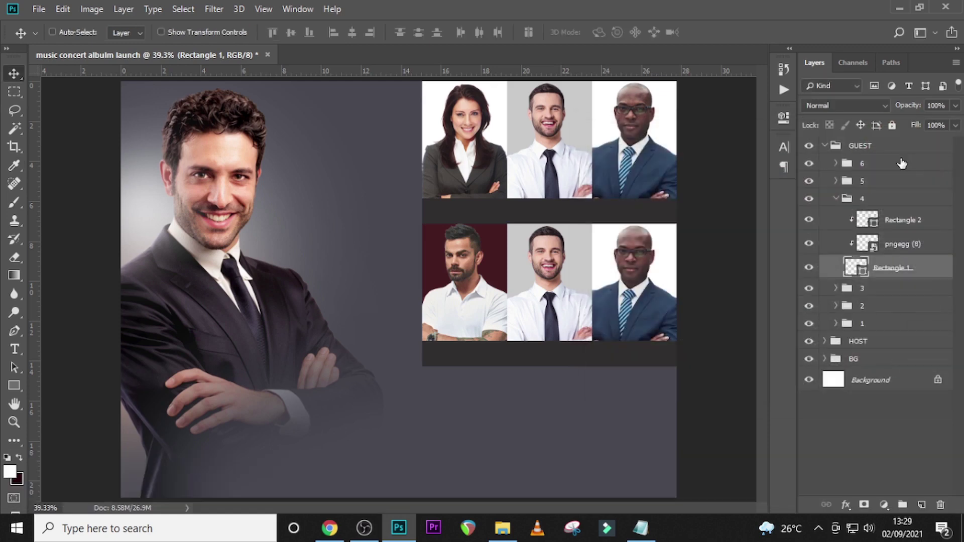
- Color the panel's strip rectangle dark grey #444343
click(869, 222)
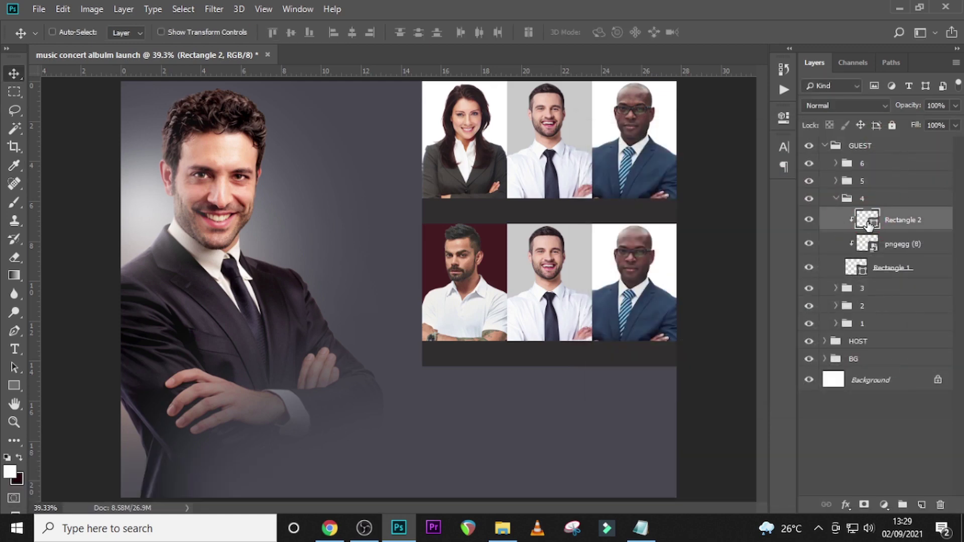
double_click(867, 220)
text(444)
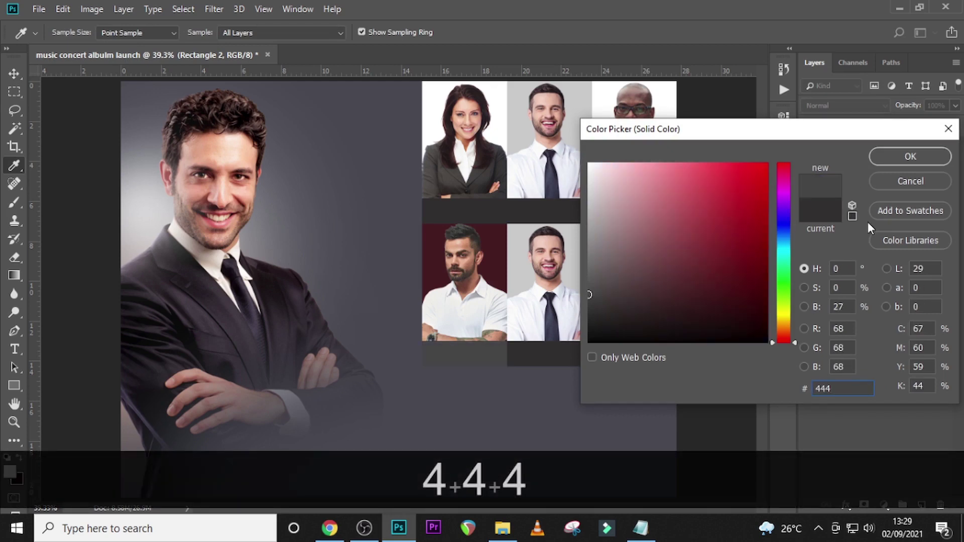
text(343)
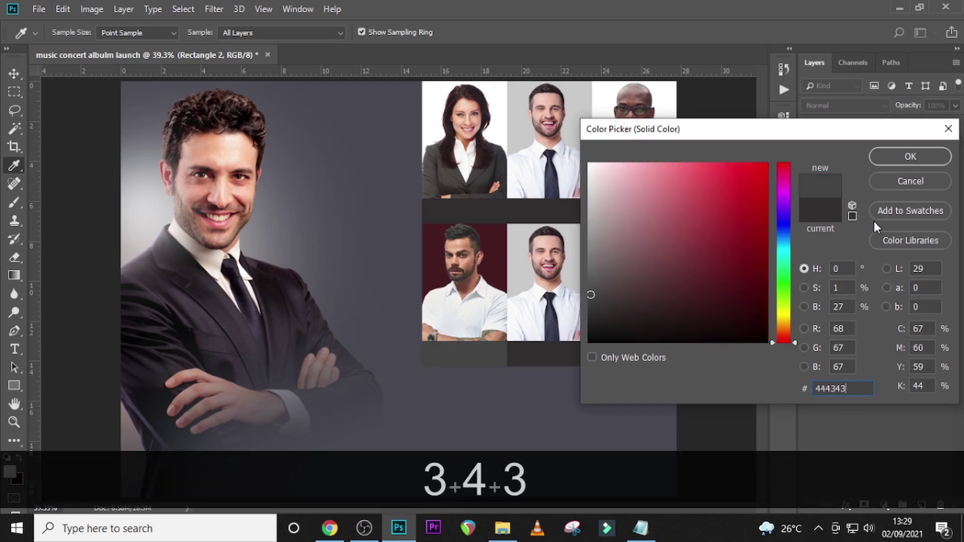
click(907, 158)
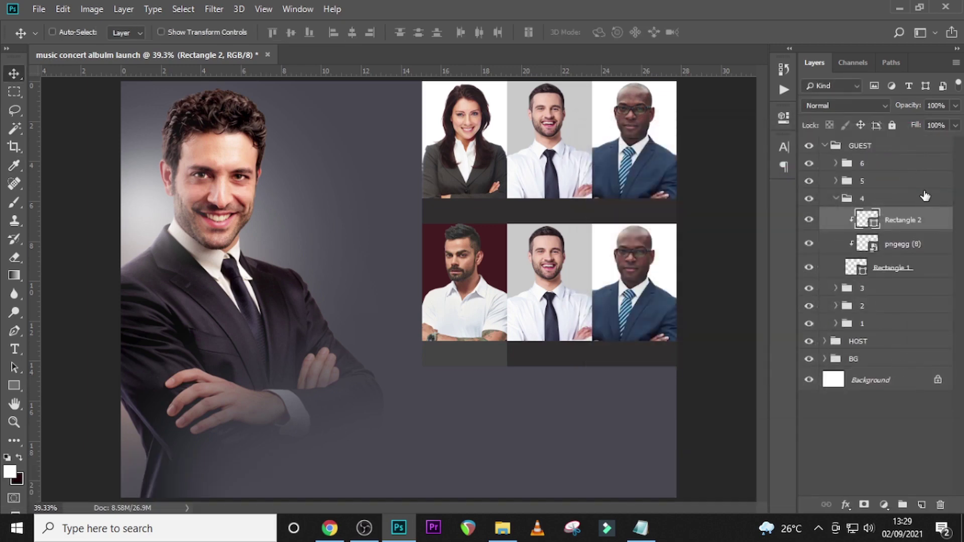
- Delete the businessperson photo layer from group 5
click(835, 200)
click(861, 182)
click(835, 180)
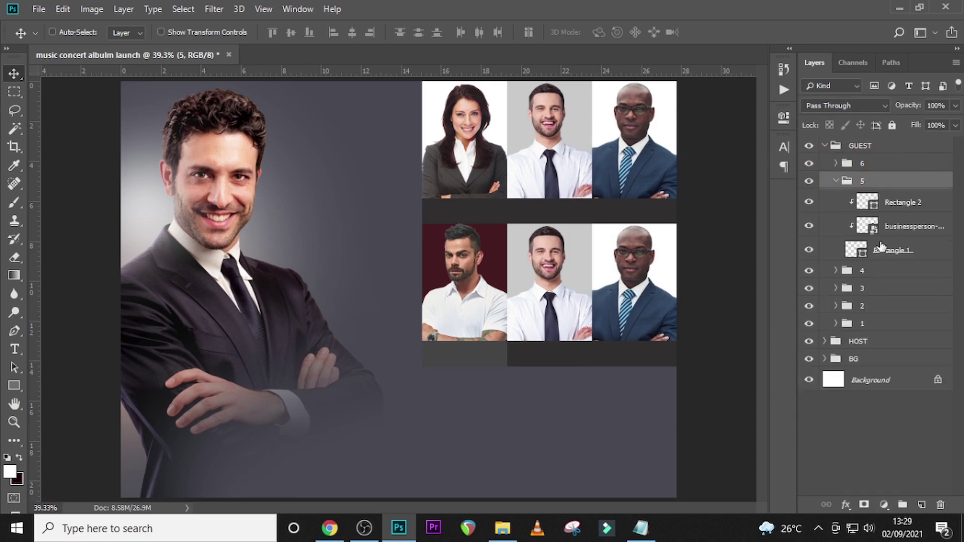
click(858, 248)
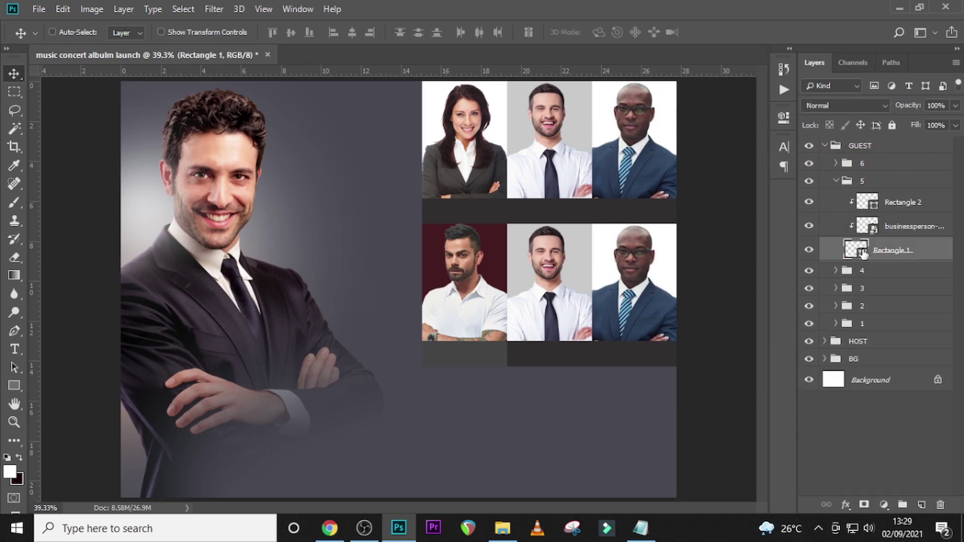
click(887, 228)
key(Delete)
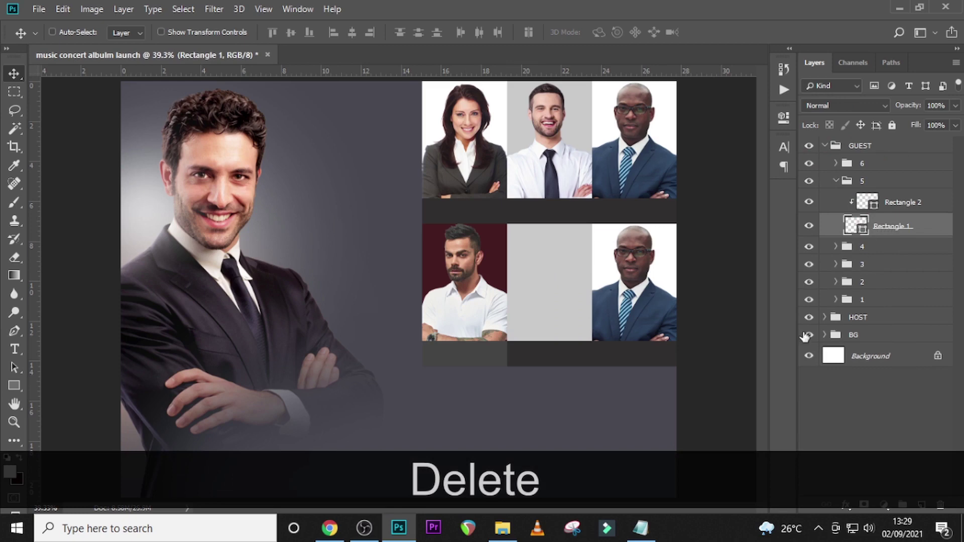
- Drag pngegg (3).png from the guest photos folder into the flyer
click(502, 528)
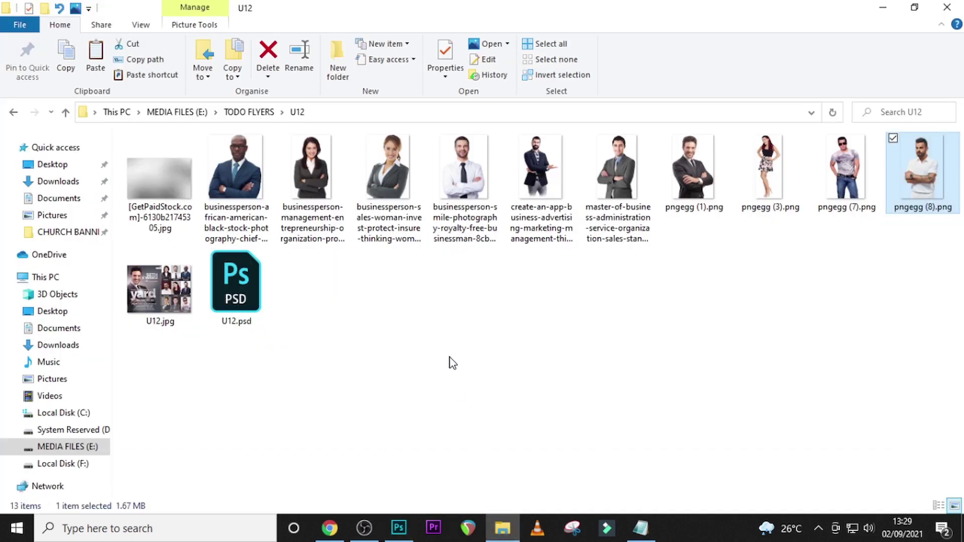
click(757, 176)
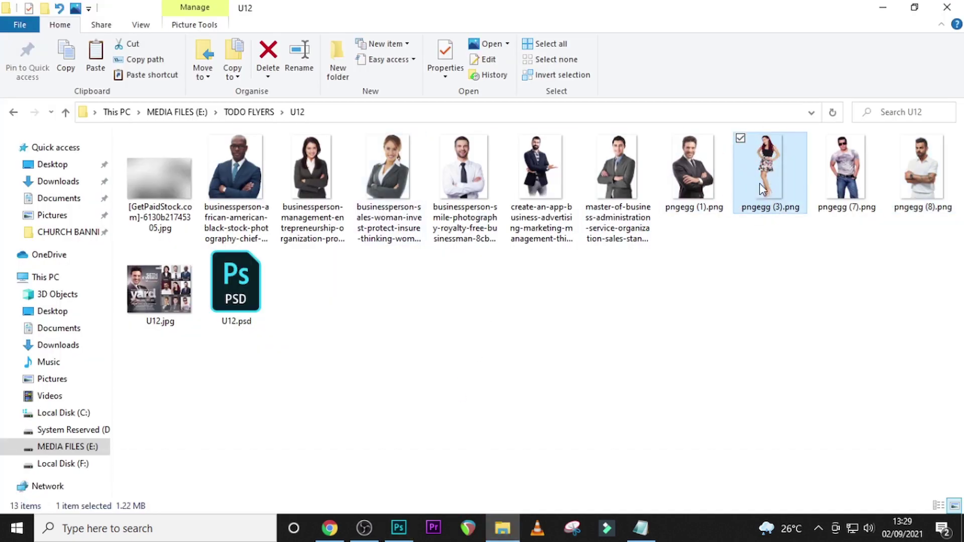
drag(758, 167, 464, 382)
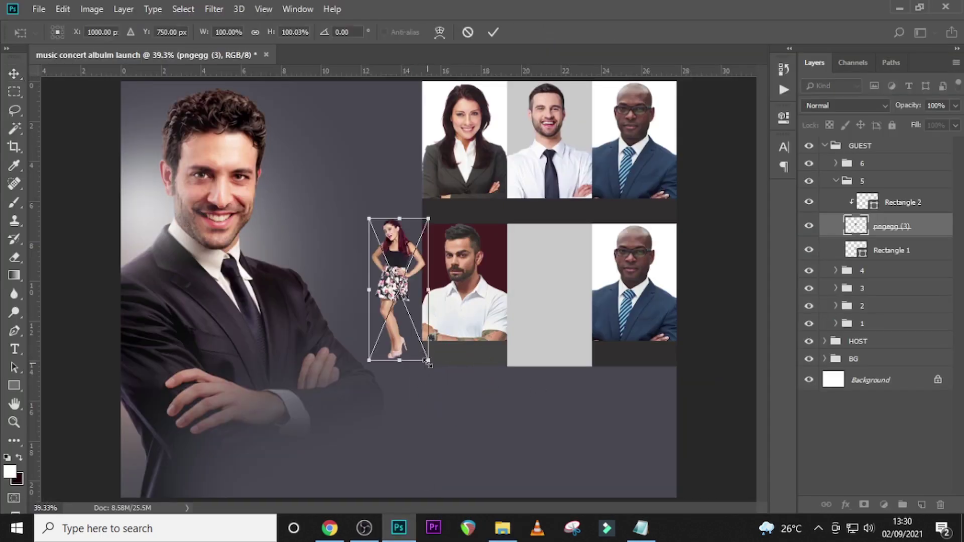
- Enlarge the woman's photo, position it over the lower-middle panel, and commit
drag(428, 362, 498, 522)
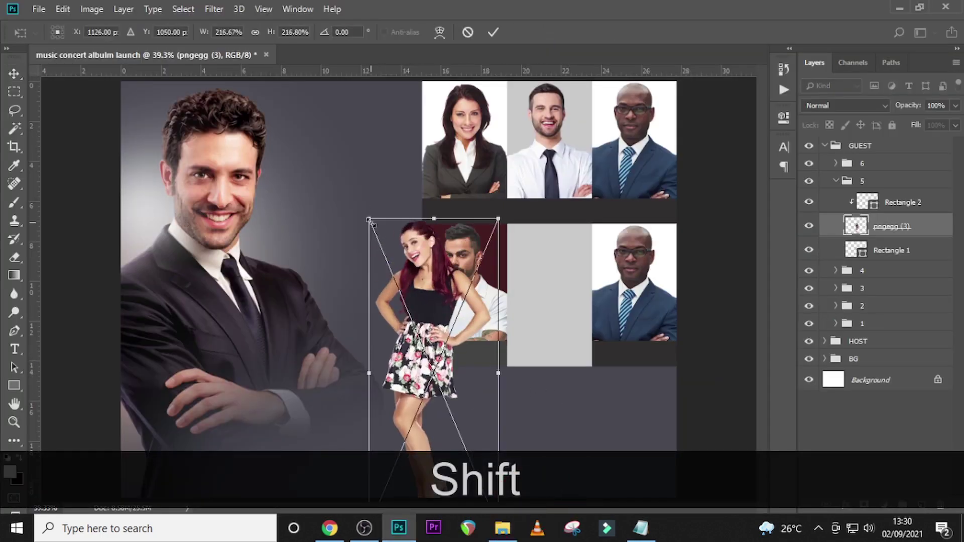
drag(372, 223, 350, 168)
drag(436, 233, 573, 284)
key(Up)
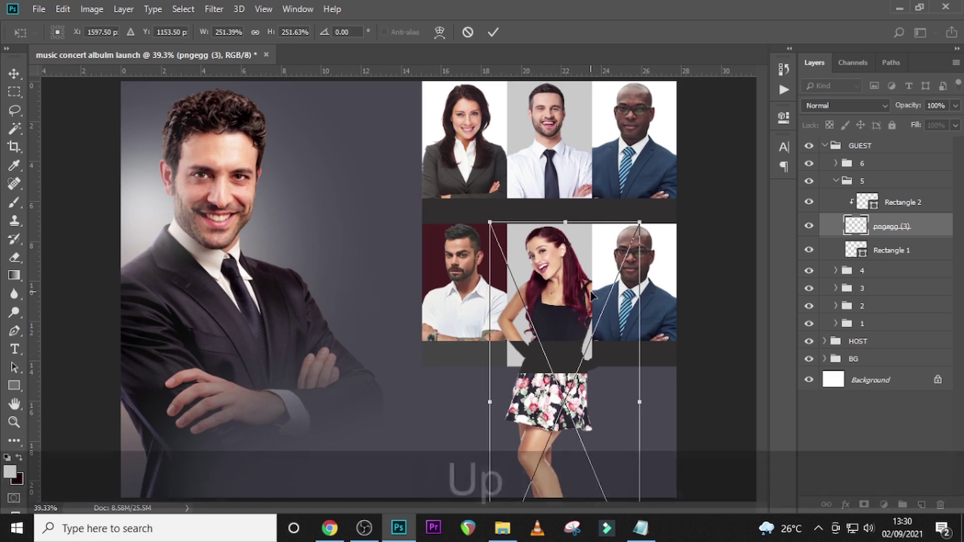
key(Up)
key(Right)
key(Right)
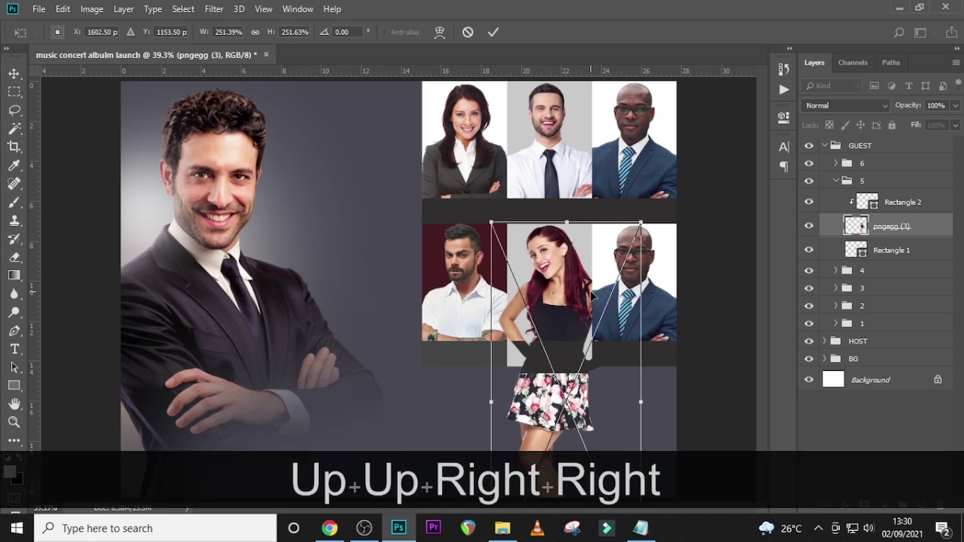
key(Return)
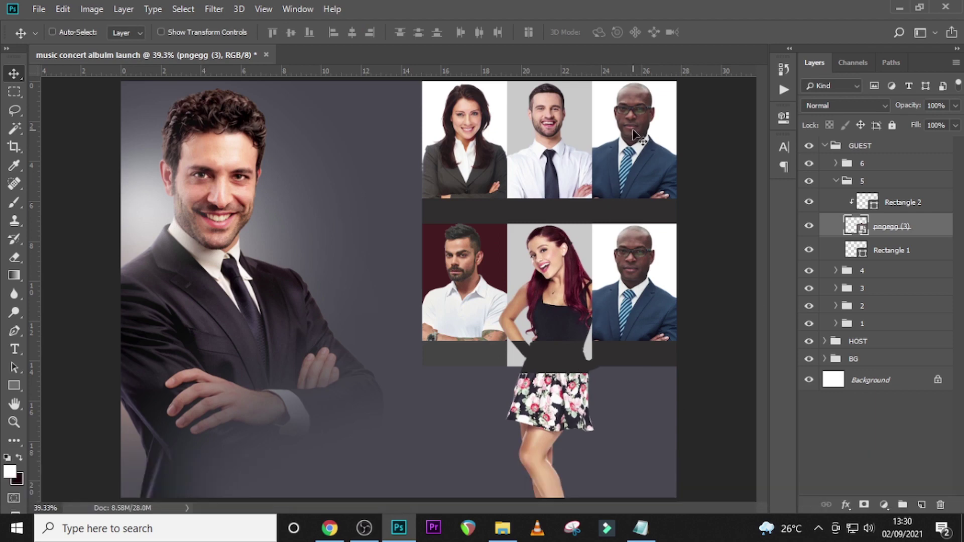
- Clip the woman's photo to the lower-middle panel's rectangle
right_click(886, 232)
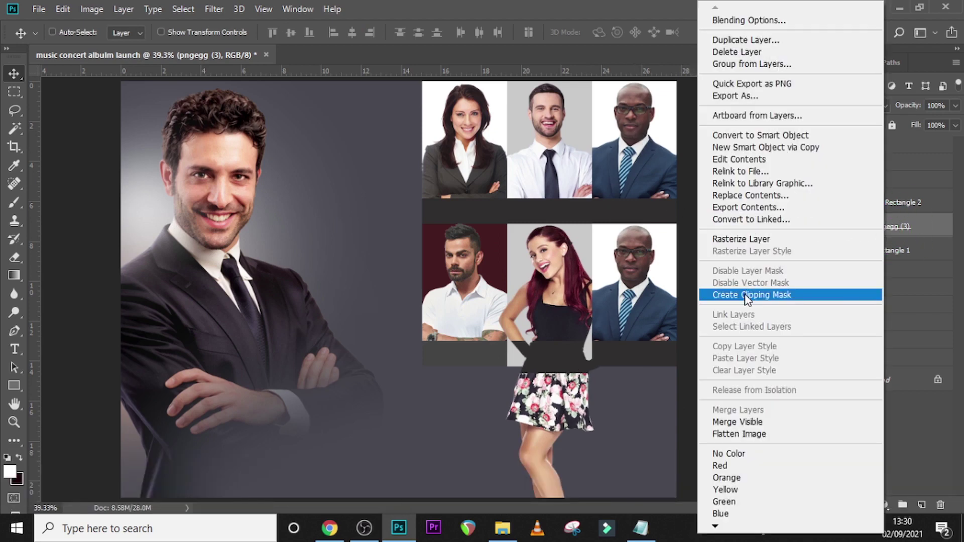
click(745, 296)
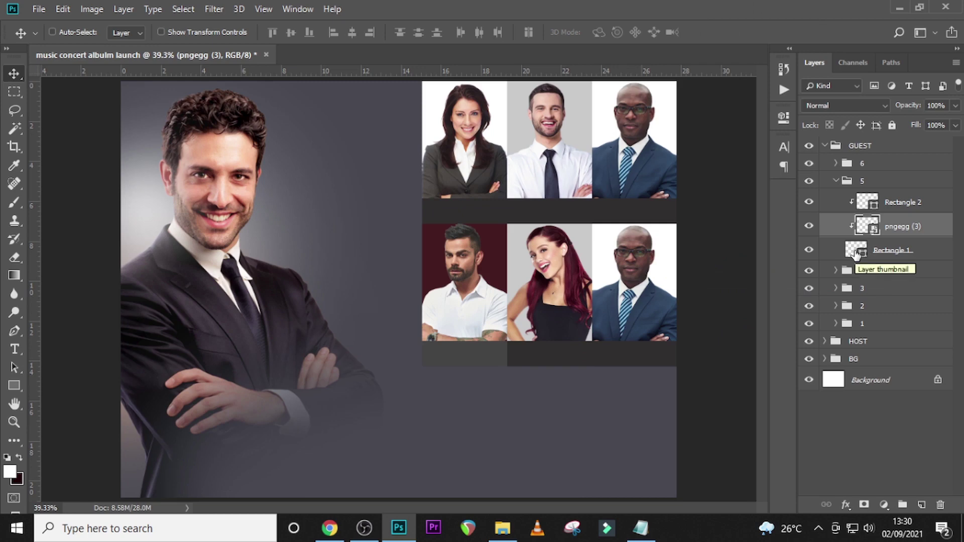
click(856, 253)
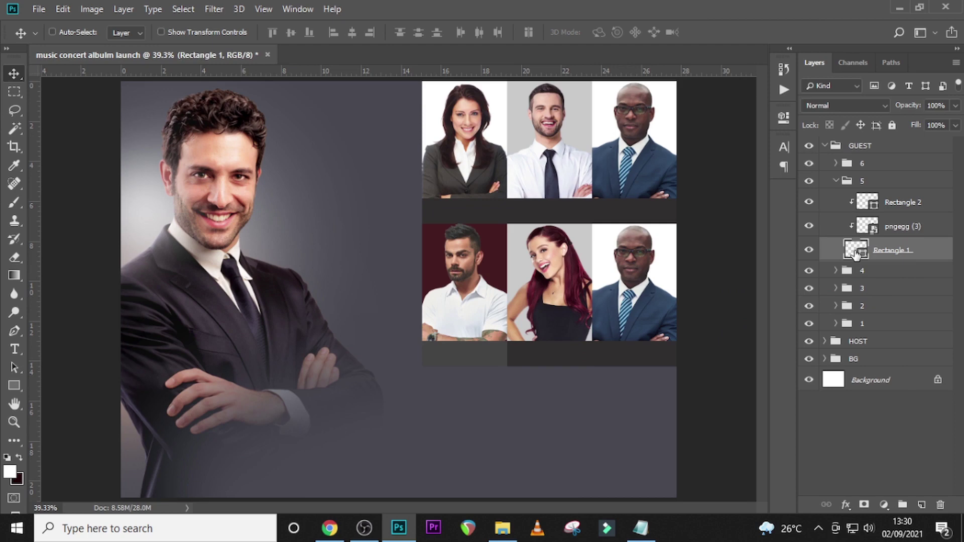
- Color the lower-middle panel's background #C1BDBD and its strip #444343
double_click(856, 253)
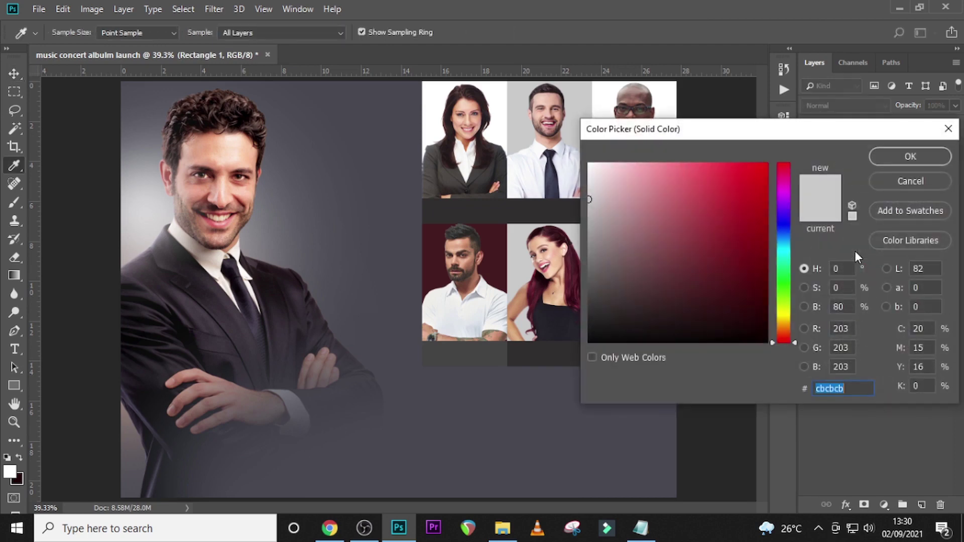
text(C1)
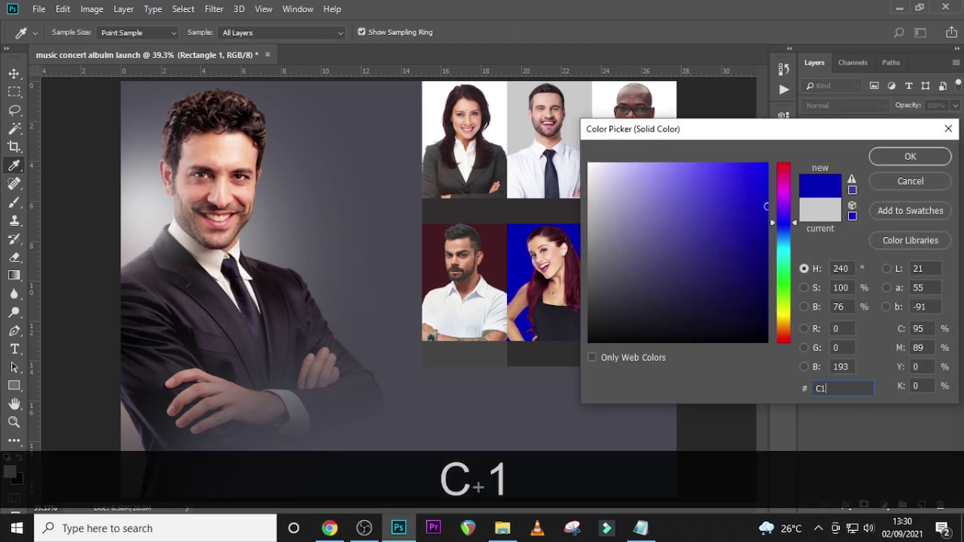
text(B)
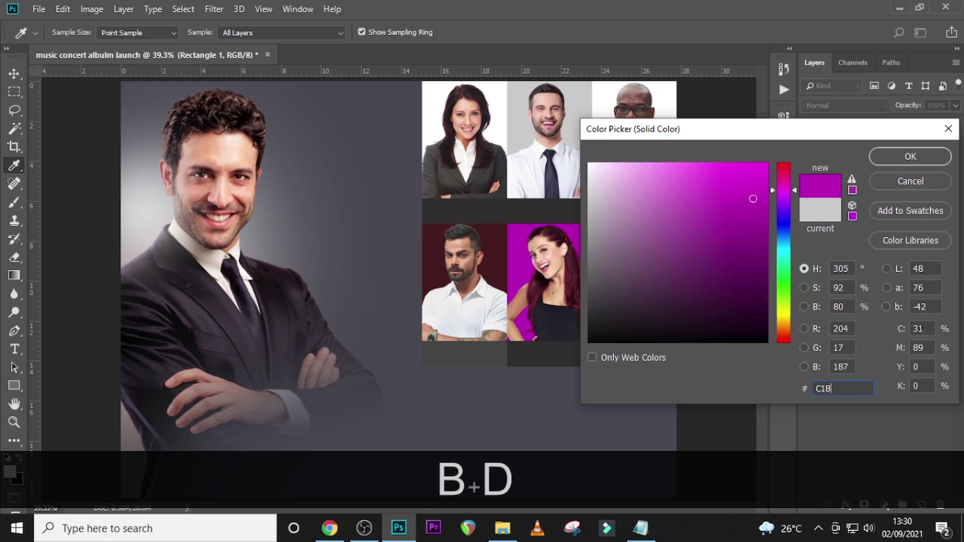
text(DBD)
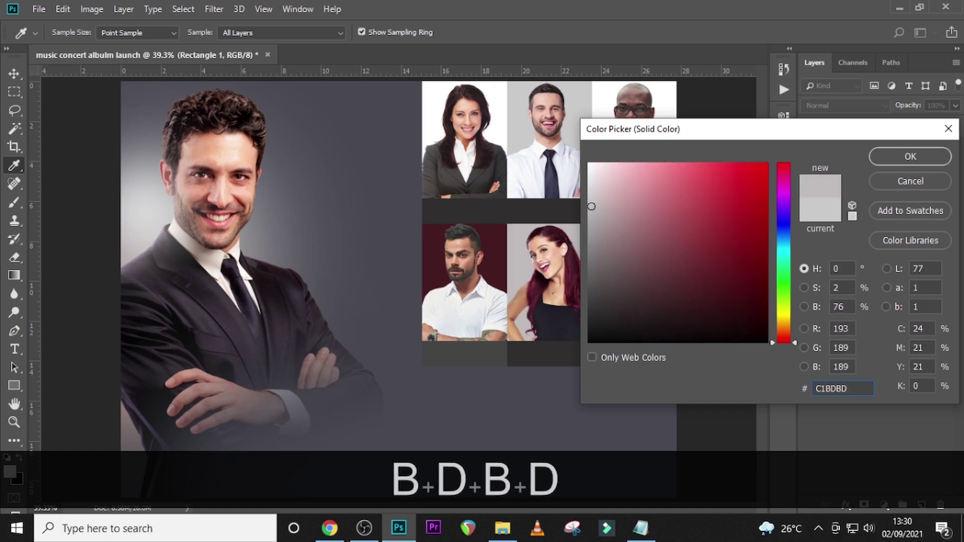
click(903, 160)
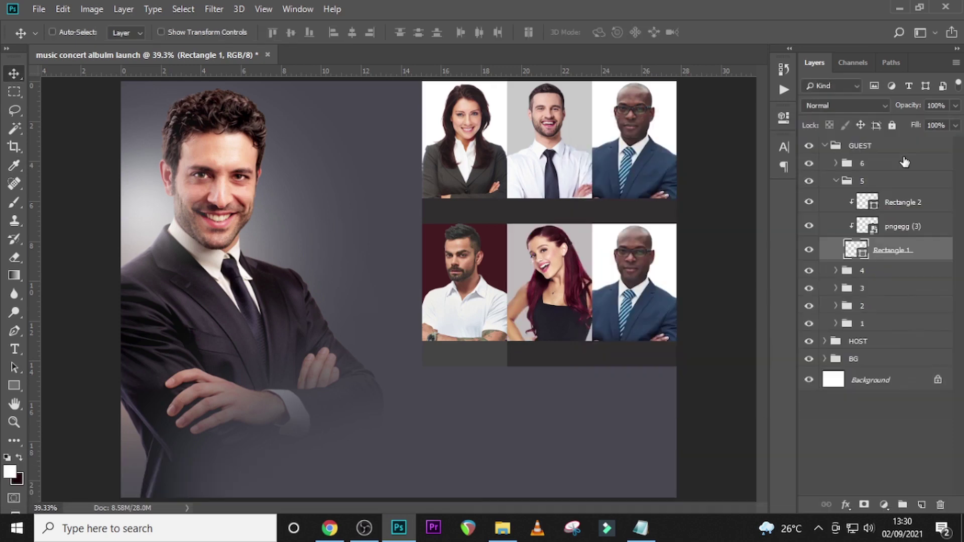
click(869, 206)
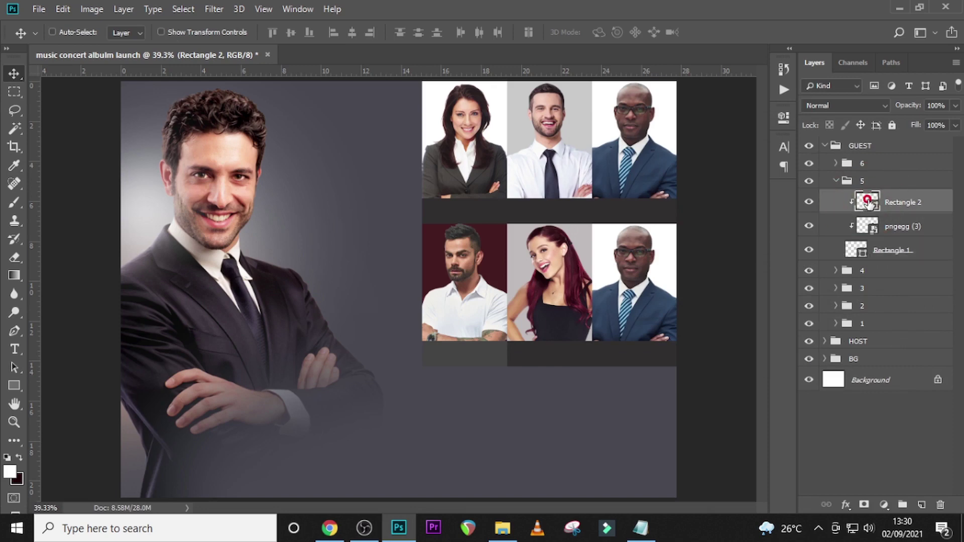
double_click(869, 201)
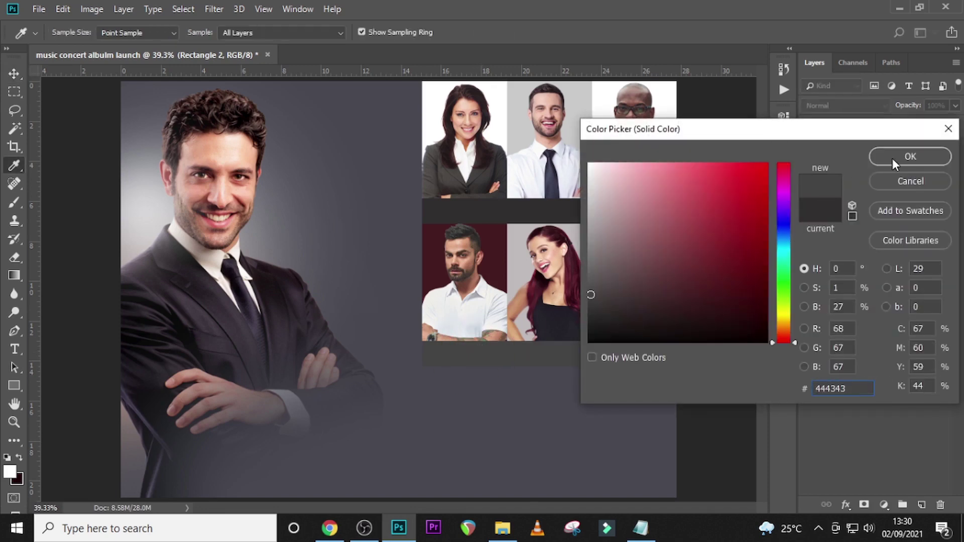
click(893, 158)
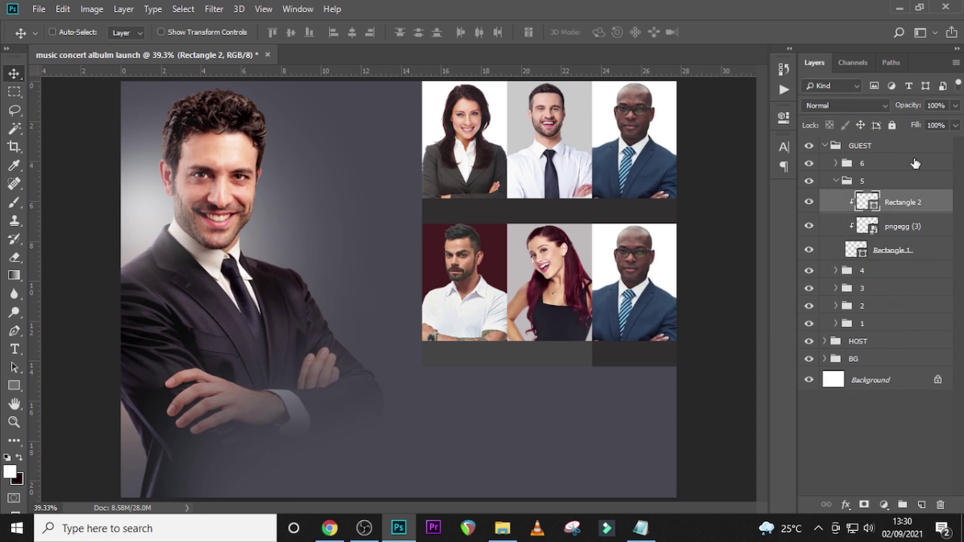
- Delete the old businessperson photo from the sixth guest panel in group 6
click(836, 181)
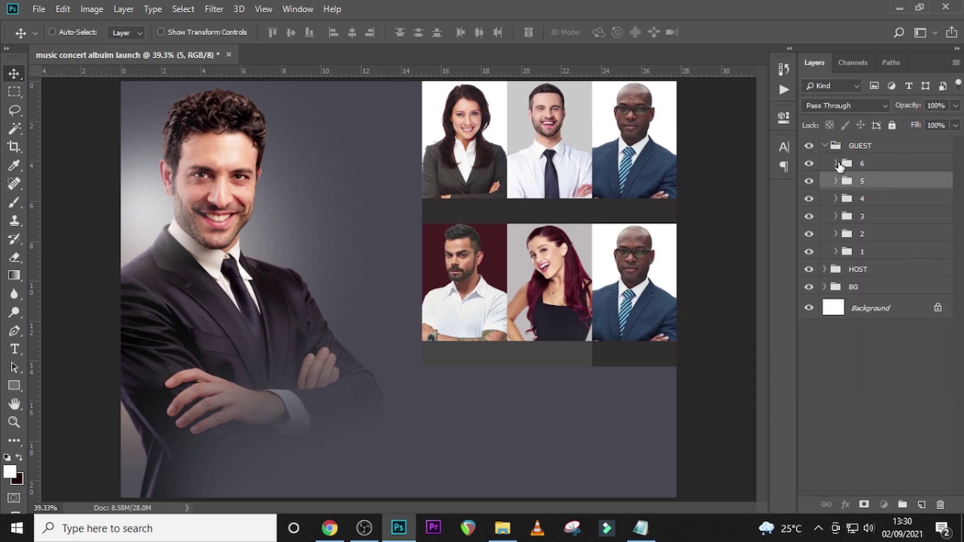
click(836, 163)
click(876, 233)
click(882, 209)
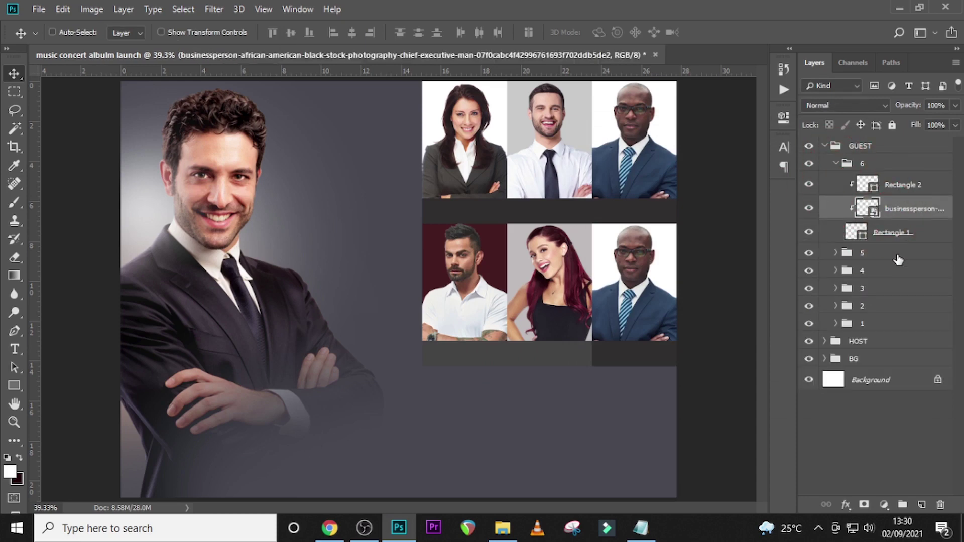
key(Delete)
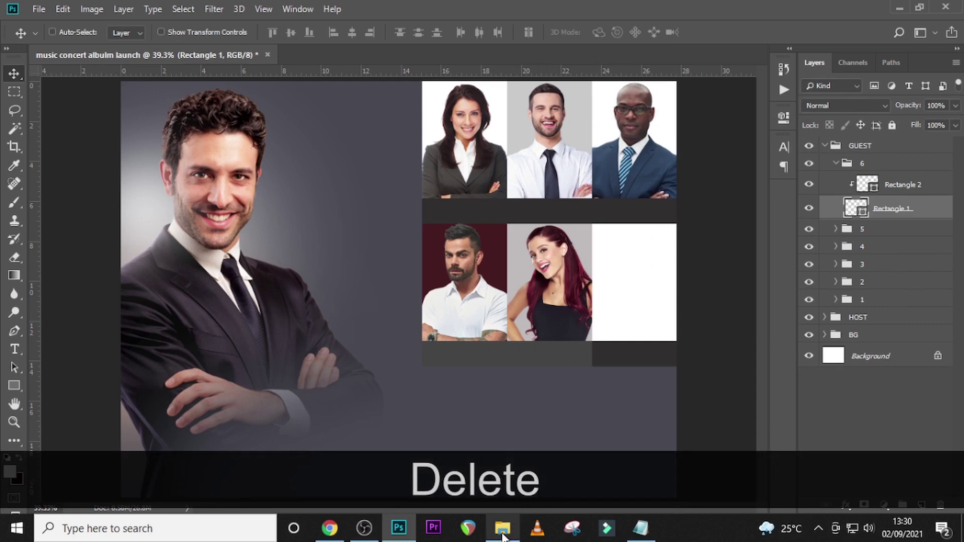
click(502, 528)
- Place the bearded man's photo over the lower-right panel, scaled down and flipped horizontally
click(544, 181)
drag(561, 289, 437, 423)
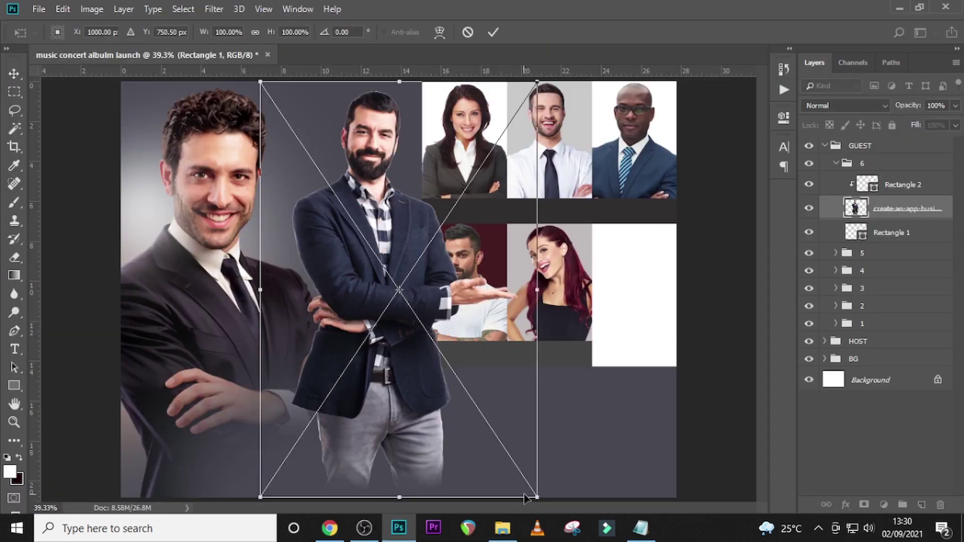
drag(537, 497, 440, 352)
drag(408, 176, 706, 319)
right_click(623, 294)
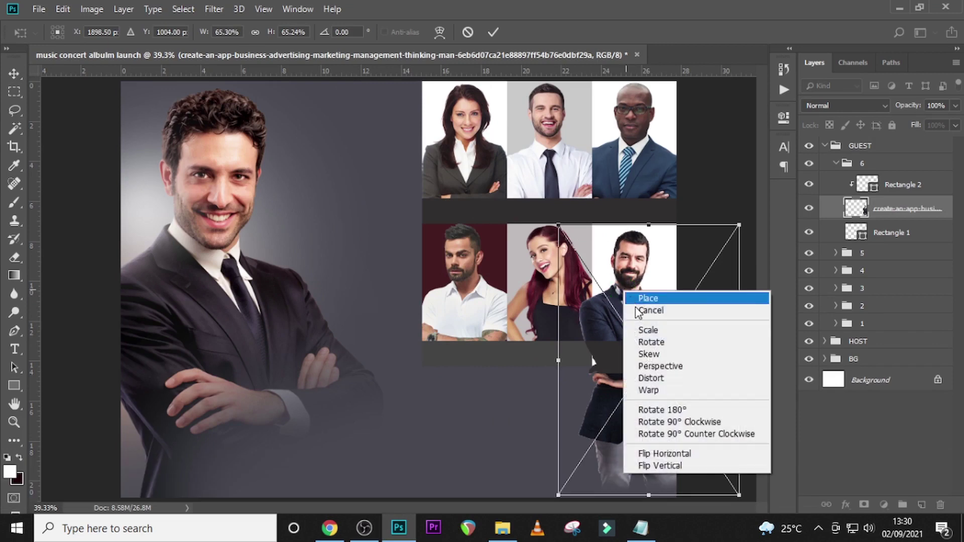
click(660, 454)
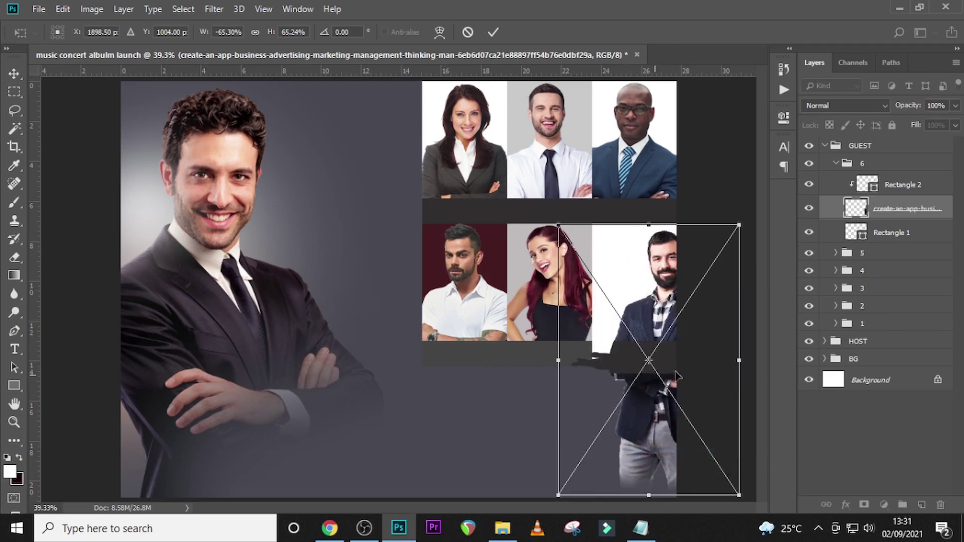
- Fine-tune the photo to about 64% scale, commit it, and clip it to the panel rectangle
mouse_move(691, 336)
mouse_down()
mouse_move(664, 333)
mouse_move(673, 331)
mouse_up()
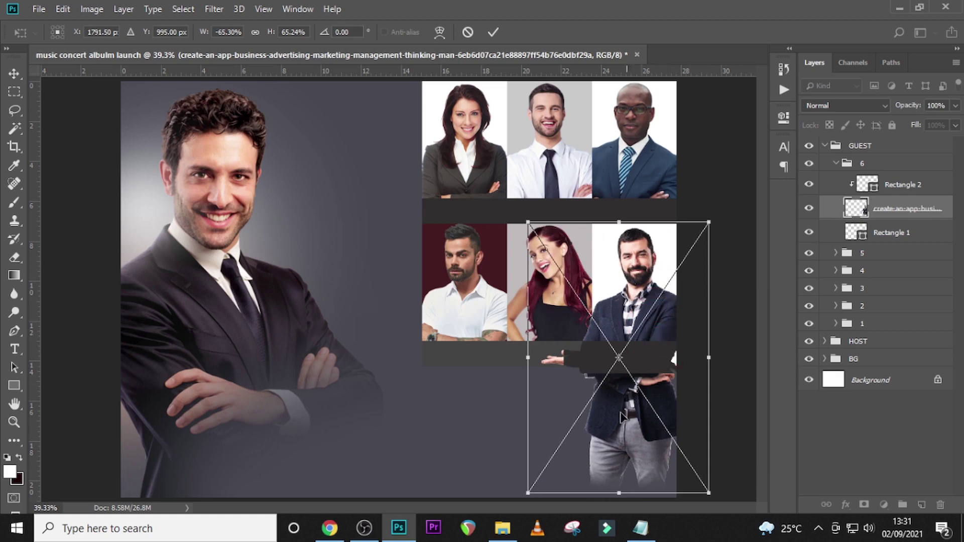
drag(526, 494, 519, 484)
key(Up)
key(Up)
key(Up)
key(Up)
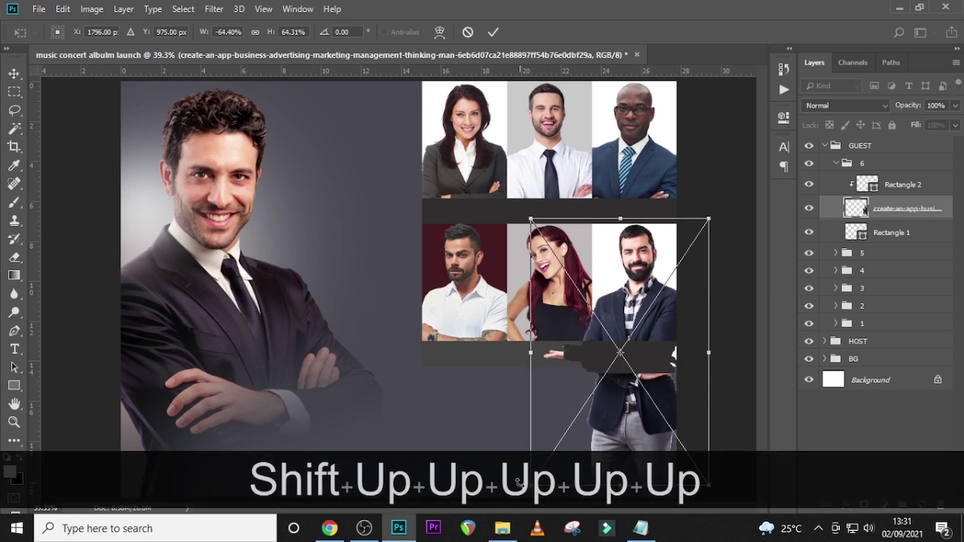
key(Left)
key(Left)
key(Return)
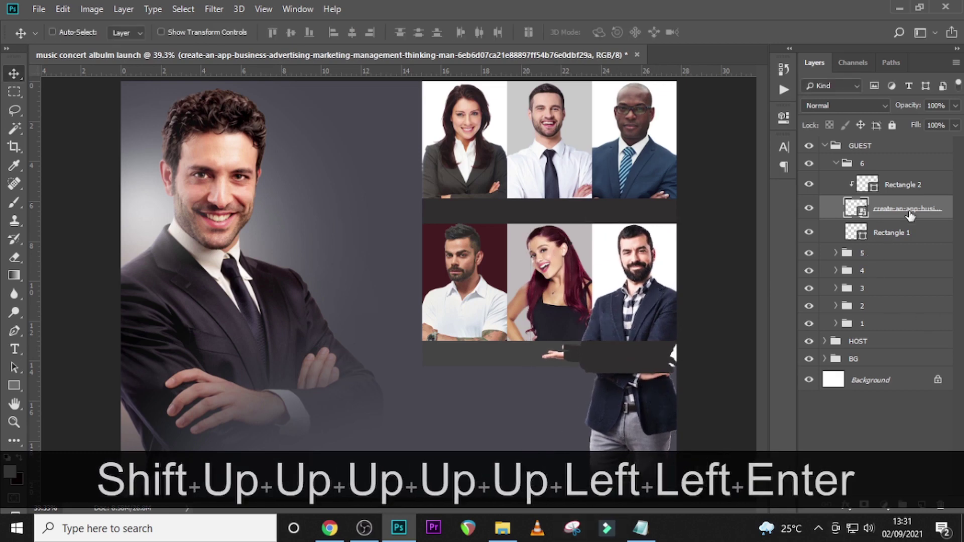
right_click(908, 210)
click(764, 296)
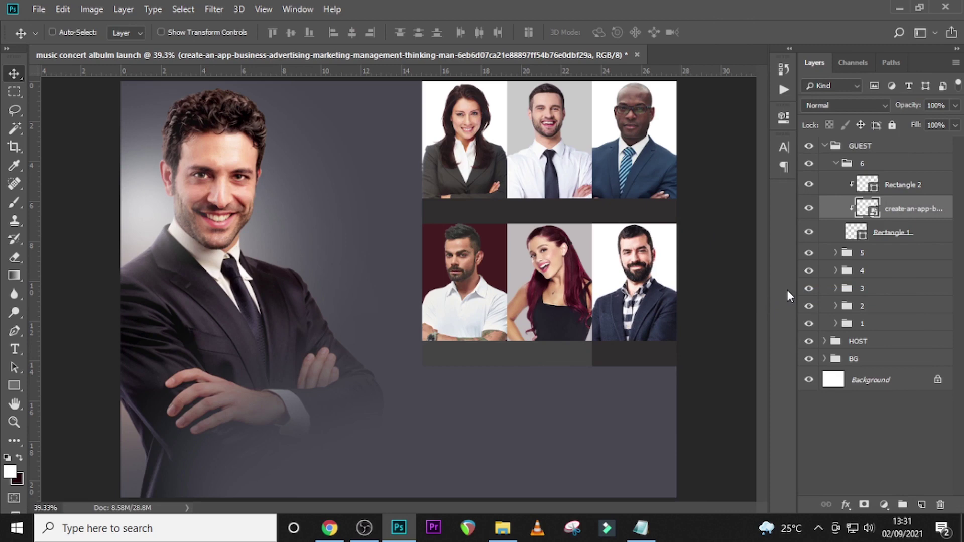
- Eyedrop grey 444343 for group 6's strip rectangle, leaving Rectangle 1's colour unchanged
click(867, 186)
double_click(865, 183)
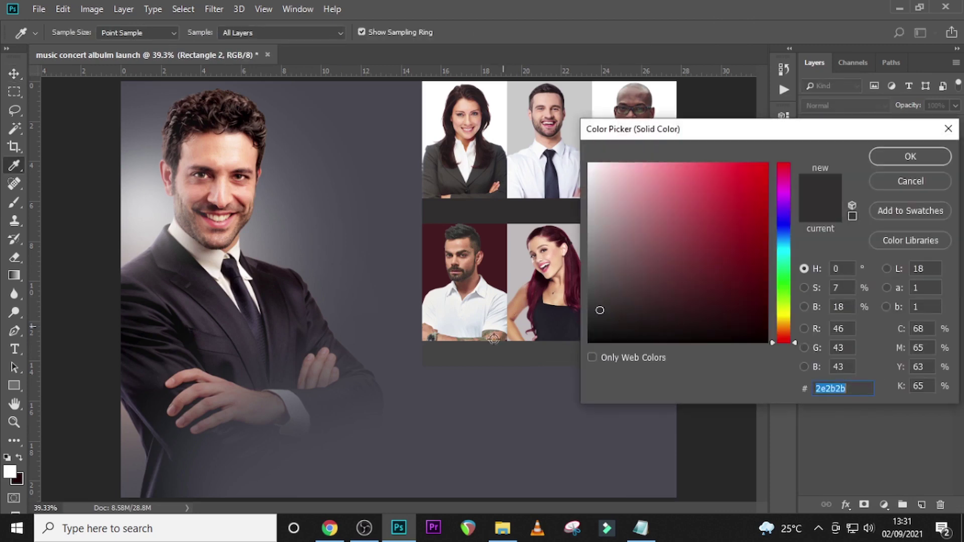
click(461, 352)
click(889, 162)
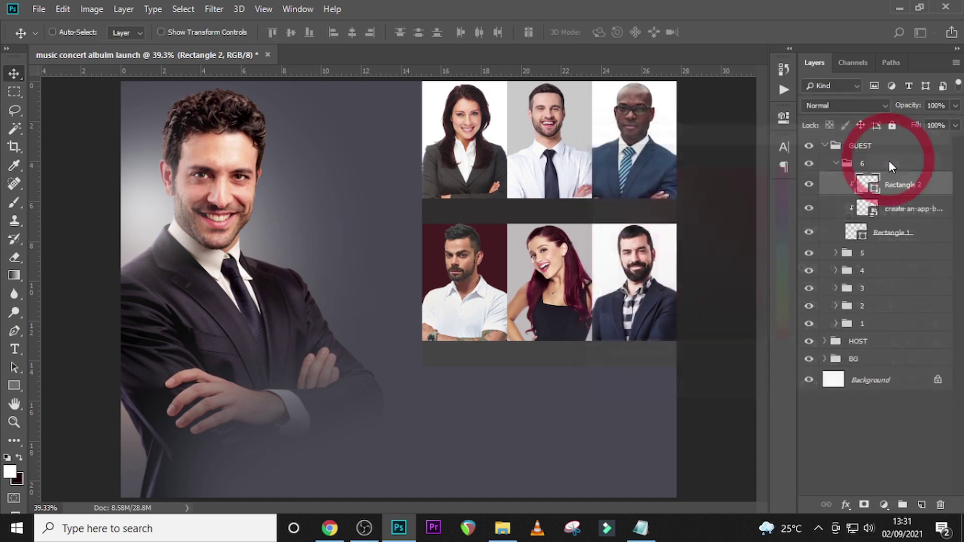
click(859, 232)
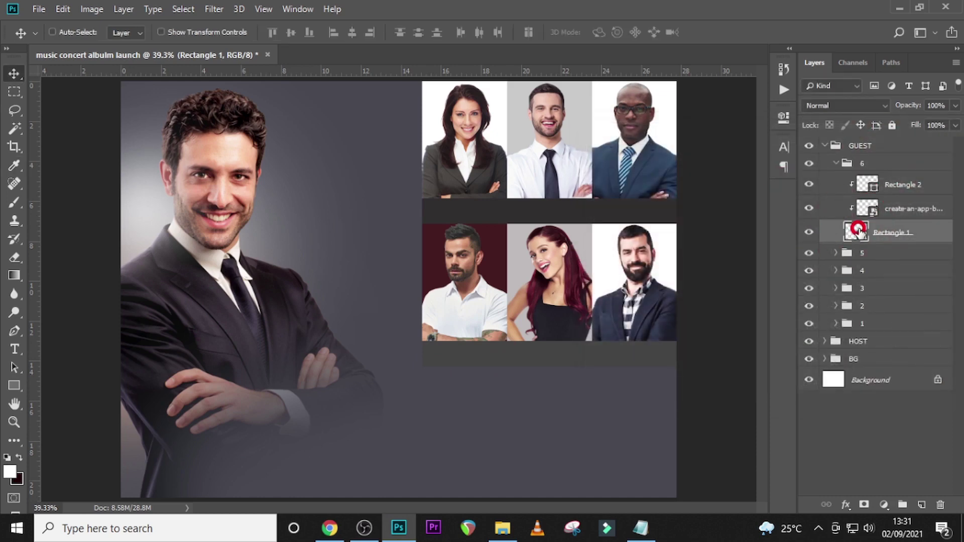
double_click(857, 230)
click(903, 179)
- Duplicate guest groups 4, 5 and 6 and move the copies down as a third row
click(839, 166)
ctrl+click(873, 182)
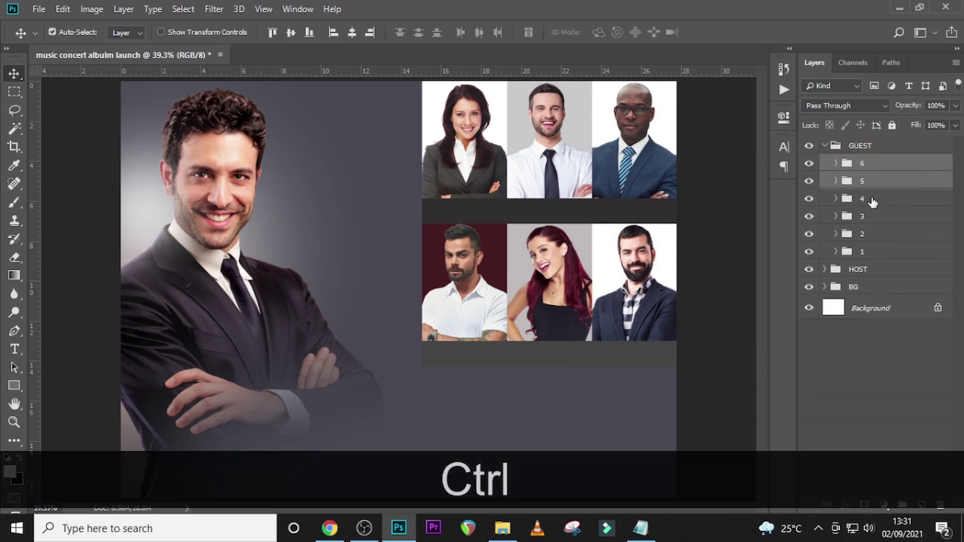
ctrl+click(873, 200)
key(ctrl+j)
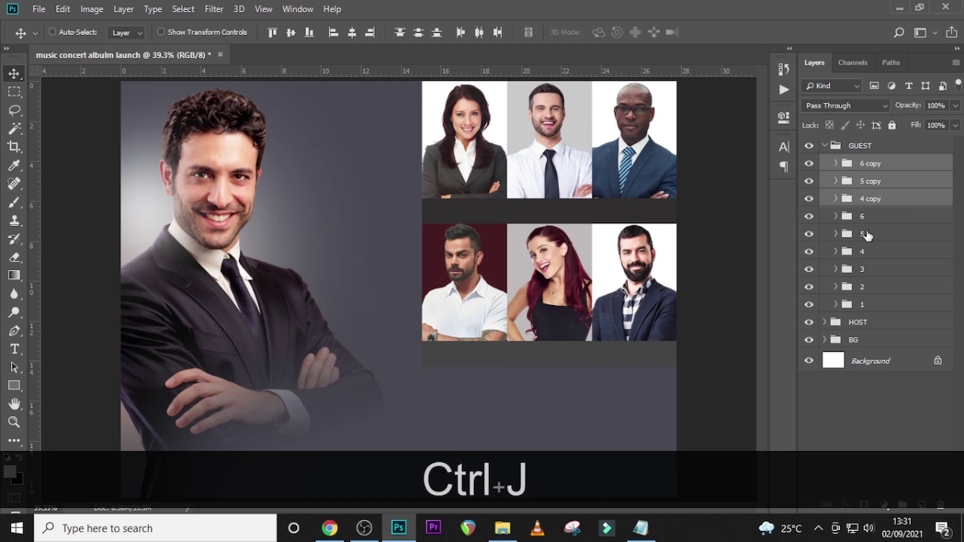
mouse_move(548, 287)
mouse_down()
mouse_move(542, 452)
mouse_move(542, 435)
mouse_up()
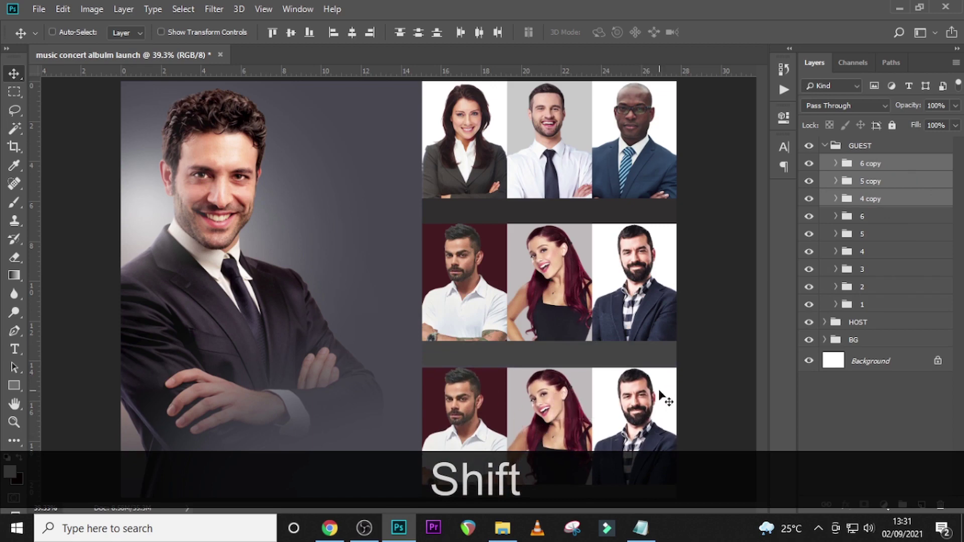
key(ctrl+minus)
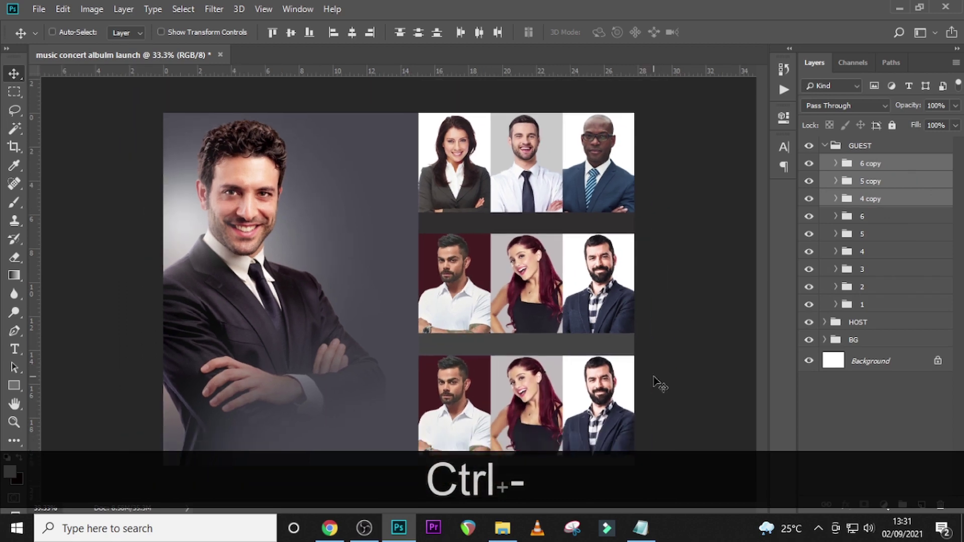
- Rename the duplicated groups to 7, 8 and 9
double_click(868, 199)
text(7)
key(Return)
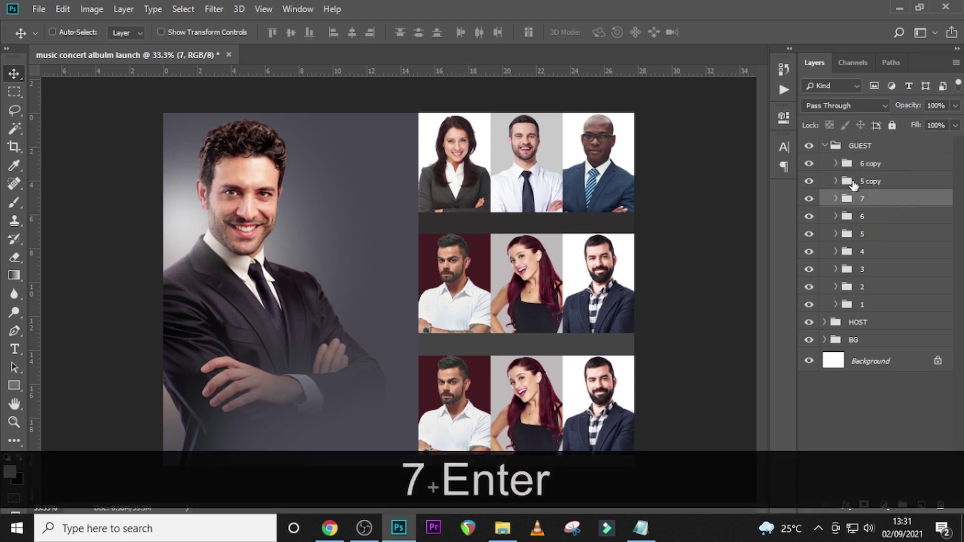
double_click(865, 182)
text(8)
key(Return)
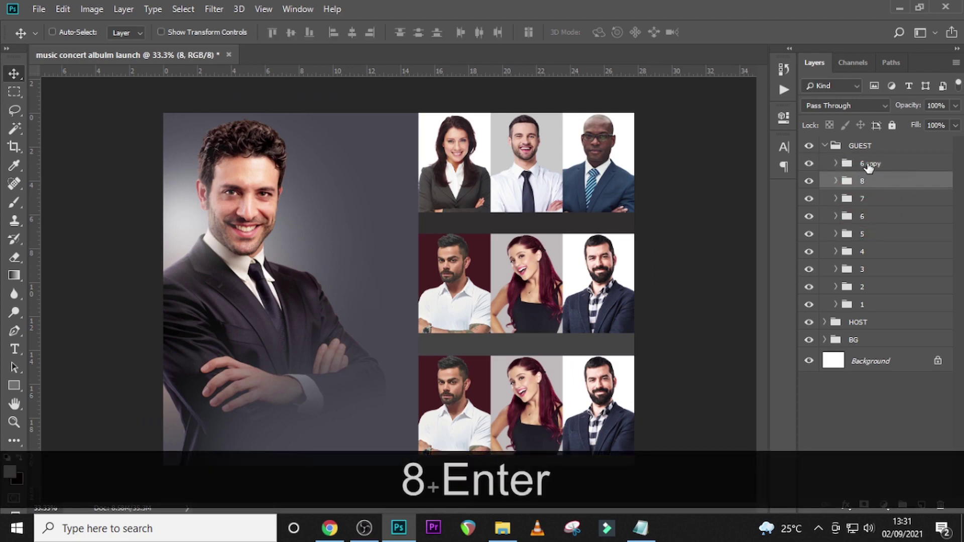
double_click(870, 164)
text(8)
key(Return)
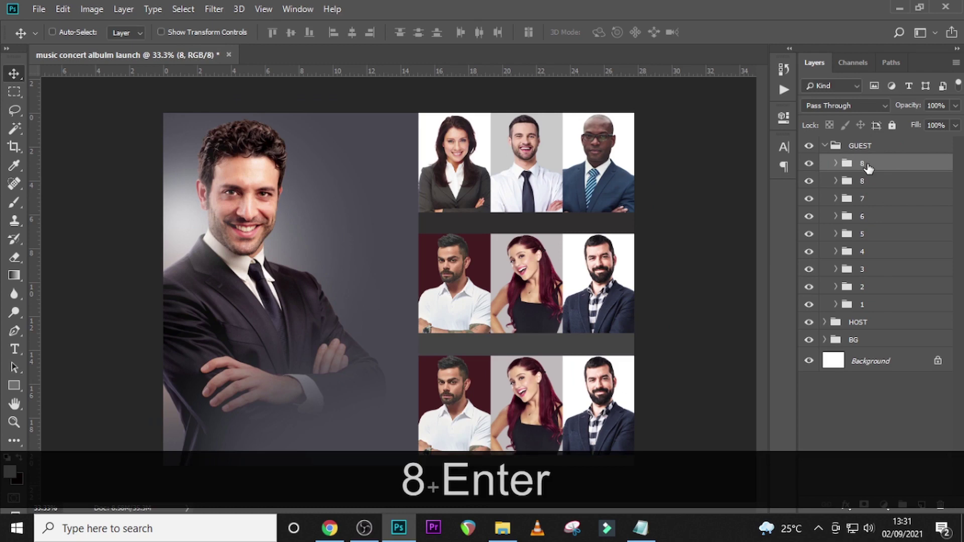
double_click(869, 165)
text(0)
key(BackSpace)
text(9)
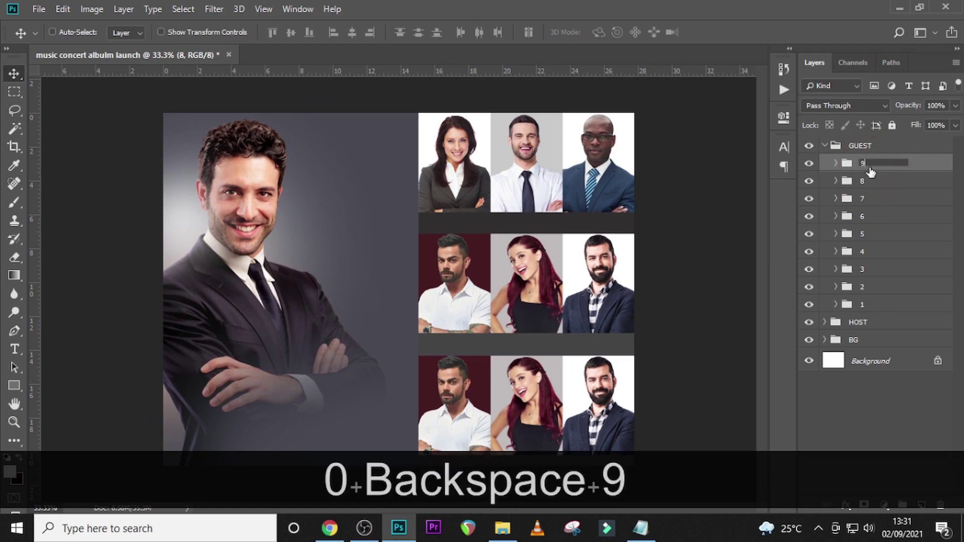
key(Return)
- Delete pngegg (8) from group 7 and drag the businesswoman image from U12 into the flyer
click(836, 200)
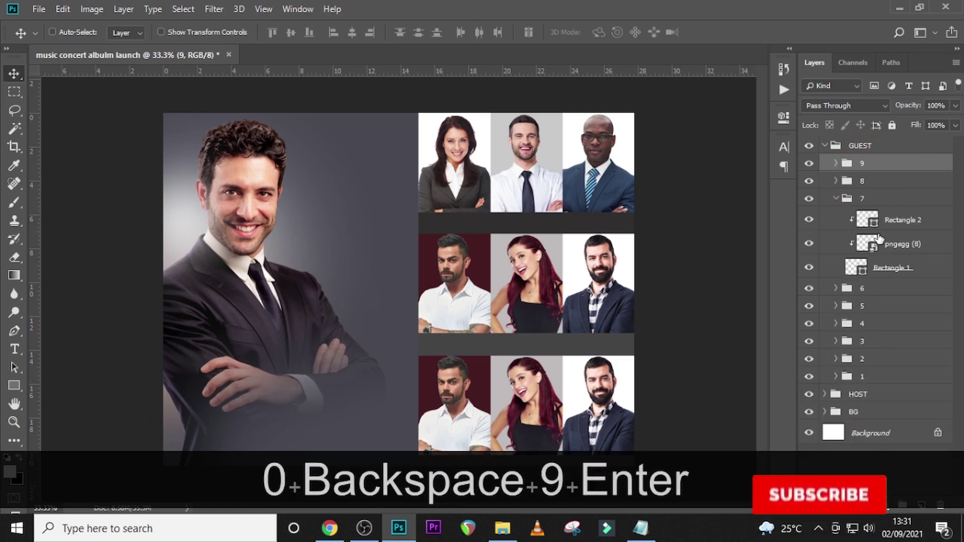
click(876, 243)
key(Delete)
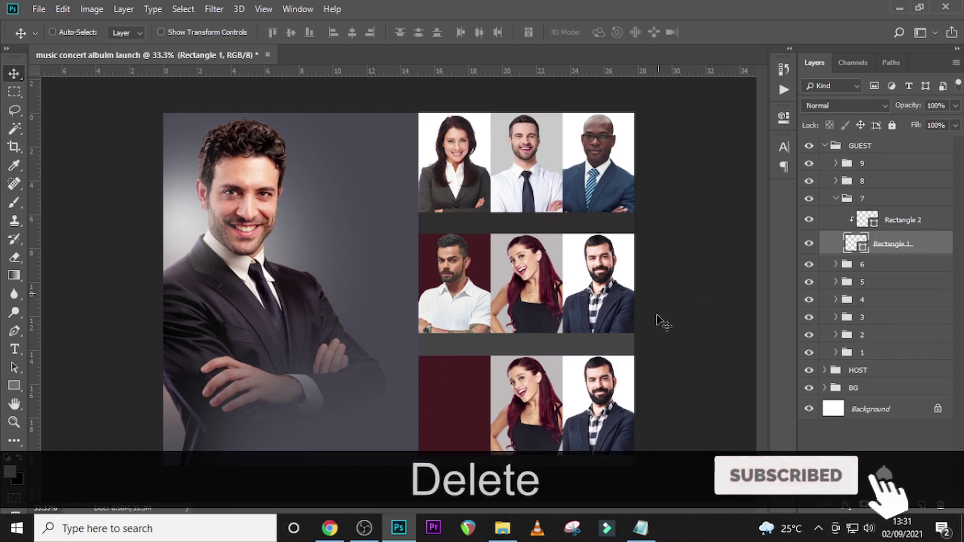
click(511, 534)
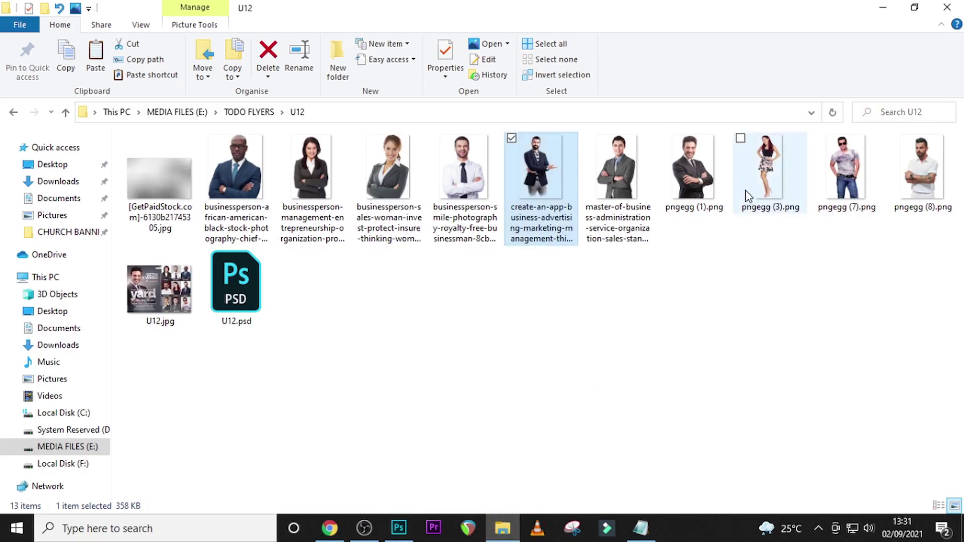
click(388, 168)
drag(472, 319, 535, 412)
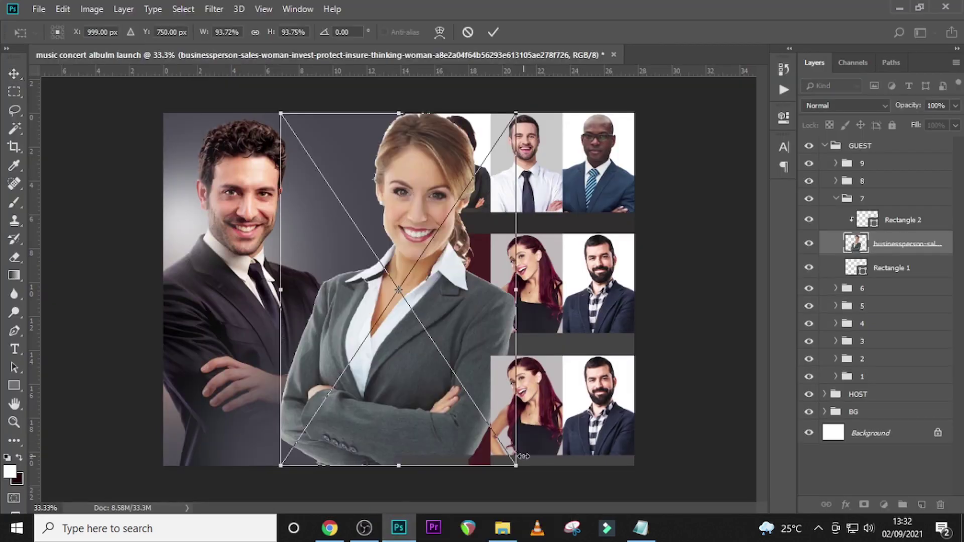
- Scale the businesswoman photo down and fit it into the bottom-left frame
drag(517, 467, 490, 387)
key(ctrl+equal)
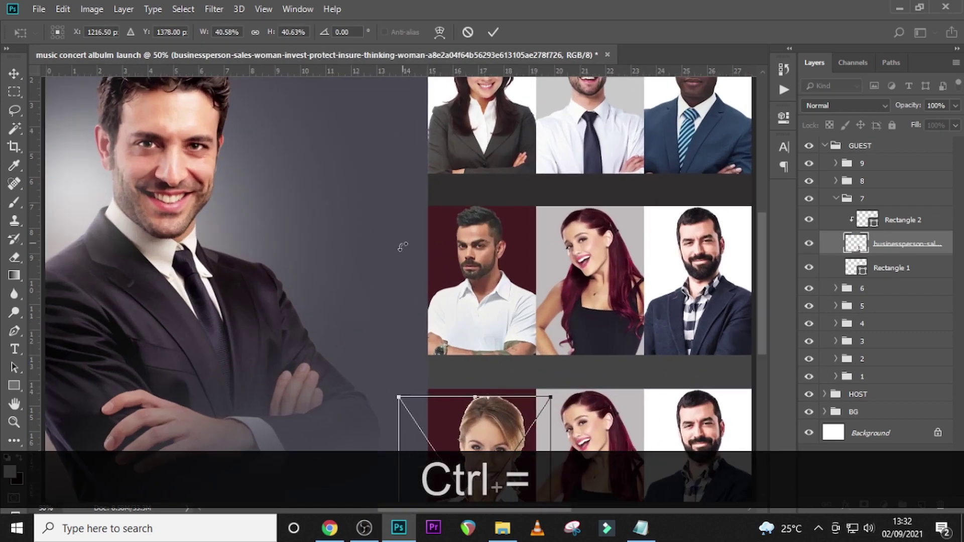
scroll(506, 312, down, 2)
scroll(506, 313, down, 4)
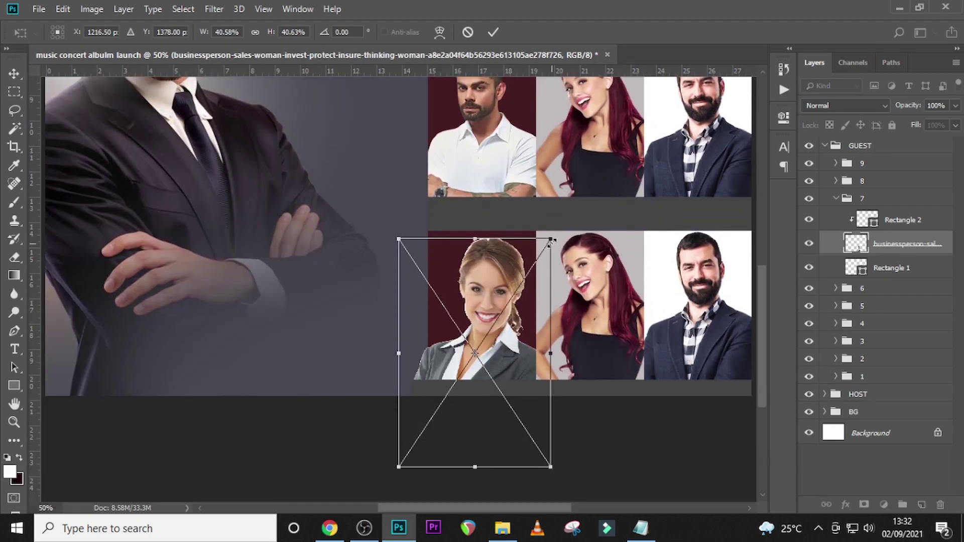
drag(549, 238, 530, 270)
drag(491, 380, 496, 342)
key(Return)
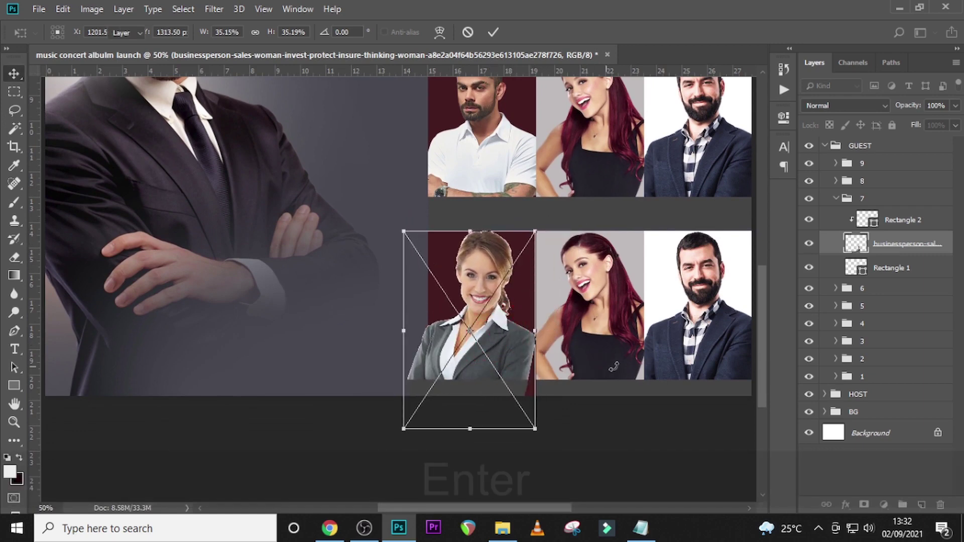
- Clip the businesswoman photo to group 7's frame rectangle
right_click(885, 248)
click(743, 296)
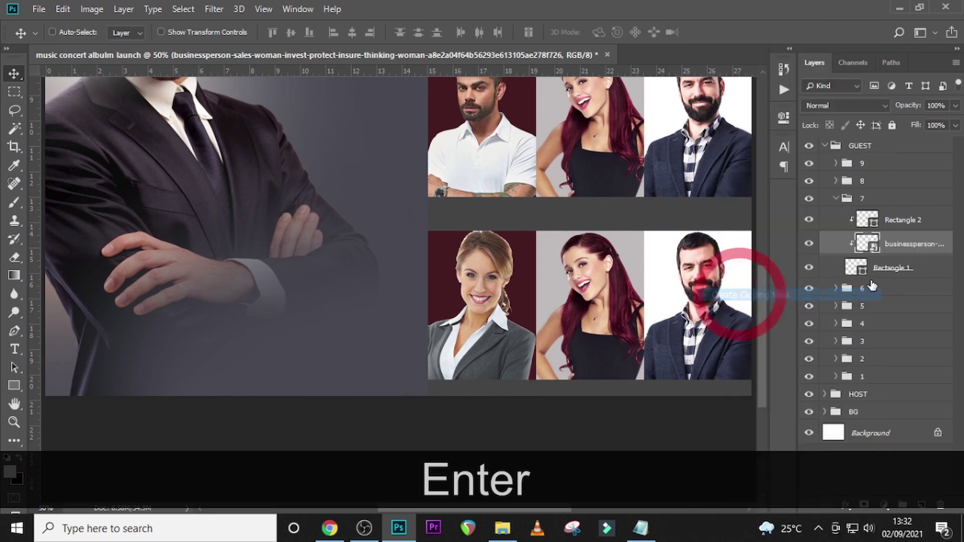
double_click(857, 270)
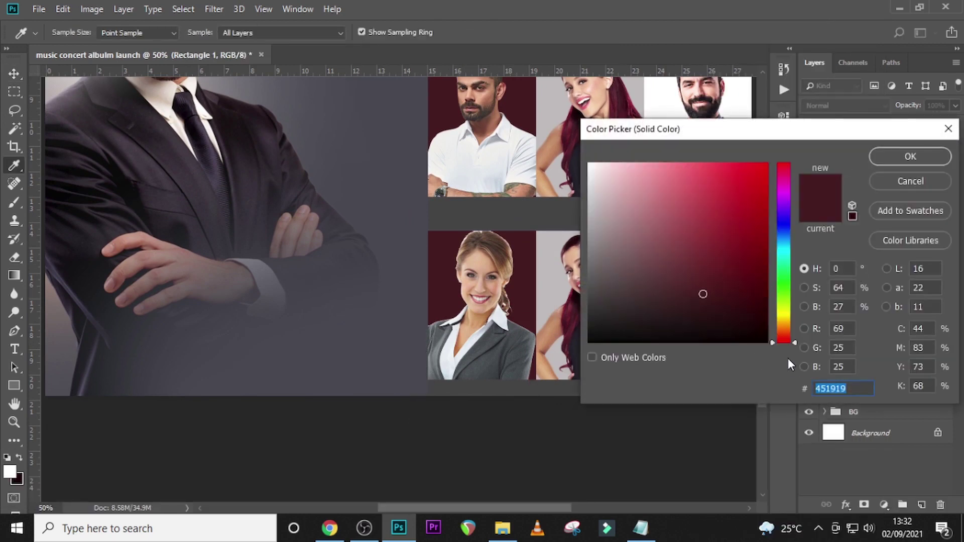
- Set group 7's frame background to 948E8E and its strip to 696666
text(94)
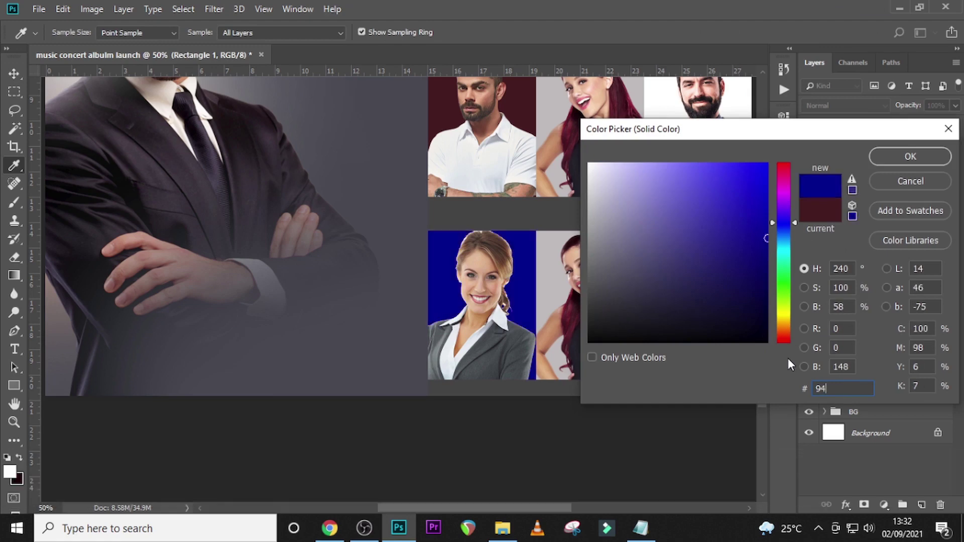
text(8E)
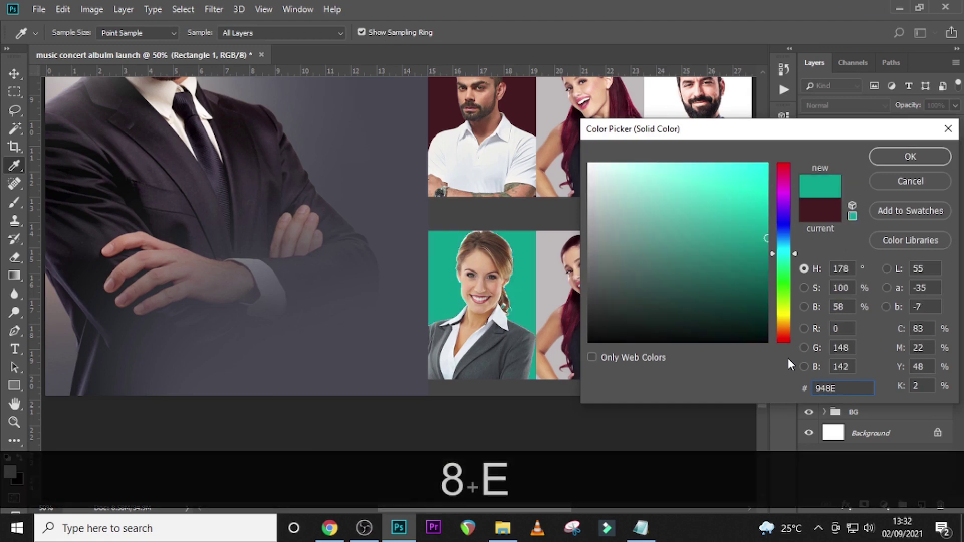
text(8E)
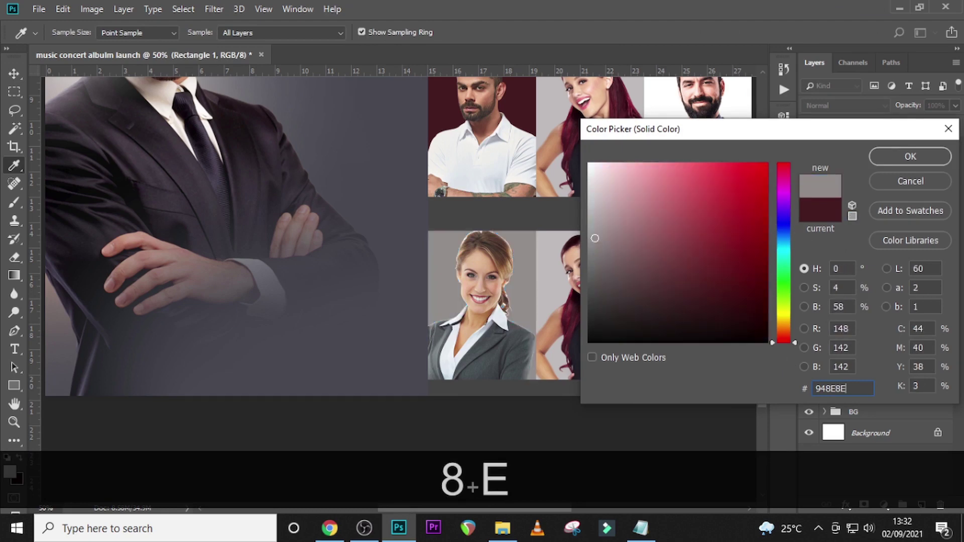
click(903, 159)
double_click(869, 222)
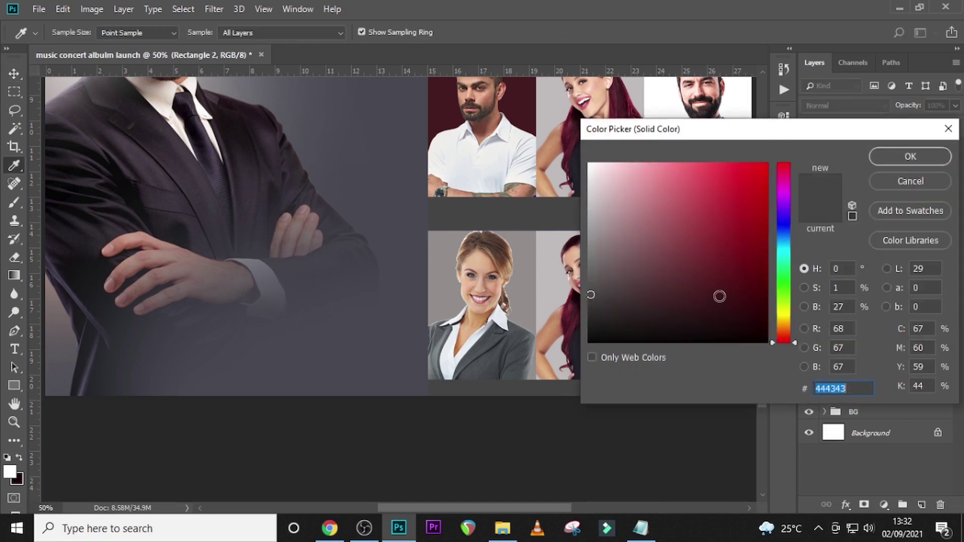
text(69)
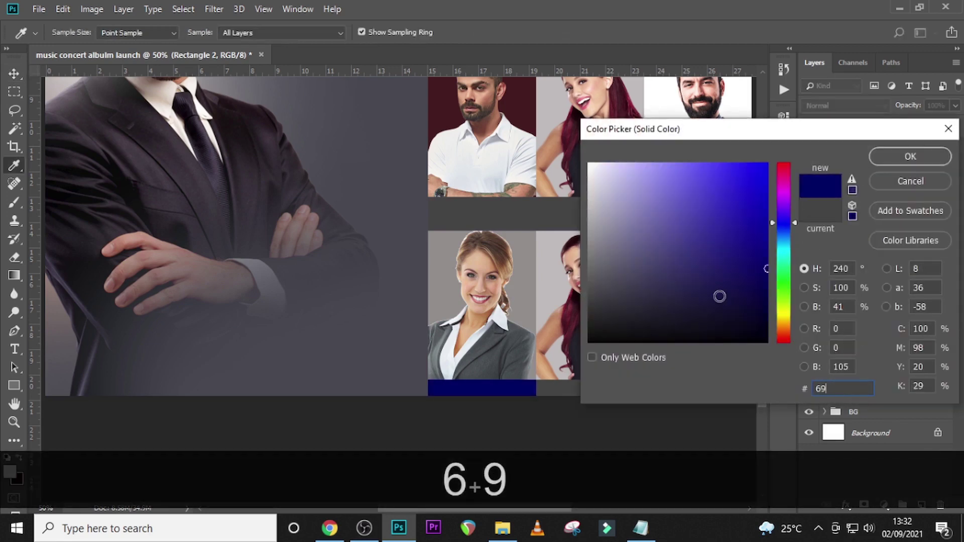
text(66)
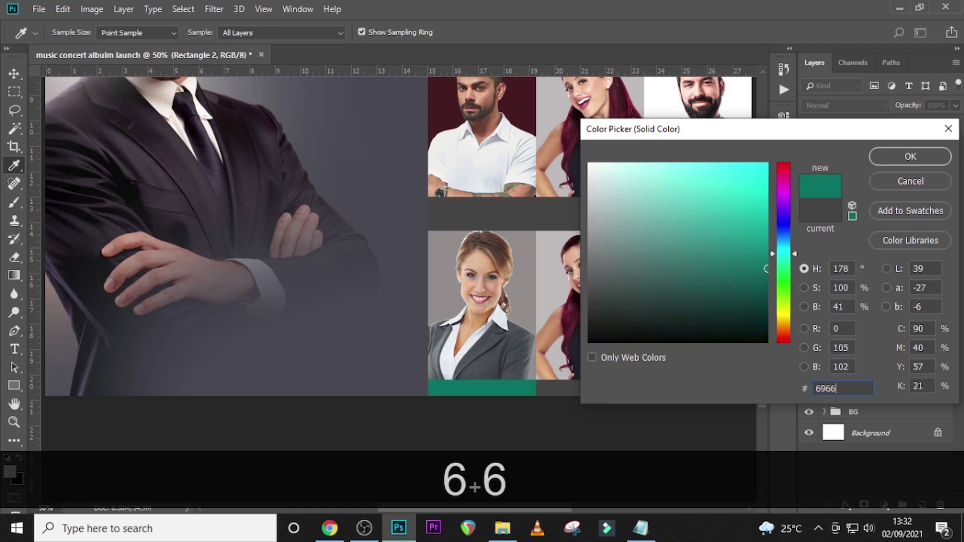
text(66)
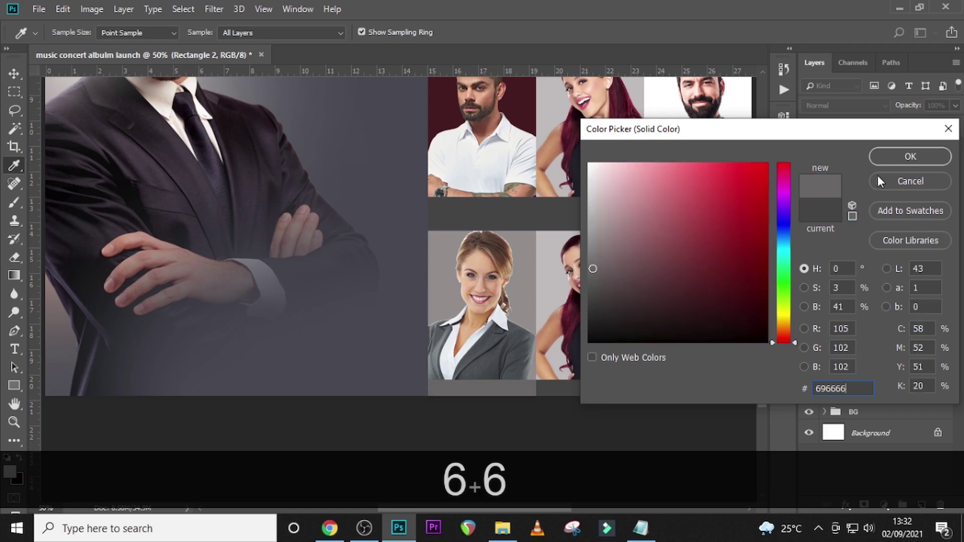
click(900, 158)
- Delete the repeated red-haired woman from group 8 and drag in the grey-suited man photo
click(835, 199)
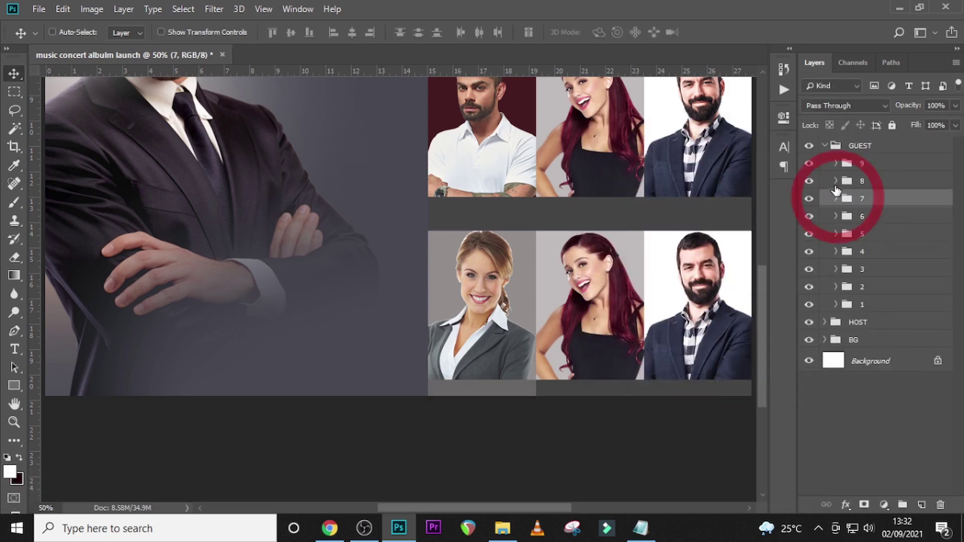
click(836, 182)
click(880, 227)
key(Delete)
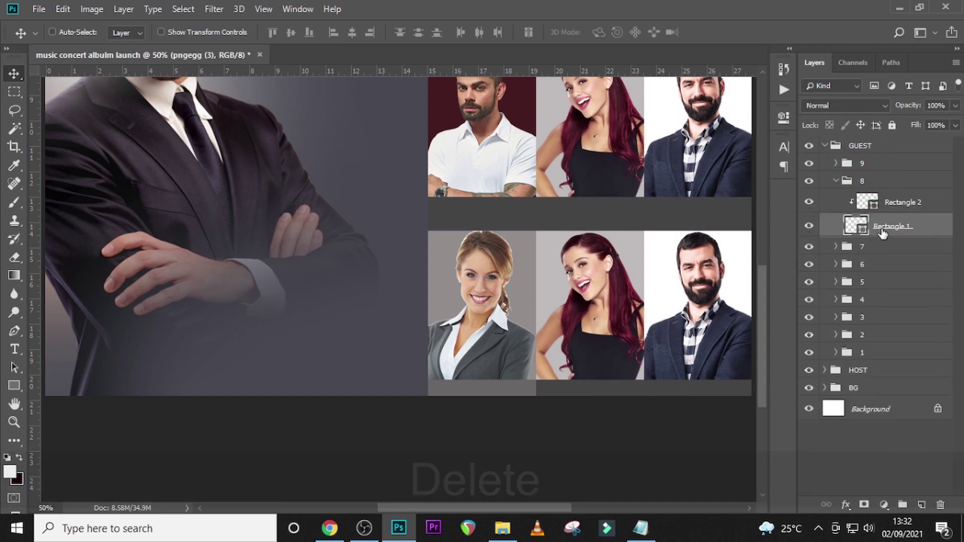
click(508, 523)
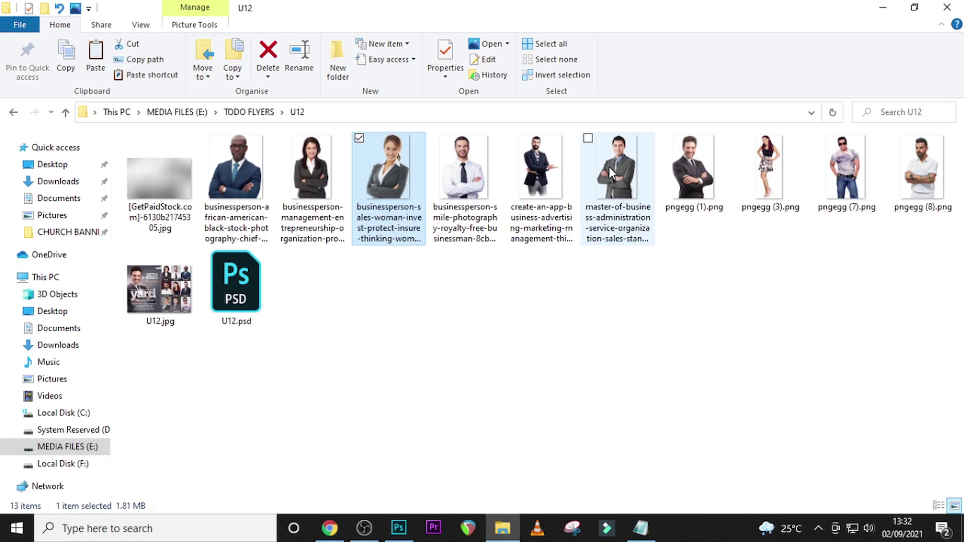
drag(610, 167, 452, 384)
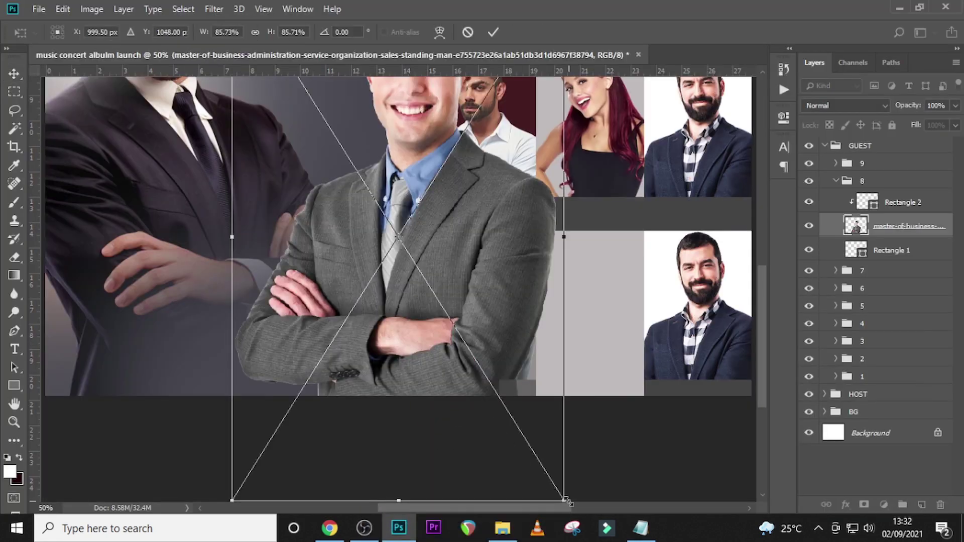
- Scale the grey-suited man photo to about 36% and fit it into the bottom-middle slot
drag(567, 500, 392, 181)
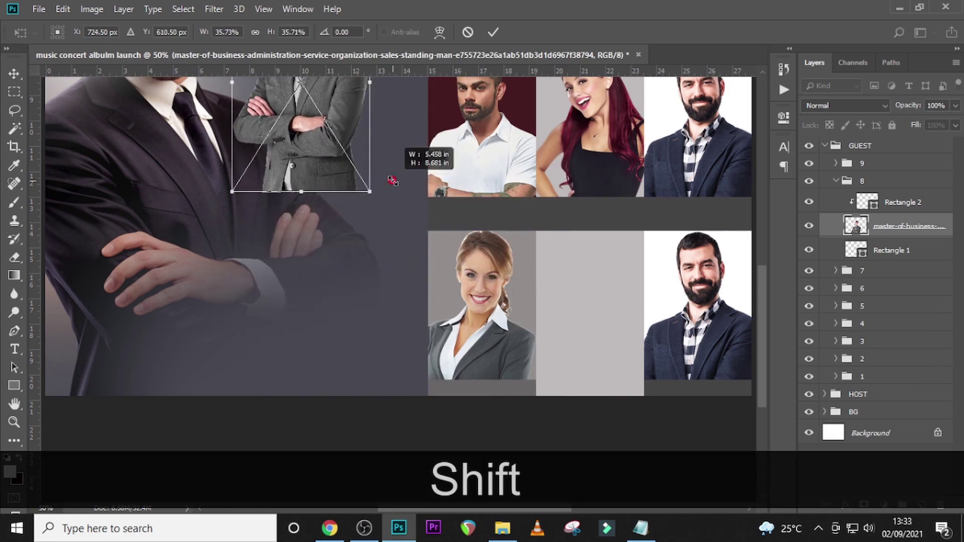
drag(341, 110, 627, 374)
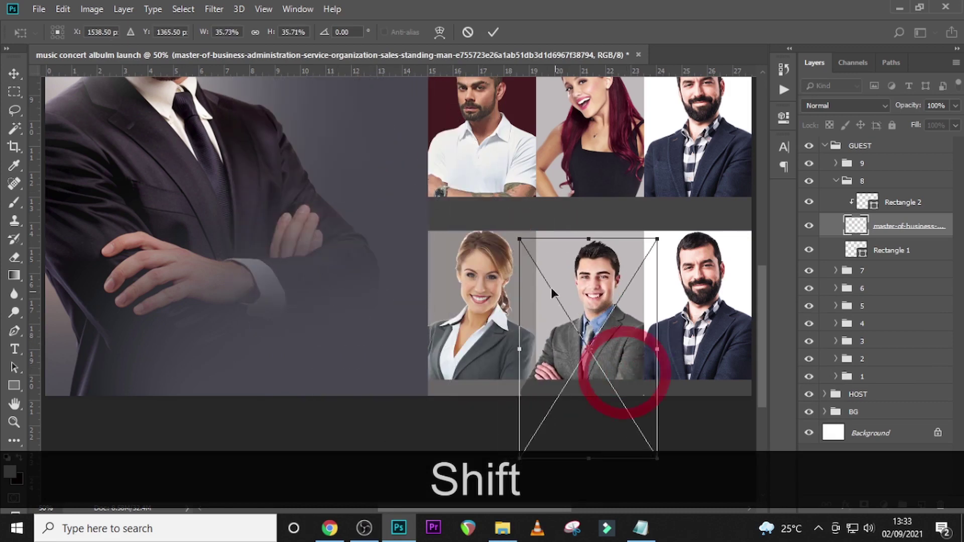
drag(519, 239, 501, 207)
drag(592, 256, 588, 276)
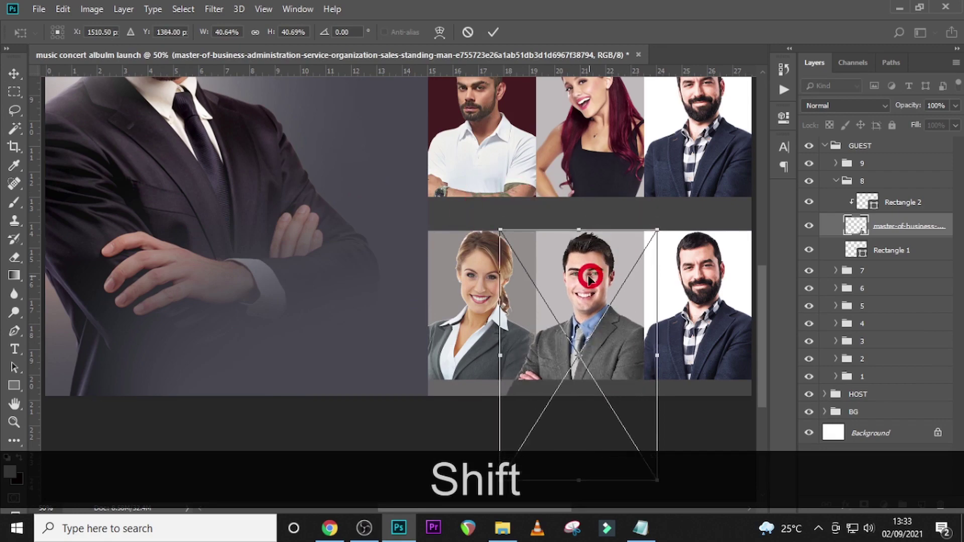
key(Return)
- Clip the photo to the slot's rectangle and make its strip grey 696666
right_click(903, 229)
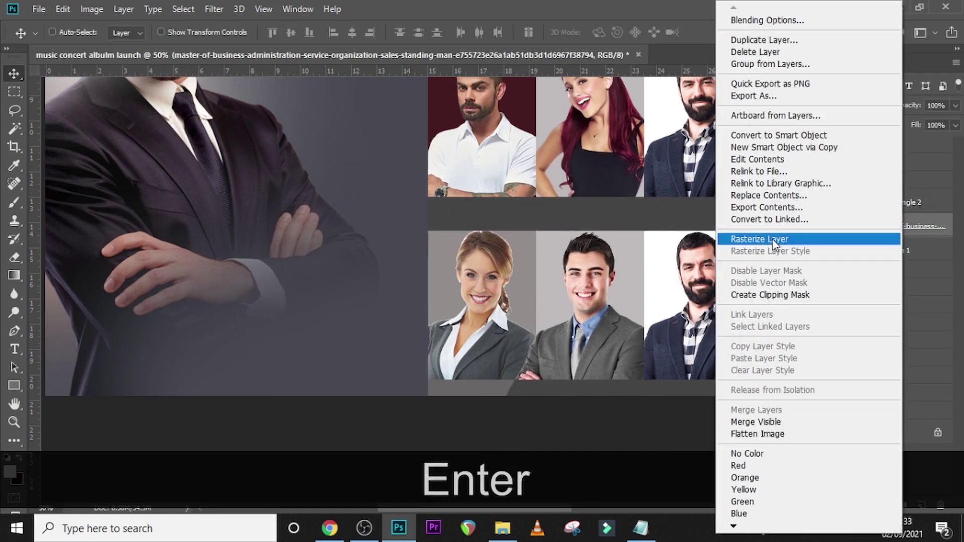
click(764, 295)
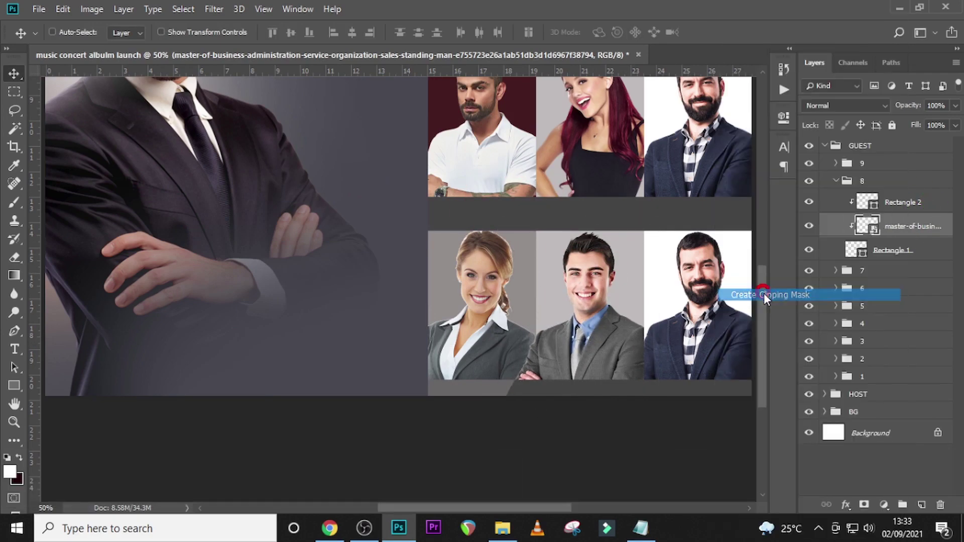
double_click(868, 202)
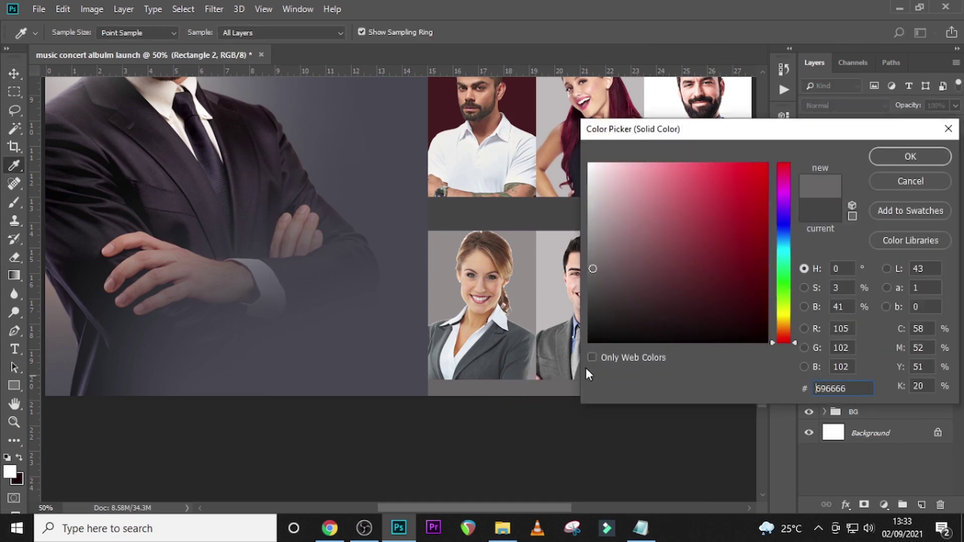
click(901, 156)
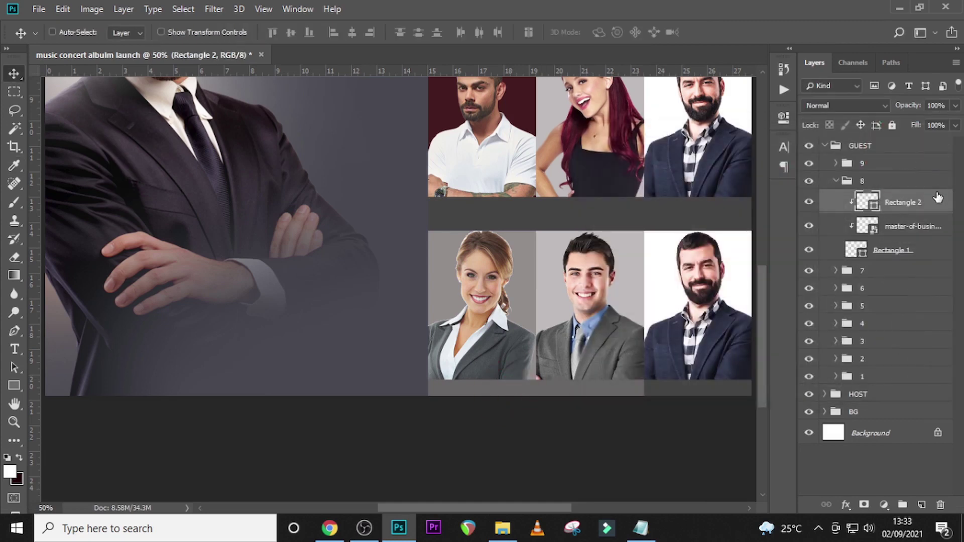
click(838, 182)
click(835, 163)
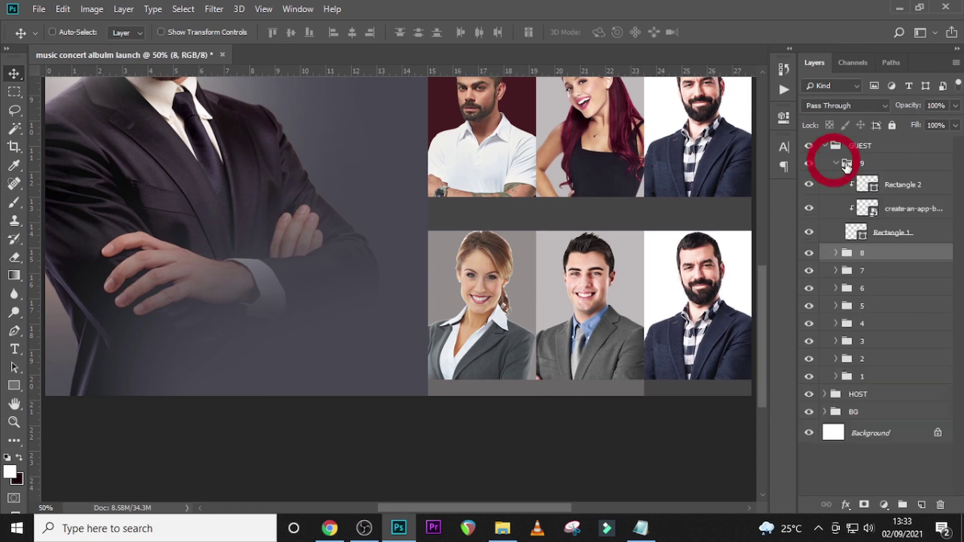
- Delete the bearded man photo from group 9 and bring in pngegg (7)
click(884, 213)
key(Delete)
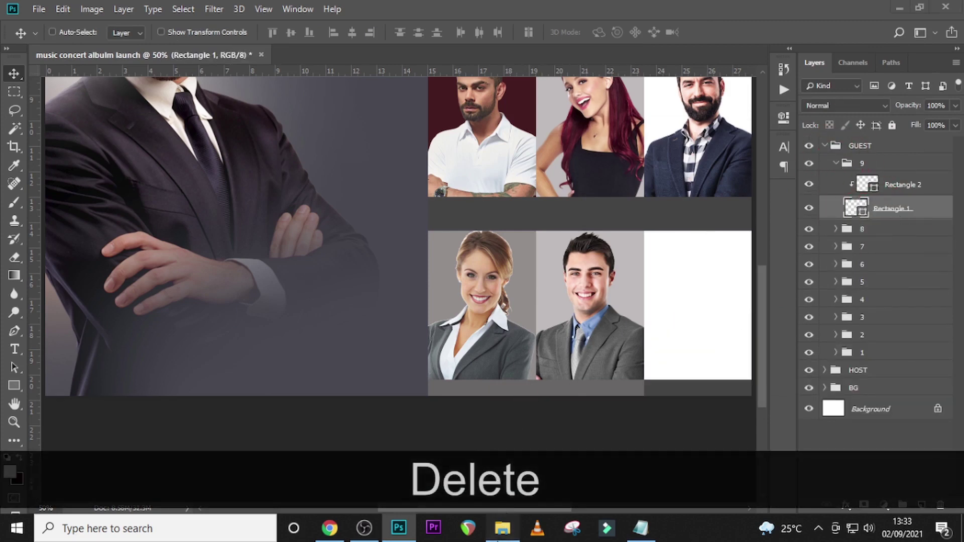
click(499, 533)
drag(842, 209, 424, 429)
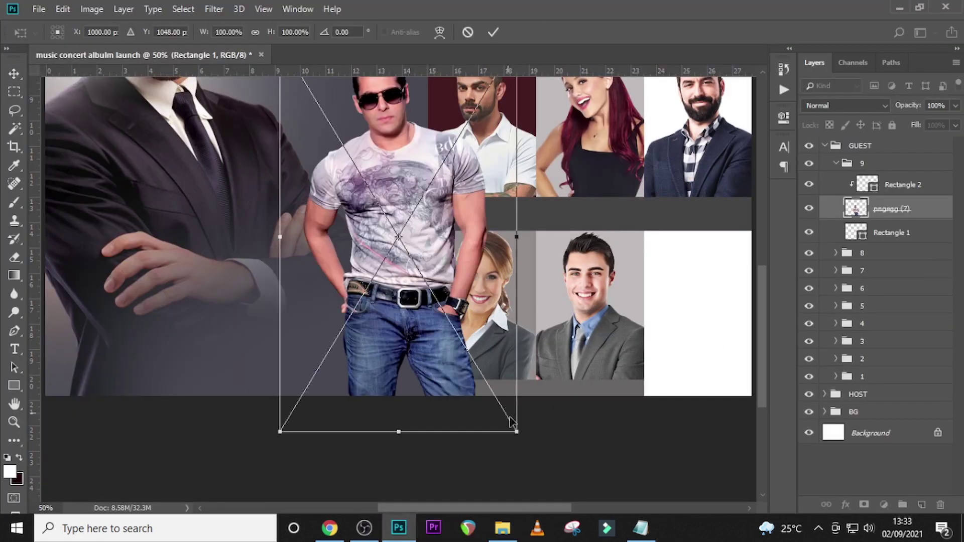
- Scale the sunglasses photo to about 77.5% and fit it into the bottom-right slot
drag(520, 435, 494, 407)
drag(487, 402, 454, 345)
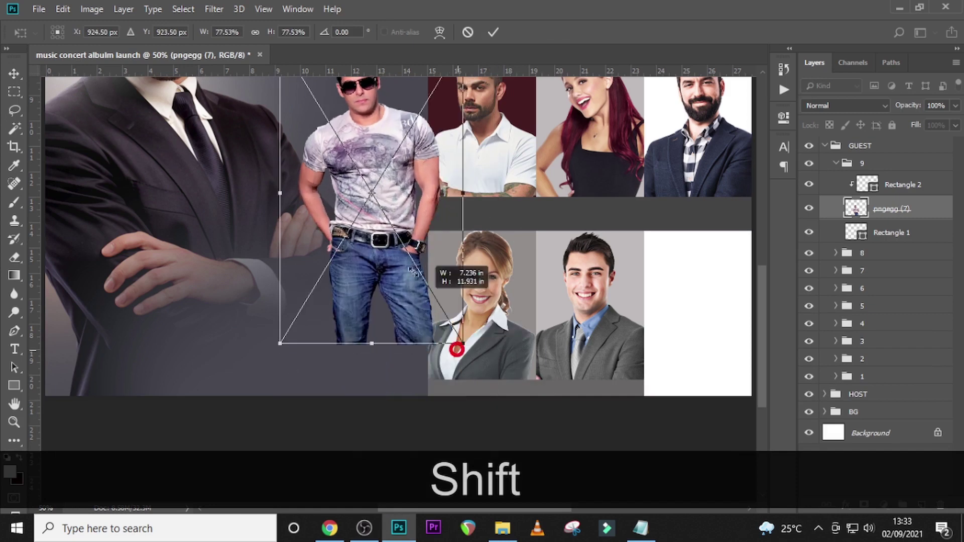
drag(380, 123, 694, 320)
drag(596, 240, 593, 199)
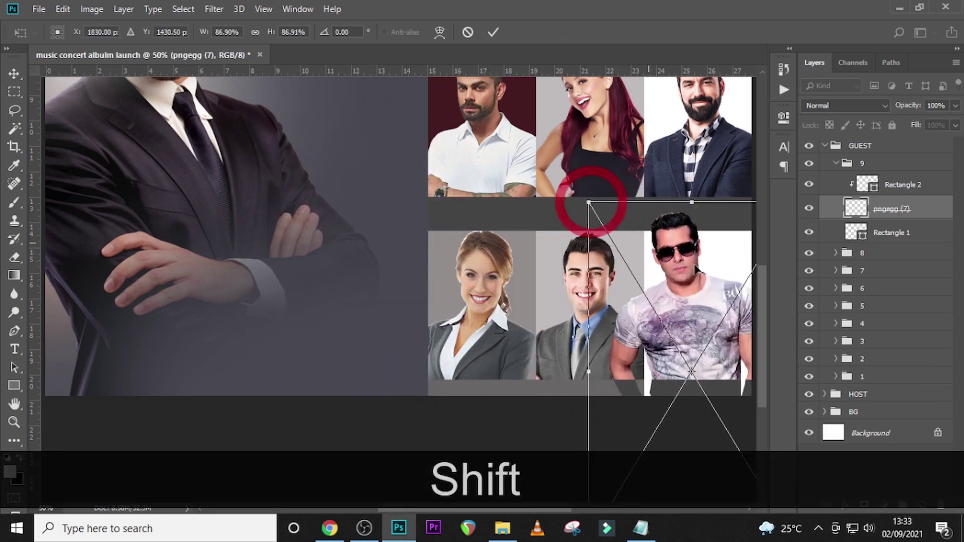
drag(727, 276, 747, 303)
key(Return)
- Clip the sunglasses photo to its frame and eyedrop a dark grey for the strip beneath
right_click(903, 209)
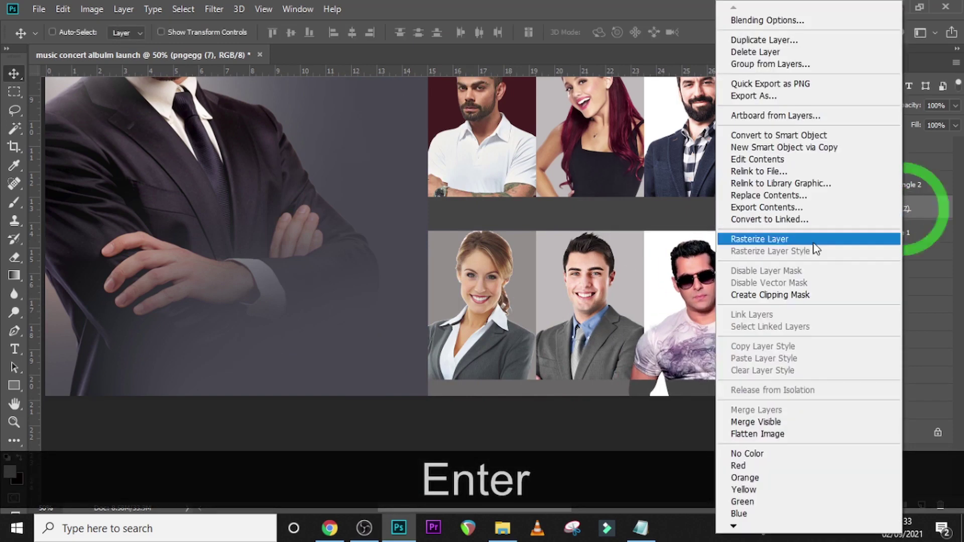
click(770, 295)
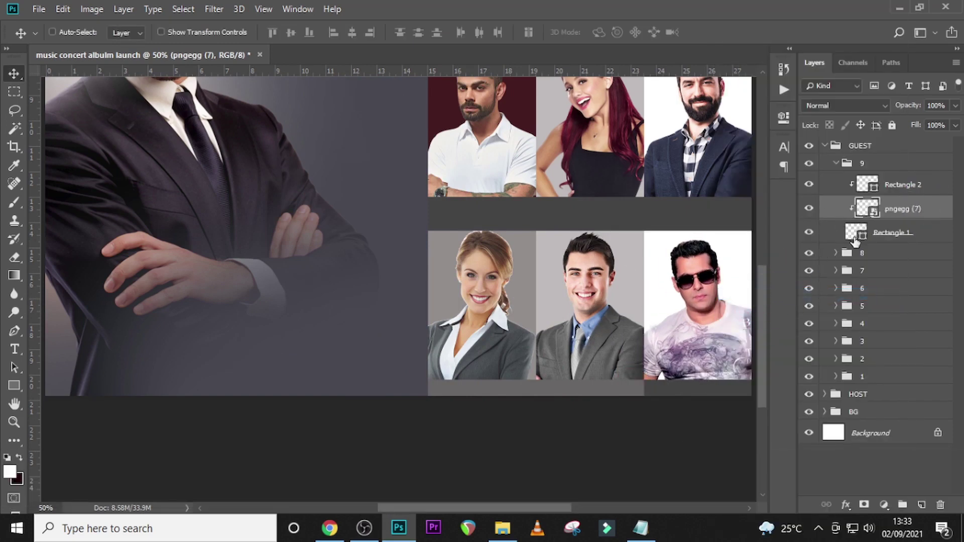
click(836, 163)
click(835, 163)
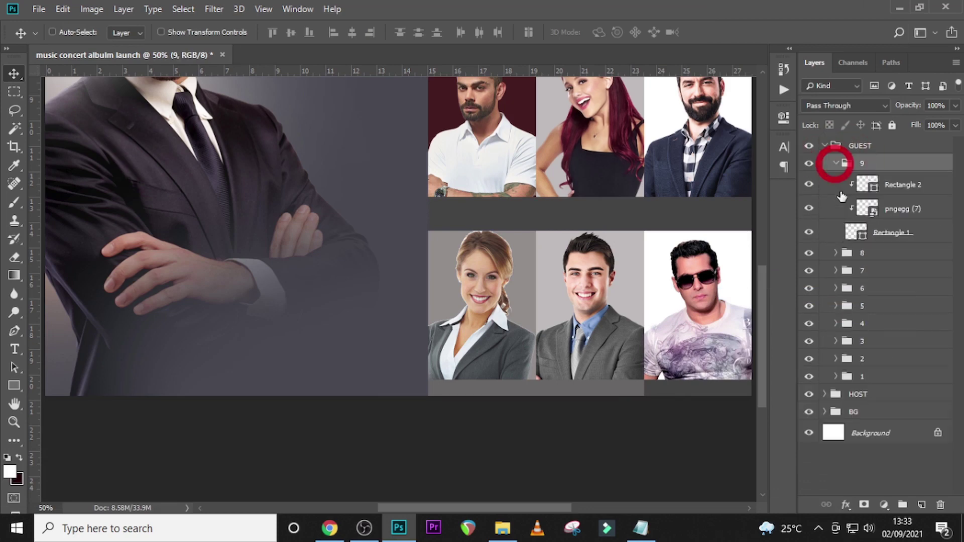
double_click(864, 186)
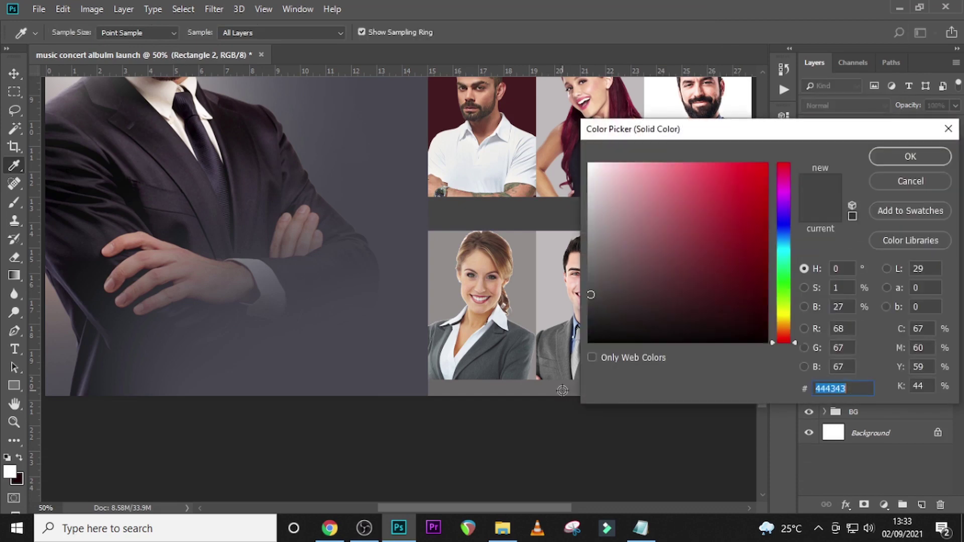
click(556, 387)
click(897, 158)
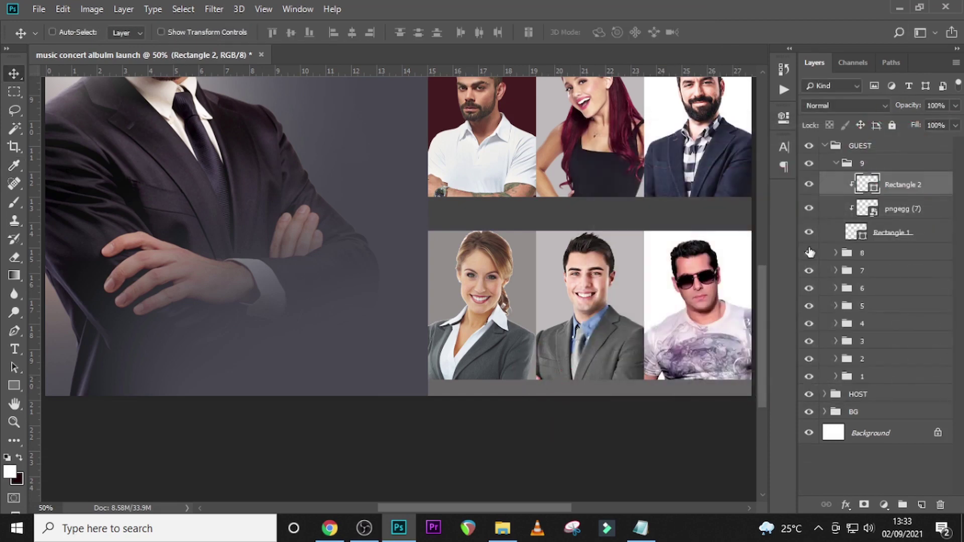
click(837, 165)
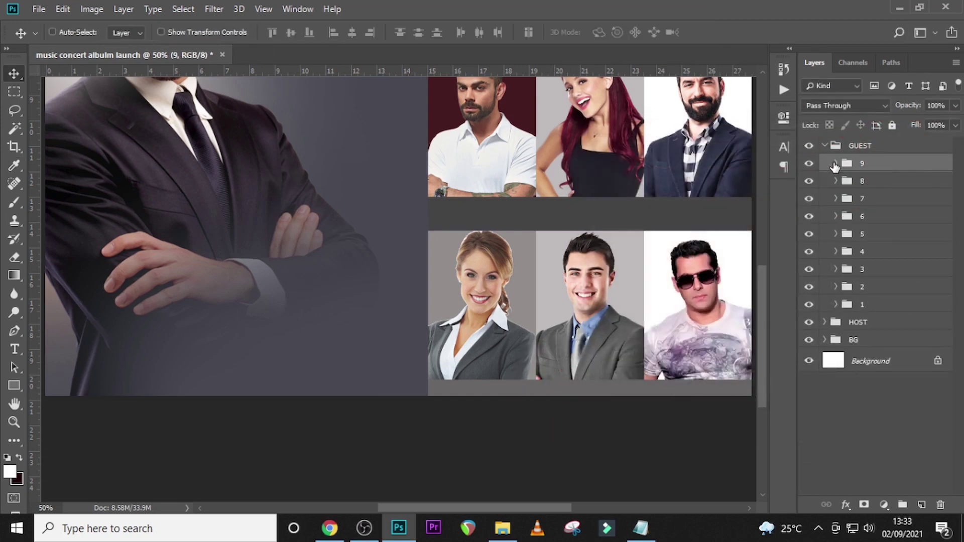
key(ctrl+0)
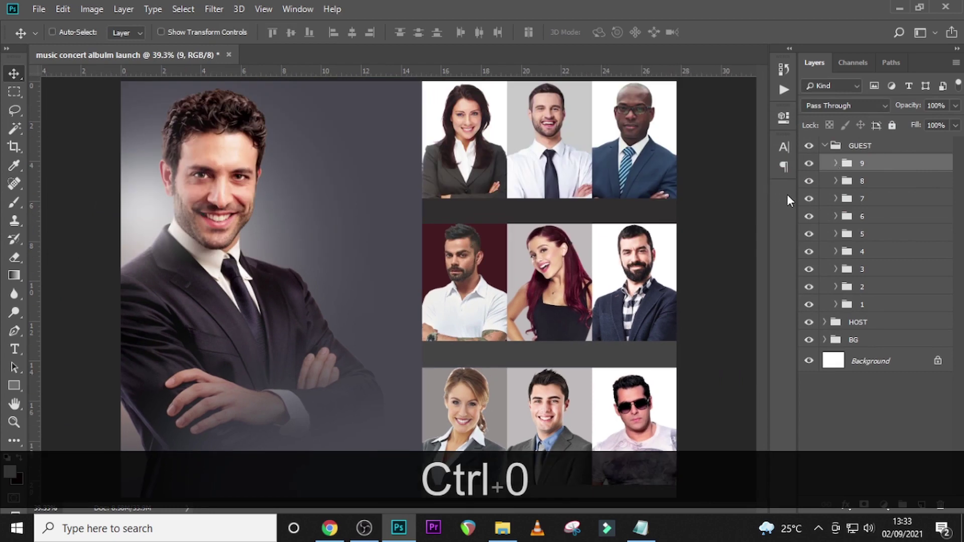
- Scale guest groups 1–9 together to about 96.7% and nudge them right
click(881, 163)
shift+click(861, 305)
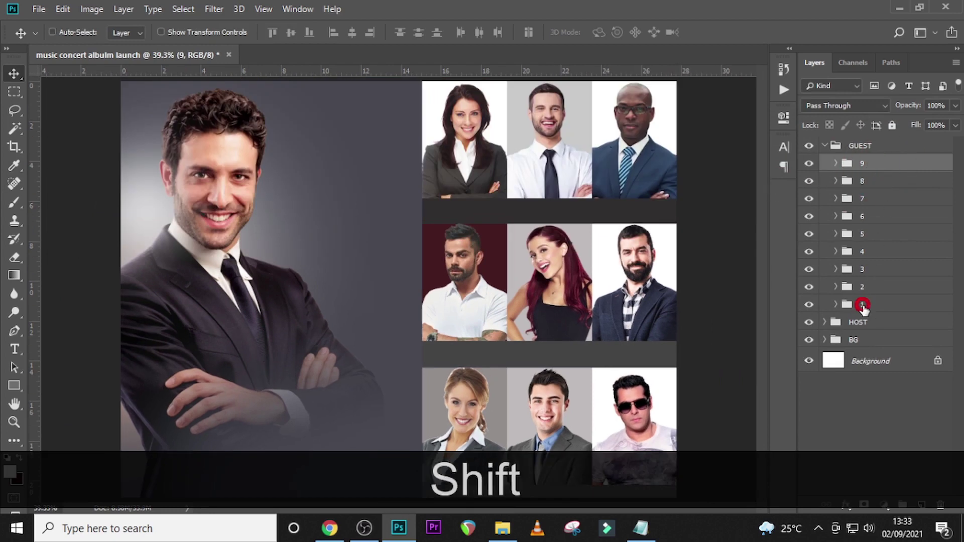
key(ctrl+shift+t)
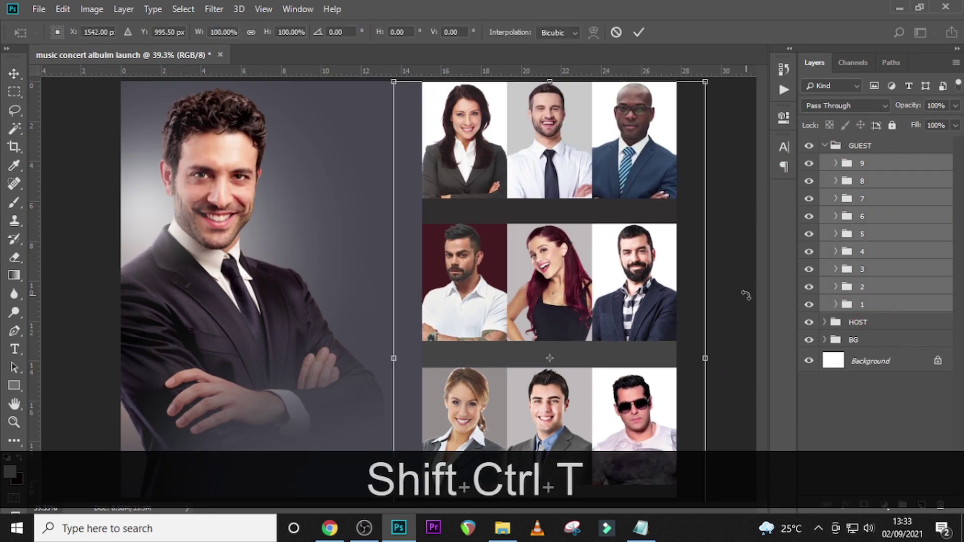
key(ctrl+minus)
key(ctrl+minus)
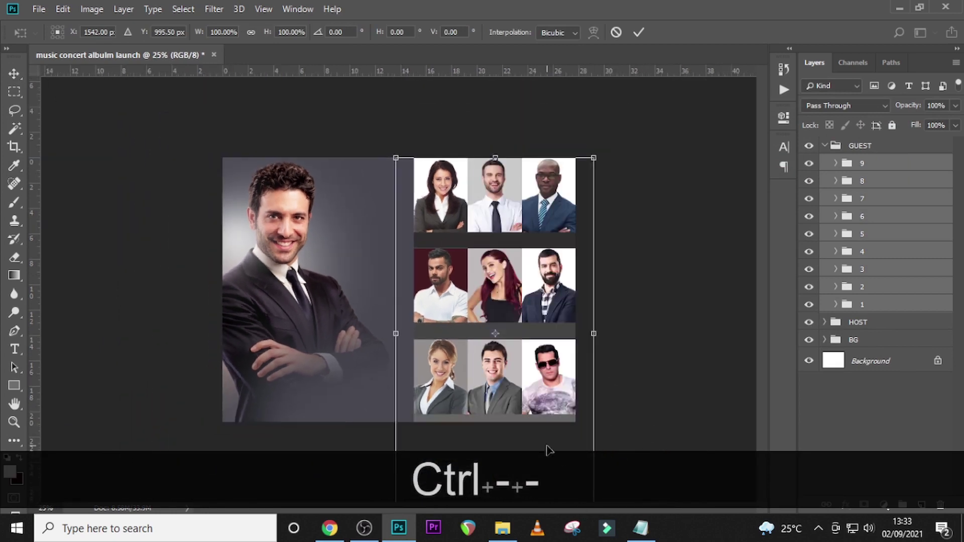
key(ctrl+0)
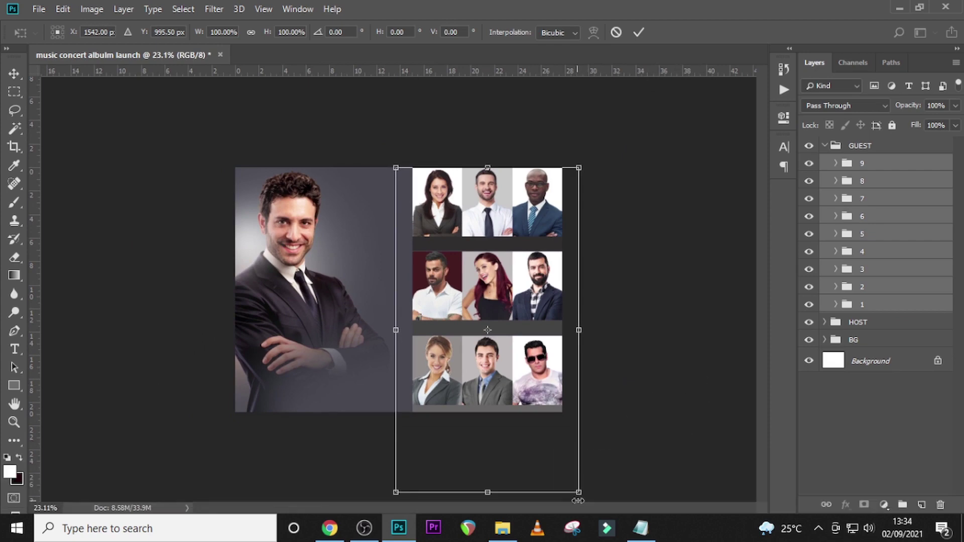
key(shift)
drag(580, 495, 577, 483)
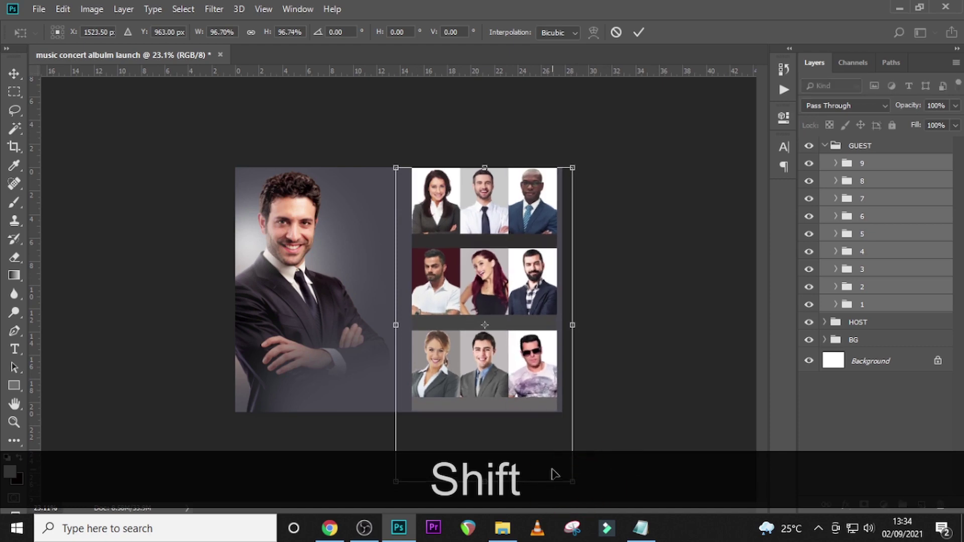
key(shift+Right)
key(shift+Right)
key(shift+Right)
key(shift+Right)
key(shift+Right)
key(Right)
key(Right)
key(Right)
key(Right)
key(Right)
key(Right)
key(Right)
key(Right)
key(Right)
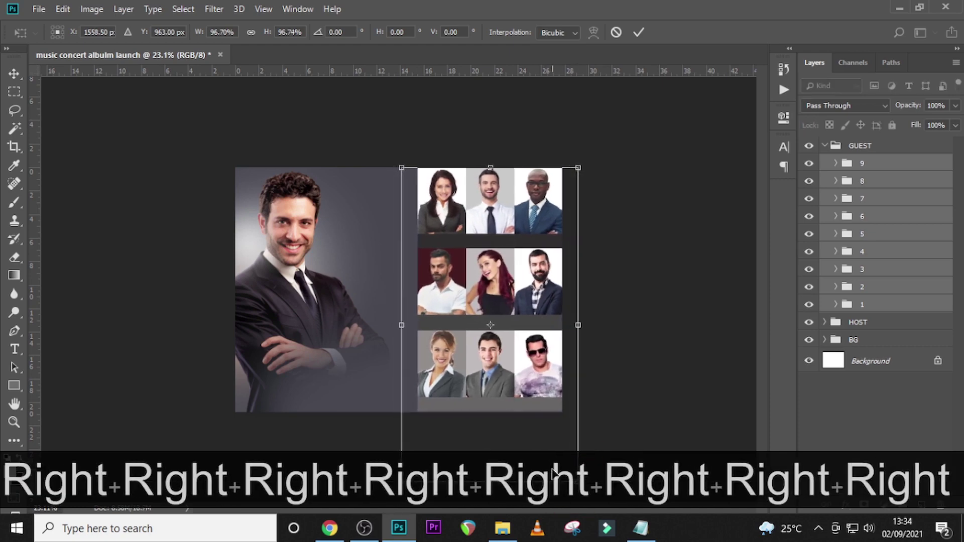
key(Return)
key(ctrl+0)
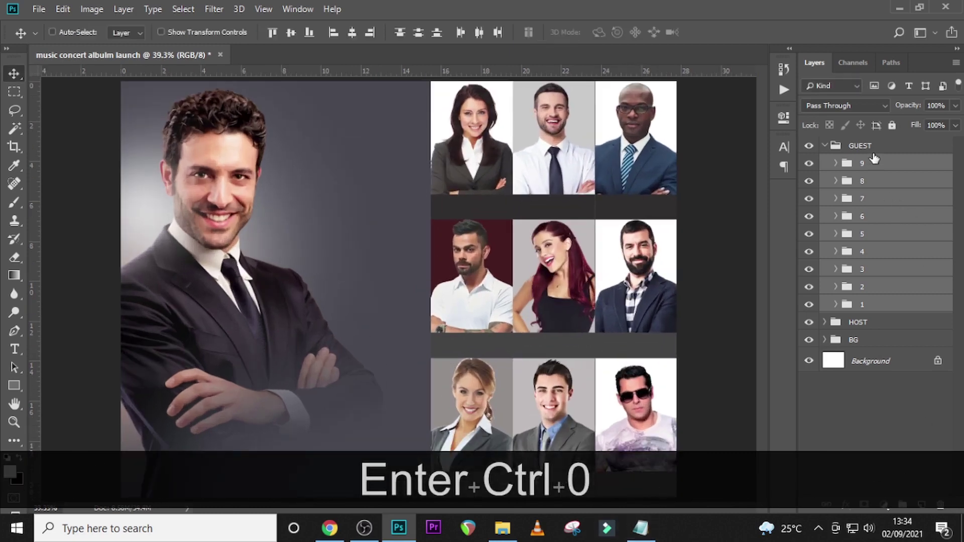
- Toggle the visibility of groups 9 through 6 to identify each group's photo
click(810, 164)
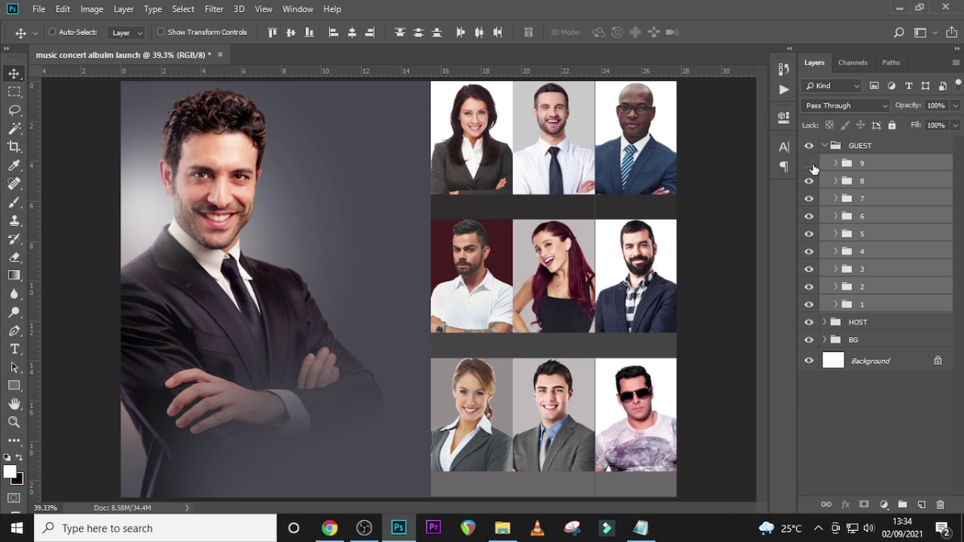
click(809, 164)
click(809, 181)
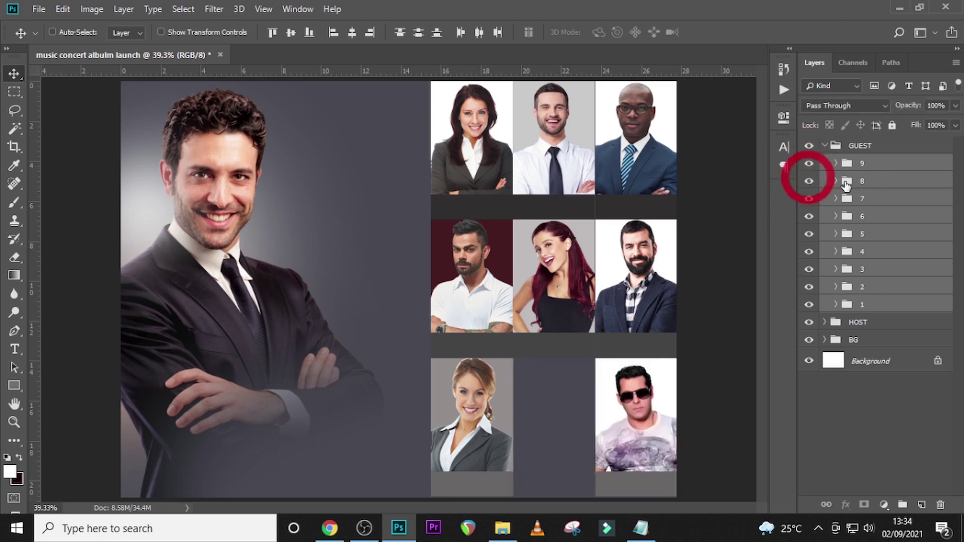
click(846, 185)
click(809, 199)
click(809, 200)
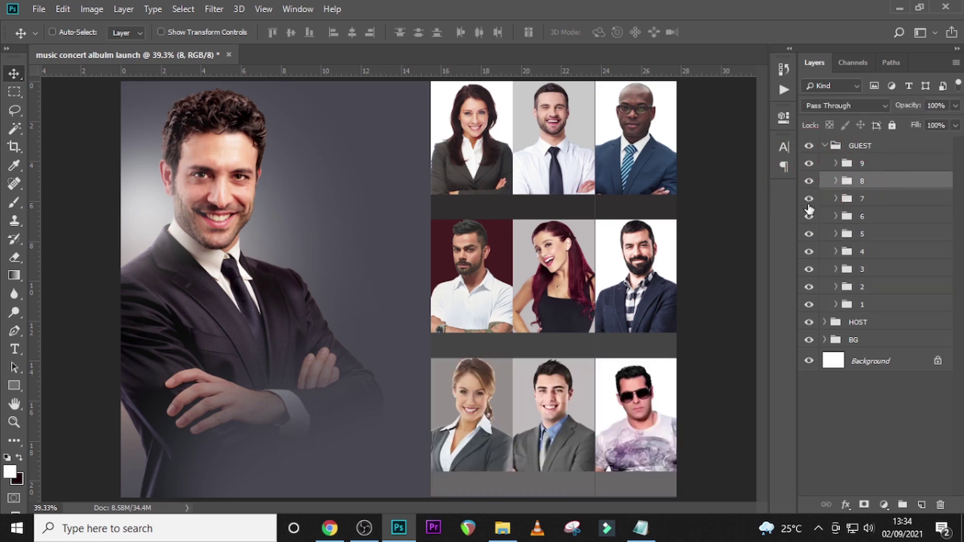
click(808, 216)
click(809, 216)
- Select groups 6, 9 and 3, nudge that right column left, and collapse GUEST
click(847, 217)
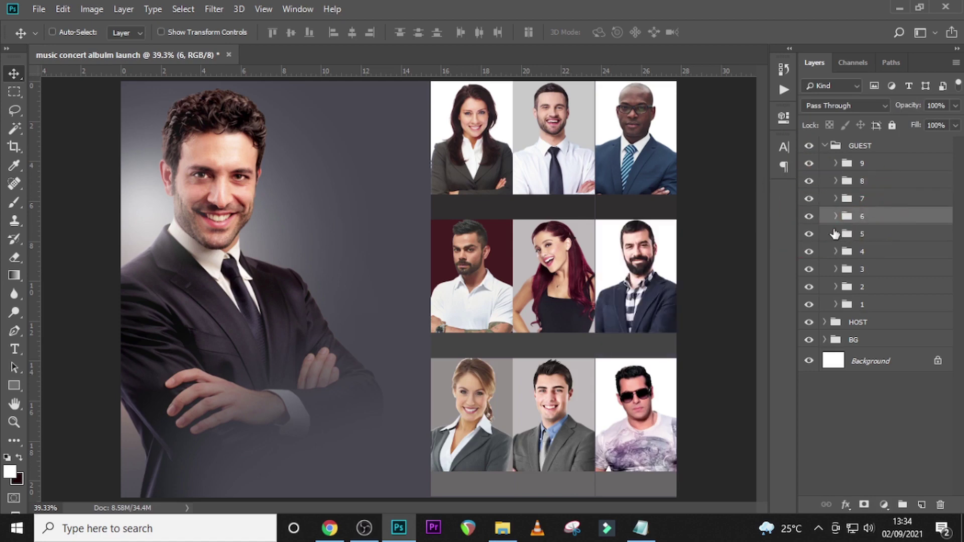
key(ctrl)
click(809, 163)
click(809, 163)
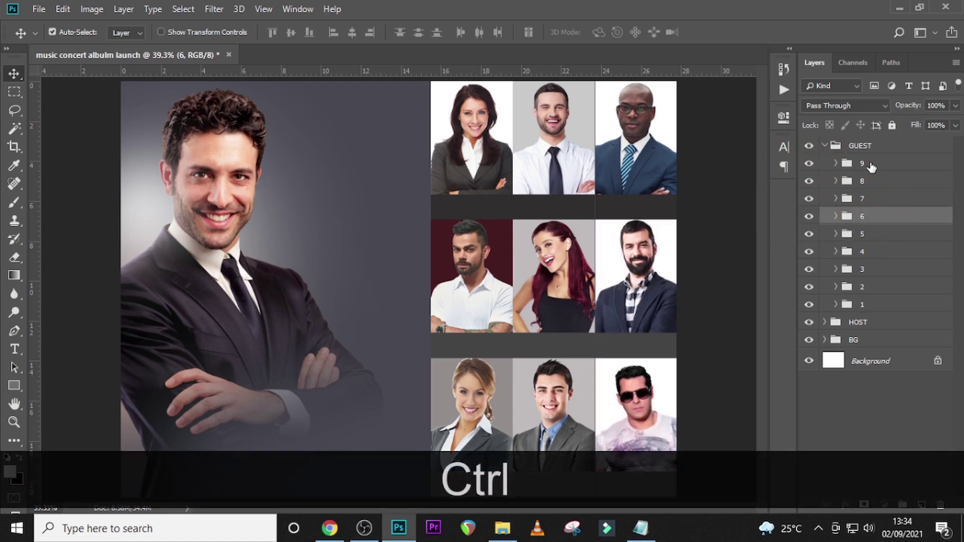
ctrl+click(862, 163)
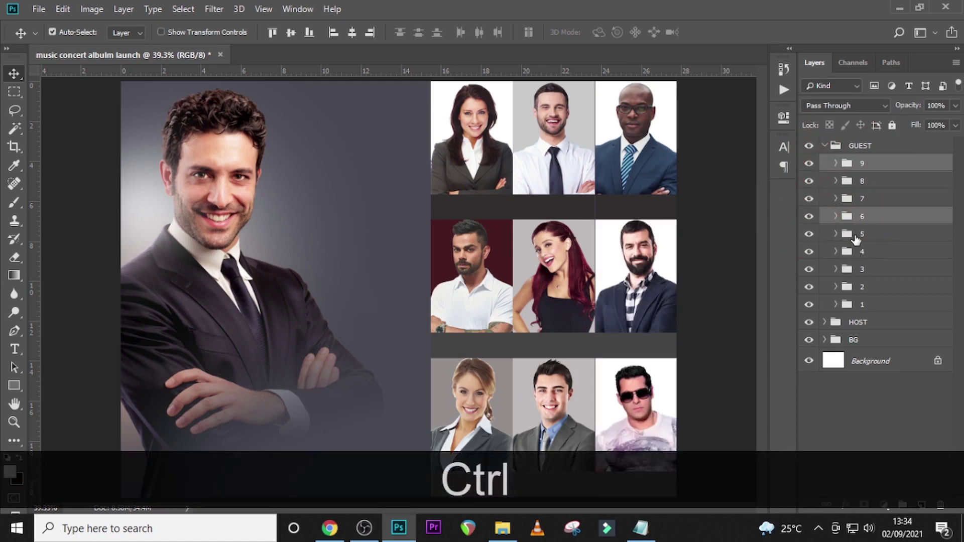
click(809, 269)
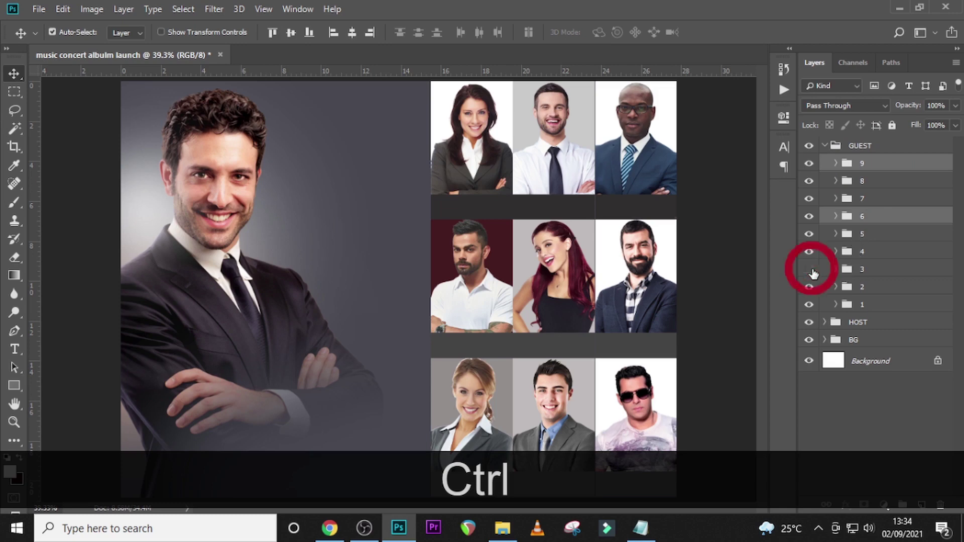
click(809, 269)
ctrl+click(862, 269)
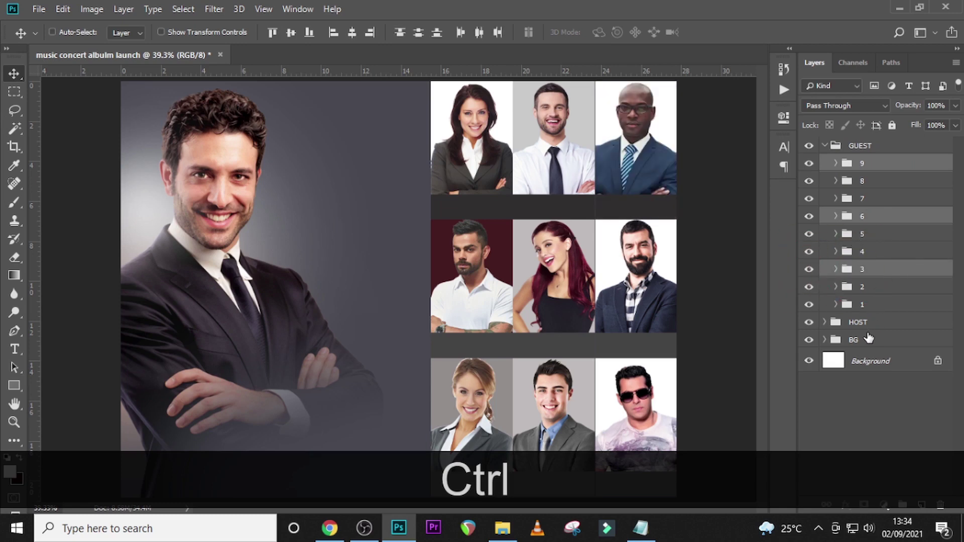
key(Left)
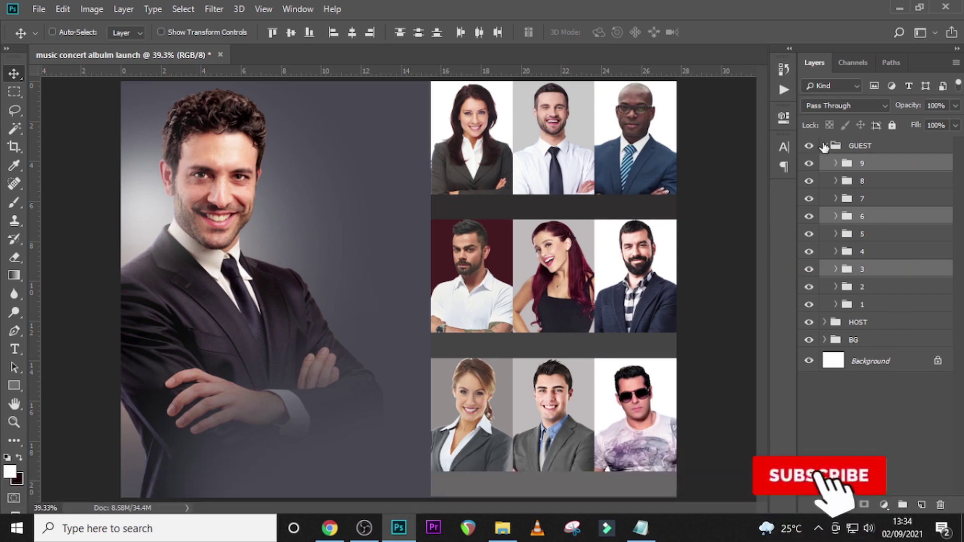
click(826, 146)
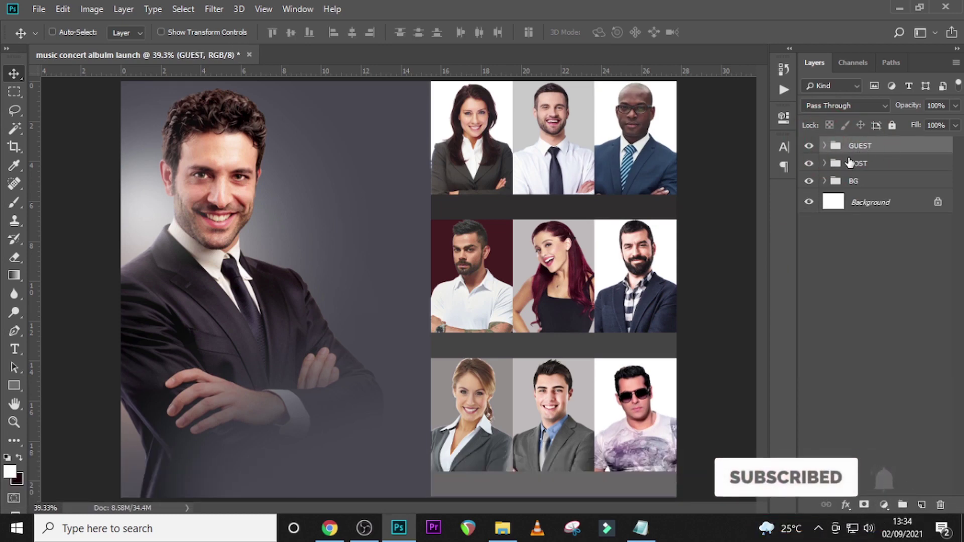
- Create a text layer containing the first guest's name copied from Notepad
key(t)
click(356, 181)
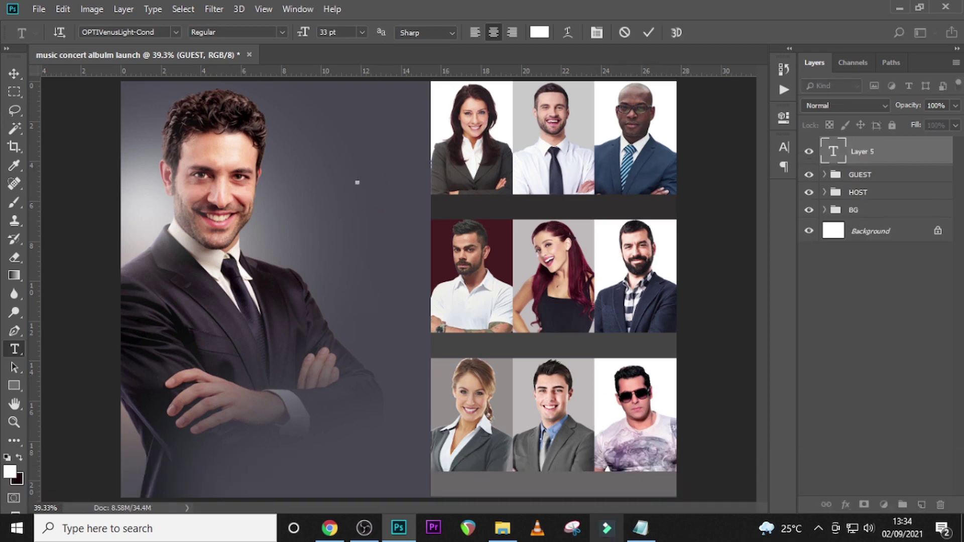
click(640, 527)
scroll(346, 239, up, 2)
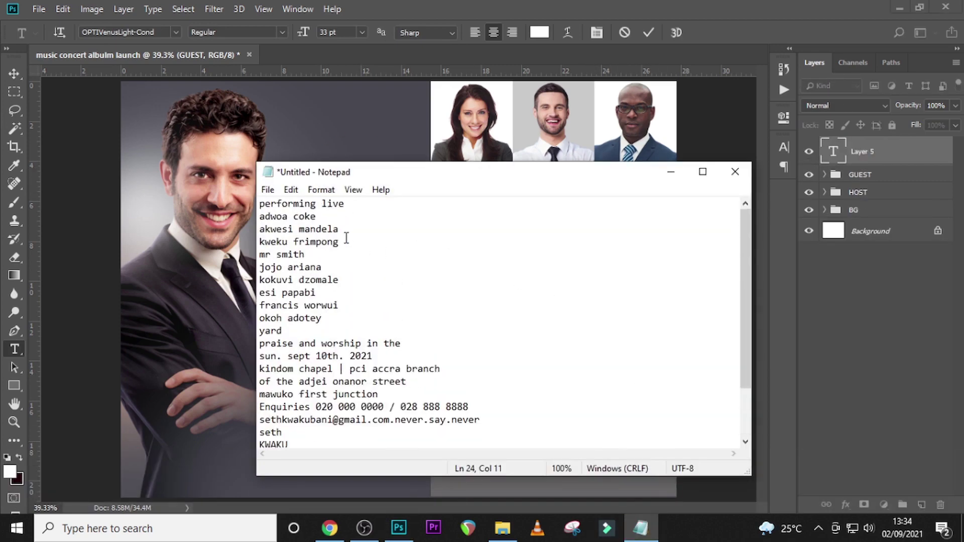
drag(318, 216, 258, 217)
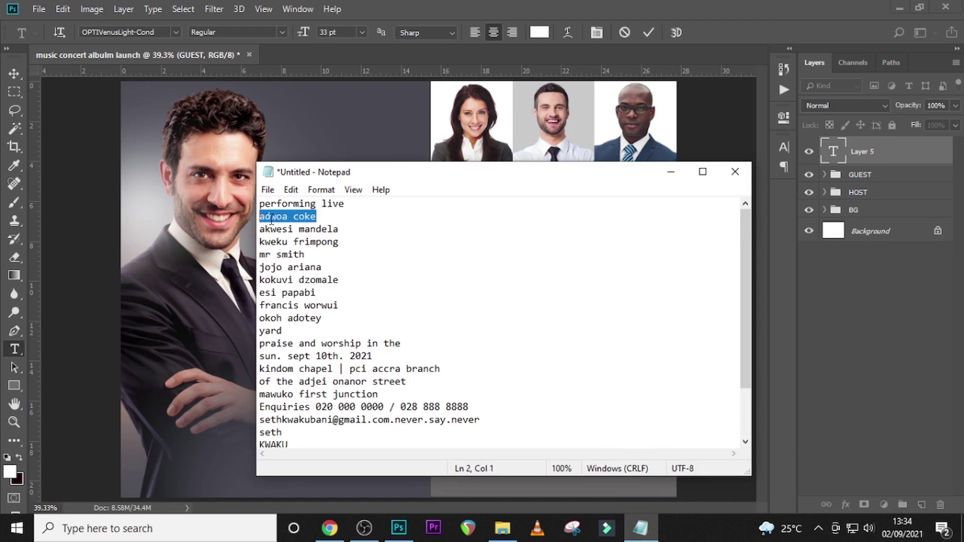
key(ctrl+c)
double_click(834, 148)
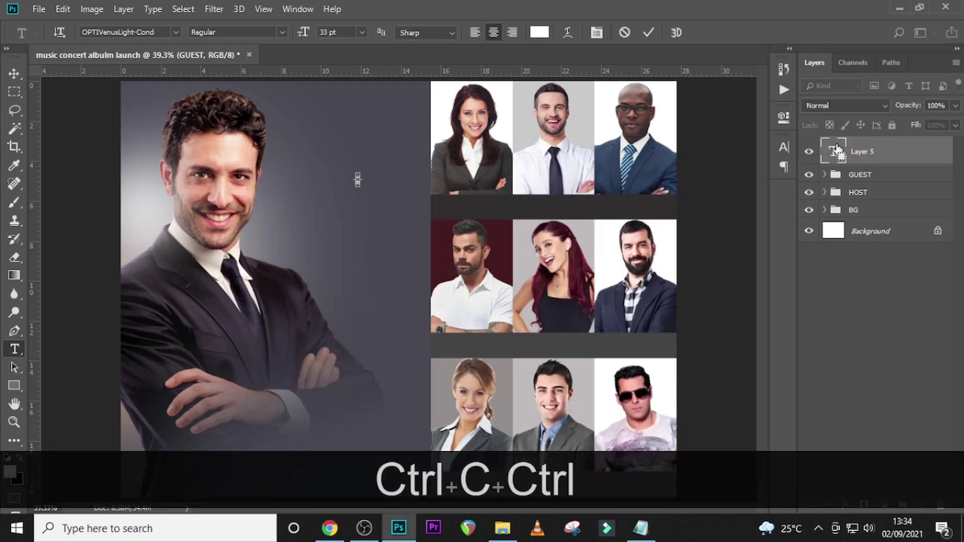
key(ctrl+v)
click(834, 150)
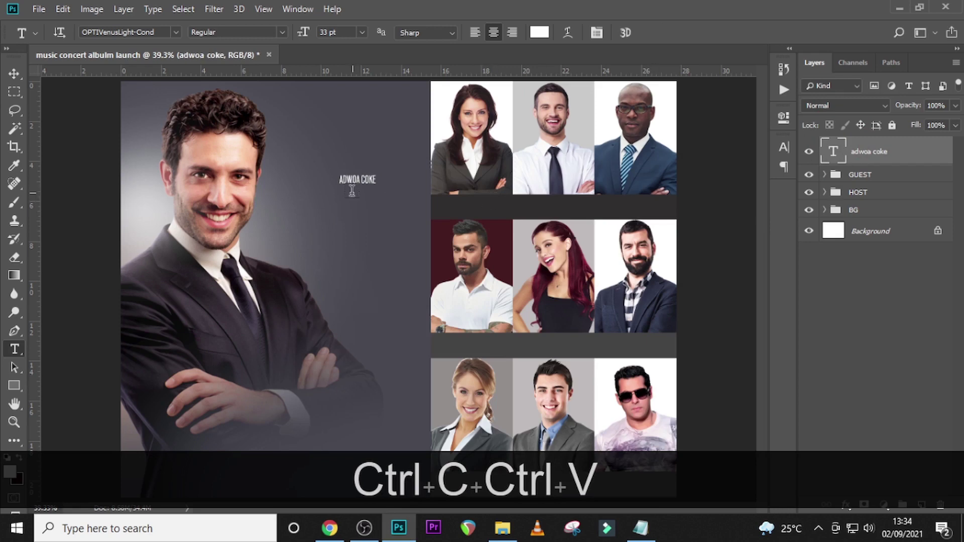
- Position the name in the strip under the first guest photo and fine-tune its placement
key(v)
drag(363, 183, 468, 212)
key(ctrl)
key(ctrl+equal)
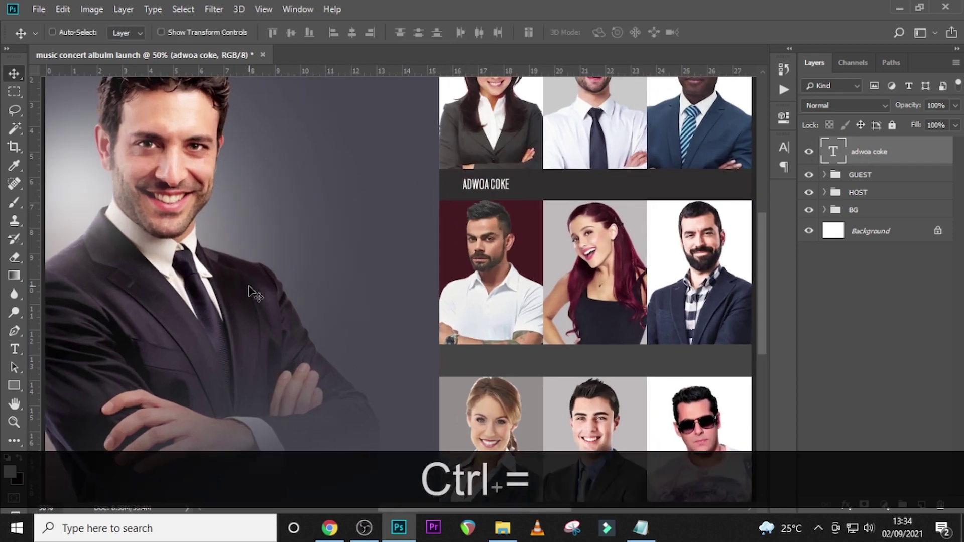
key(Down)
key(Up)
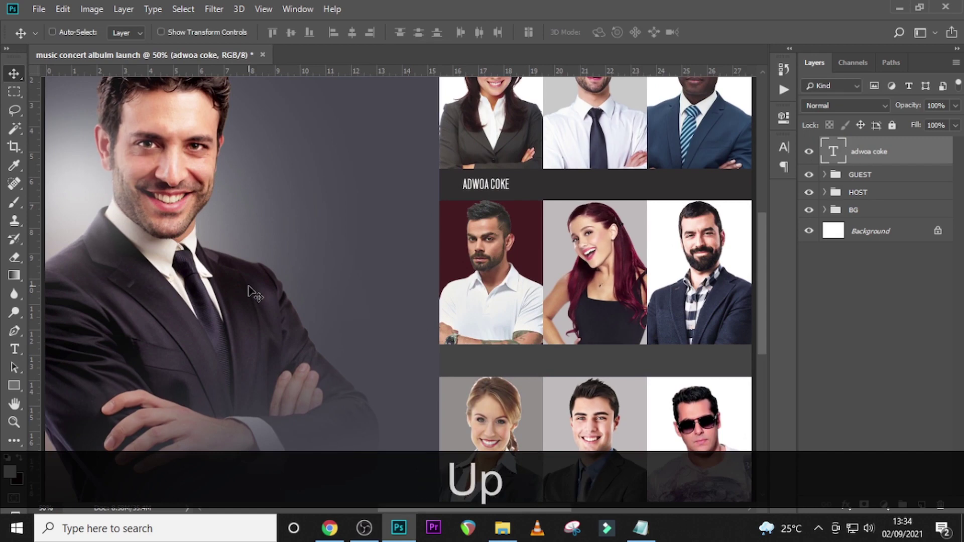
key(Down)
key(Up)
key(Up)
key(Up)
key(Up)
key(Up)
key(Up)
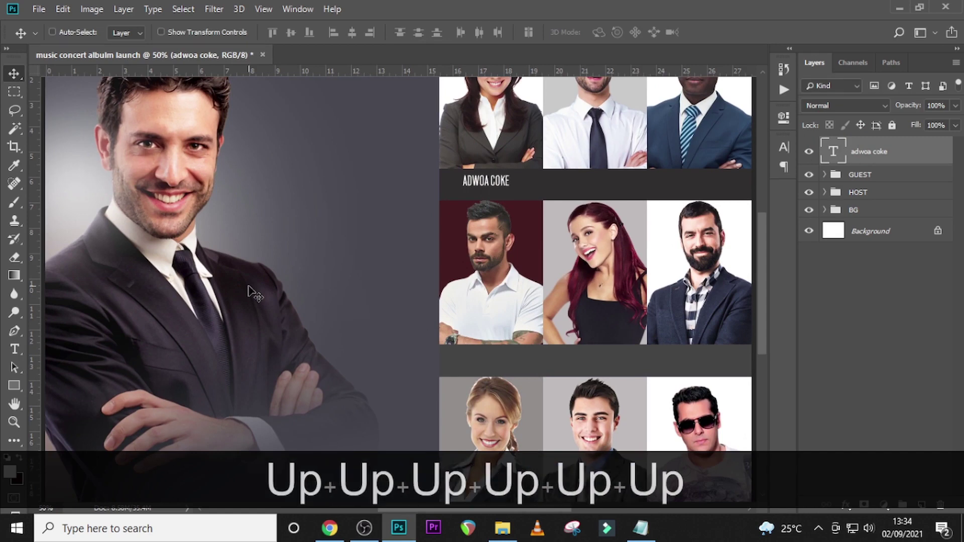
key(Down)
key(Down)
key(Down)
key(Down)
key(Down)
key(Down)
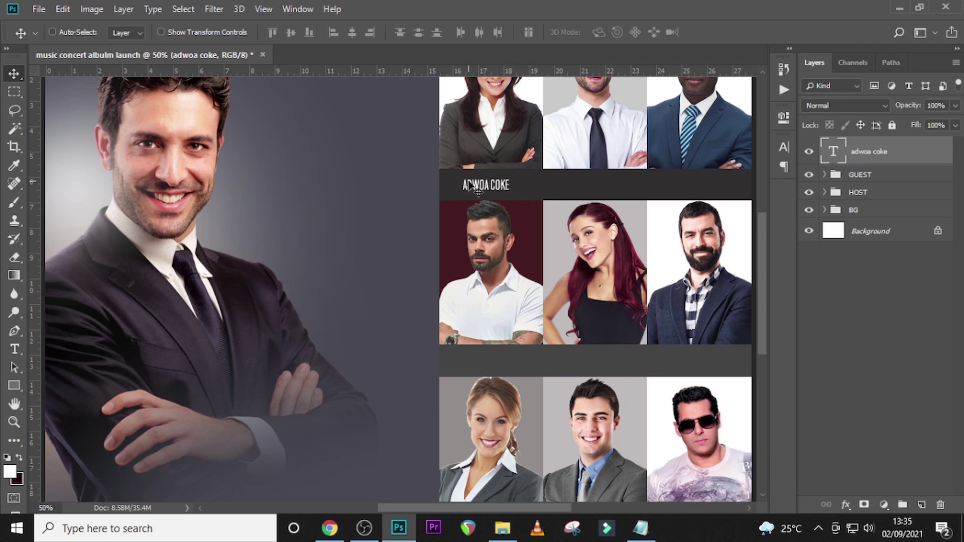
key(Right)
key(Right)
key(ctrl)
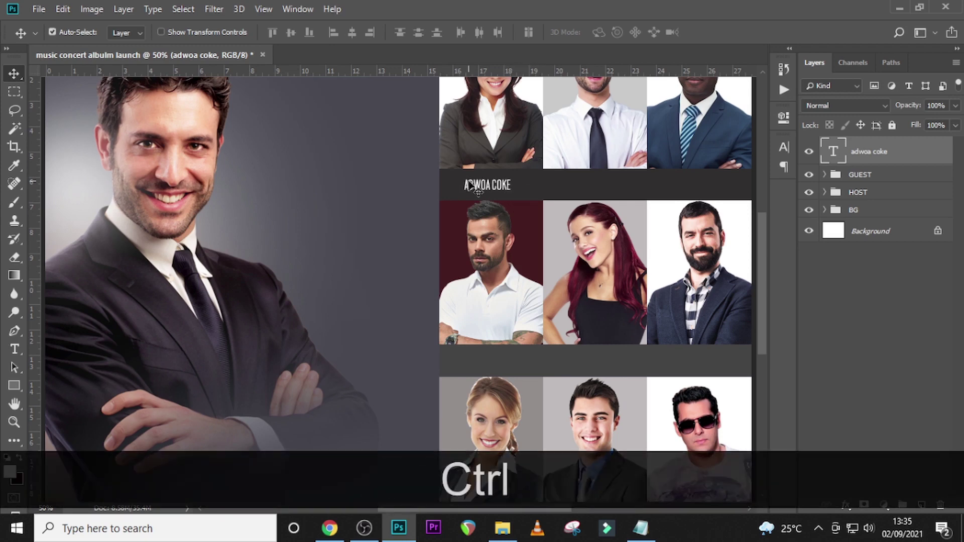
click(782, 147)
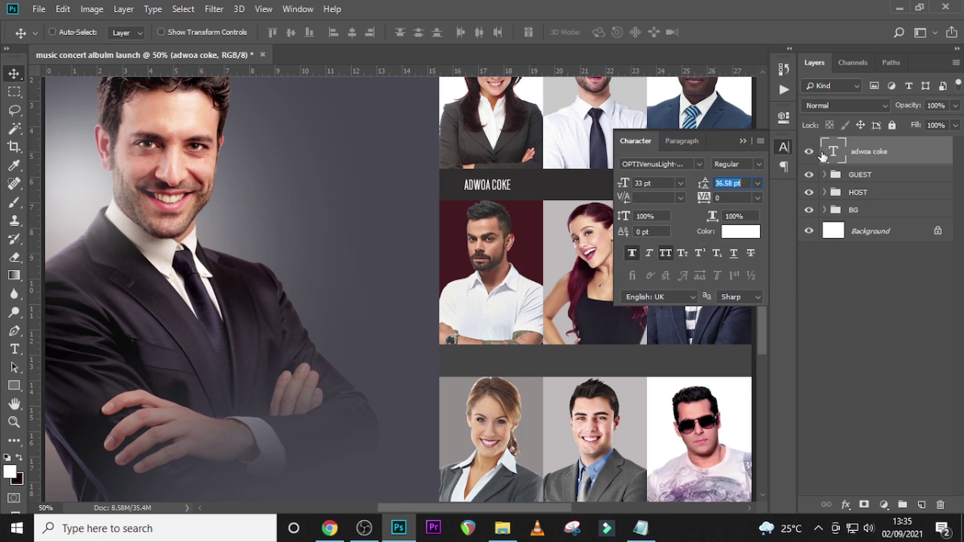
- Duplicate the first name caption, place it under the second photo with the second guest's name
click(861, 151)
key(ctrl+j)
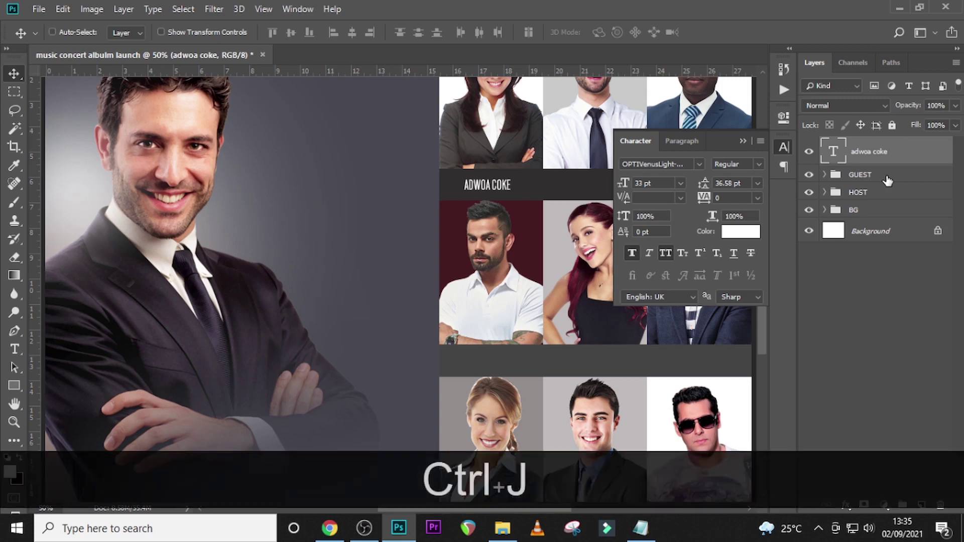
click(742, 140)
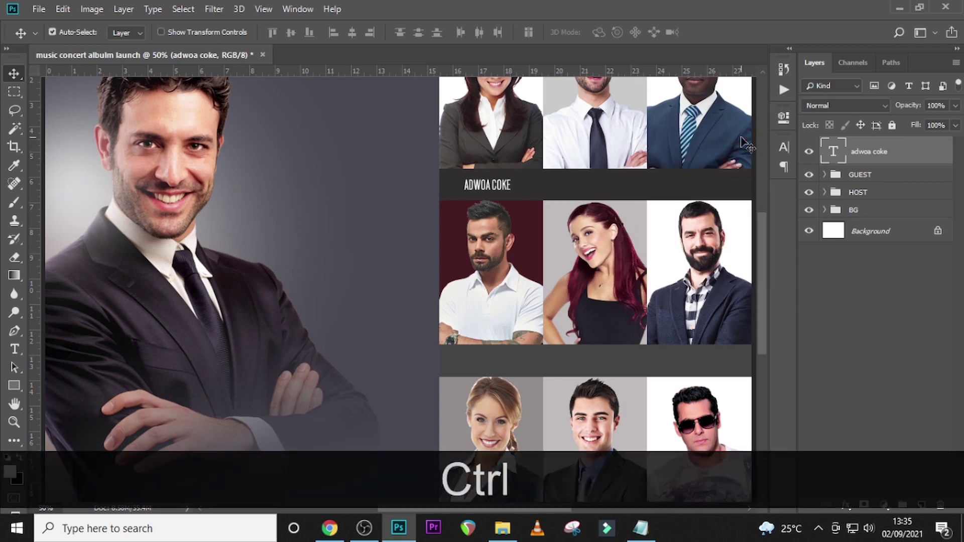
key(ctrl+j)
drag(479, 186, 586, 195)
click(642, 528)
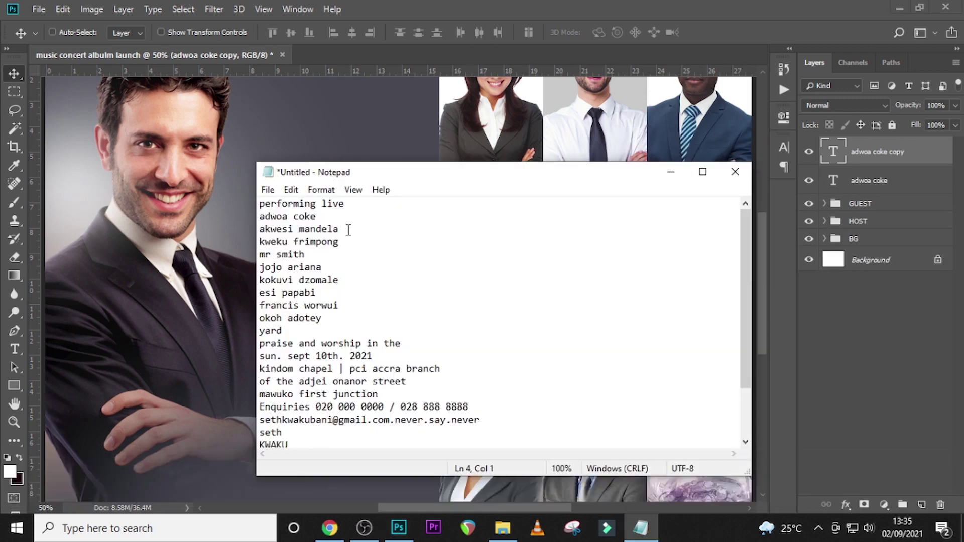
drag(347, 230, 259, 230)
key(ctrl+c)
key(ctrl+v)
- Add a caption under the third photo with the third guest's name from the list
drag(595, 189, 702, 190)
click(641, 529)
drag(346, 242, 259, 243)
key(ctrl+c)
click(671, 172)
double_click(834, 151)
key(ctrl+v)
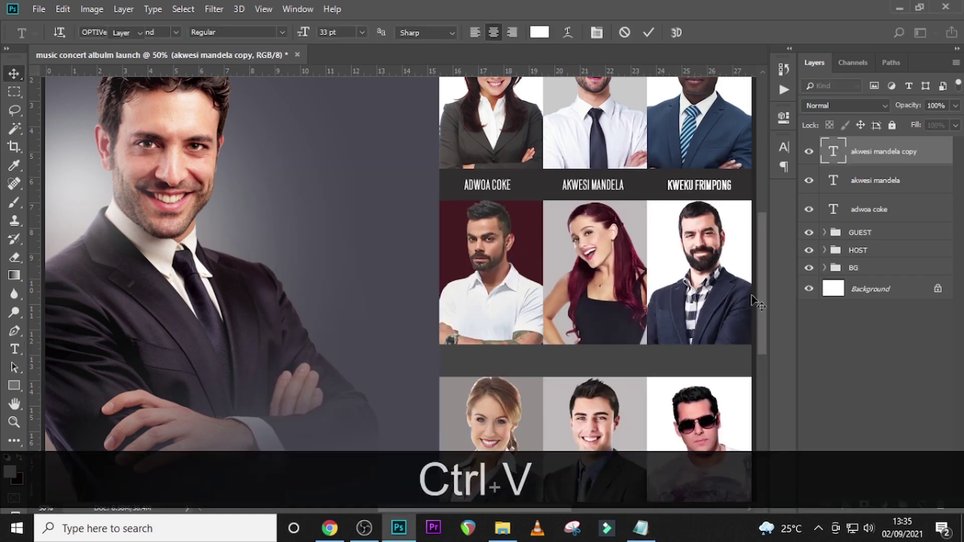
click(641, 528)
key(ctrl+c)
key(ctrl+j)
key(ctrl+v)
- Add name captions under the second-row right and left photos
drag(705, 187, 596, 361)
key(Up)
key(Up)
key(Up)
key(ctrl+j)
key(ctrl+c)
key(ctrl+v)
key(ctrl+j)
click(642, 528)
drag(347, 280, 259, 280)
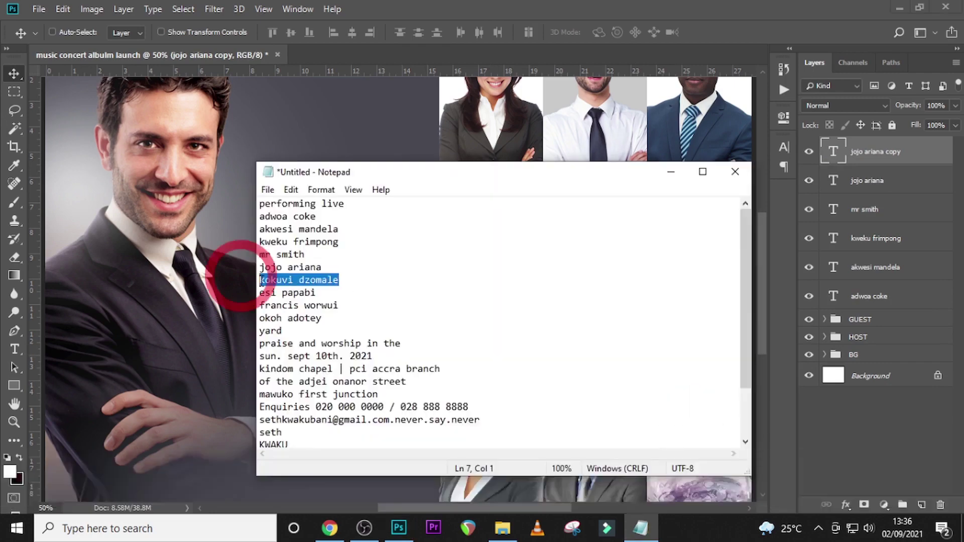
key(ctrl+c)
drag(595, 362, 490, 361)
key(ctrl+v)
- Add a name caption under the bottom-left photo
scroll(351, 251, down, 3)
key(ctrl+j)
drag(496, 200, 496, 375)
click(641, 528)
drag(317, 289, 370, 289)
key(ctrl+c)
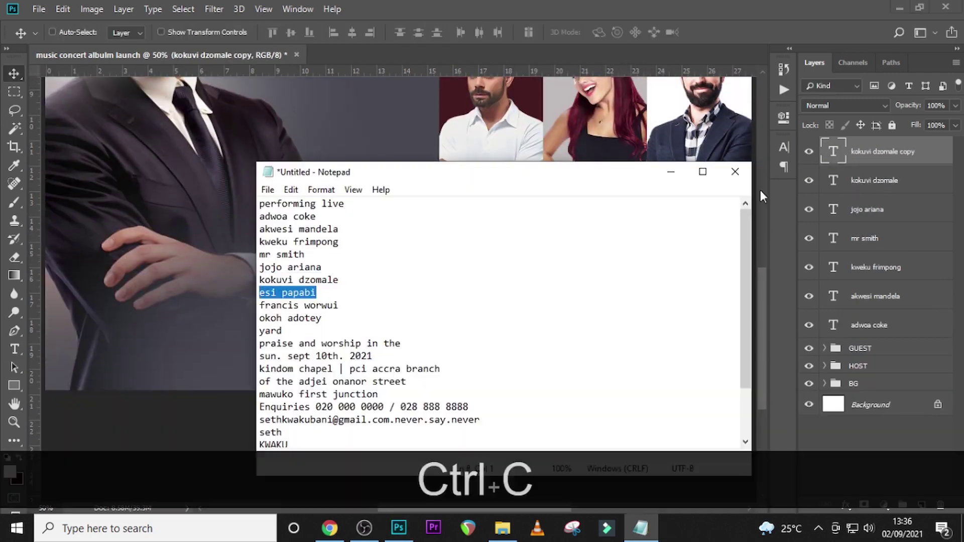
key(ctrl+v)
key(ctrl+j)
- Add the last name captions under the bottom-middle and bottom-right photos
click(641, 528)
double_click(834, 151)
drag(490, 374, 700, 374)
key(ctrl+v)
key(ctrl+j)
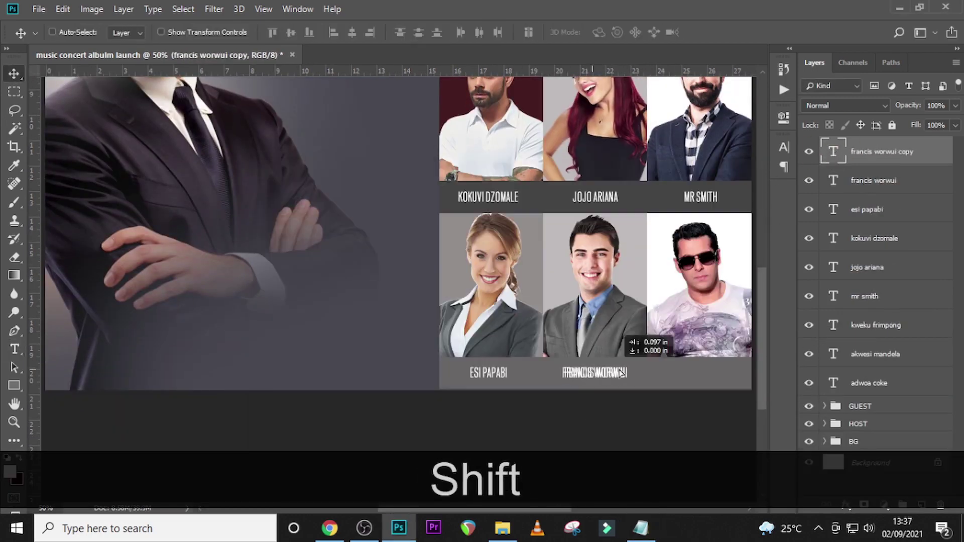
click(641, 528)
drag(267, 191, 319, 191)
key(ctrl+c)
double_click(834, 151)
key(ctrl+v)
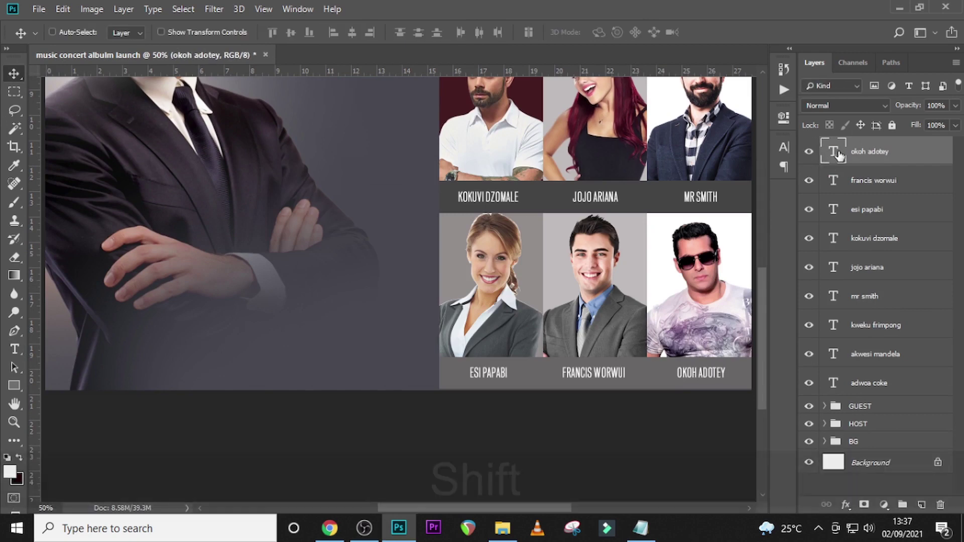
- Group all nine name text layers into a folder named NAMES and fit the flyer in view
shift+click(855, 383)
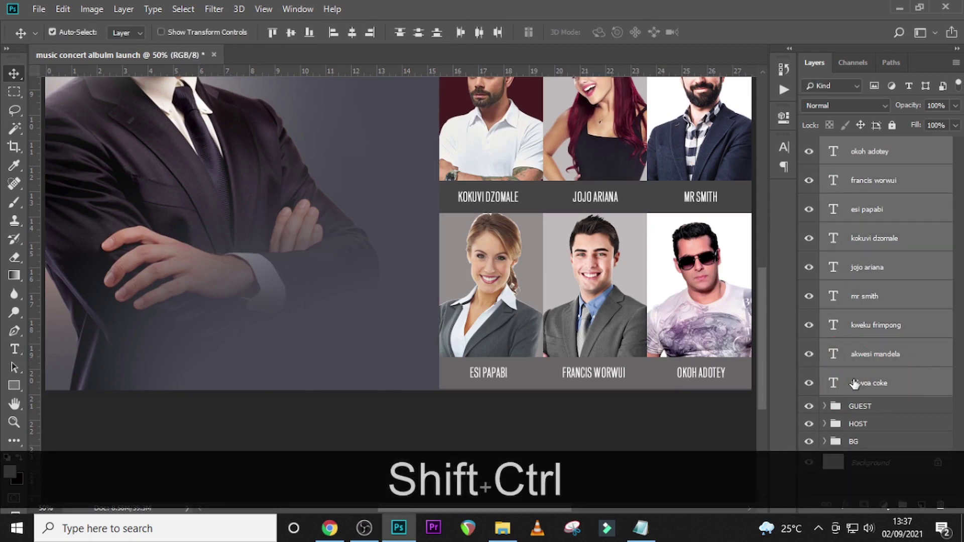
key(ctrl+shift+g)
double_click(860, 146)
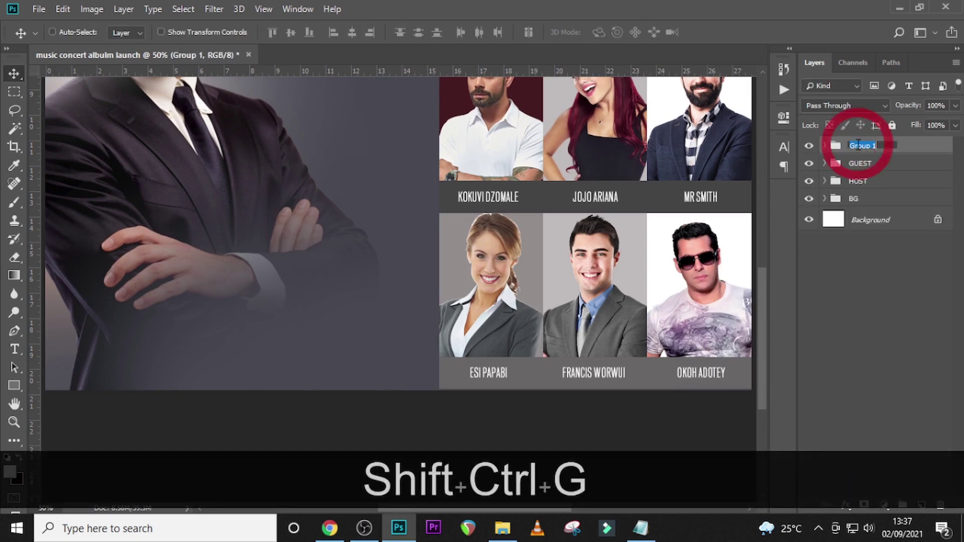
key(Caps_Lock)
text(NAMES)
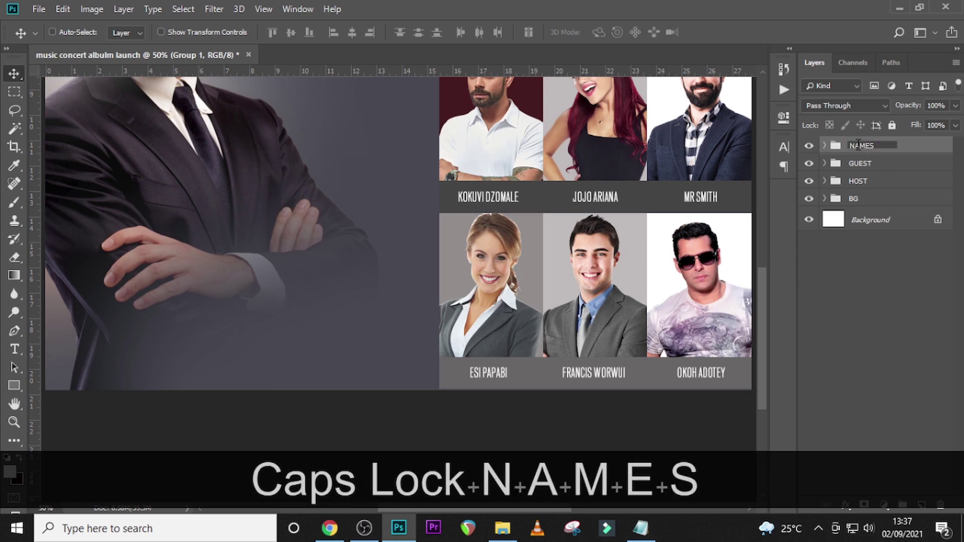
key(Return)
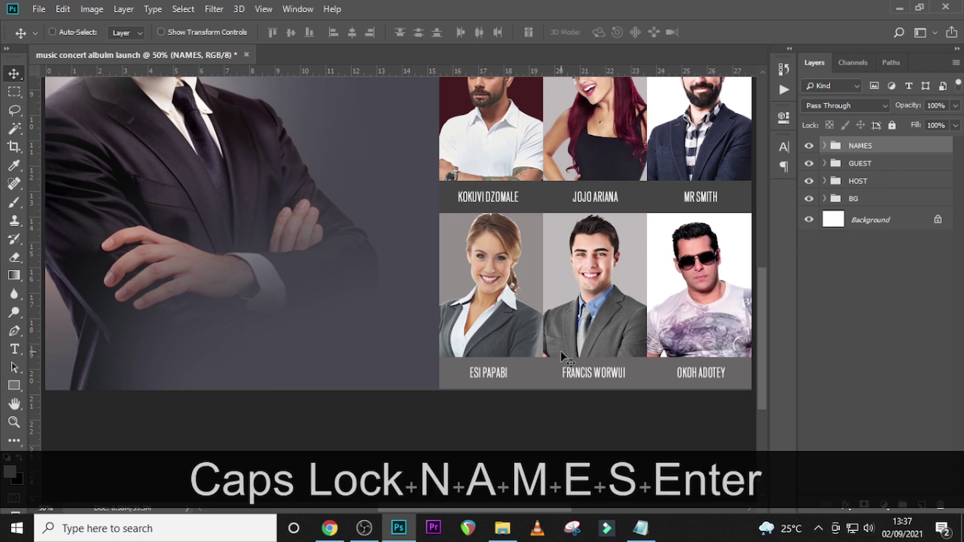
key(ctrl+0)
click(640, 527)
- Paste the word 'yard' from the notes as a new text layer on the host's jacket
key(Down)
key(End)
key(shift+Home)
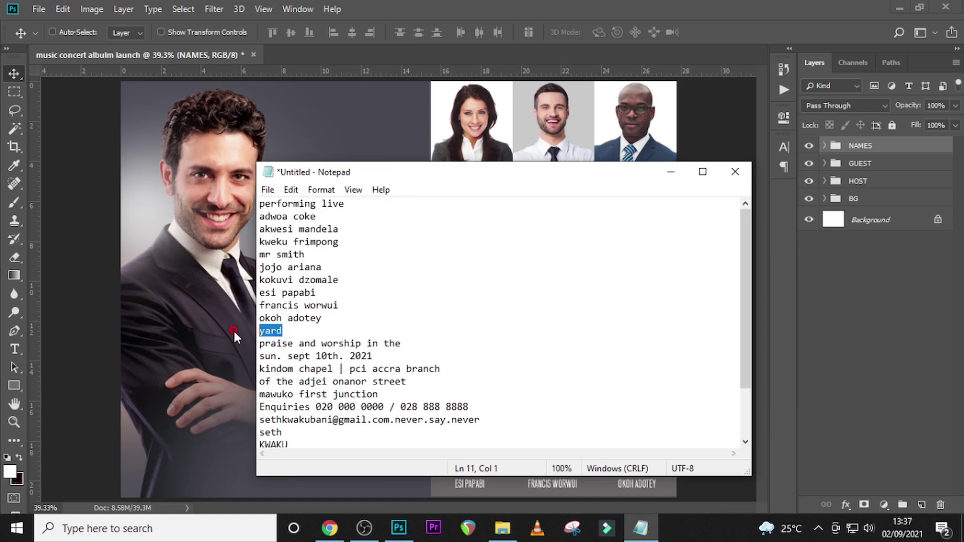
click(851, 151)
key(t)
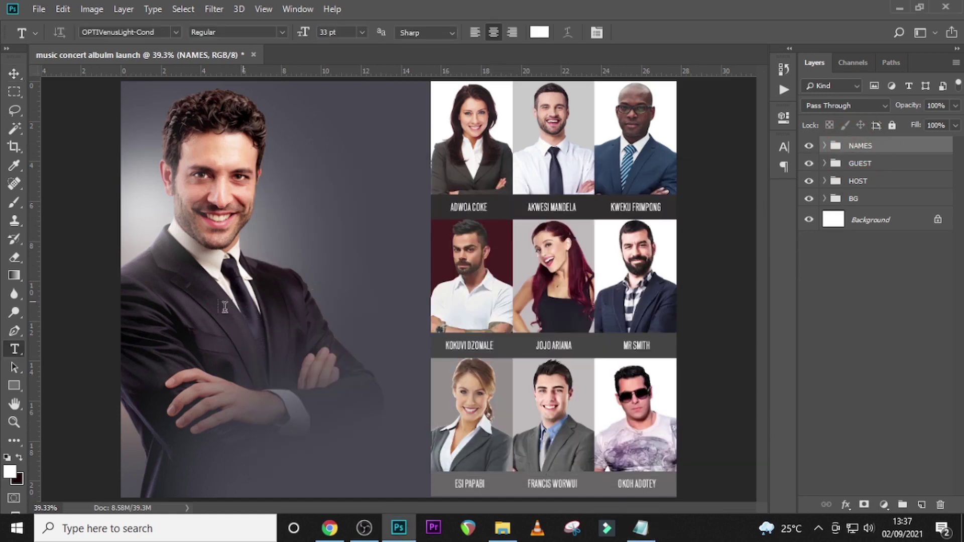
click(209, 315)
key(ctrl+v)
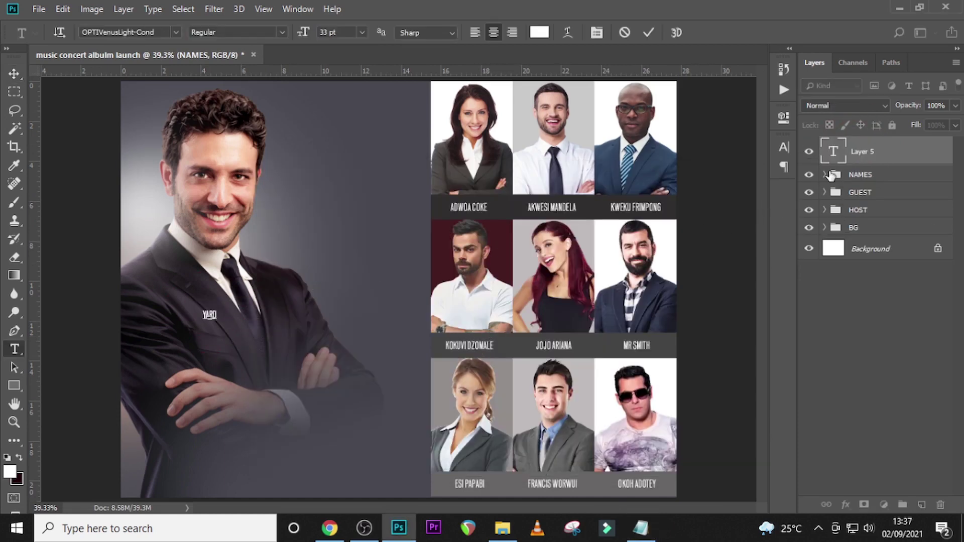
click(834, 151)
- Style 'yard' in Raleway Black, lowercase with All Caps off, and -80 tracking
click(783, 147)
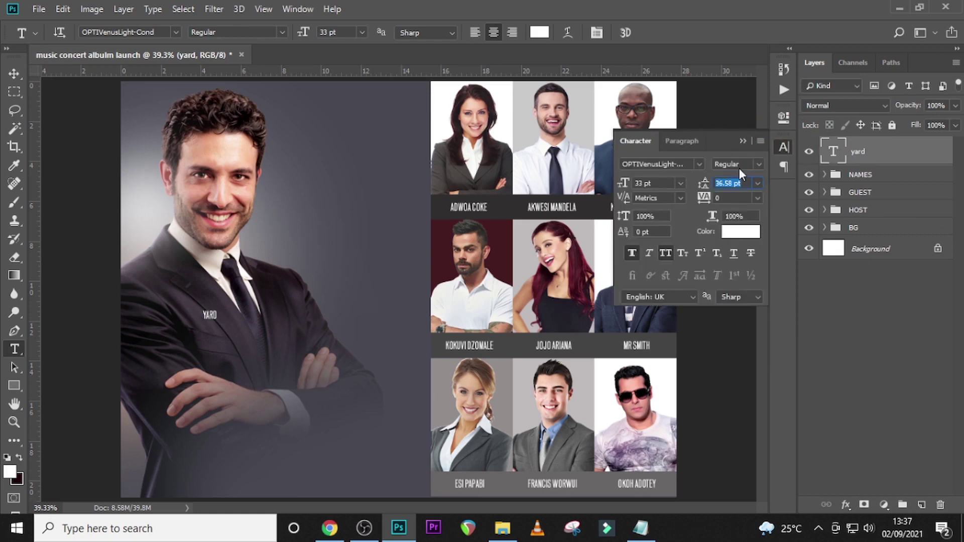
click(698, 163)
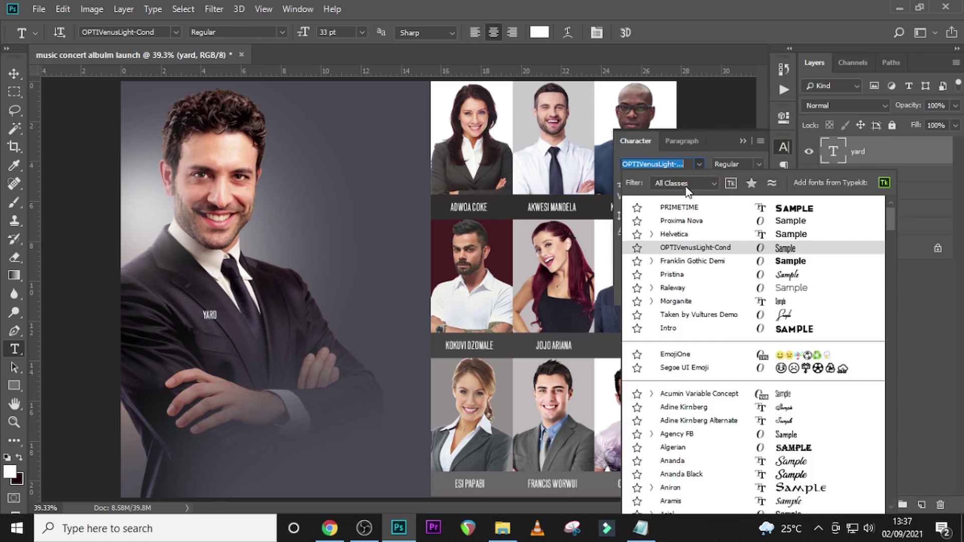
click(675, 287)
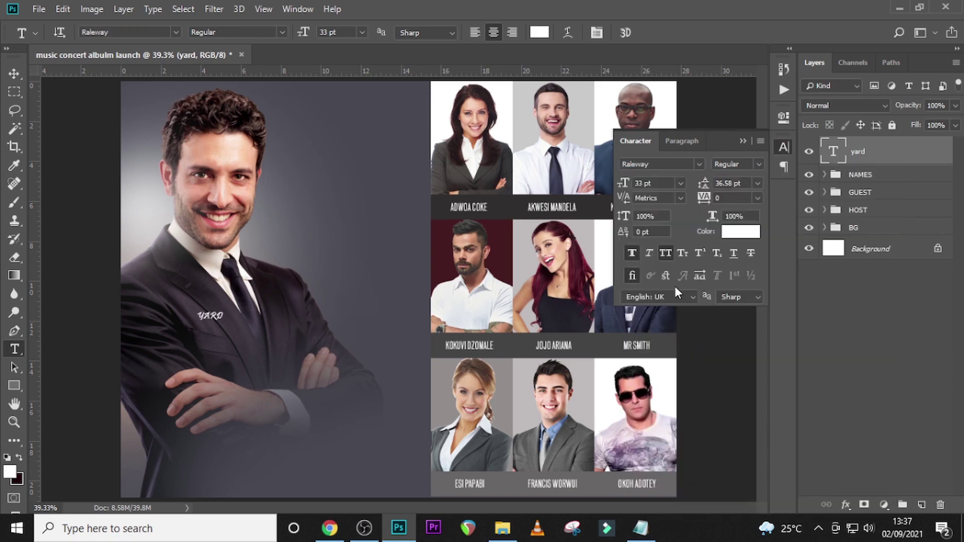
click(667, 254)
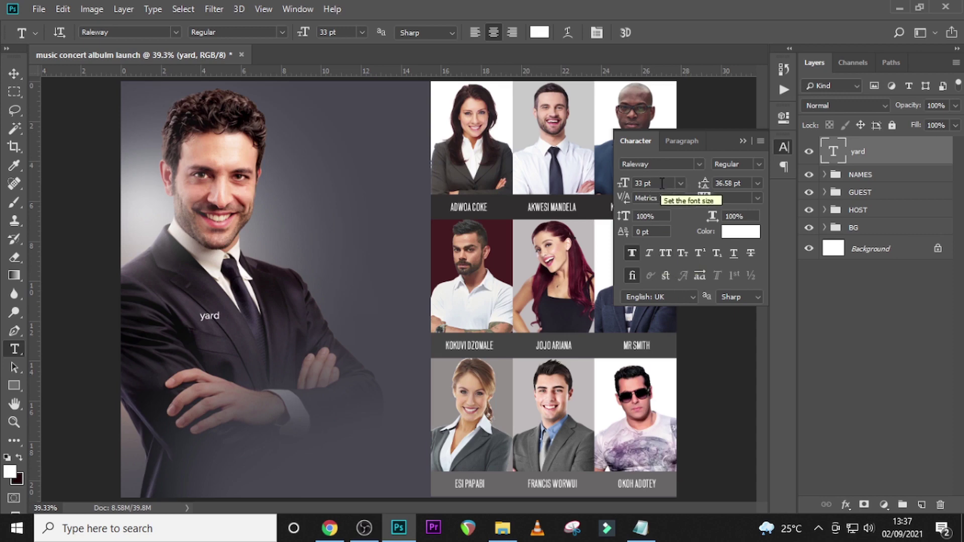
click(622, 183)
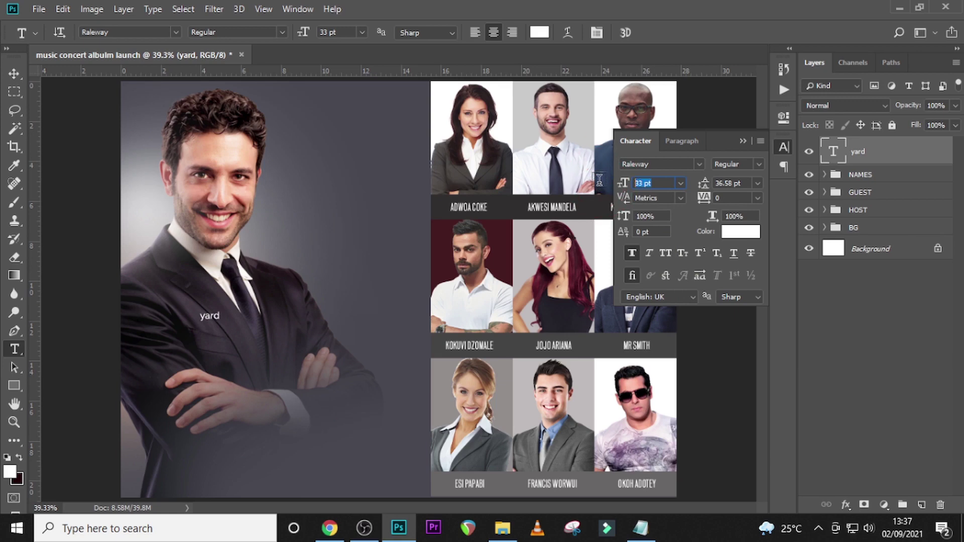
text(3)
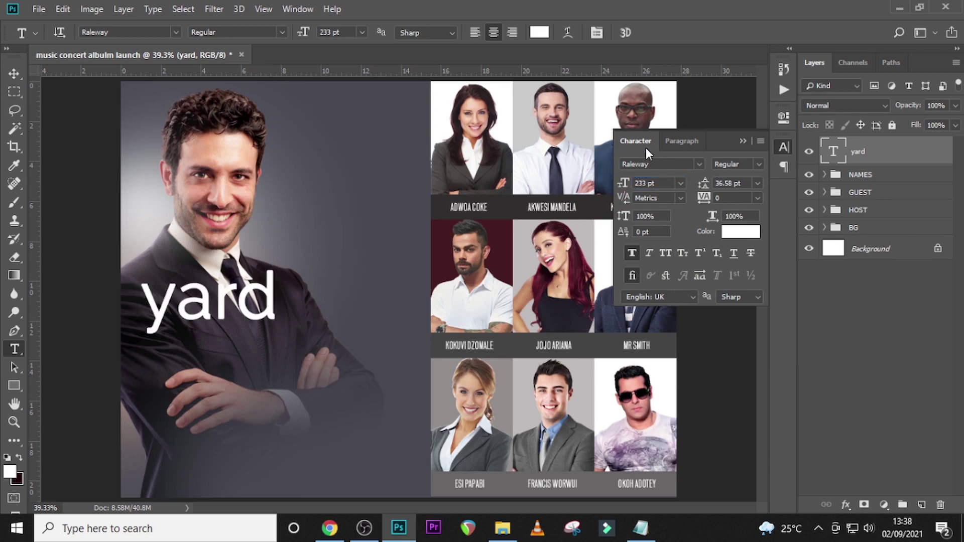
click(758, 165)
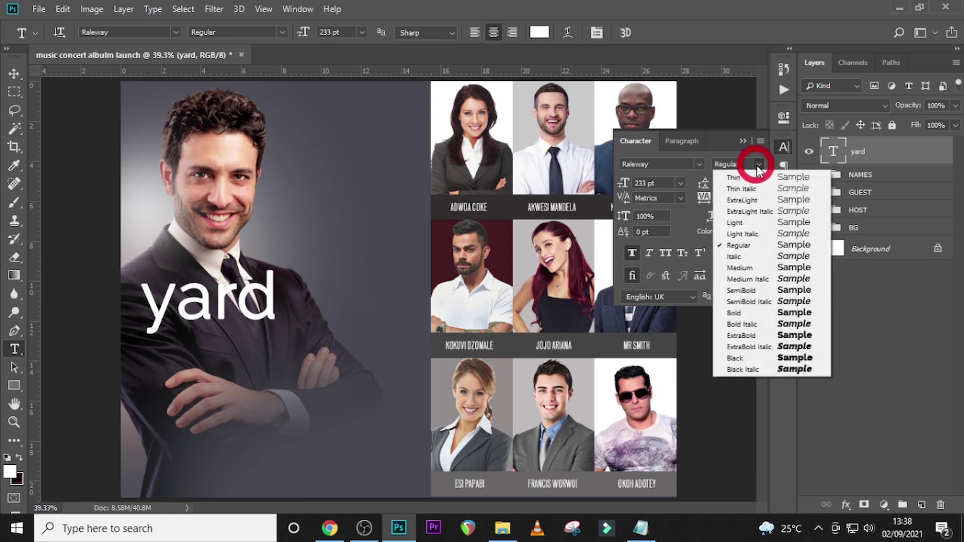
click(738, 356)
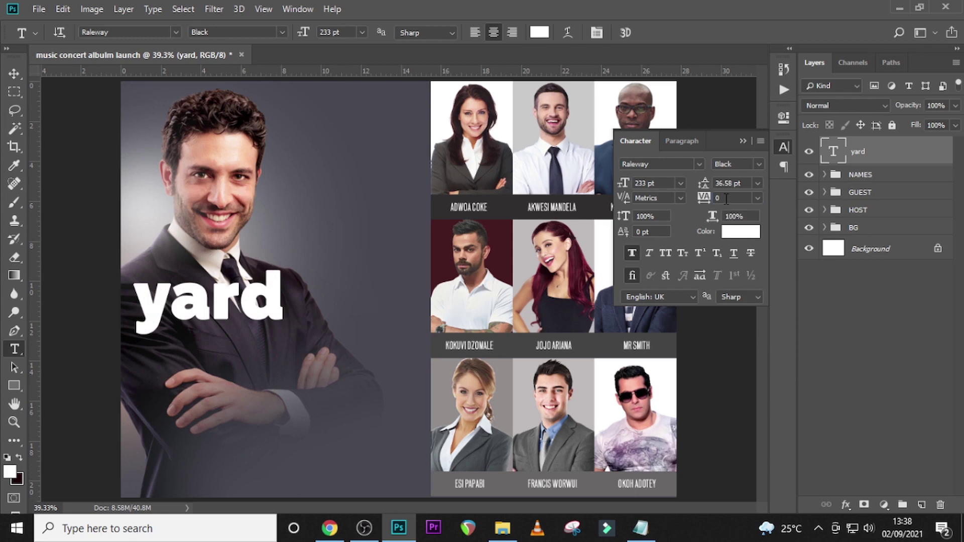
click(701, 199)
text(-80)
key(Return)
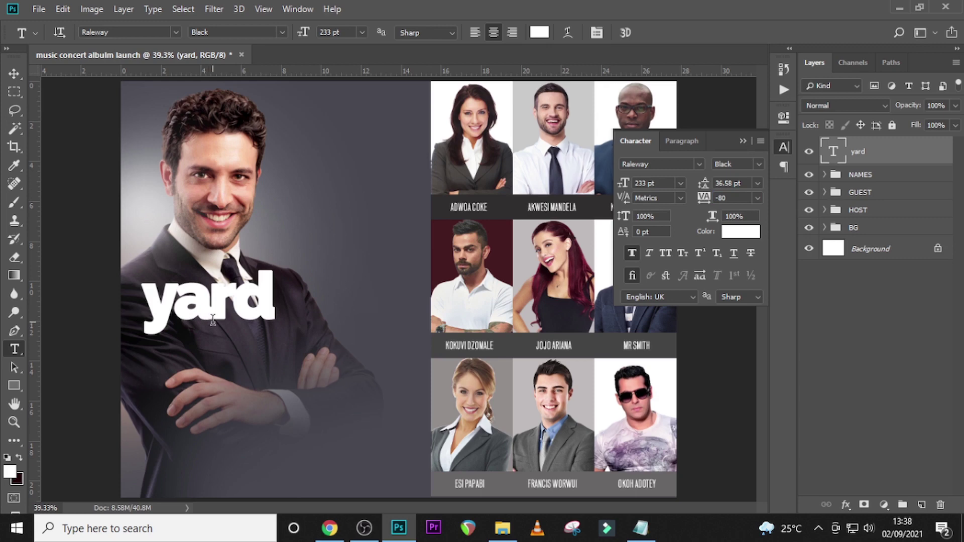
click(629, 254)
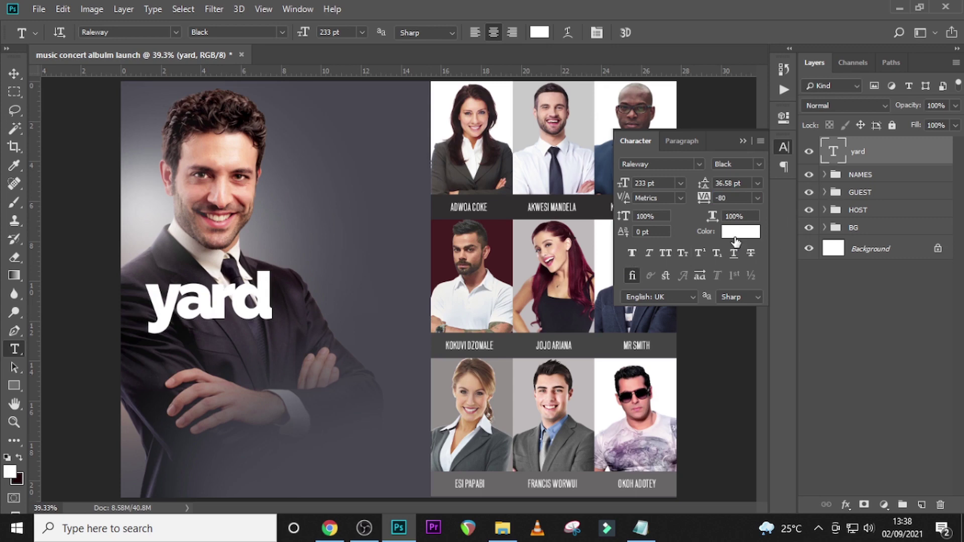
- Enlarge 'yard' to 392 pt, position it across the jacket, and show the guides
key(v)
drag(214, 293, 250, 325)
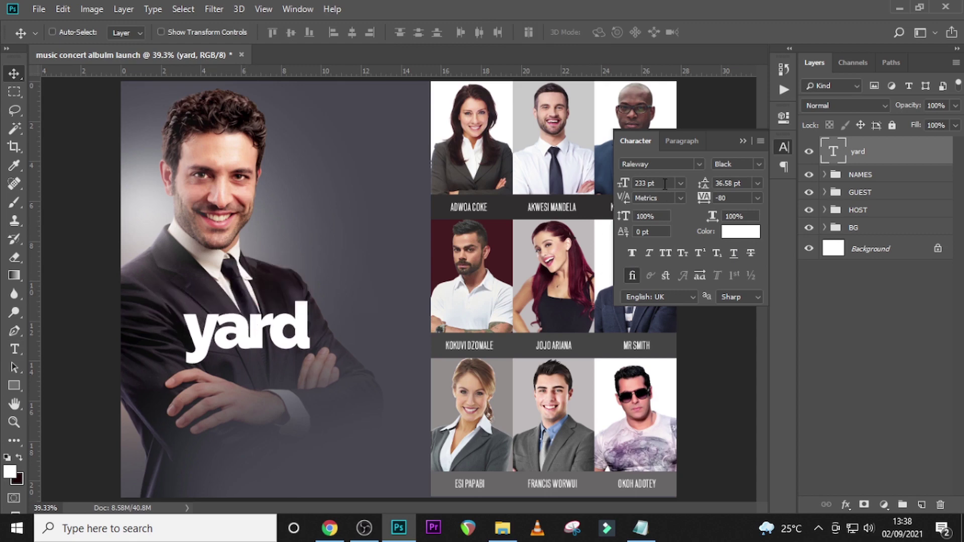
click(665, 184)
text(392)
key(Return)
drag(241, 287, 261, 301)
key(ctrl+t)
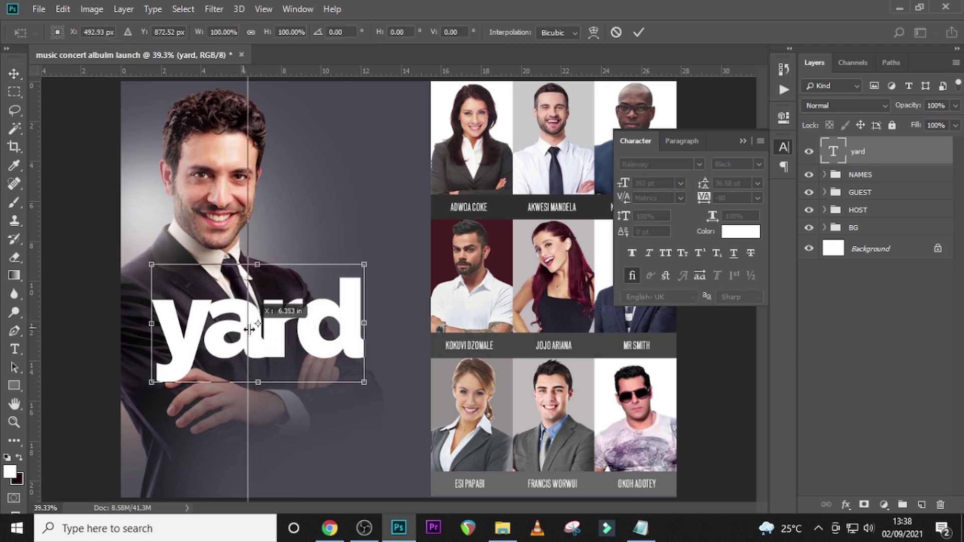
key(Return)
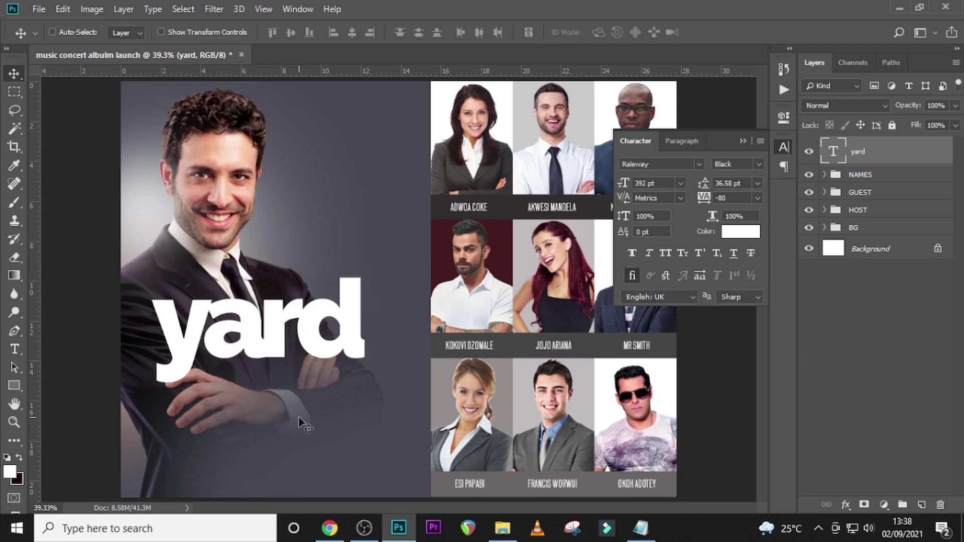
key(ctrl+semicolon)
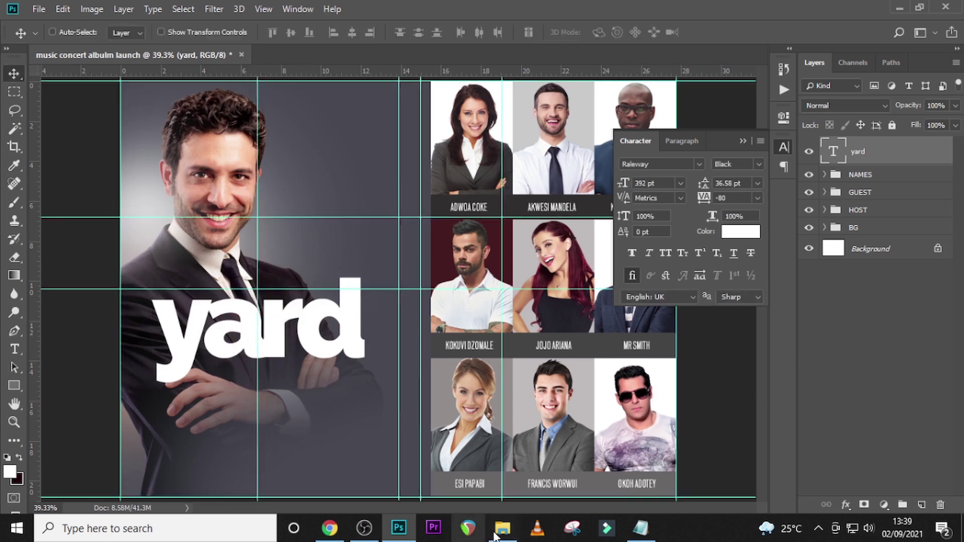
- Drag the GetPaidStock silver texture JPG from the U12 folder onto the flyer over the title
click(502, 529)
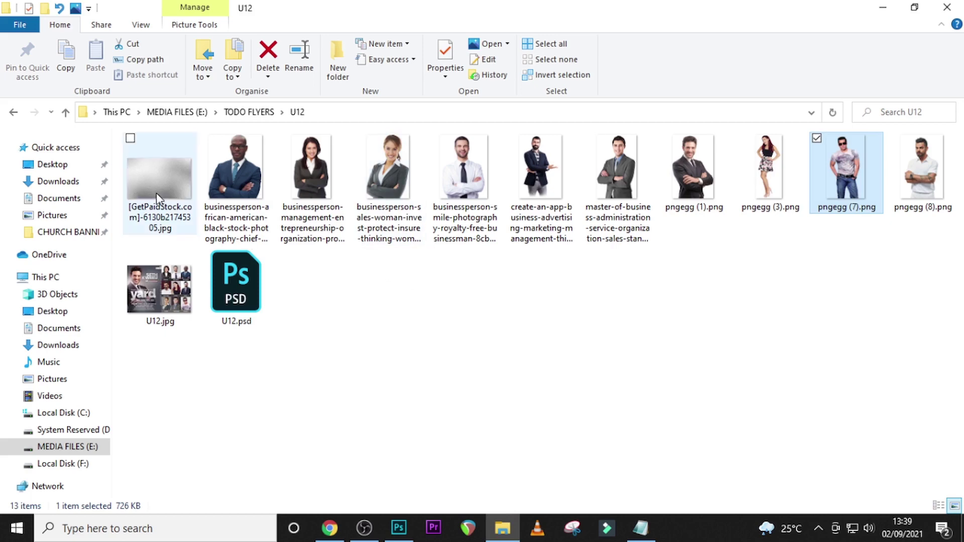
drag(169, 184, 538, 381)
drag(459, 322, 346, 350)
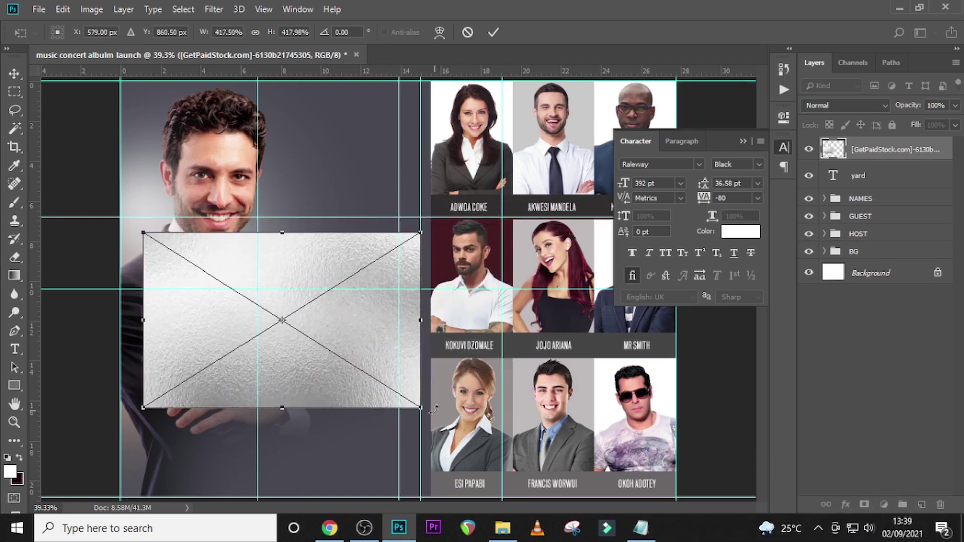
- Resize the texture over 'yard', clip it to the text, then select pngegg (1) in HOST
drag(422, 410, 391, 372)
drag(365, 325, 363, 333)
key(Return)
right_click(879, 157)
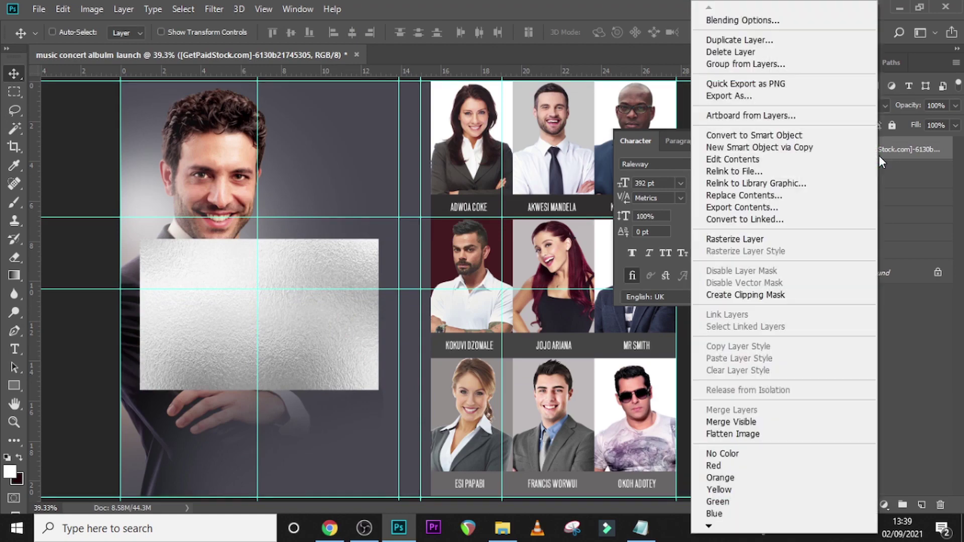
click(731, 294)
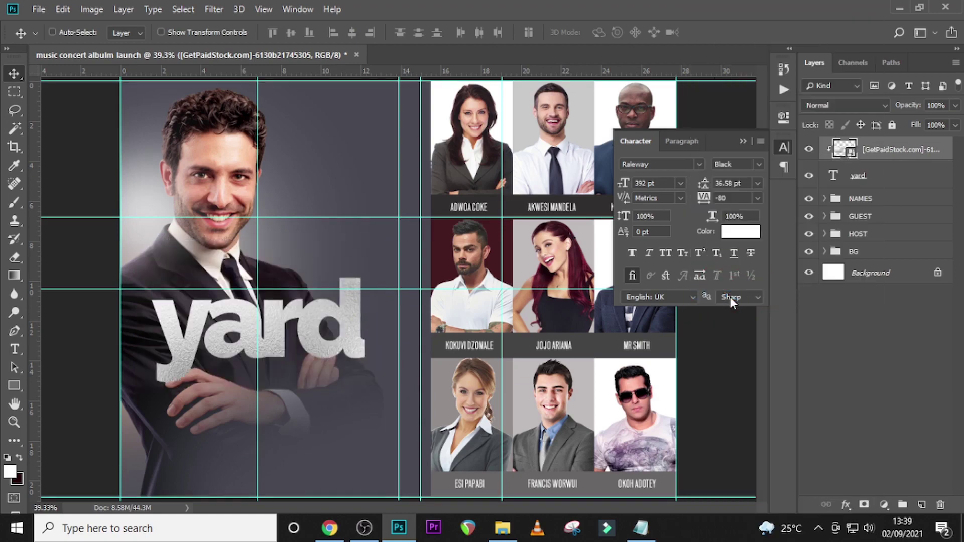
click(824, 234)
click(880, 333)
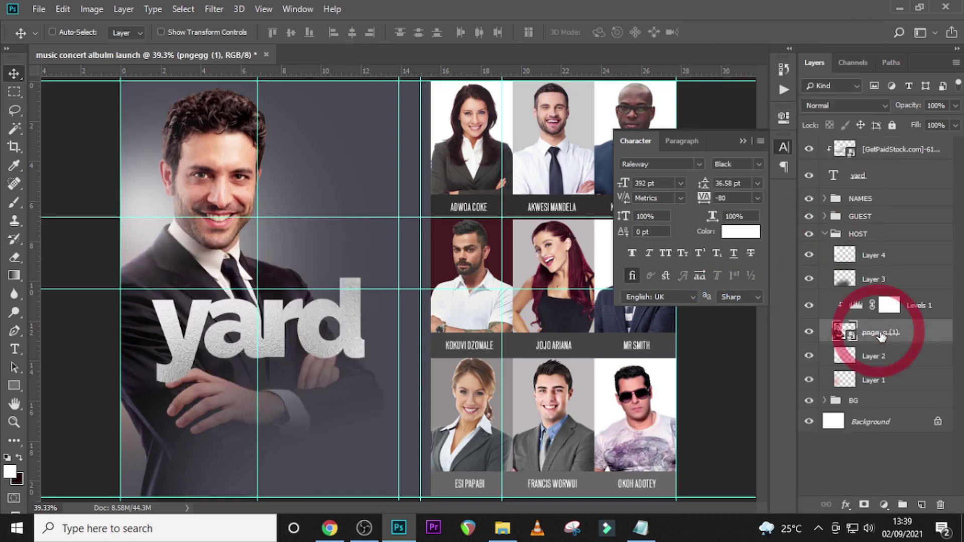
- Duplicate the host photo, move it above the 'yard' title, and hide the silver texture
key(ctrl+j)
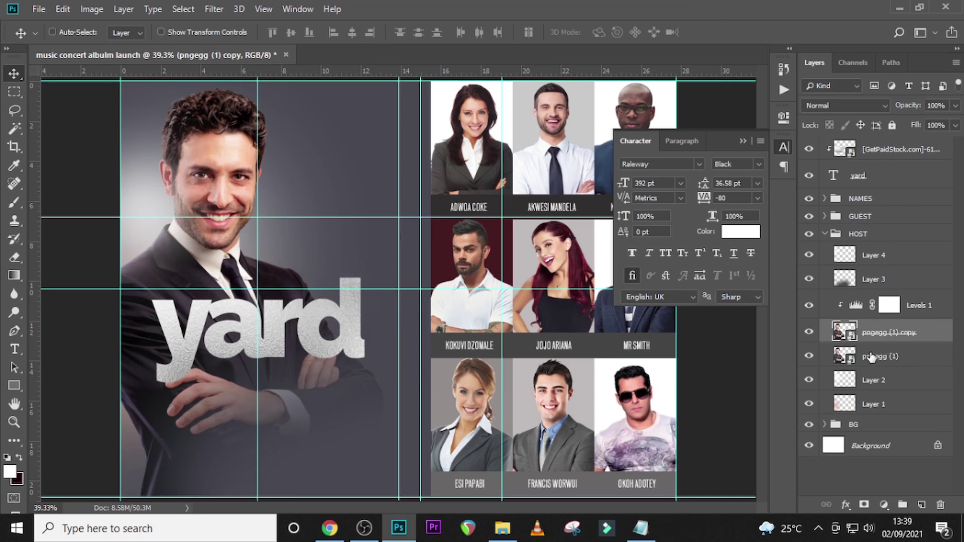
click(877, 358)
drag(877, 360, 880, 166)
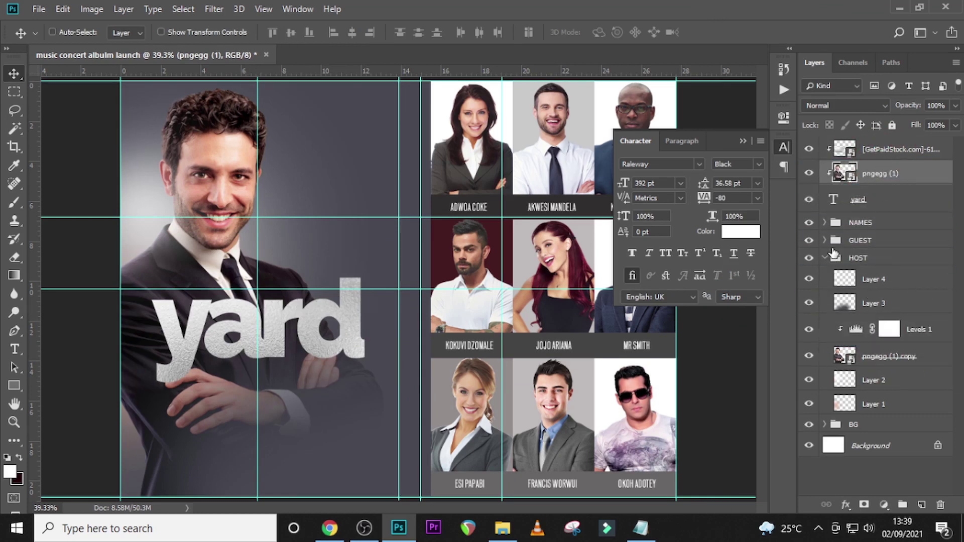
click(825, 257)
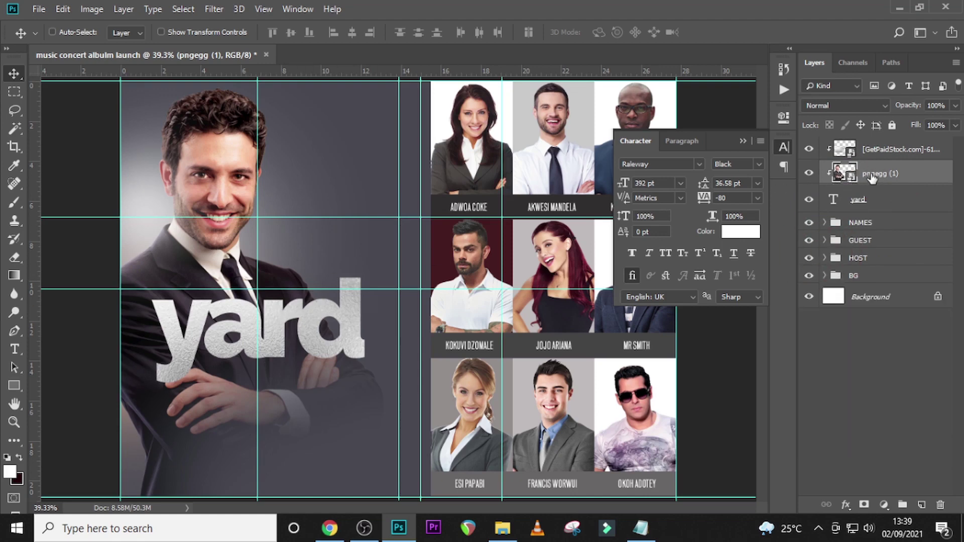
click(808, 149)
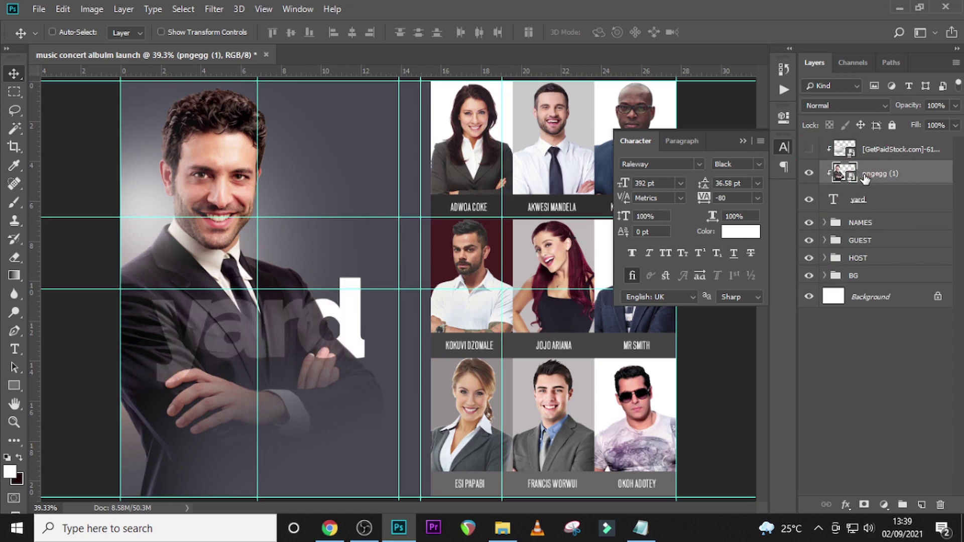
- Flip the clipped photo horizontally, scale it to about 83%, and shift it right and down
key(ctrl+t)
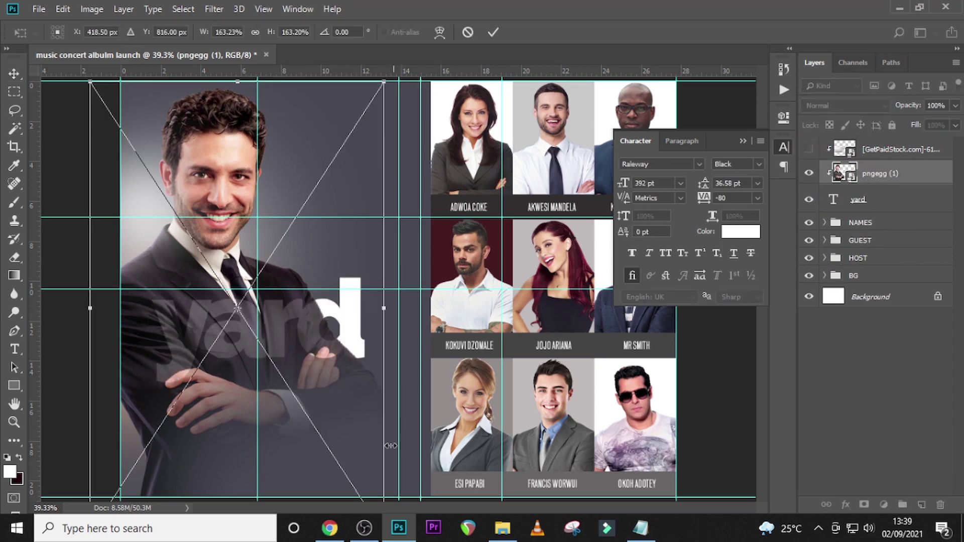
right_click(293, 327)
click(332, 486)
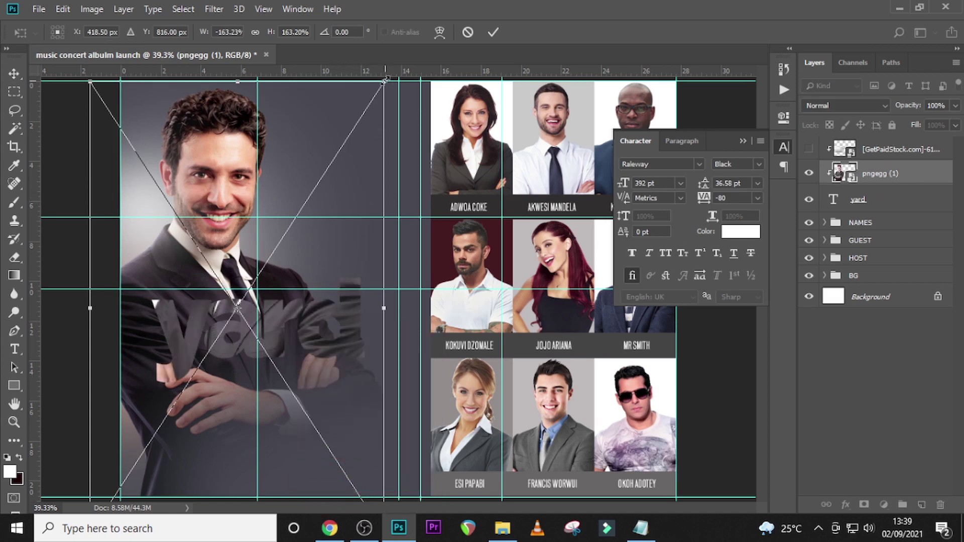
drag(384, 79, 312, 193)
drag(290, 274, 369, 302)
key(Return)
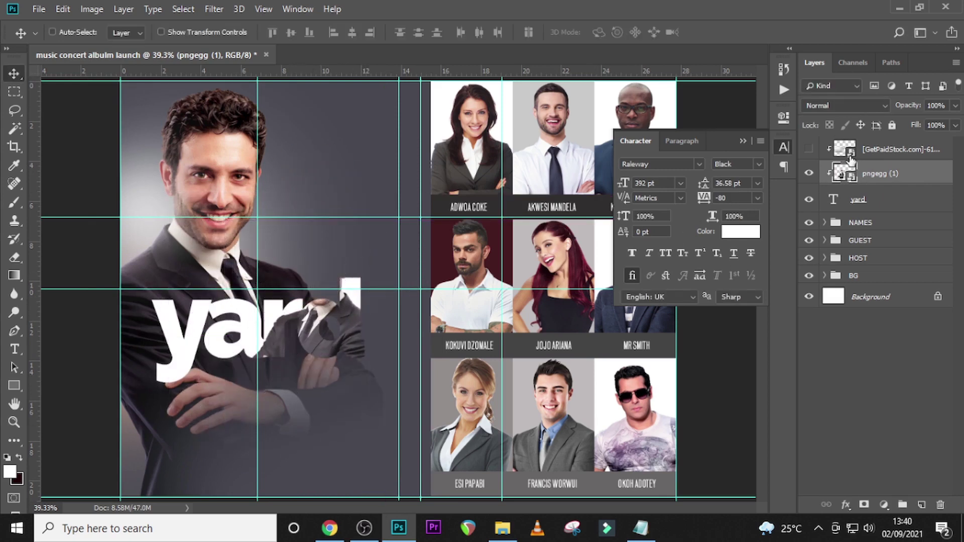
- Set the pngegg (1) layer to Hard Light blend mode at 47% opacity
click(842, 108)
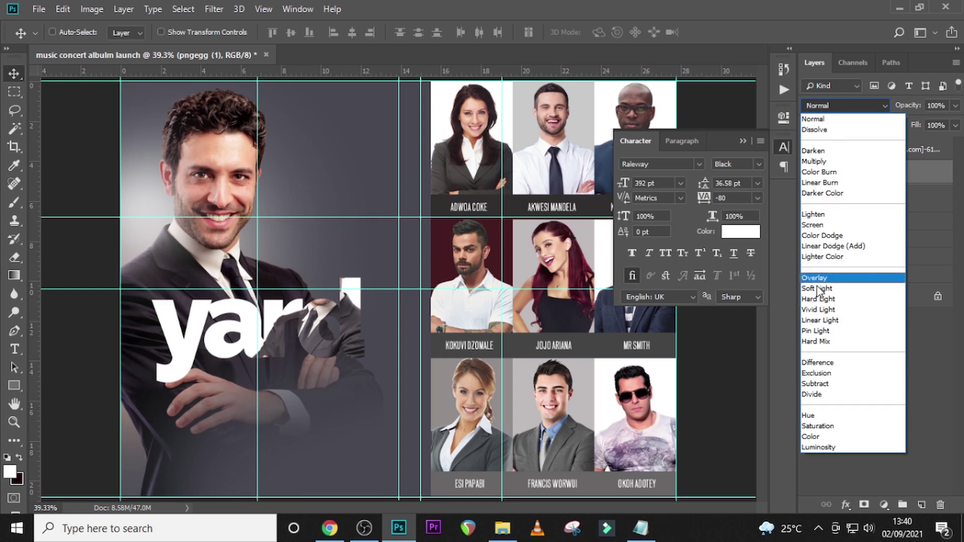
click(818, 299)
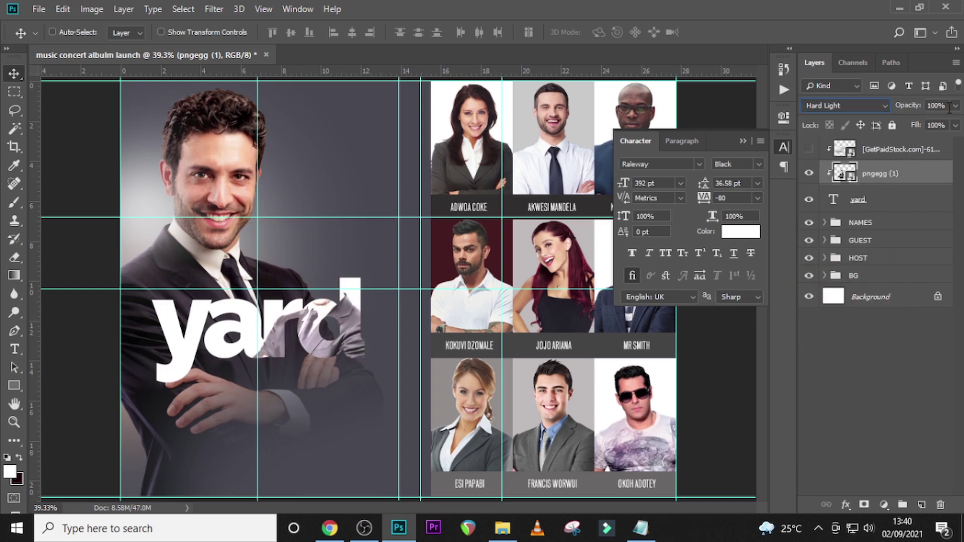
click(949, 108)
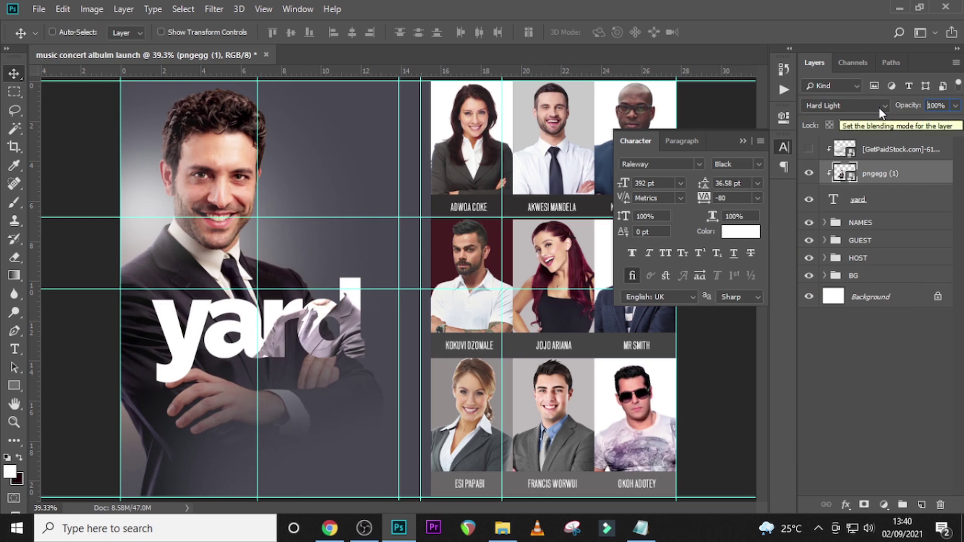
text(0)
key(Return)
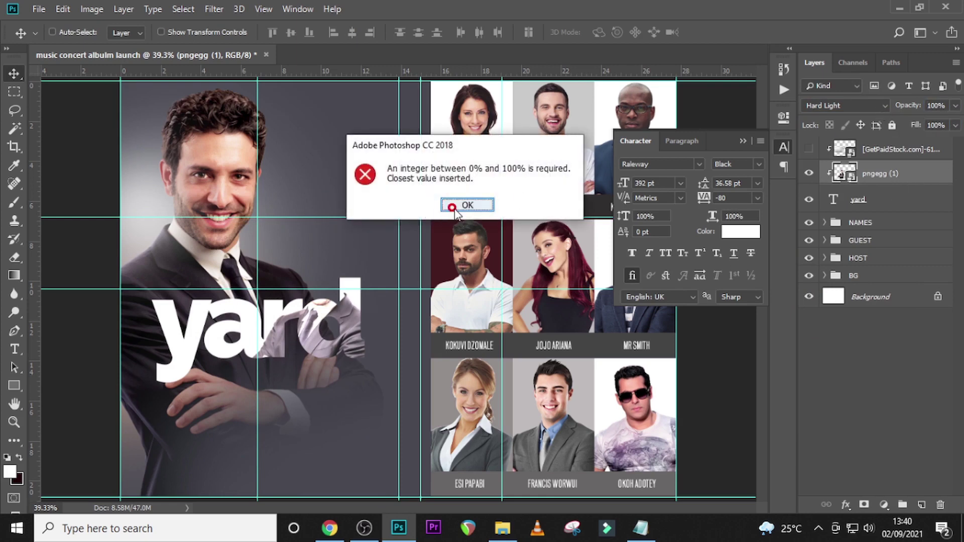
click(453, 206)
click(897, 107)
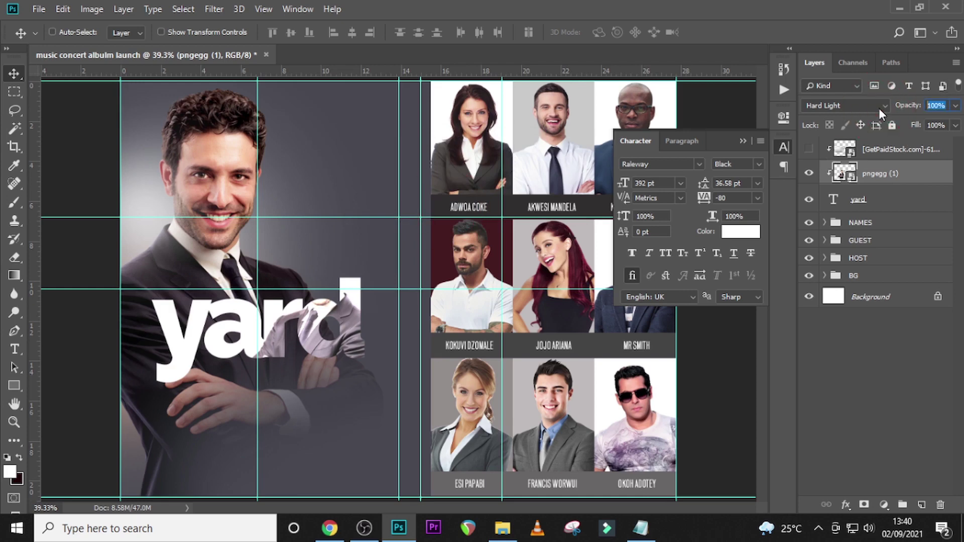
text(47)
key(Return)
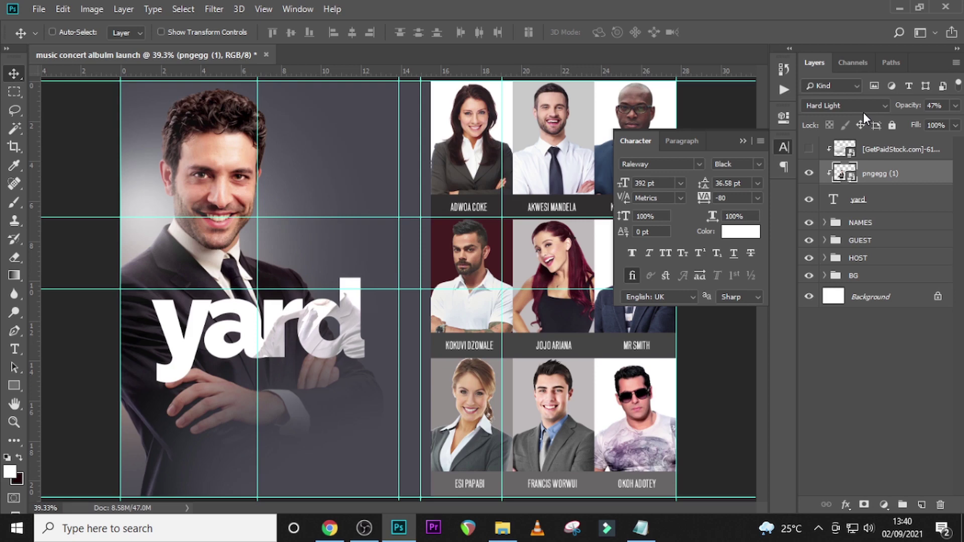
- Add a layer mask to the photo layer, then undo it
click(864, 505)
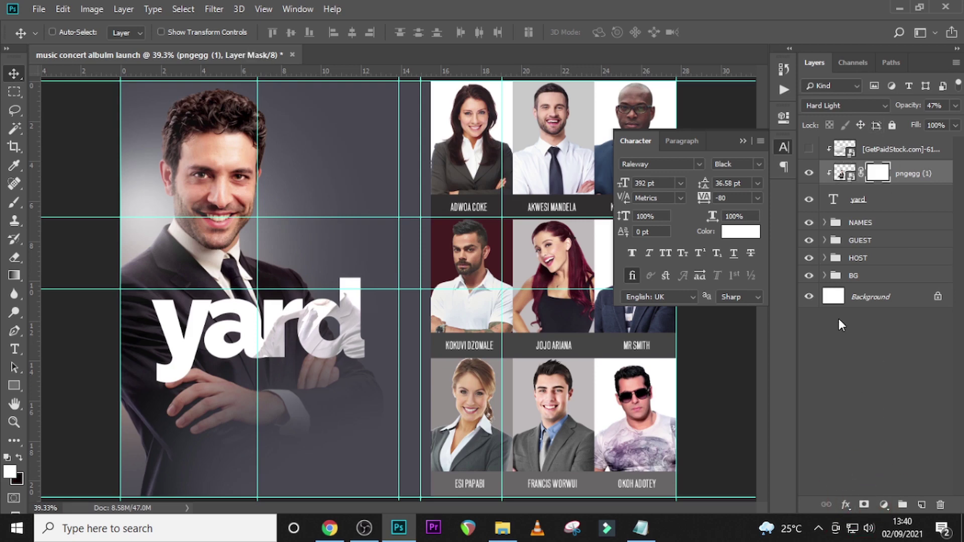
key(ctrl)
key(ctrl+z)
- Add a Levels adjustment with inputs 61, 1.06 and 235, then unhide the silver texture
click(884, 505)
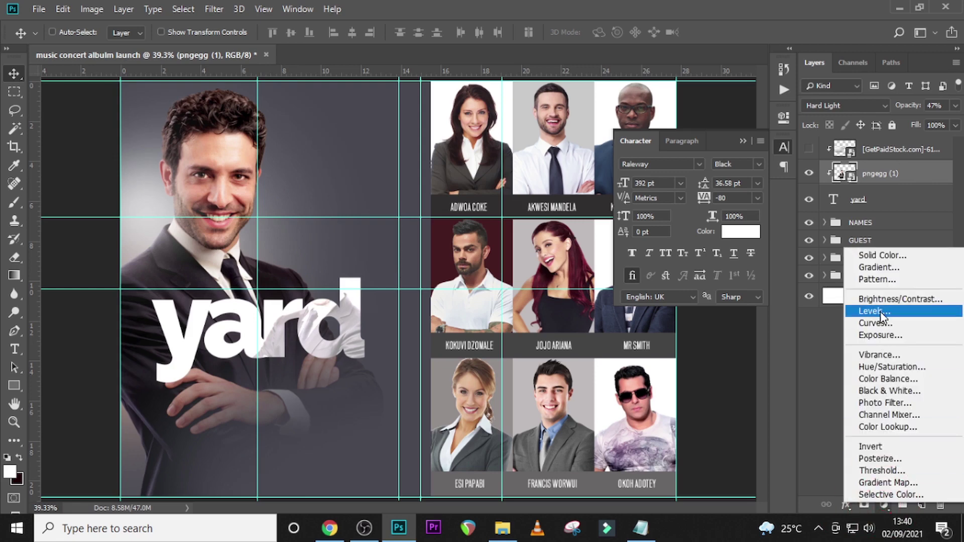
click(881, 311)
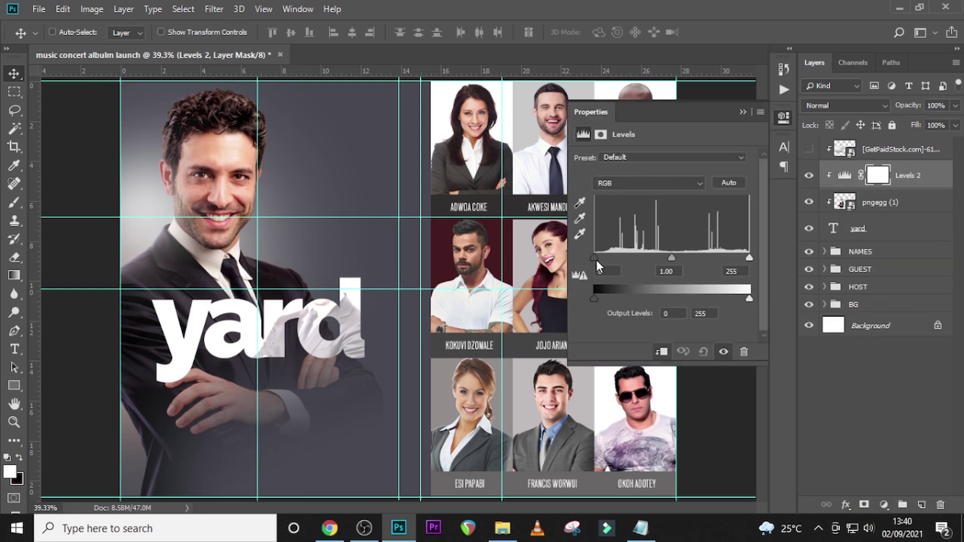
drag(597, 260, 632, 257)
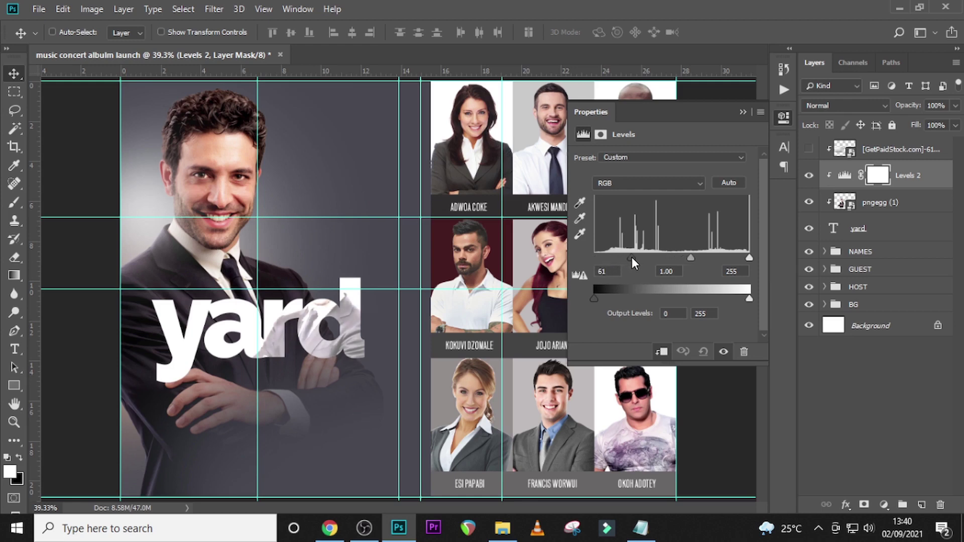
click(631, 257)
drag(680, 258, 688, 259)
drag(747, 257, 737, 258)
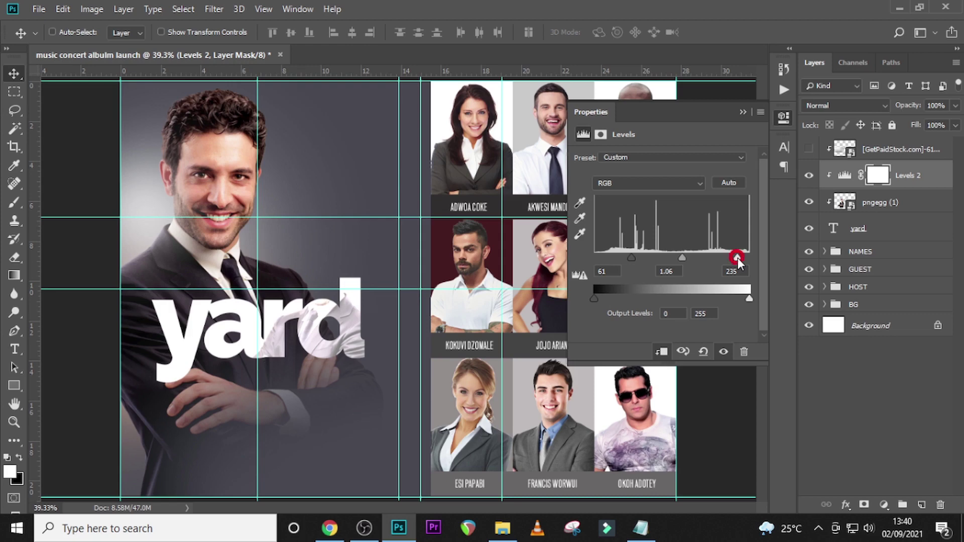
drag(737, 257, 738, 258)
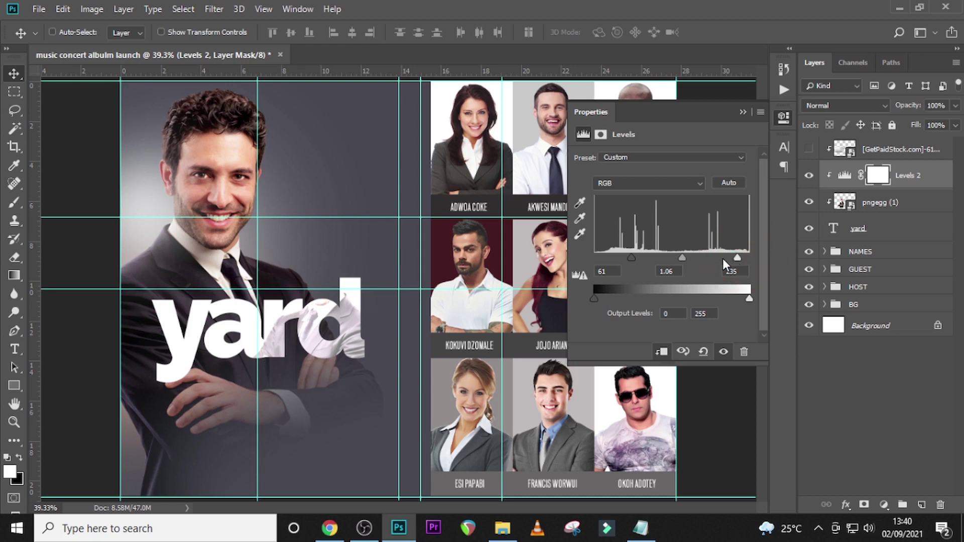
click(809, 150)
- Mask the silver texture layer and paint black over the r of 'yard' with a small brush
key(b)
click(876, 157)
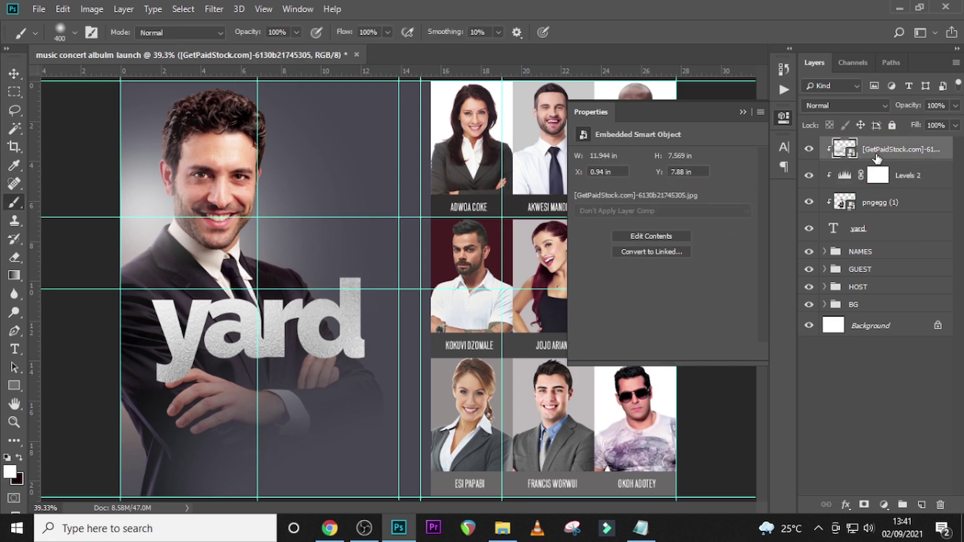
click(863, 505)
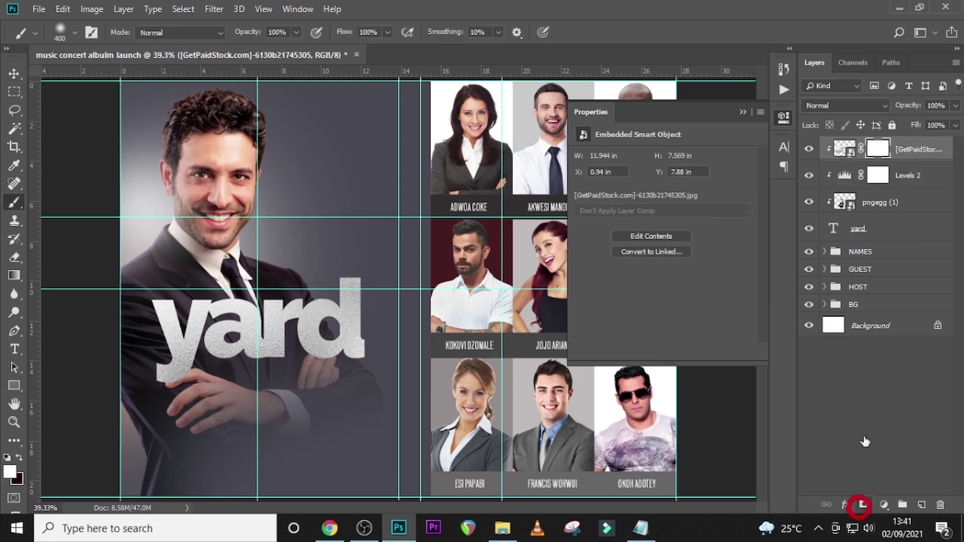
key(x)
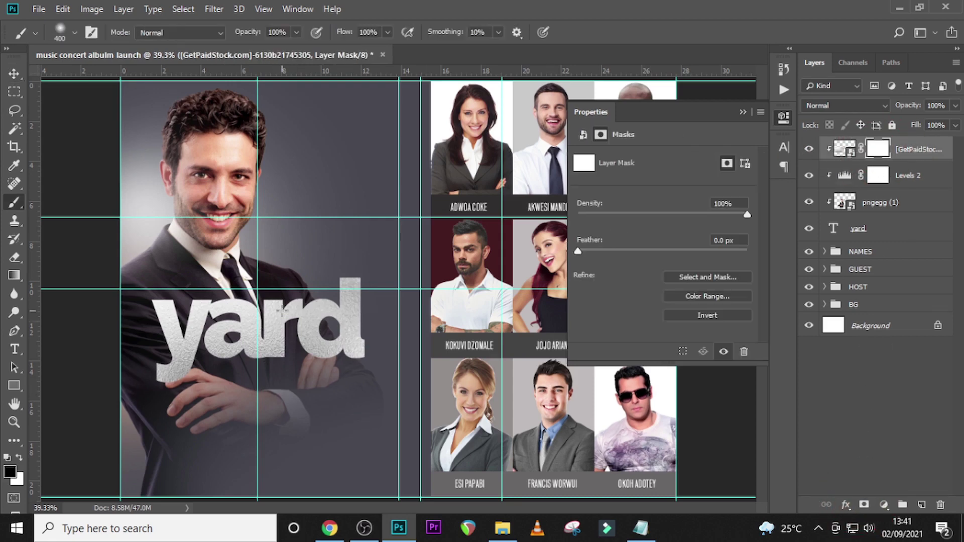
key(bracketleft)
key(bracketleft)
key(bracketleft)
click(293, 314)
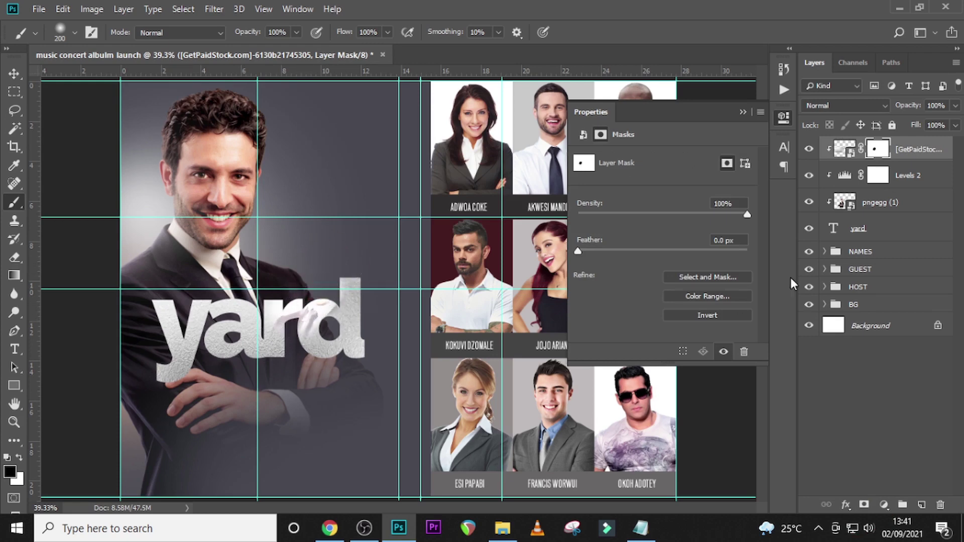
click(897, 179)
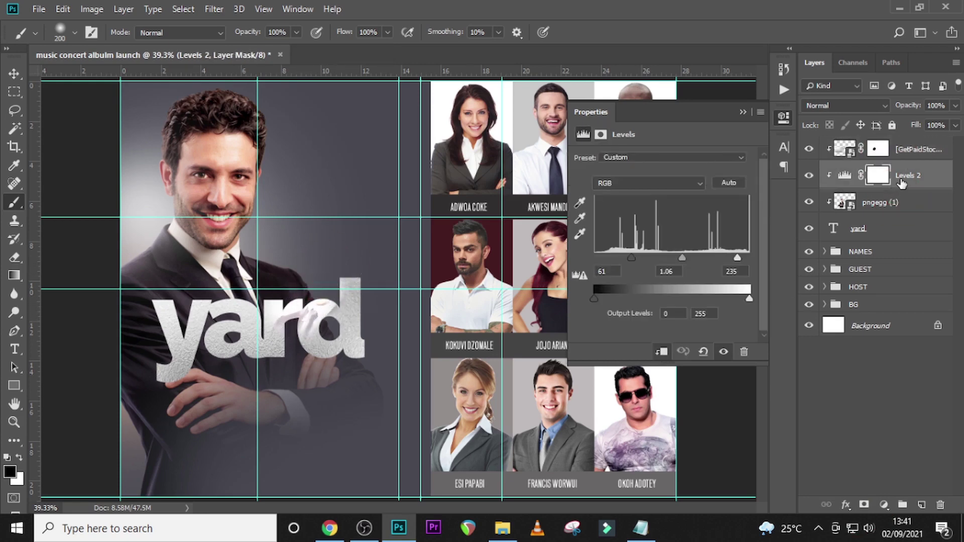
- Move Levels 2 above the texture layer and select the pngegg (1) photo layer
drag(897, 182, 893, 146)
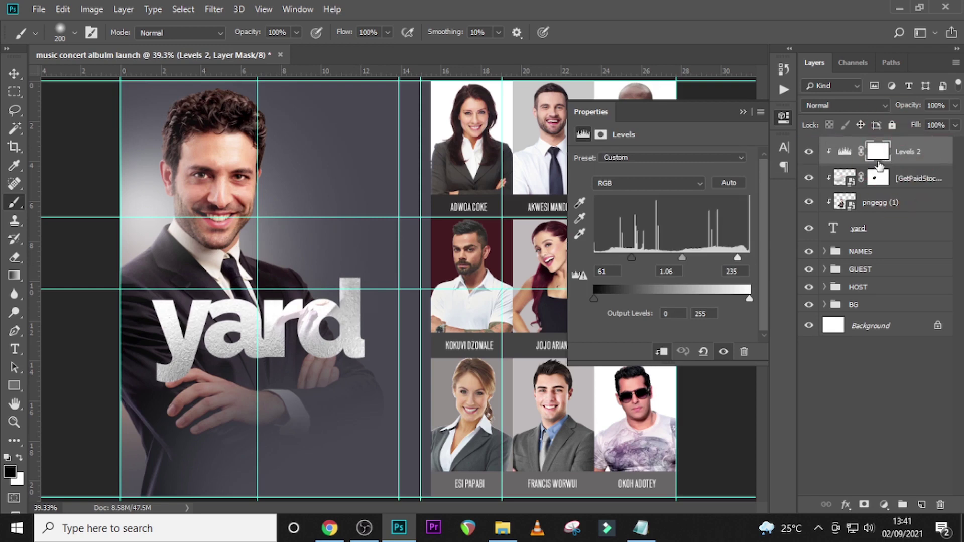
click(884, 506)
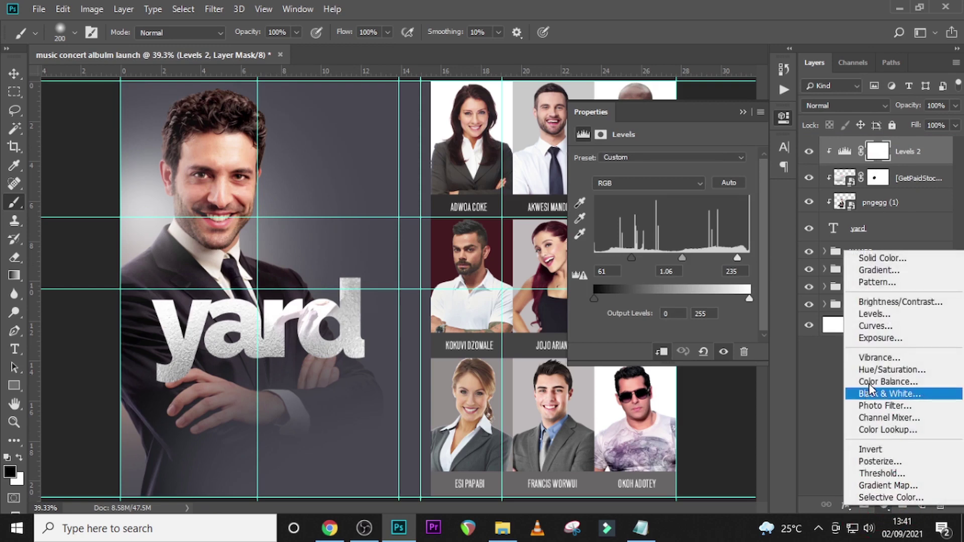
click(875, 205)
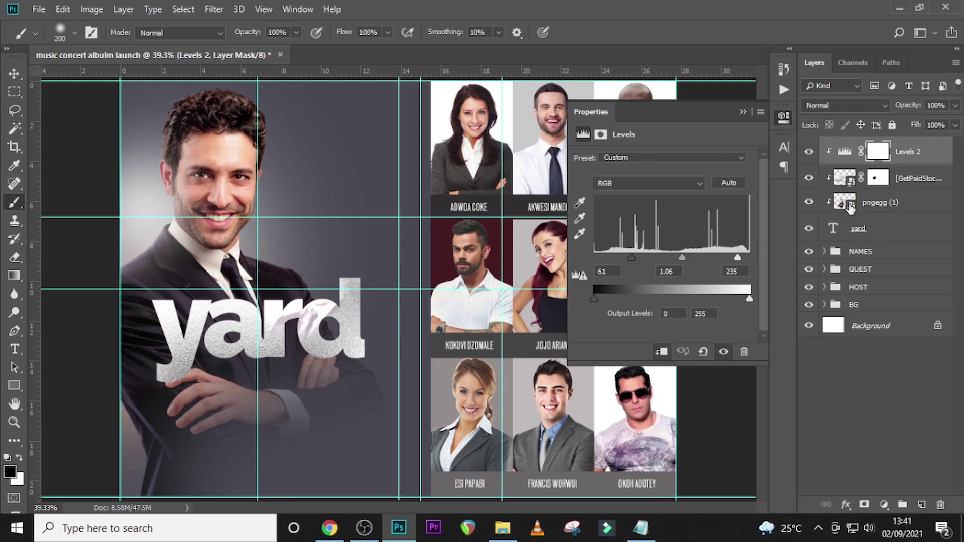
click(875, 204)
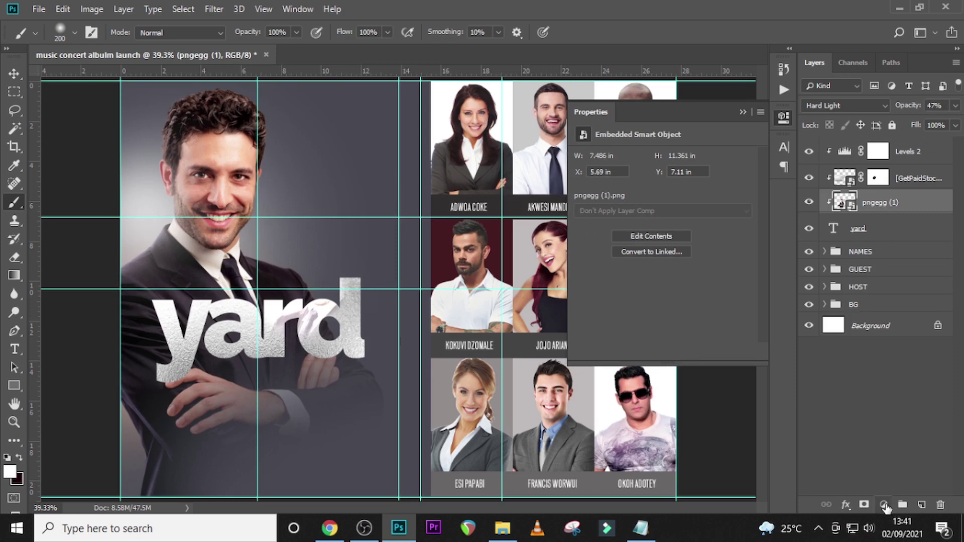
- Add a Levels adjustment over the pngegg (1) photo with black input 78
click(884, 505)
click(871, 313)
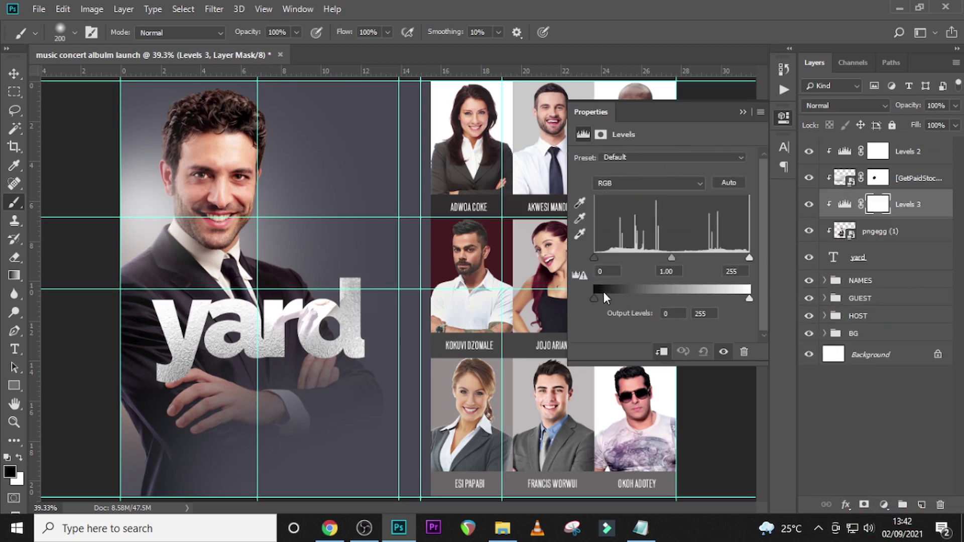
drag(594, 258, 650, 263)
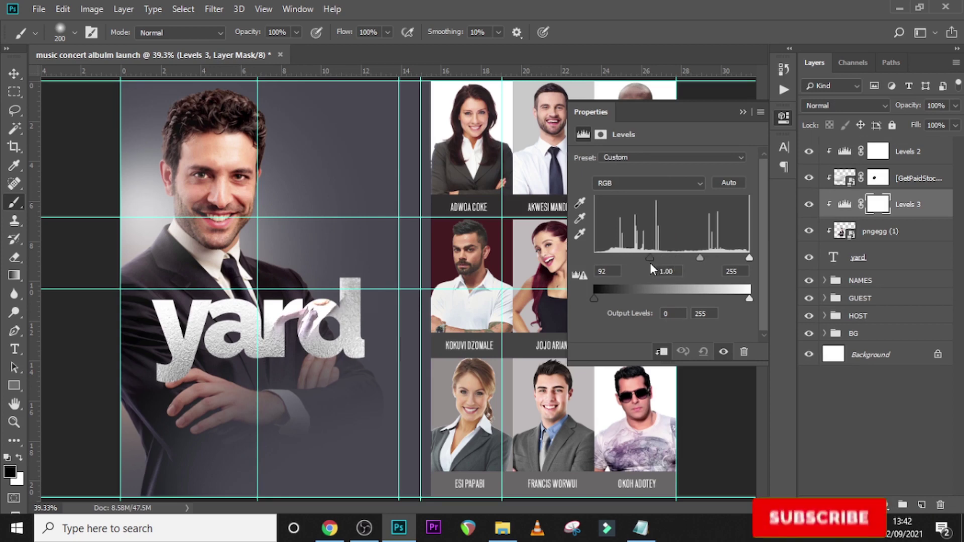
drag(650, 263, 642, 263)
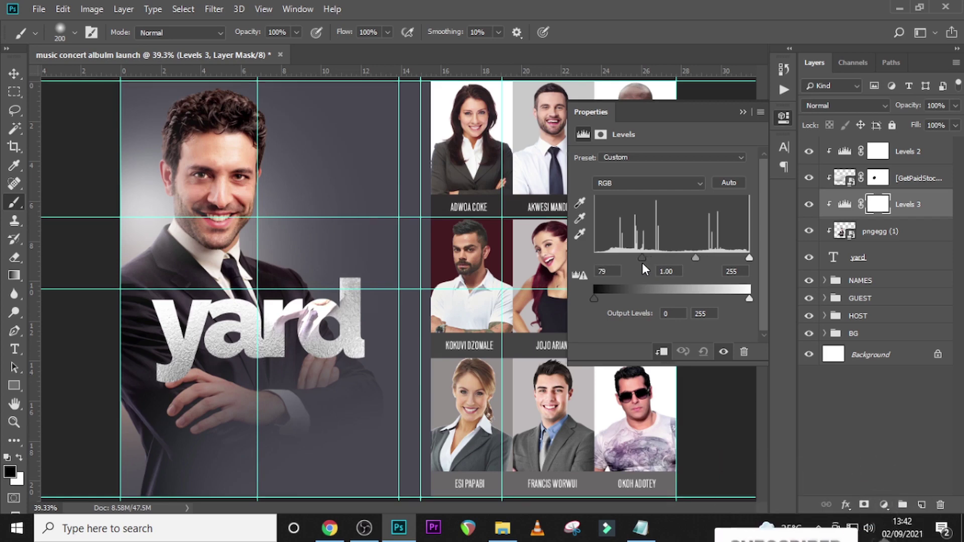
drag(643, 263, 641, 263)
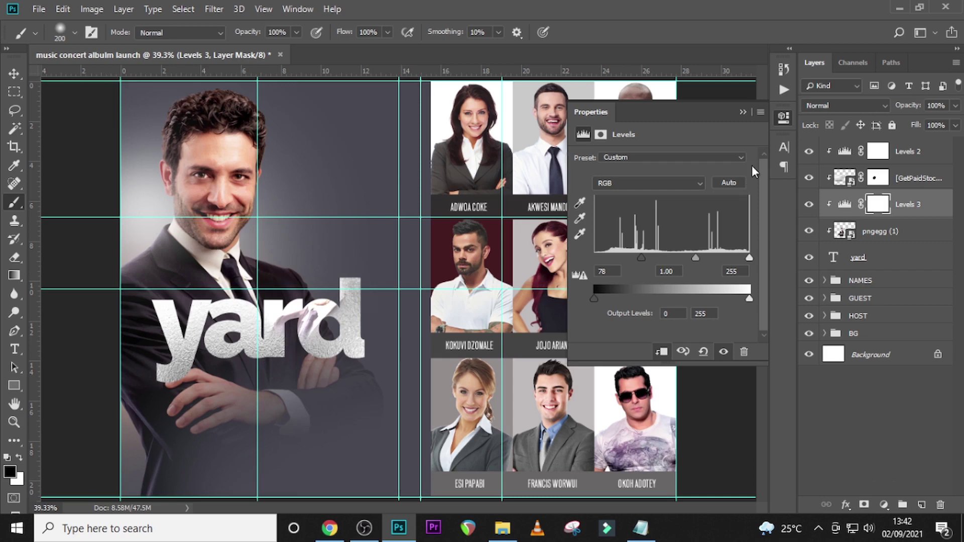
click(742, 112)
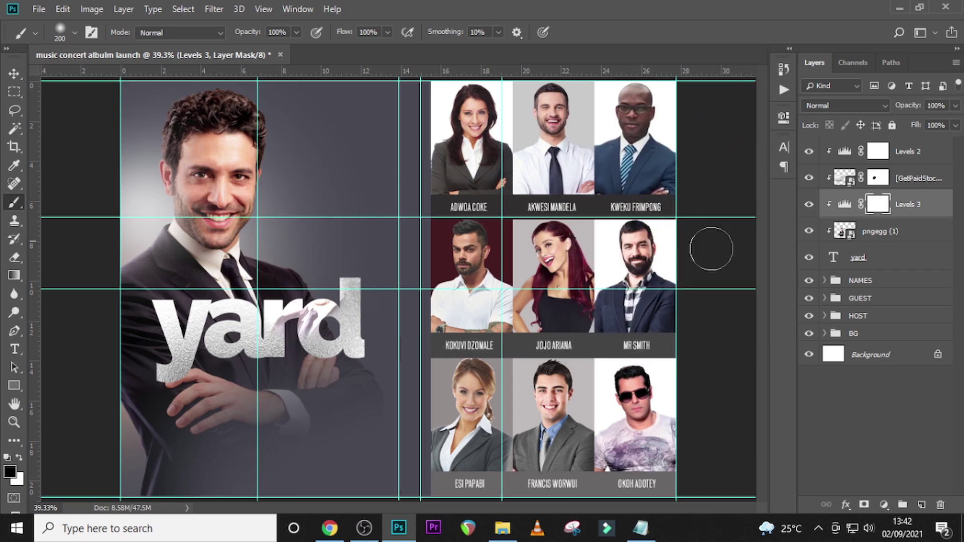
- Paint white on the [GetPaidStock] layer mask over the 'rd' of yard to restore the foil
click(876, 178)
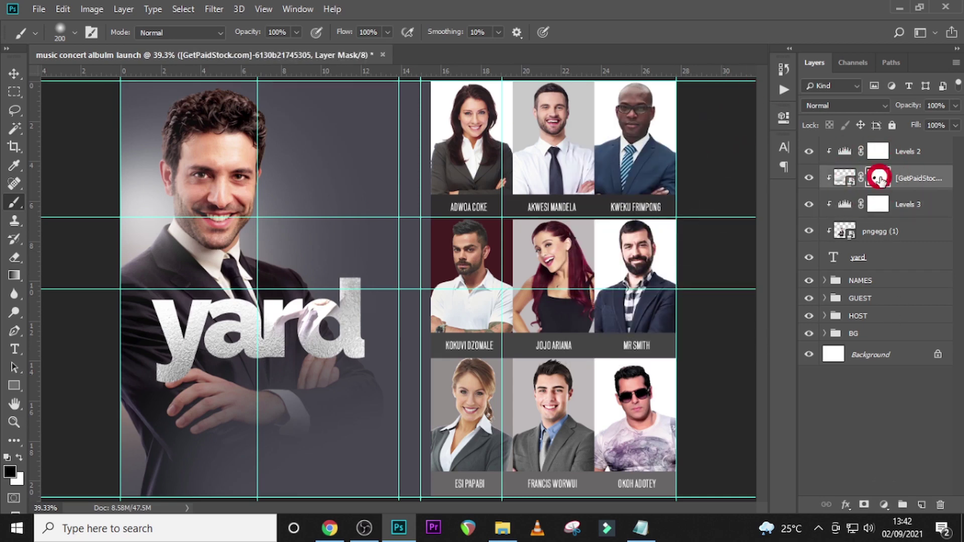
click(809, 179)
click(809, 179)
click(877, 177)
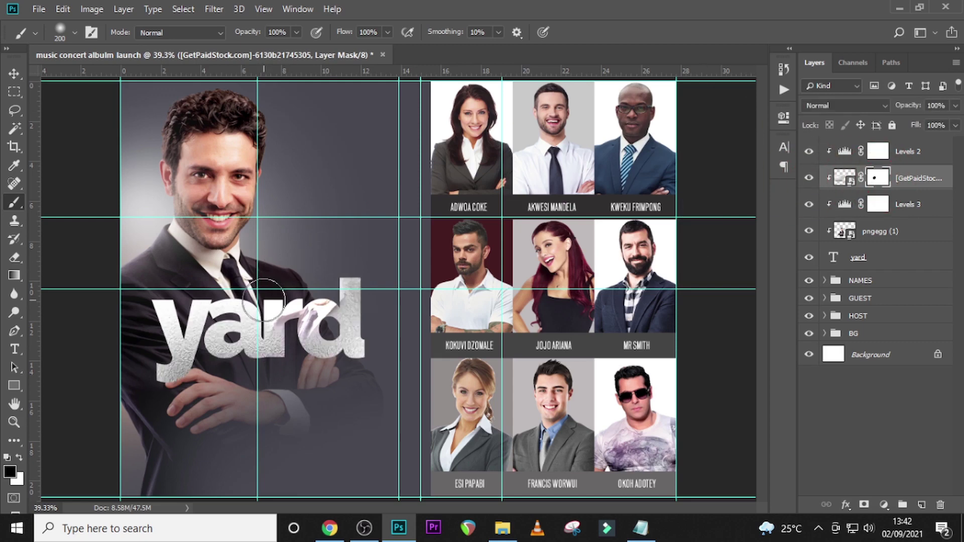
key(x)
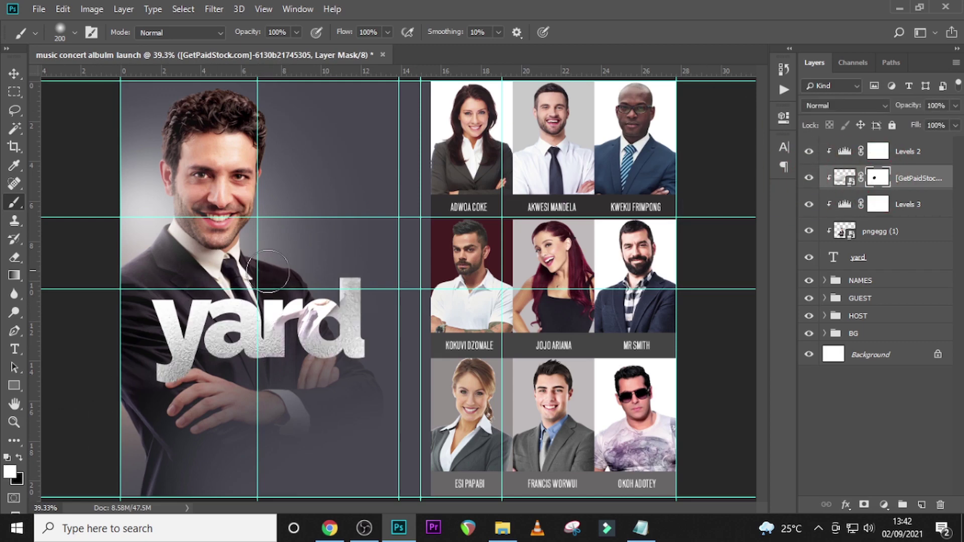
drag(246, 297, 268, 289)
click(312, 334)
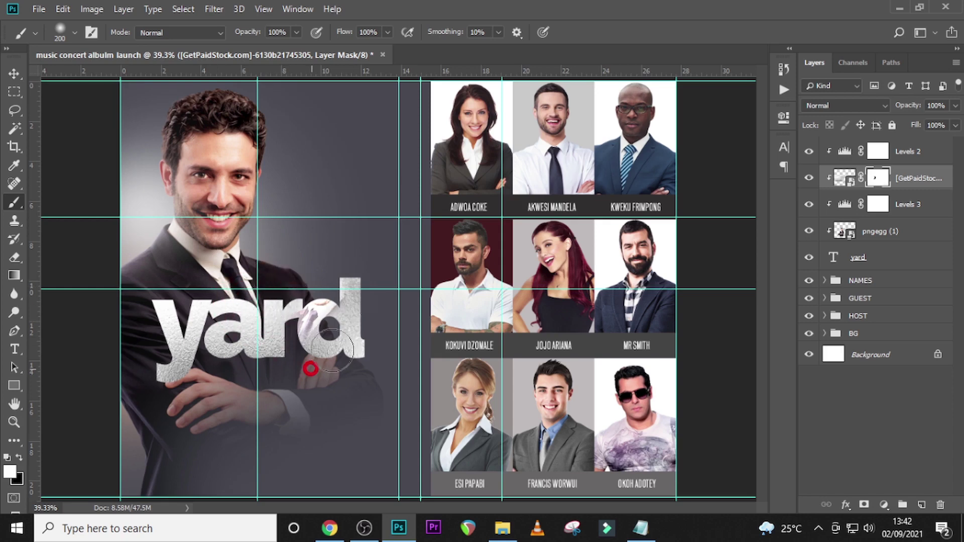
key(alt+bracketright)
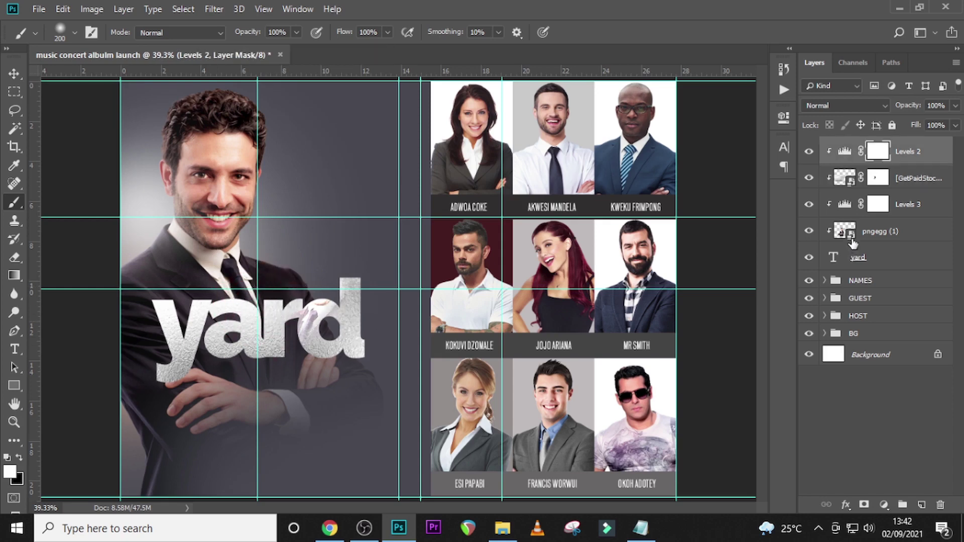
- Paste 'praise and worship in the' from Notepad into a new text layer moved to the top
key(t)
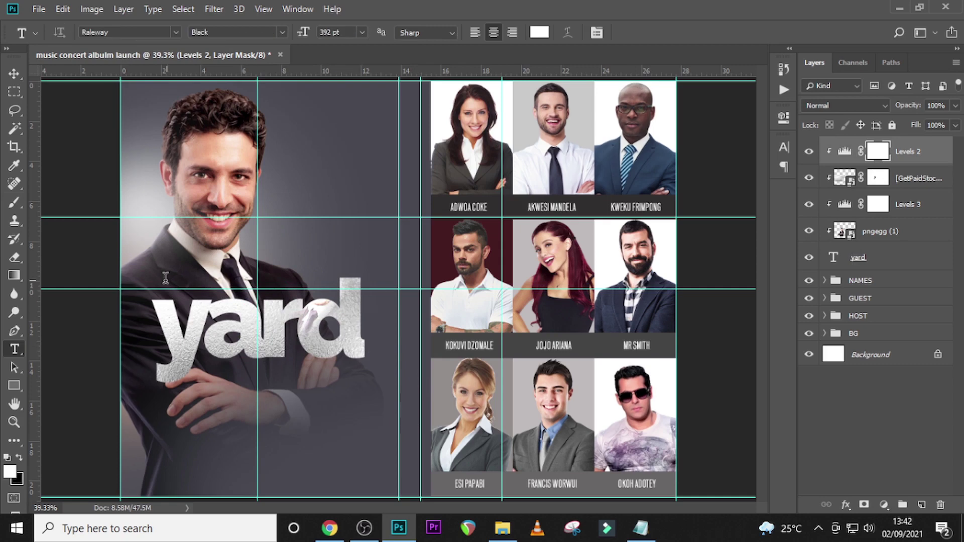
click(165, 277)
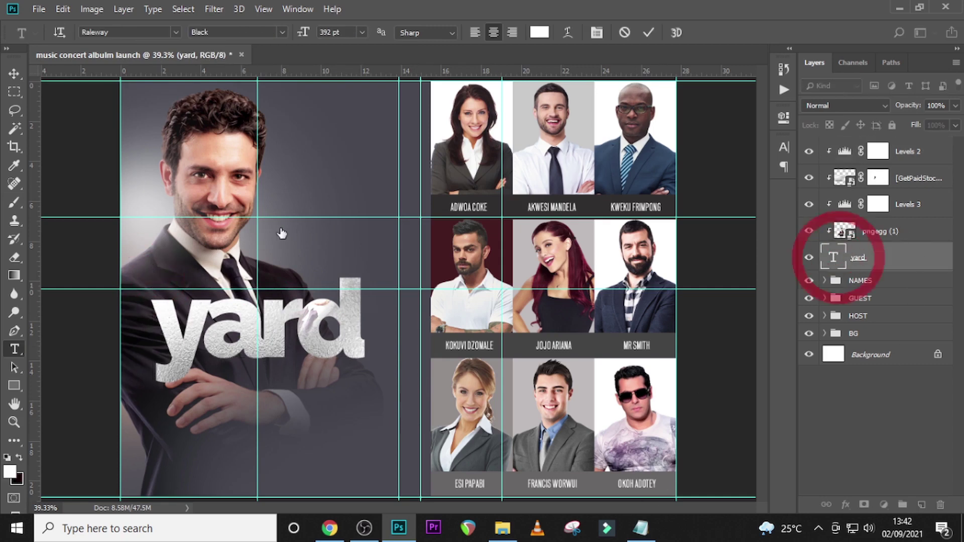
click(188, 223)
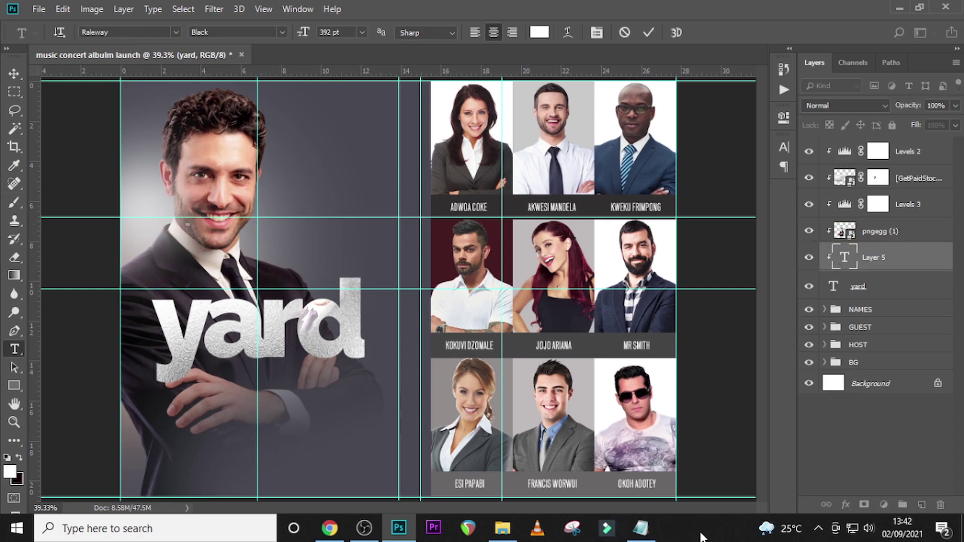
click(640, 529)
drag(409, 341, 259, 345)
key(ctrl+c)
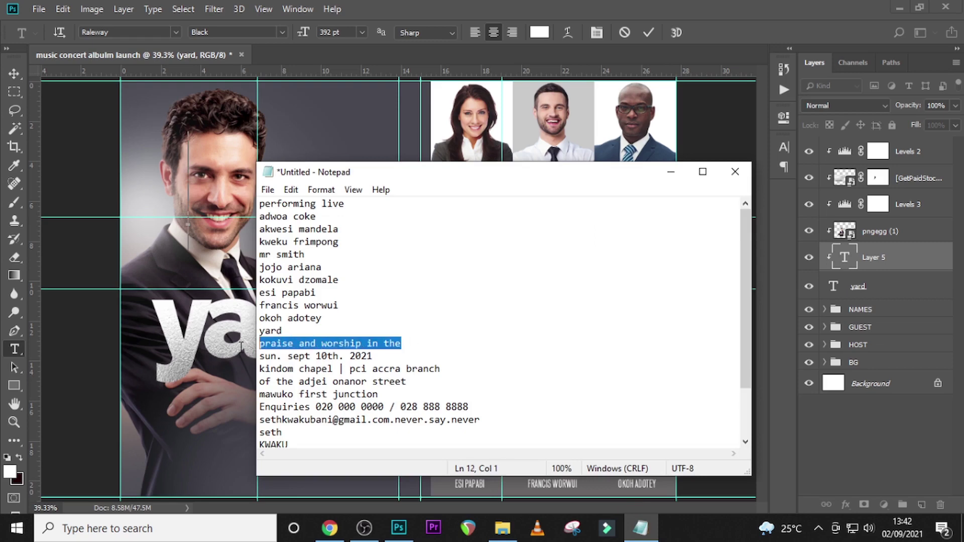
click(856, 255)
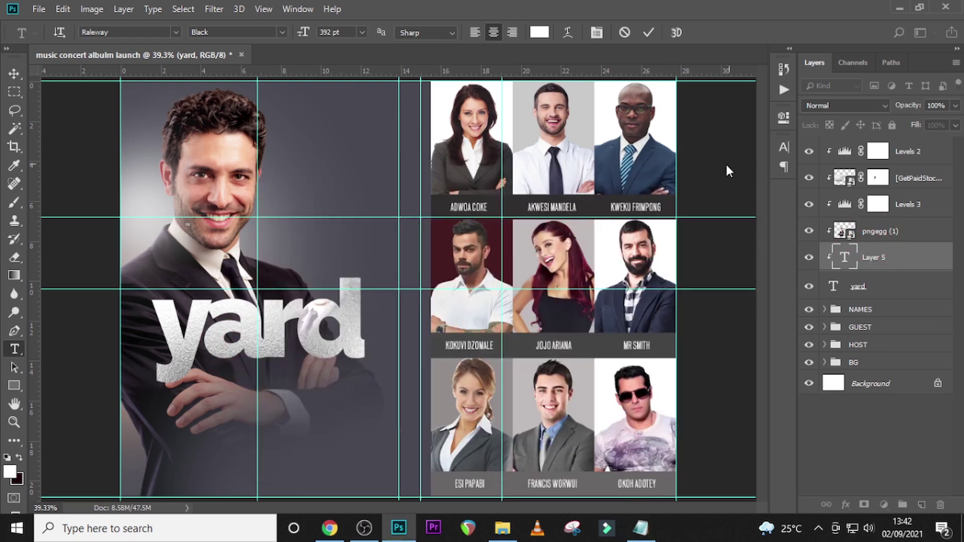
key(ctrl+v)
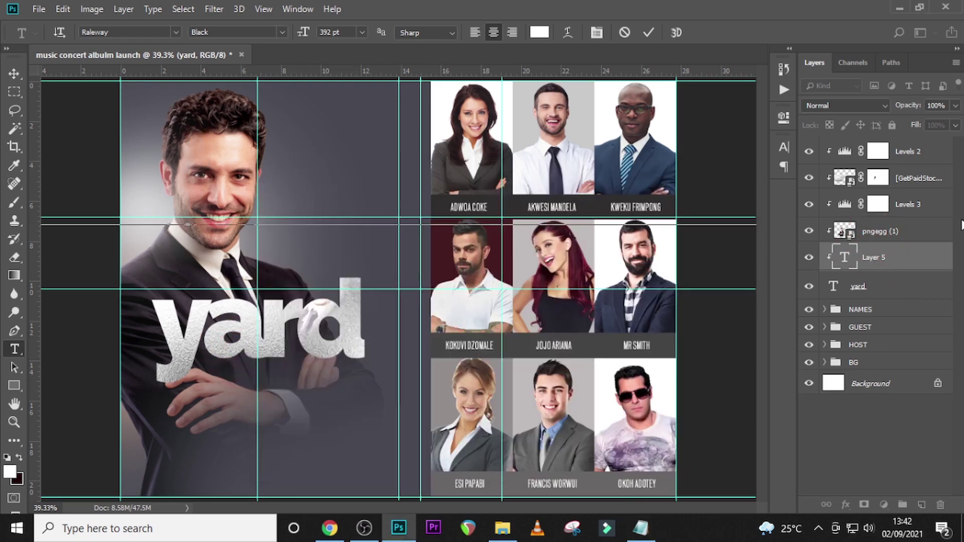
click(874, 261)
drag(874, 261, 871, 151)
click(785, 148)
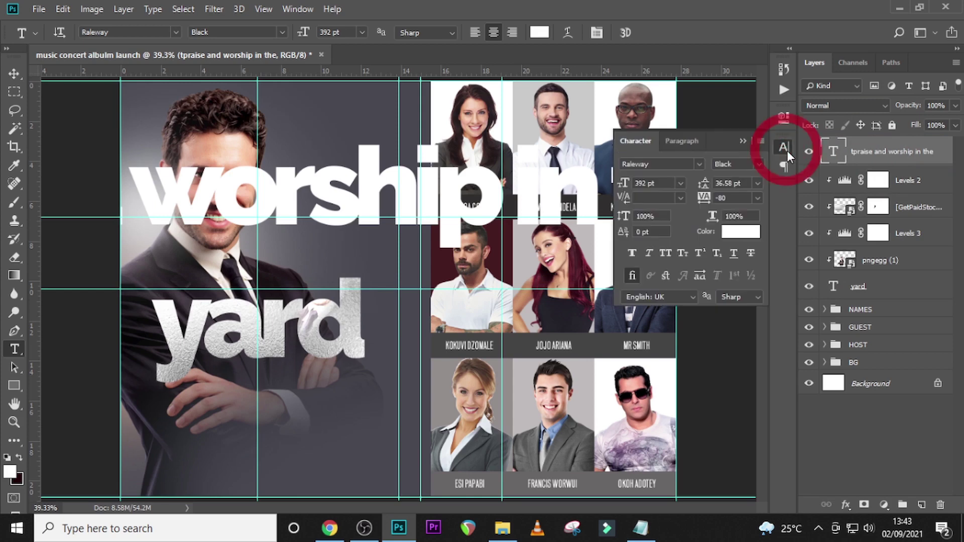
- Set the new line's font to Raleway Bold at 37 pt
click(699, 164)
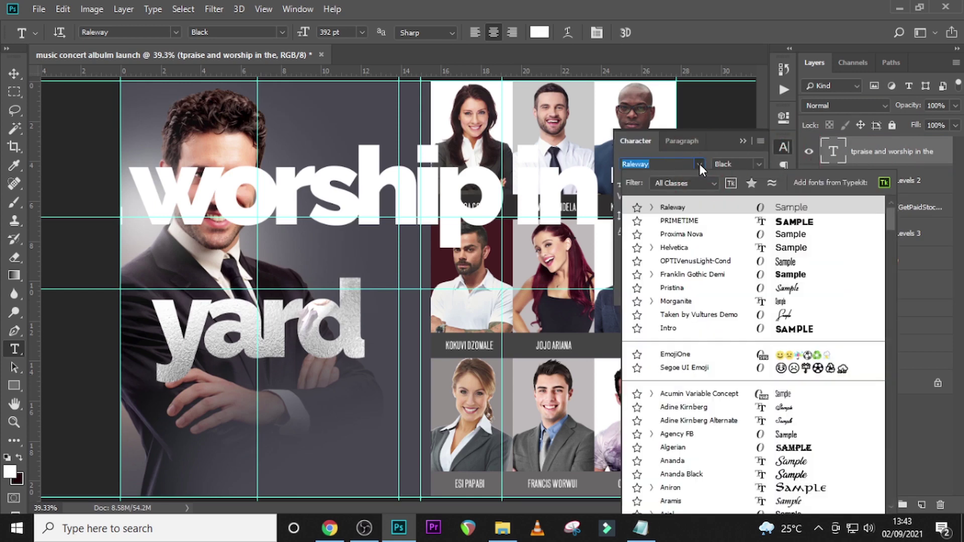
click(698, 208)
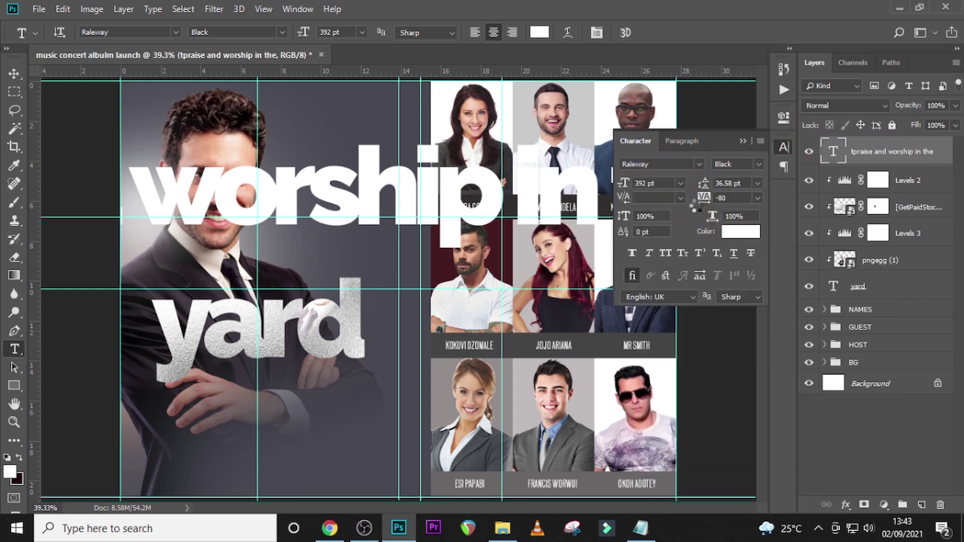
click(758, 165)
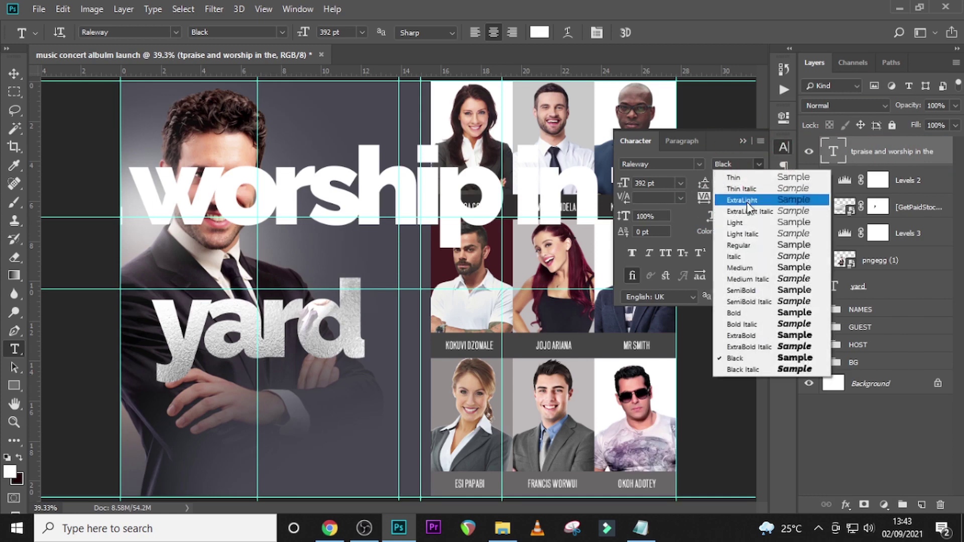
click(741, 315)
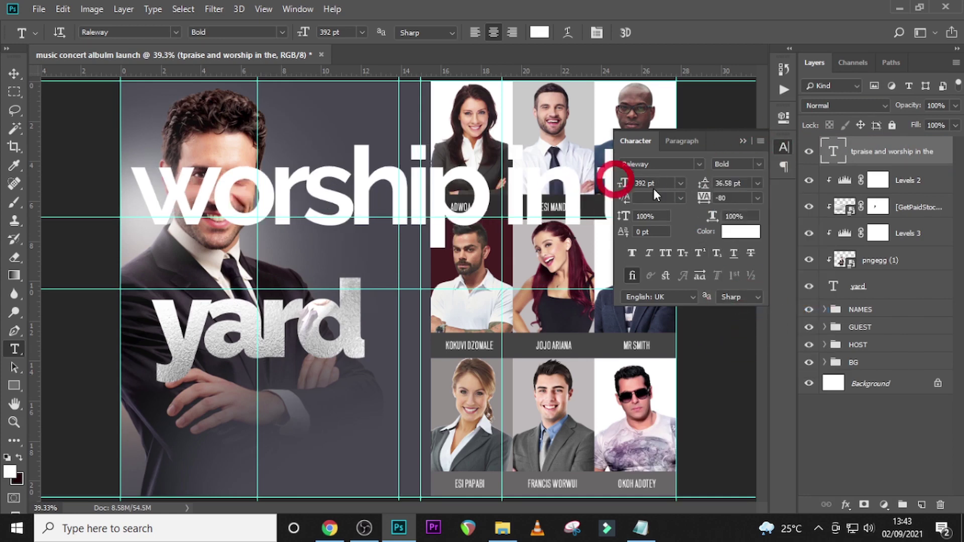
click(611, 182)
text(37)
key(Return)
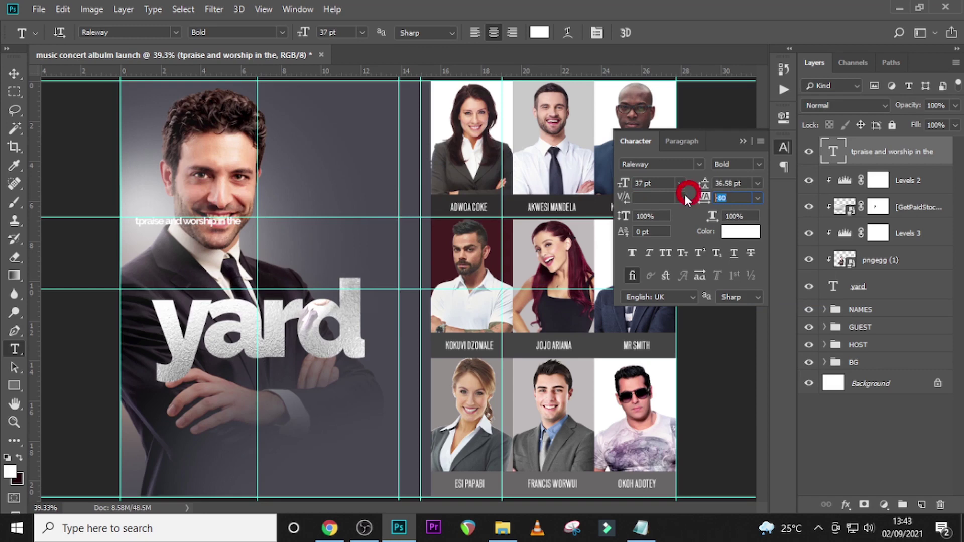
- Add 140 tracking, All Caps and Faux Bold, and move the line just above 'yard'
text(140)
key(Return)
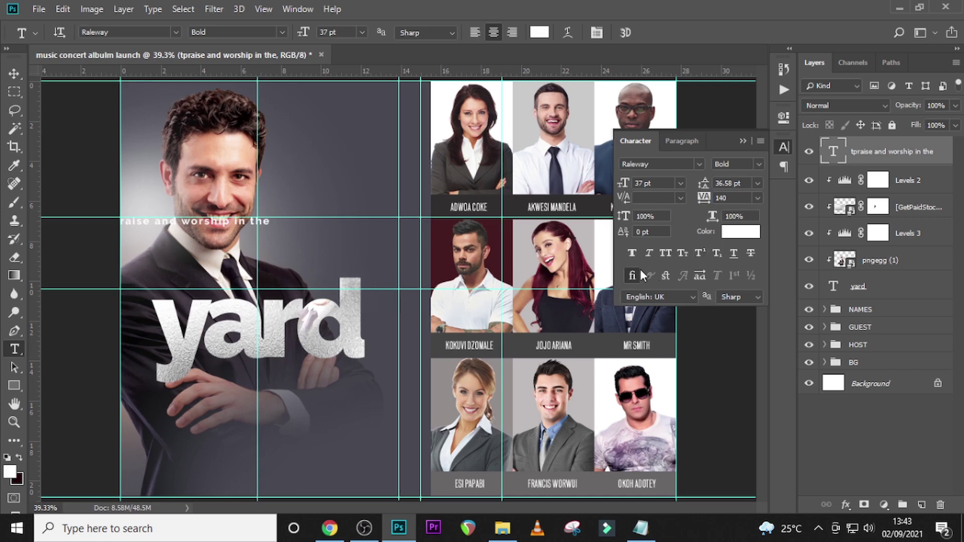
click(667, 254)
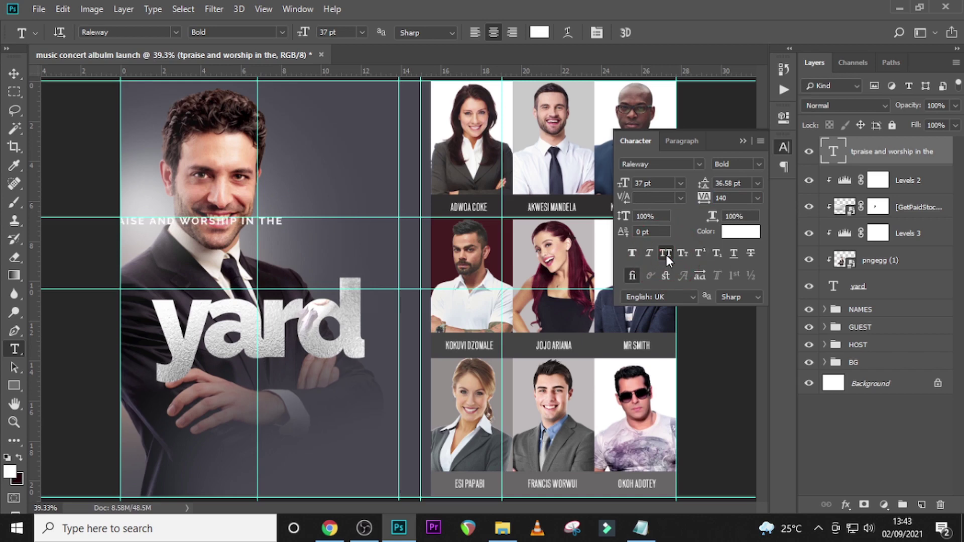
click(632, 253)
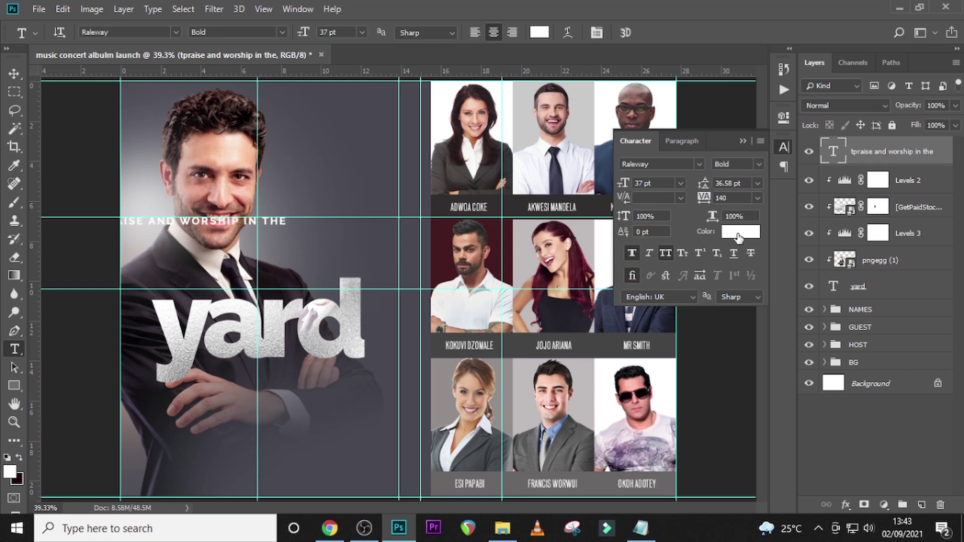
key(v)
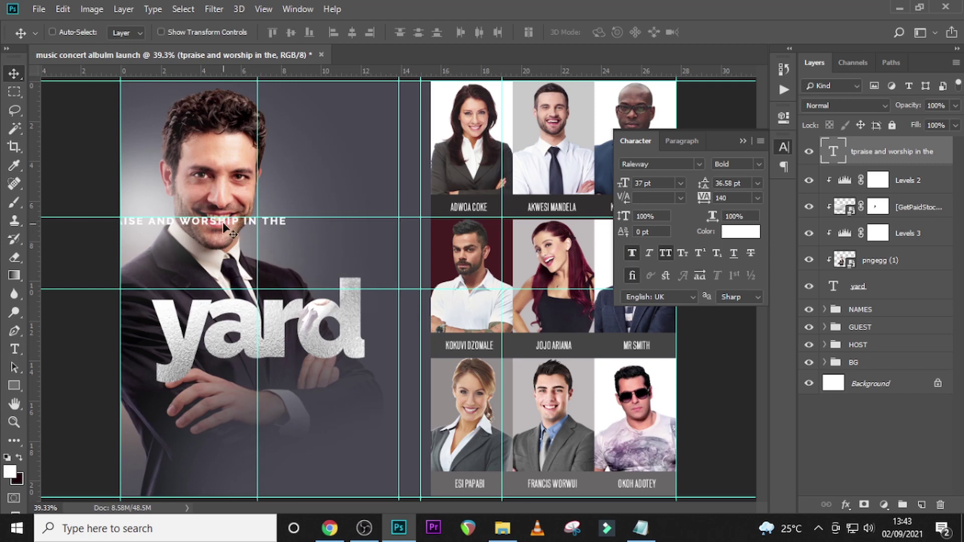
drag(224, 225, 346, 291)
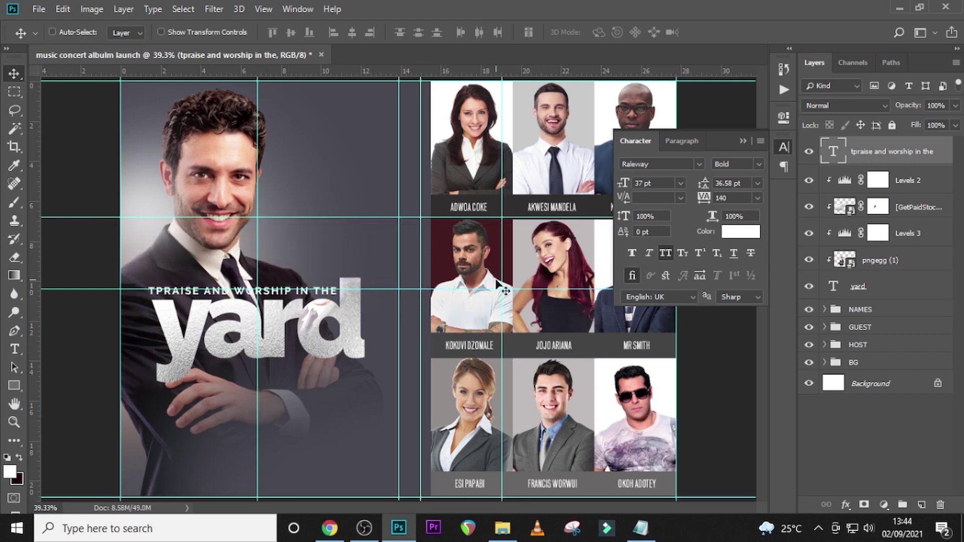
- Enable a 2 px outside Stroke in the line's Layer Style
double_click(933, 164)
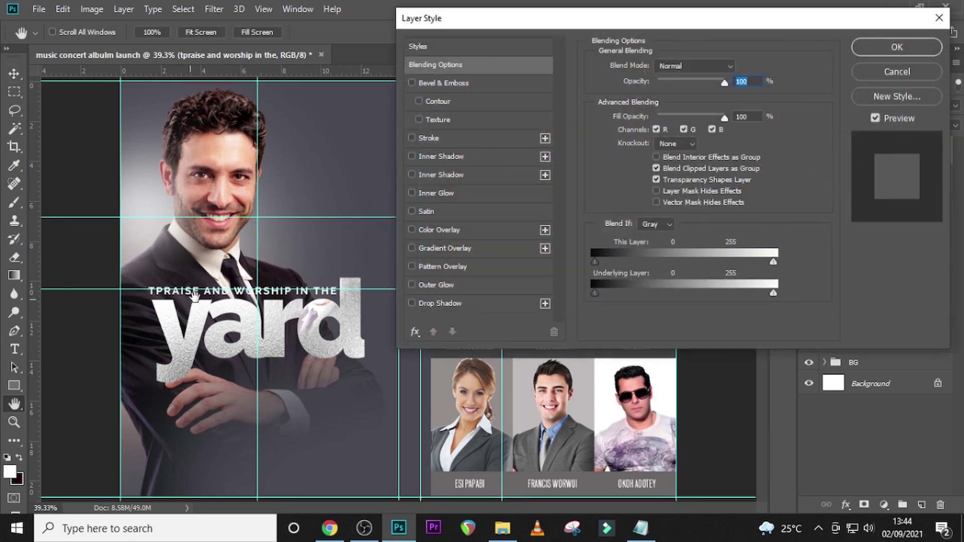
key(ctrl+semicolon)
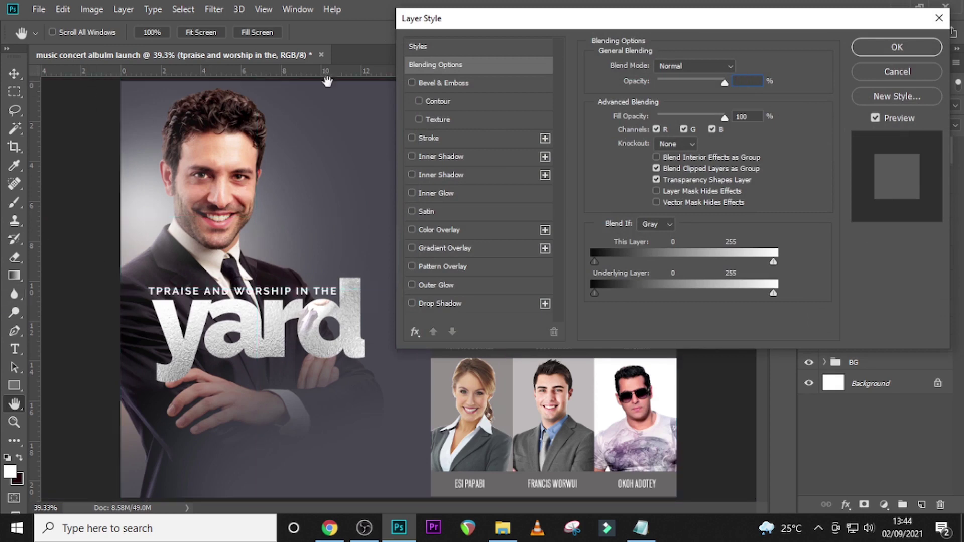
click(423, 138)
click(470, 206)
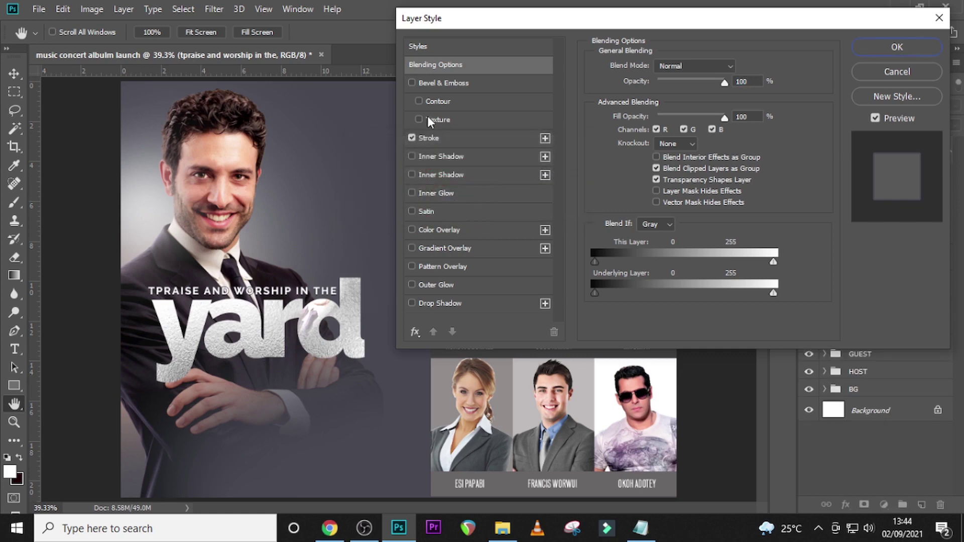
click(436, 139)
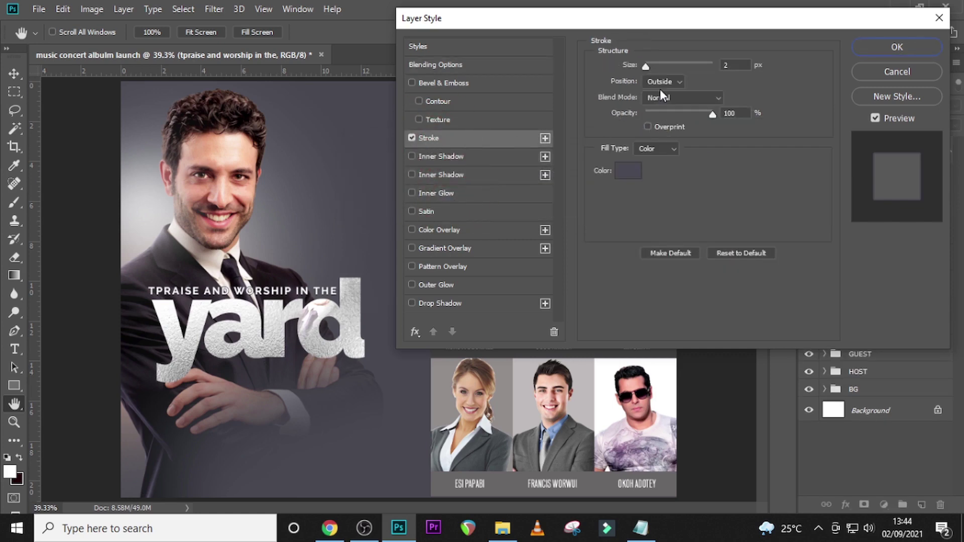
click(731, 65)
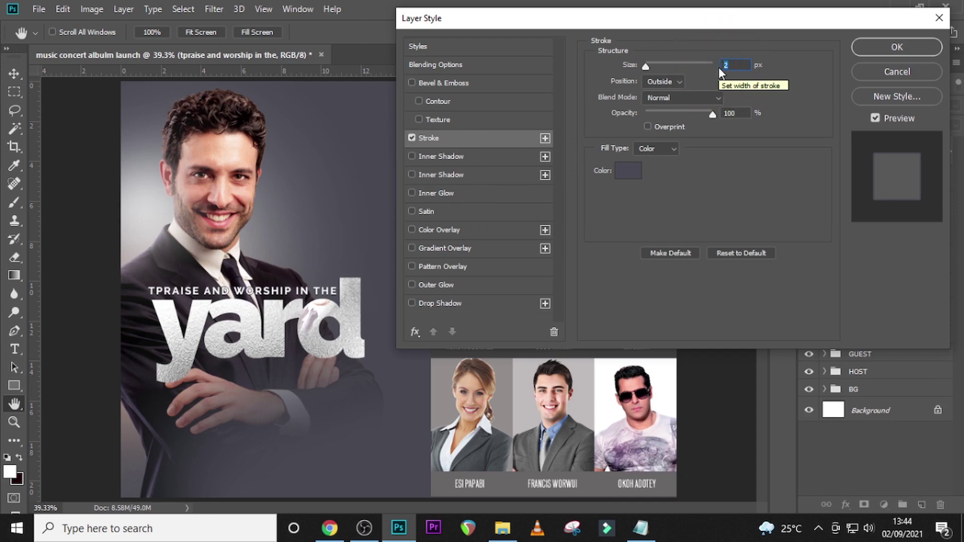
click(662, 83)
click(662, 83)
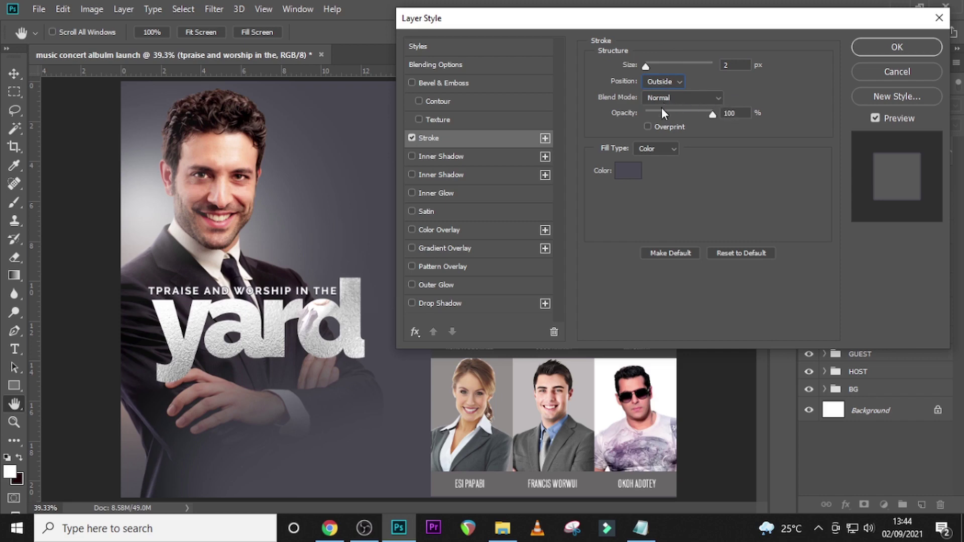
- Sample the dark grey #454751 from the background as the stroke colour and apply it
click(628, 172)
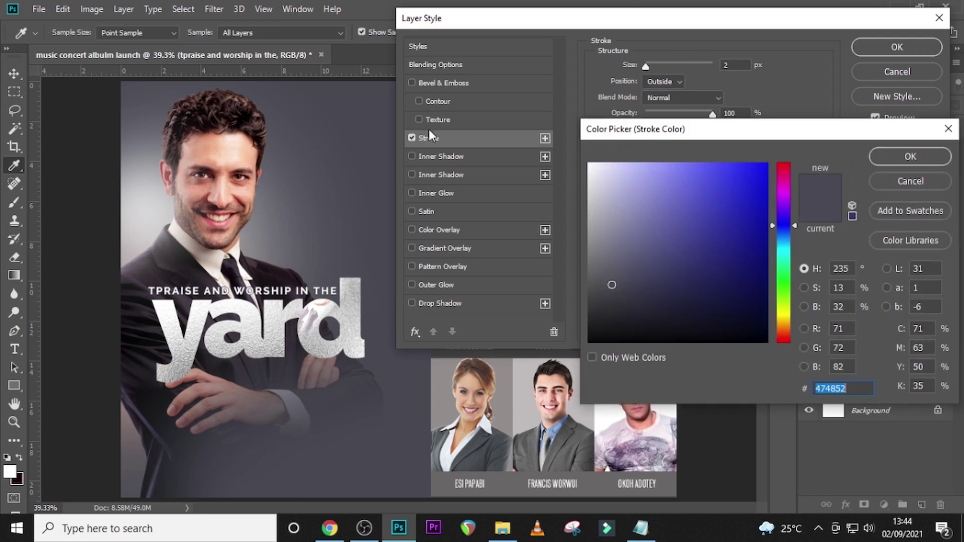
click(387, 97)
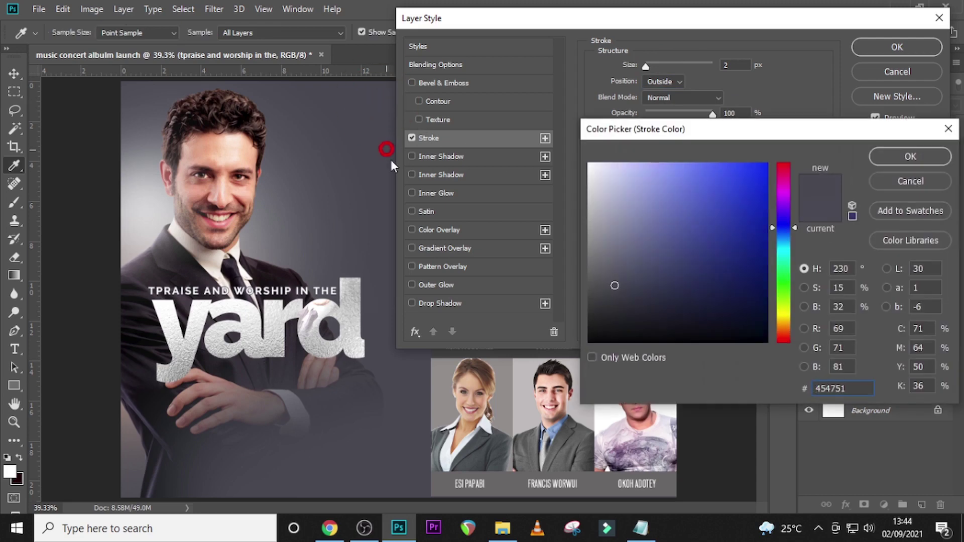
click(389, 137)
click(911, 157)
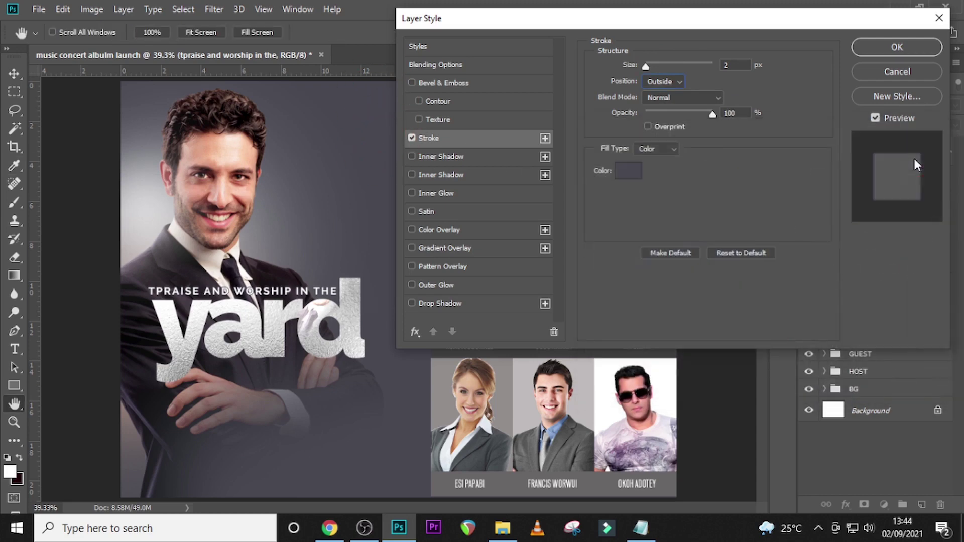
click(893, 50)
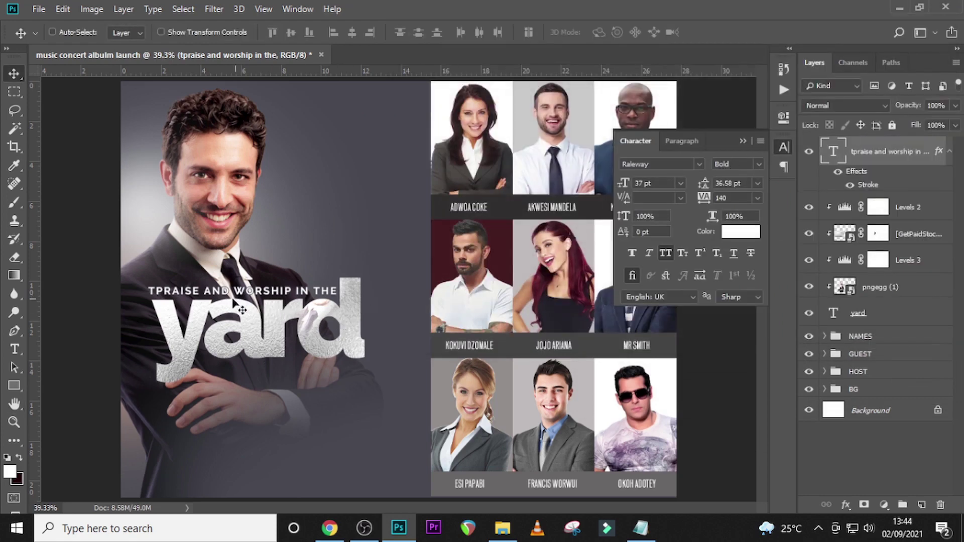
- Create a new empty layer beneath the yard title layer
click(950, 151)
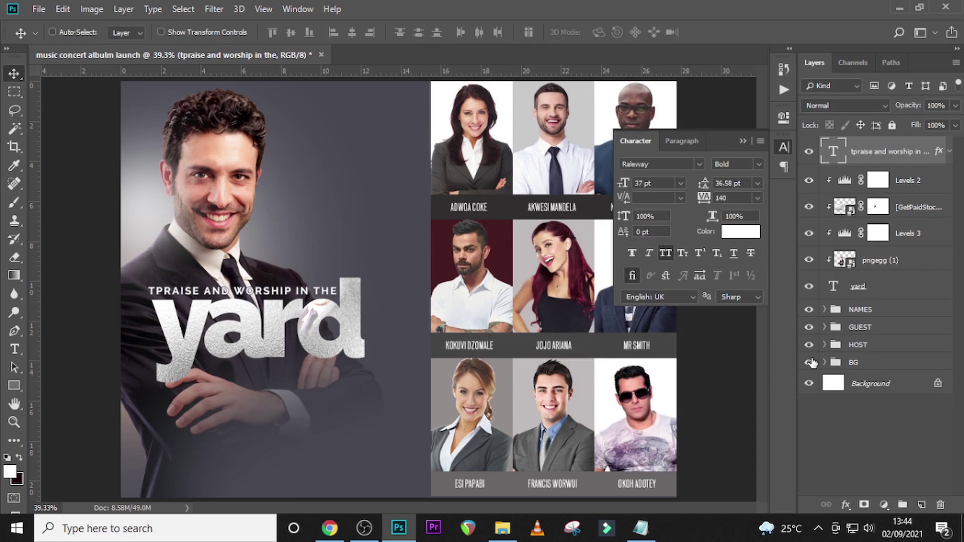
click(908, 287)
click(921, 505)
drag(872, 285, 864, 317)
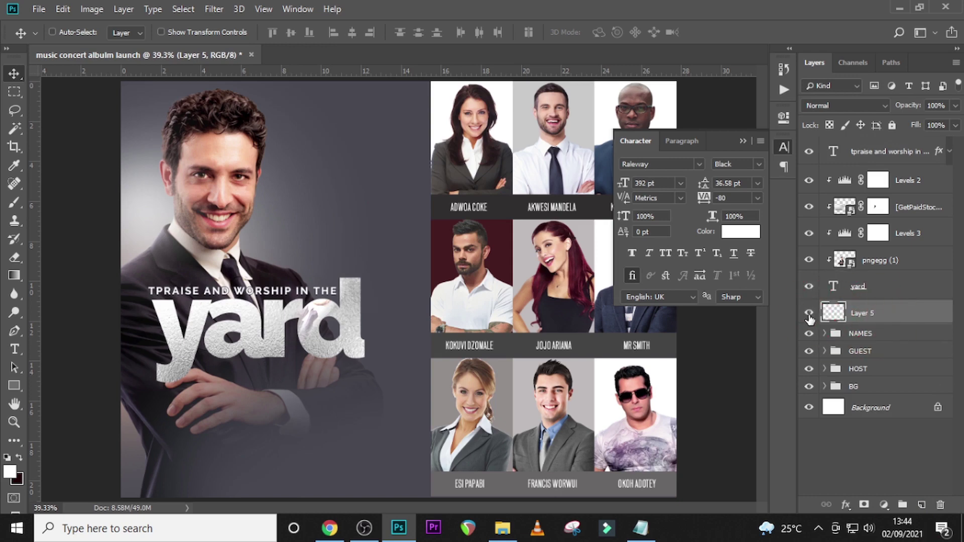
- Paint a 600 px soft white glow, squash it into a thin streak, and move it under the title
key(b)
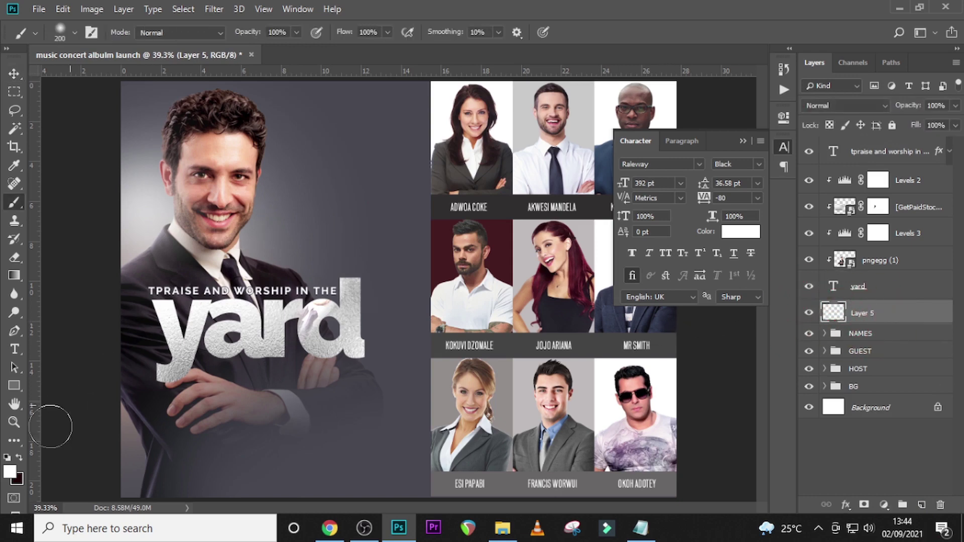
key(bracketright)
key(bracketright)
key(bracketright)
key(bracketright)
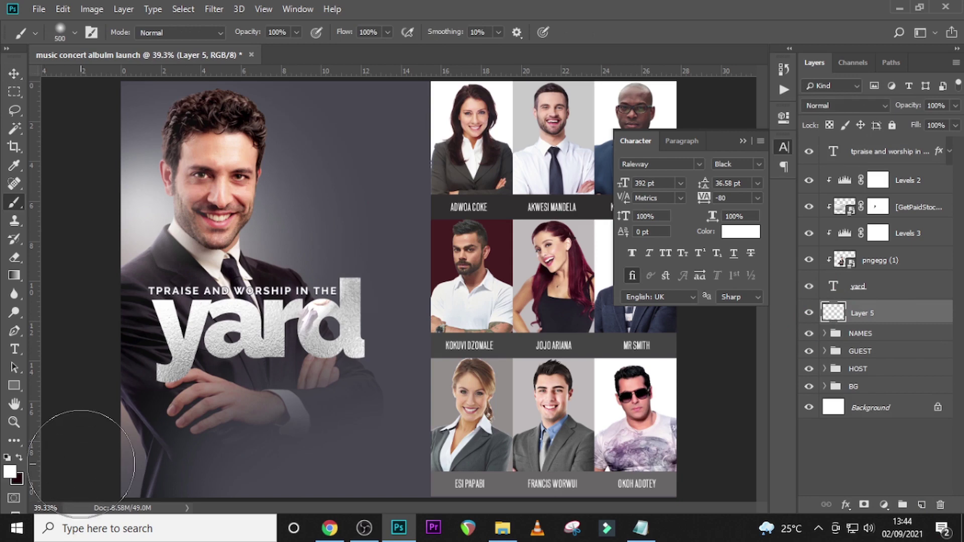
key(bracketright)
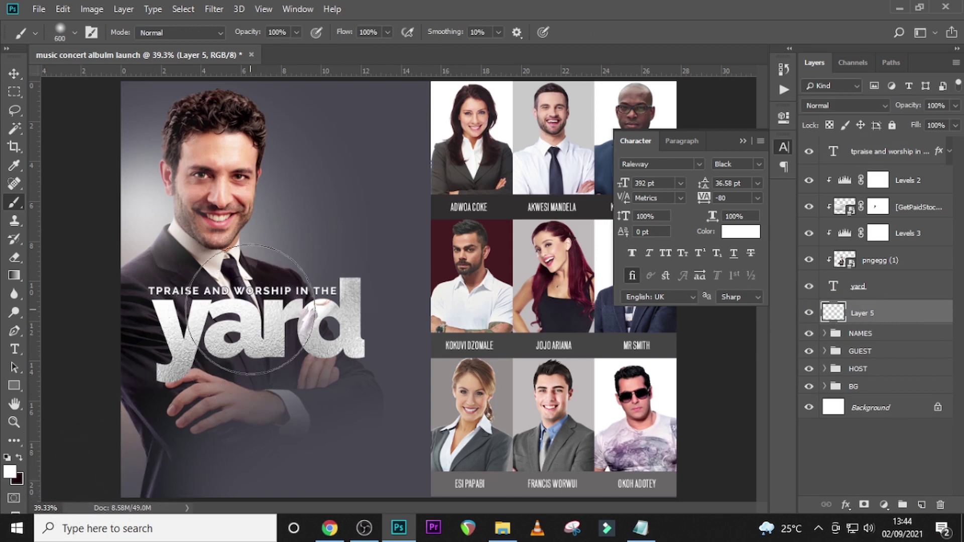
click(237, 297)
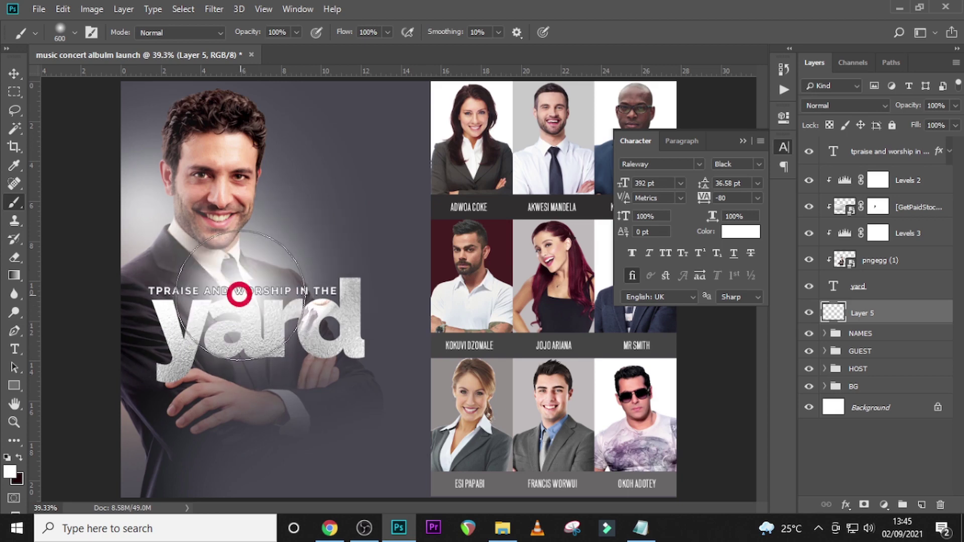
key(ctrl+t)
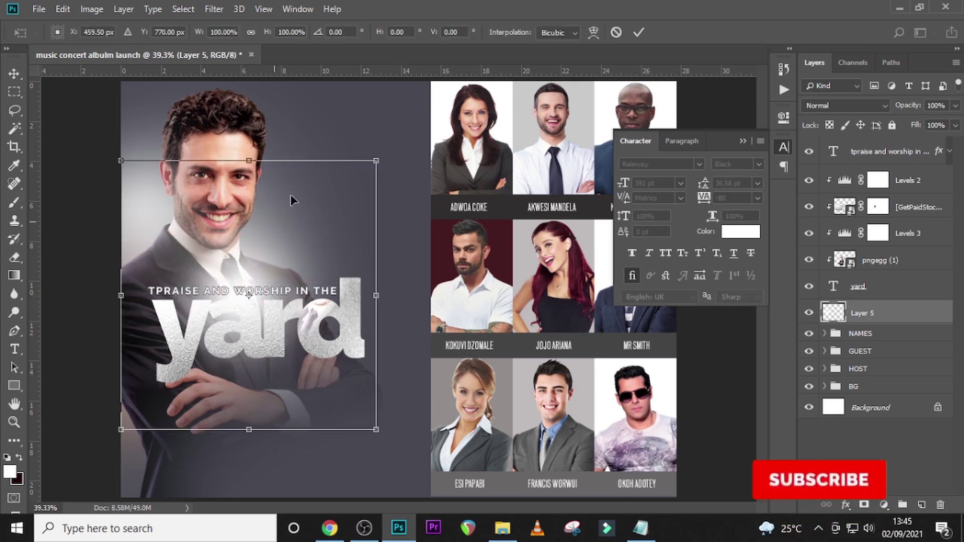
drag(249, 161, 239, 411)
key(Return)
key(b)
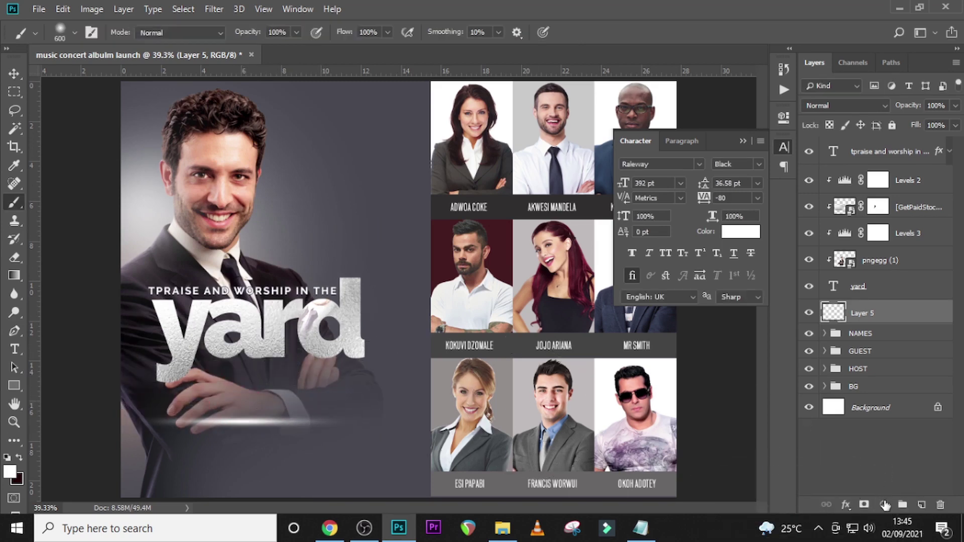
key(v)
drag(235, 421, 230, 296)
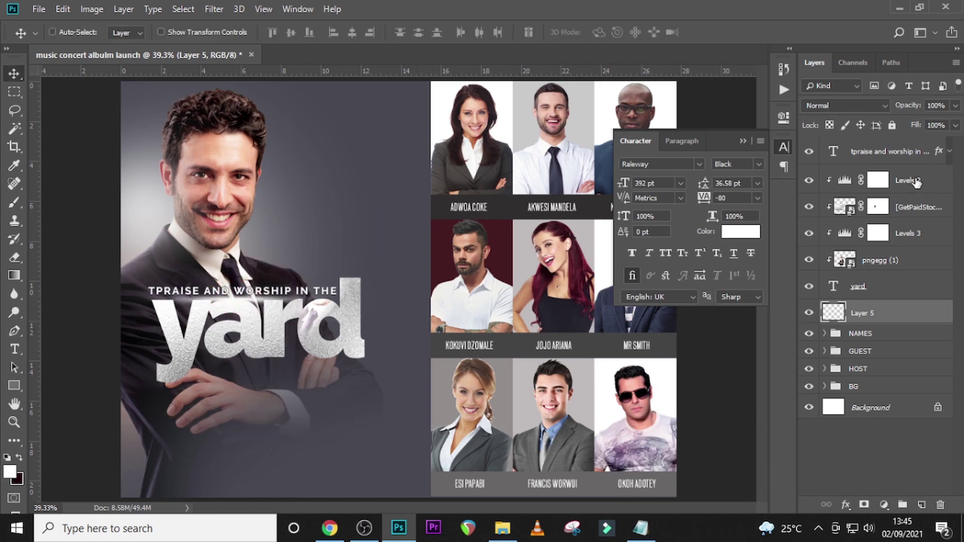
- On a new layer above the title, paint a white glow over the host and enlarge it to about 139%
click(882, 157)
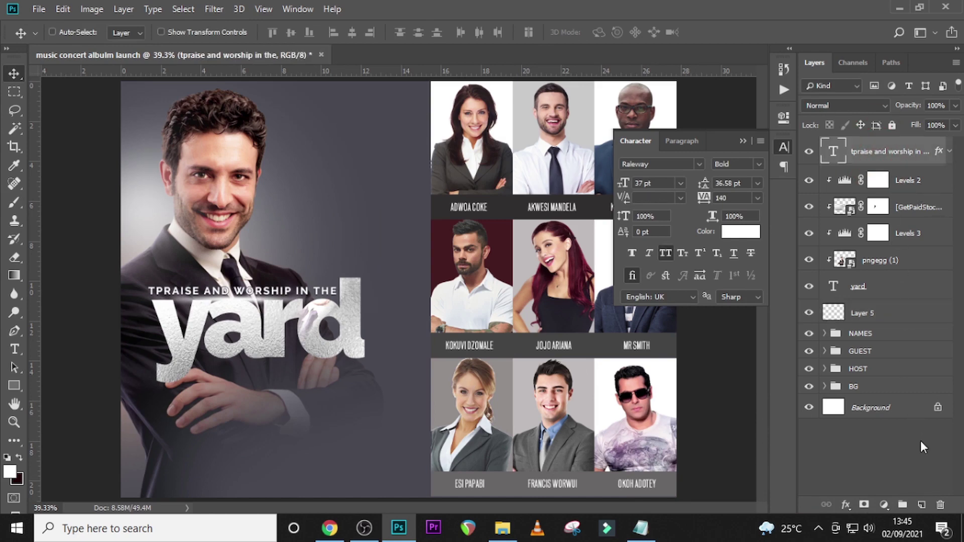
click(921, 504)
key(b)
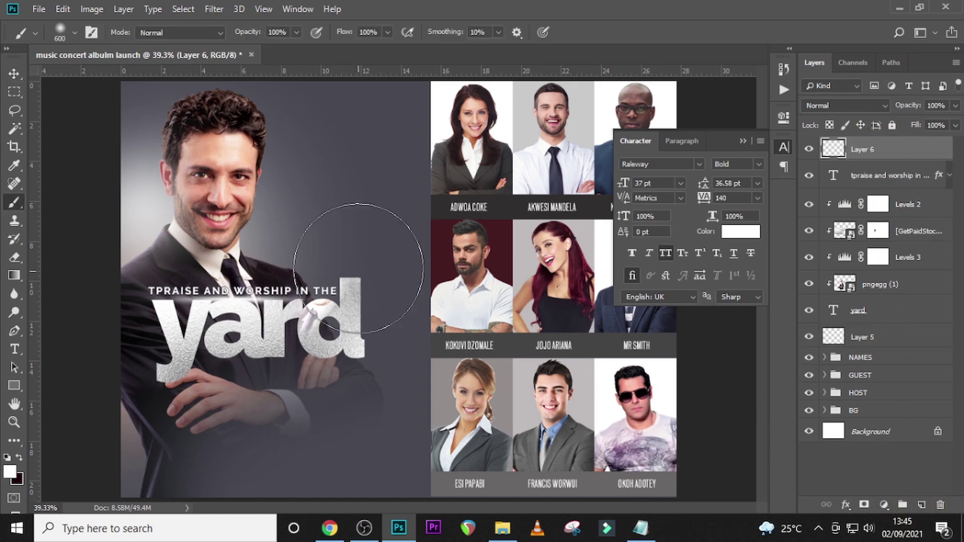
click(341, 255)
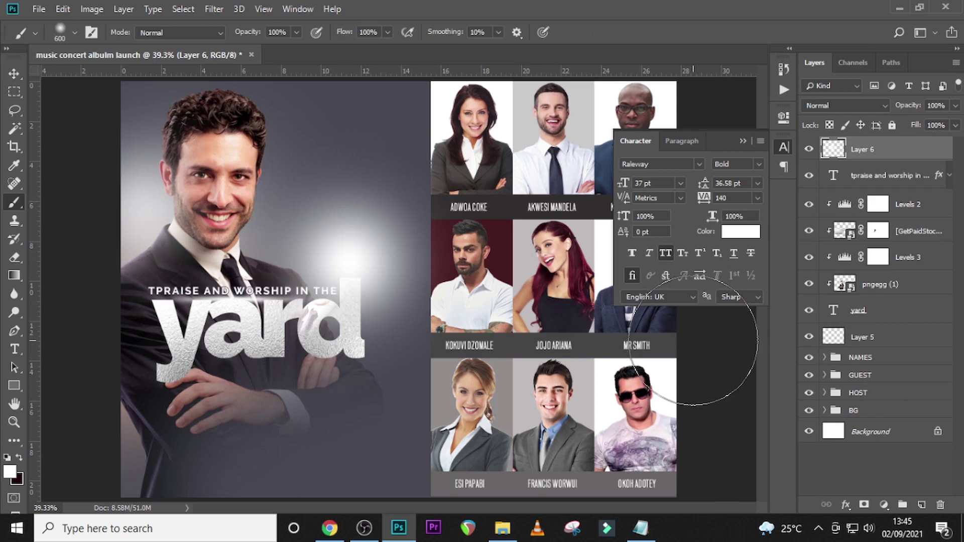
key(ctrl+t)
drag(415, 270, 308, 302)
mouse_move(386, 442)
mouse_down()
mouse_move(351, 413)
mouse_move(436, 466)
mouse_move(414, 446)
mouse_up()
key(b)
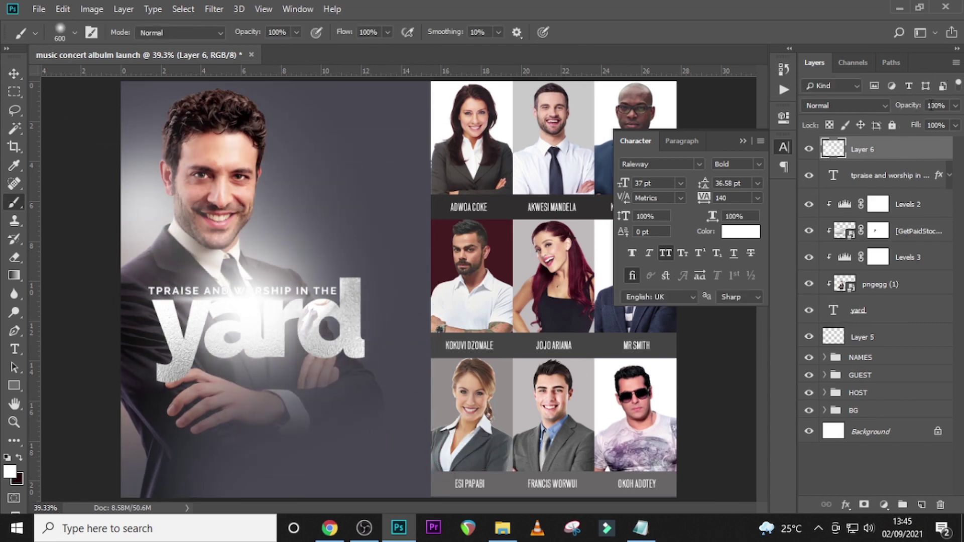
- Set the glow layer's opacity to 15%
click(954, 105)
click(908, 108)
text(15)
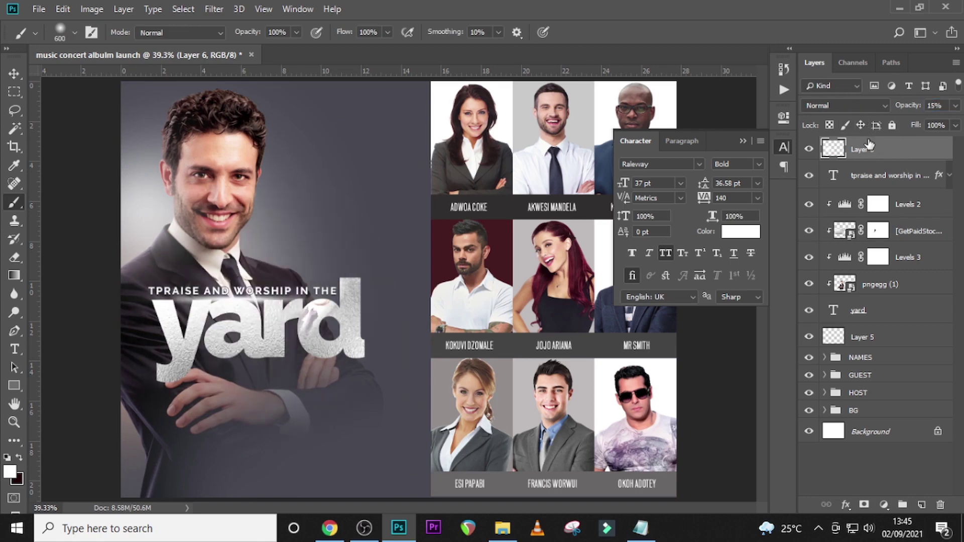
click(809, 149)
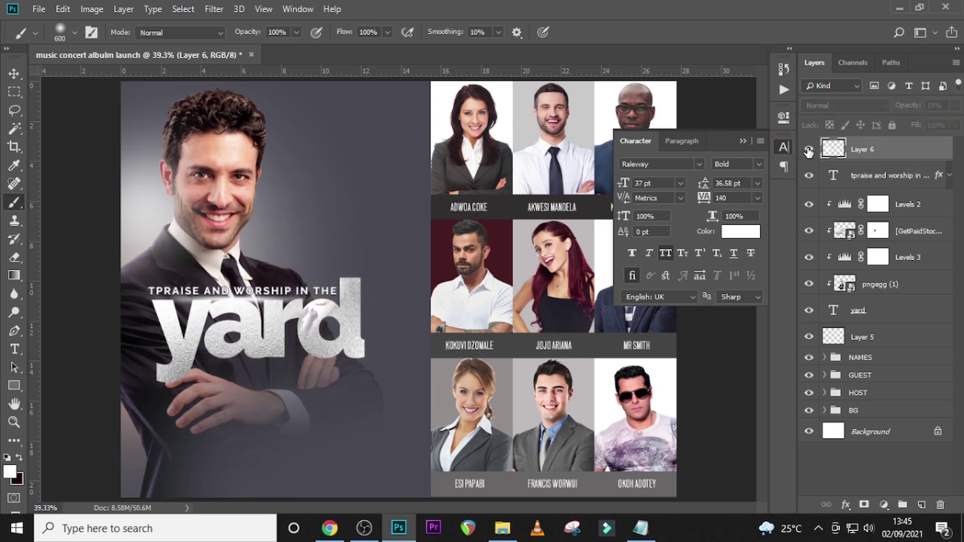
click(809, 149)
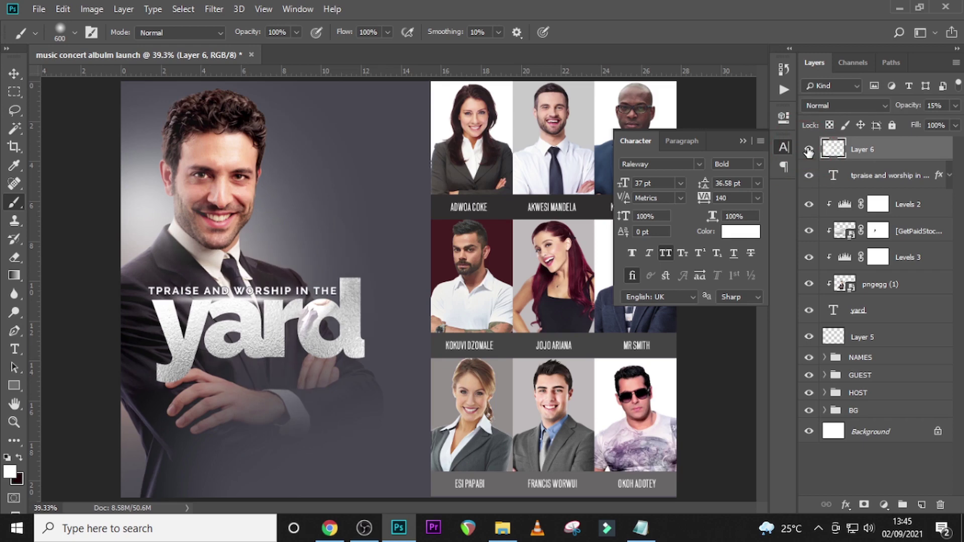
- Duplicate the glow at 100% opacity and shrink the copy to about 47% over 'yard'
key(ctrl+j)
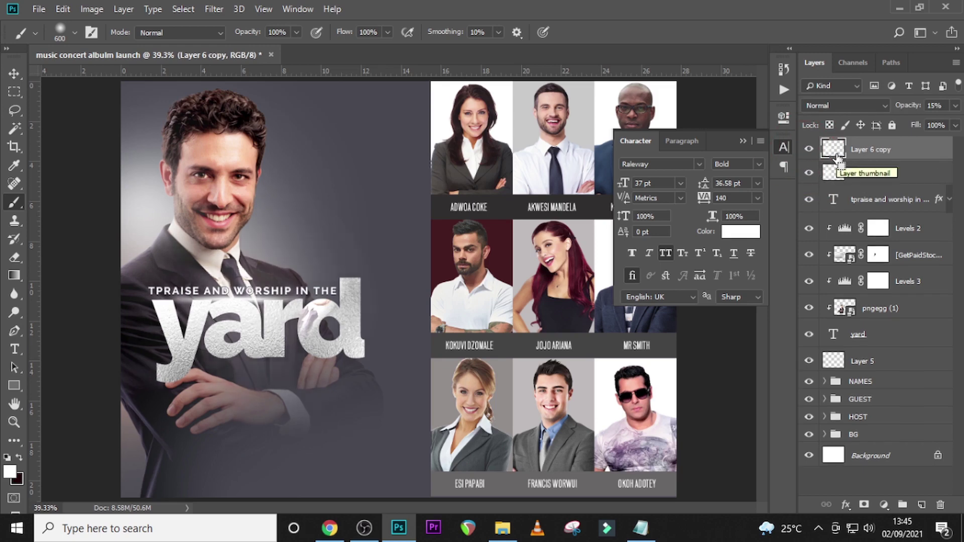
click(887, 109)
text(100)
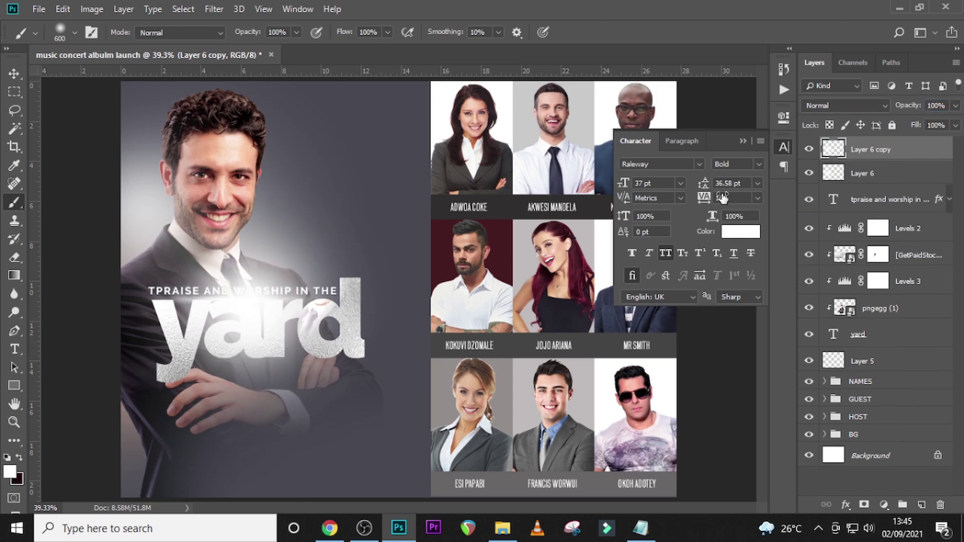
key(ctrl+t)
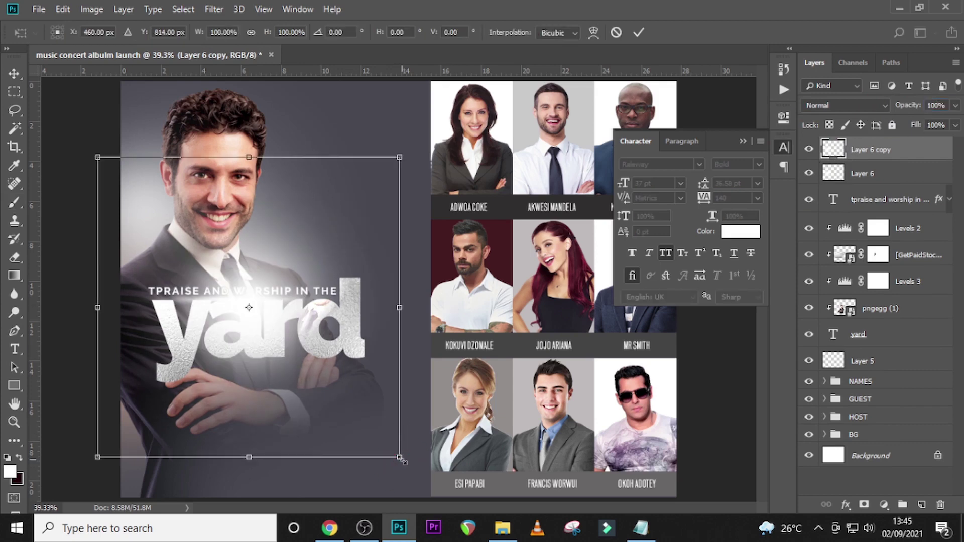
drag(400, 458, 312, 369)
drag(285, 334, 274, 333)
key(Return)
key(b)
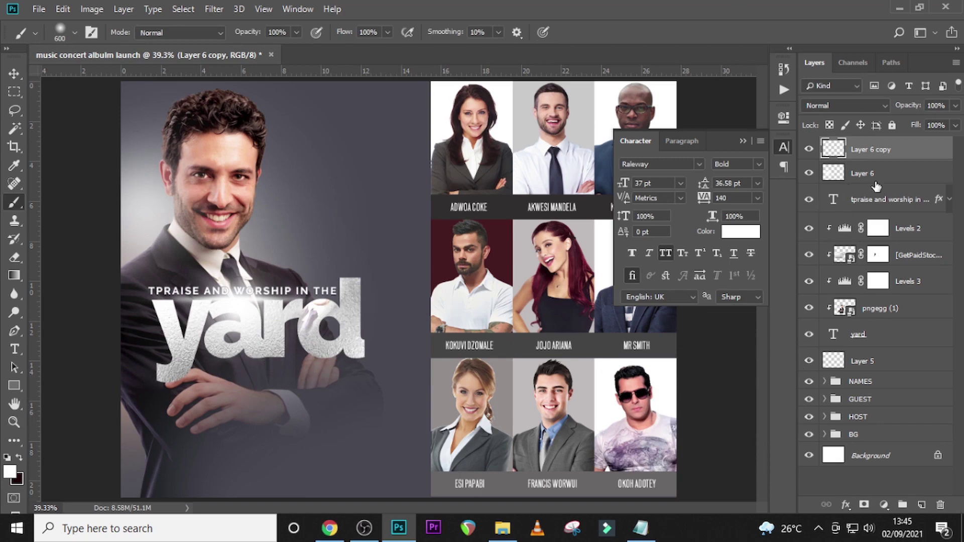
shift+click(862, 335)
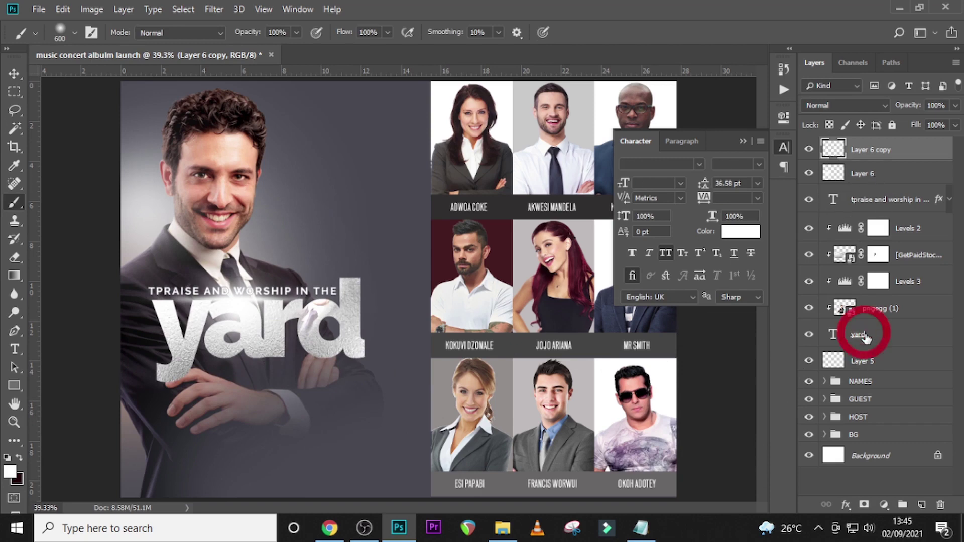
- Group the title and glow layers into a group named THEME
key(ctrl+g)
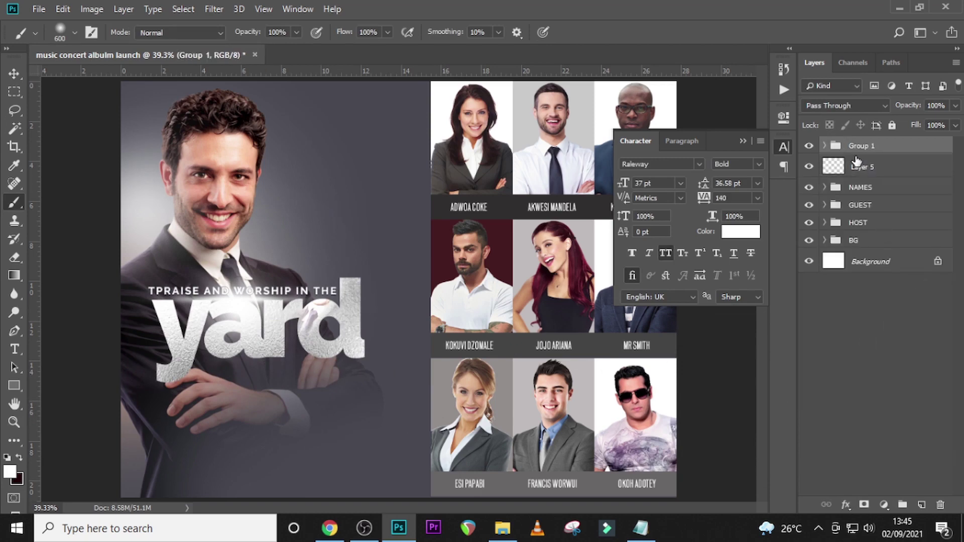
double_click(860, 146)
text(THEME)
key(Return)
- Paste 'PERFORMING LIVE' from the notes into a new text layer
key(t)
click(340, 188)
click(640, 528)
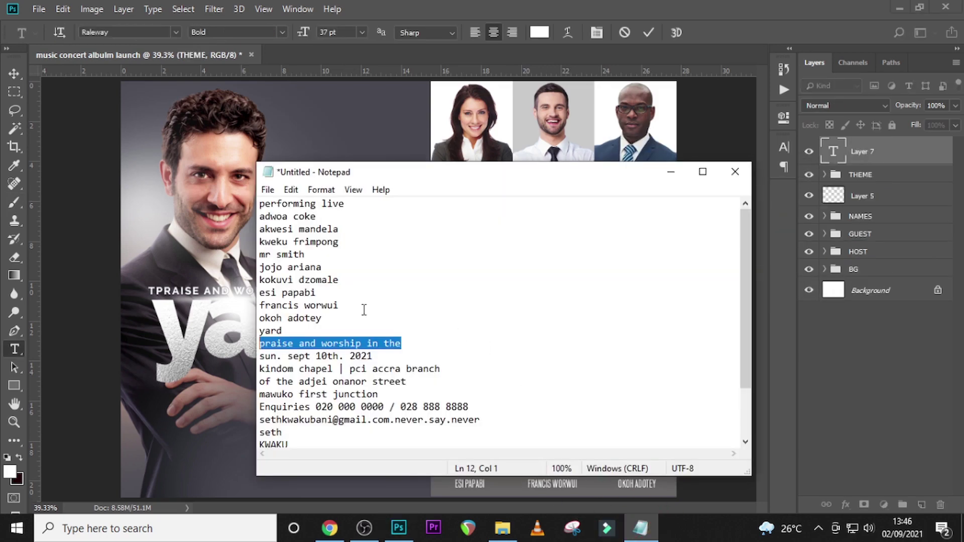
drag(356, 208, 259, 203)
key(ctrl+c)
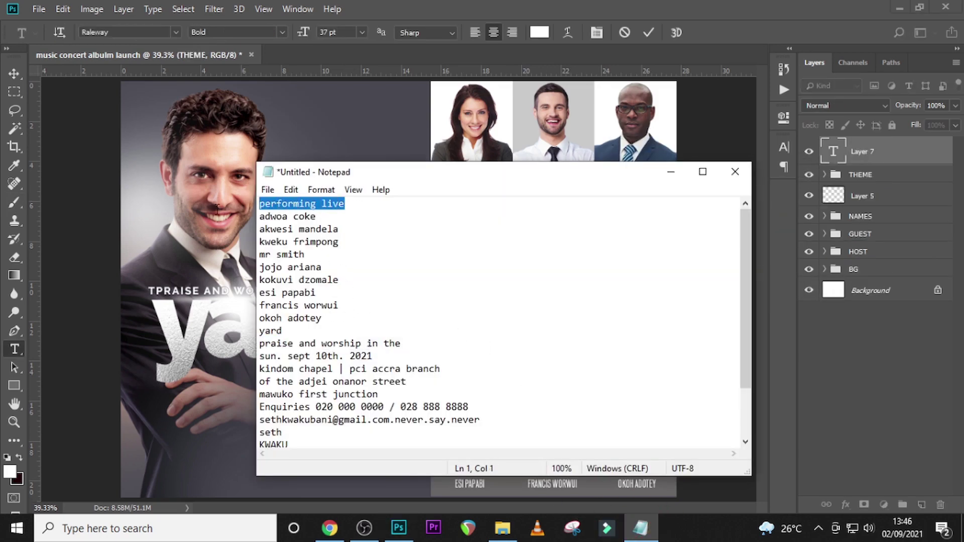
click(836, 150)
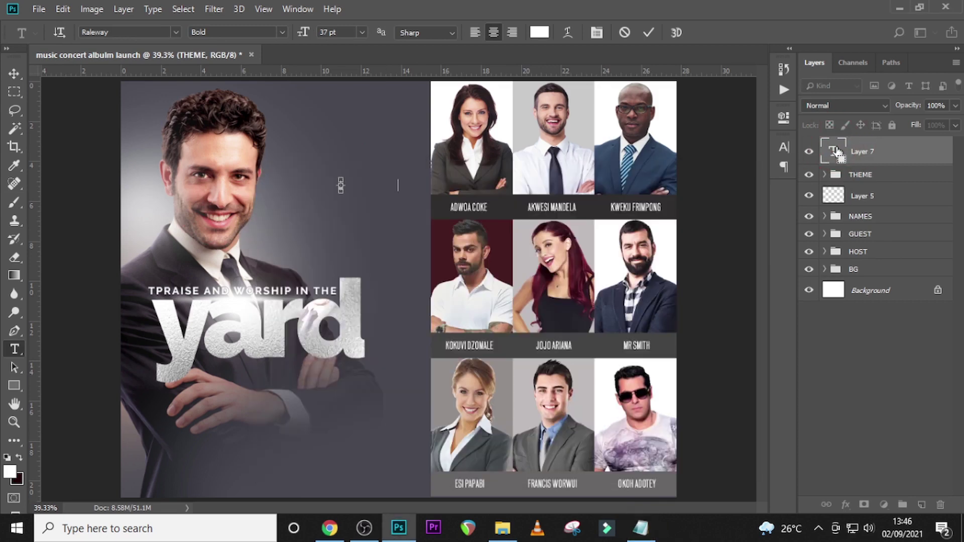
key(ctrl+v)
click(833, 150)
click(784, 147)
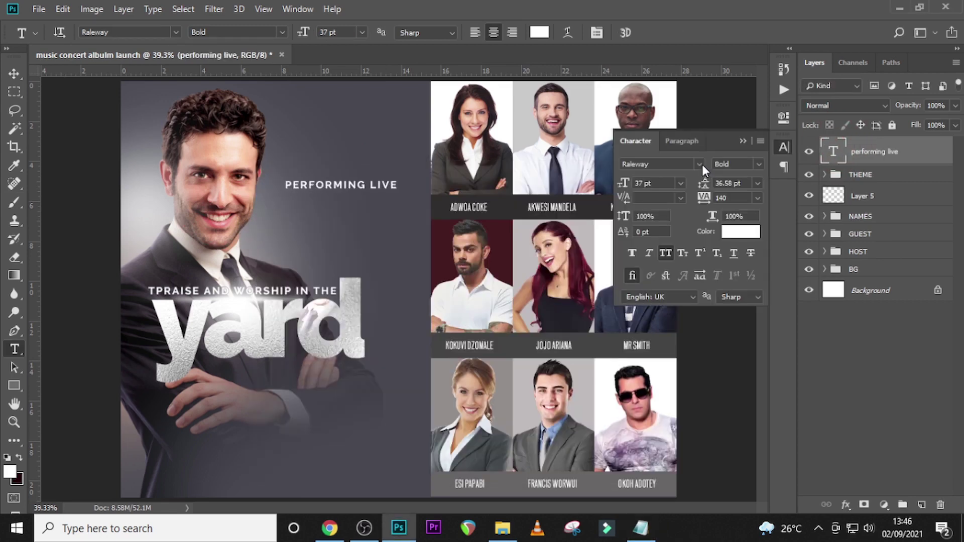
- Set PERFORMING LIVE to Raleway SemiBold 30 pt with 940 tracking and Faux Bold
click(760, 165)
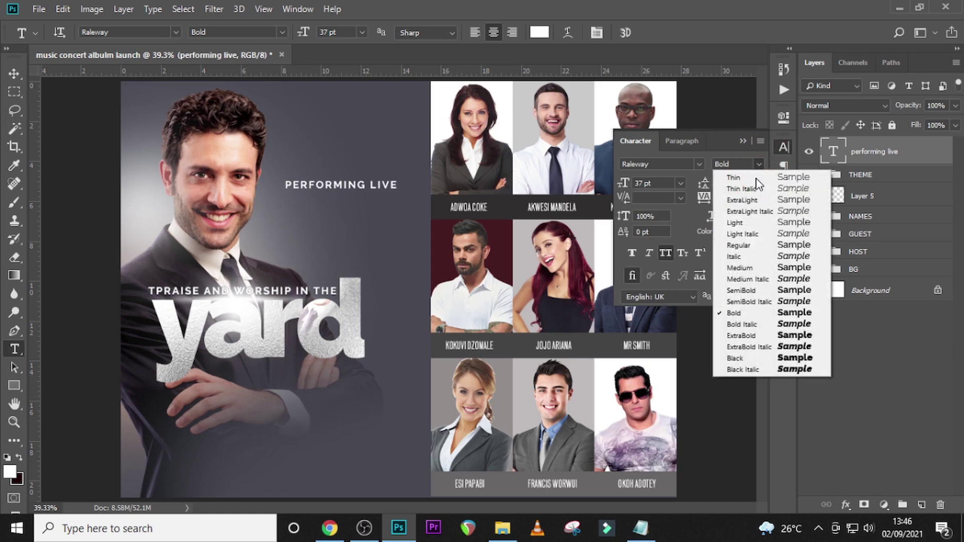
click(748, 290)
drag(659, 184, 604, 172)
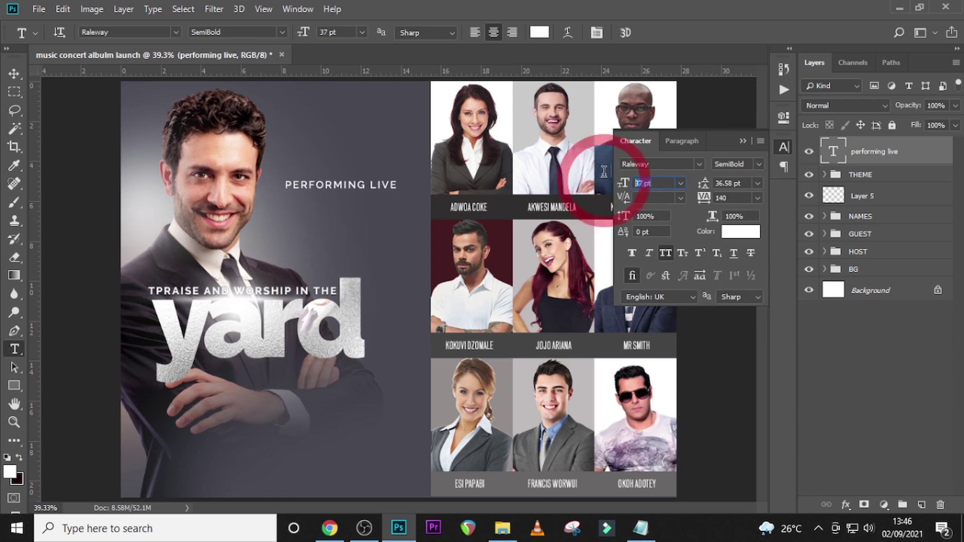
text(30)
key(Return)
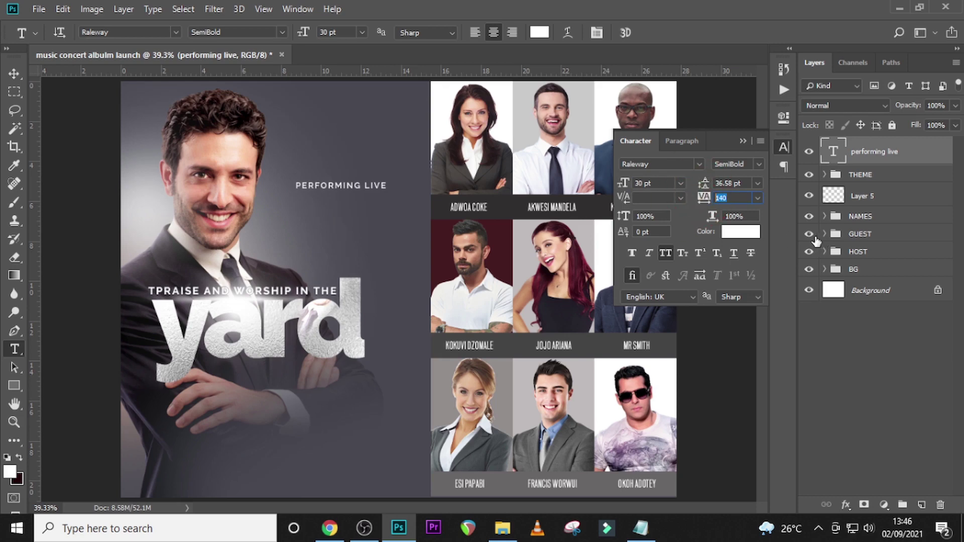
text(940)
key(Return)
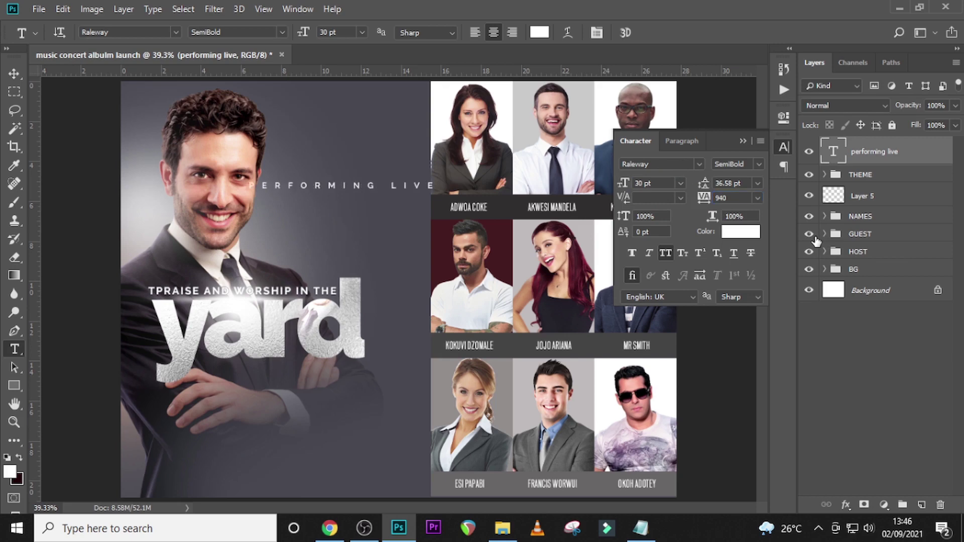
click(634, 254)
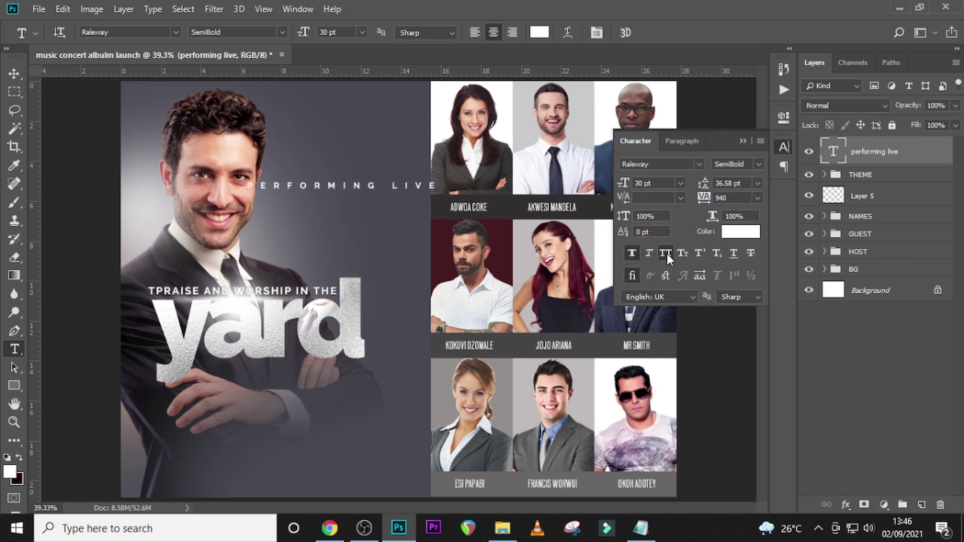
click(853, 166)
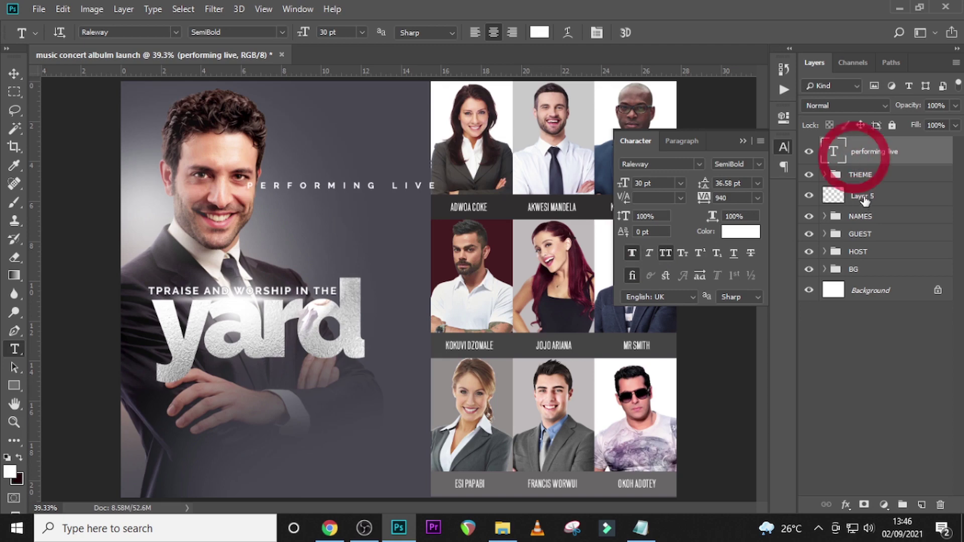
- Rotate the PERFORMING LIVE text 90° counter clockwise
key(ctrl+t)
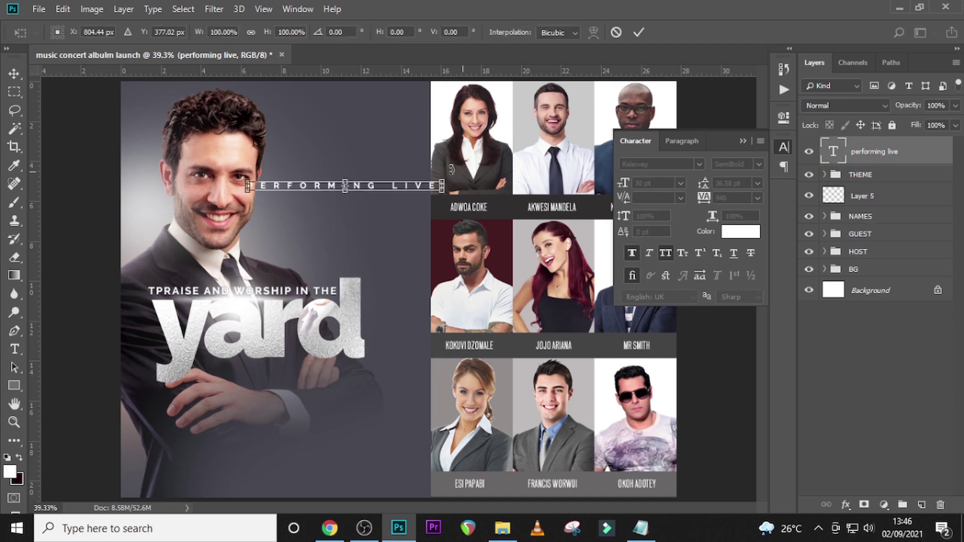
right_click(392, 154)
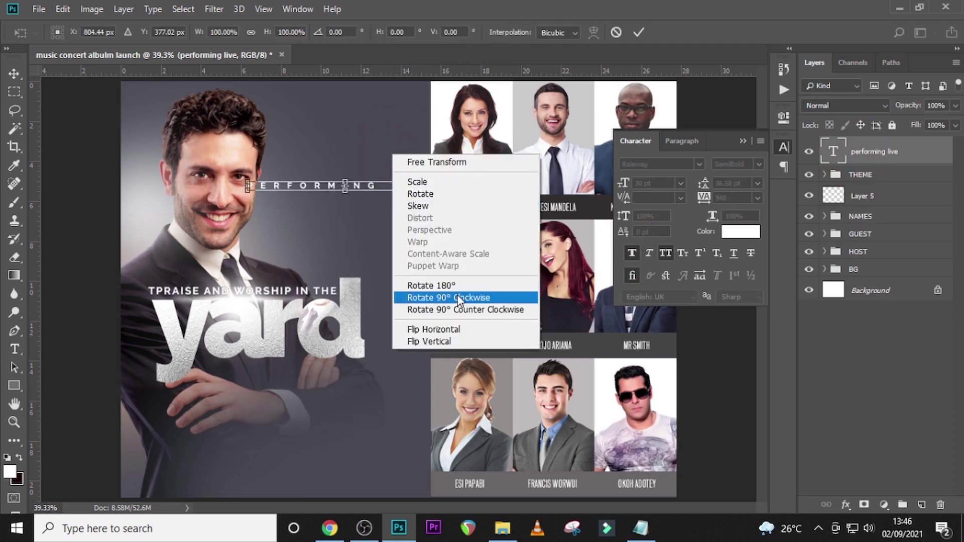
key(F2)
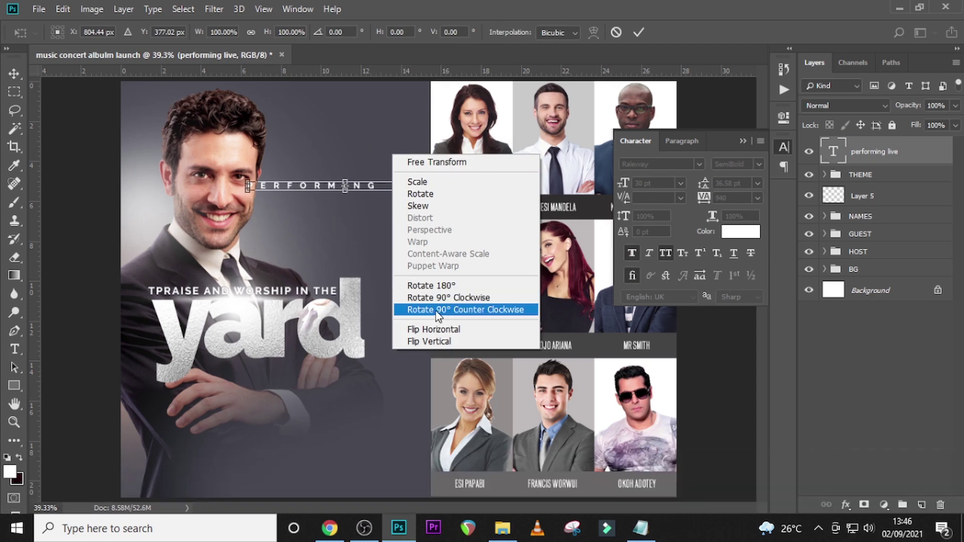
click(439, 309)
key(Return)
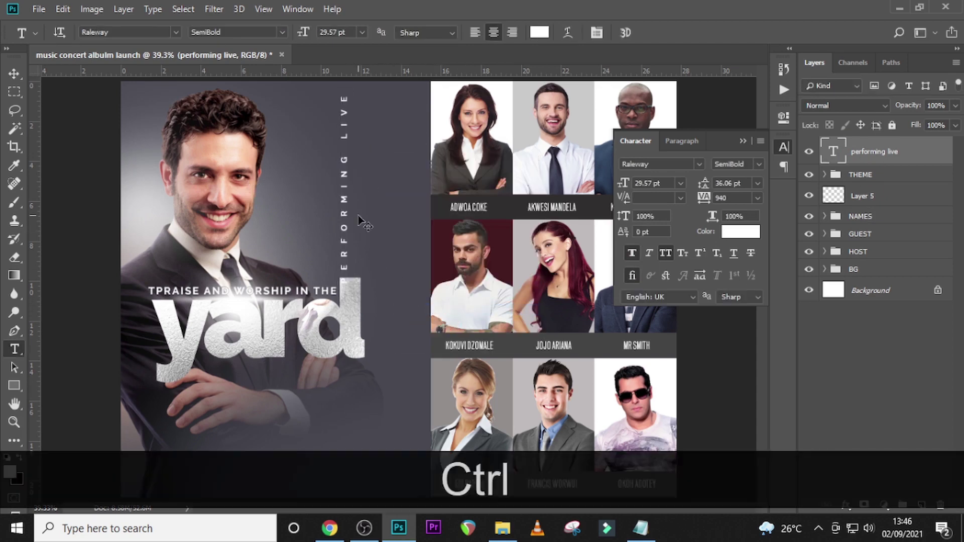
- Position the vertical text beside the guest photo grid and draw a thin vertical rectangle line
key(ctrl+h)
key(v)
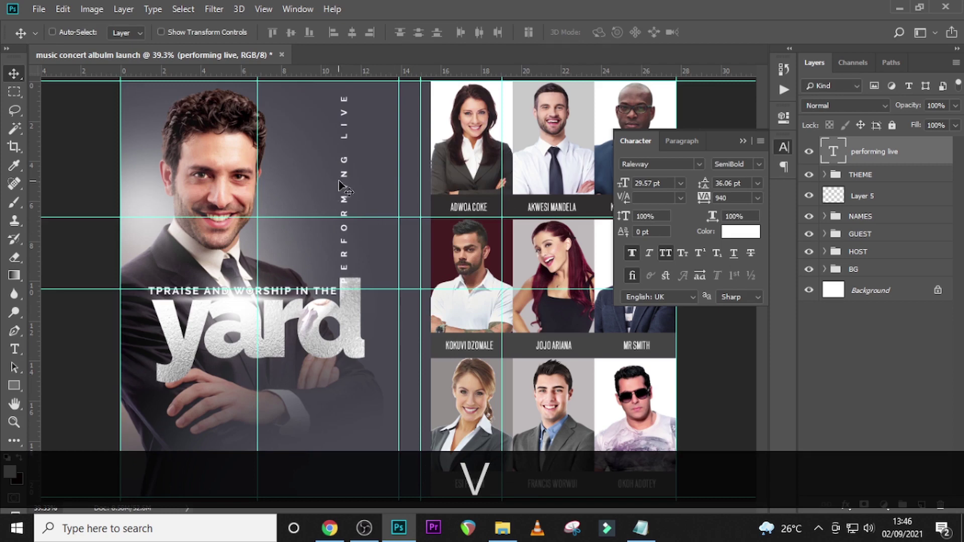
drag(342, 189, 420, 284)
key(ctrl+t)
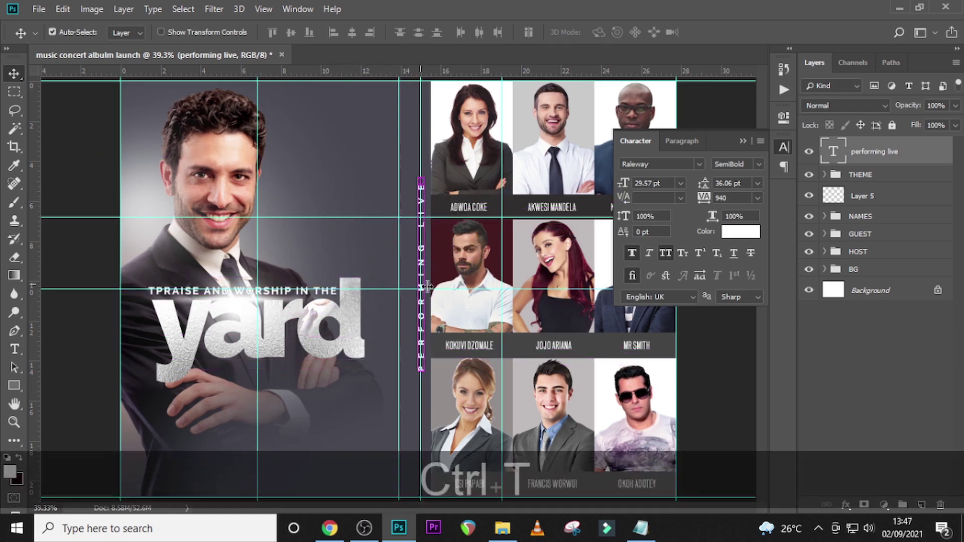
key(Down)
key(Down)
key(Down)
key(Down)
key(Down)
key(Down)
key(Down)
key(Down)
key(Down)
key(Down)
key(Down)
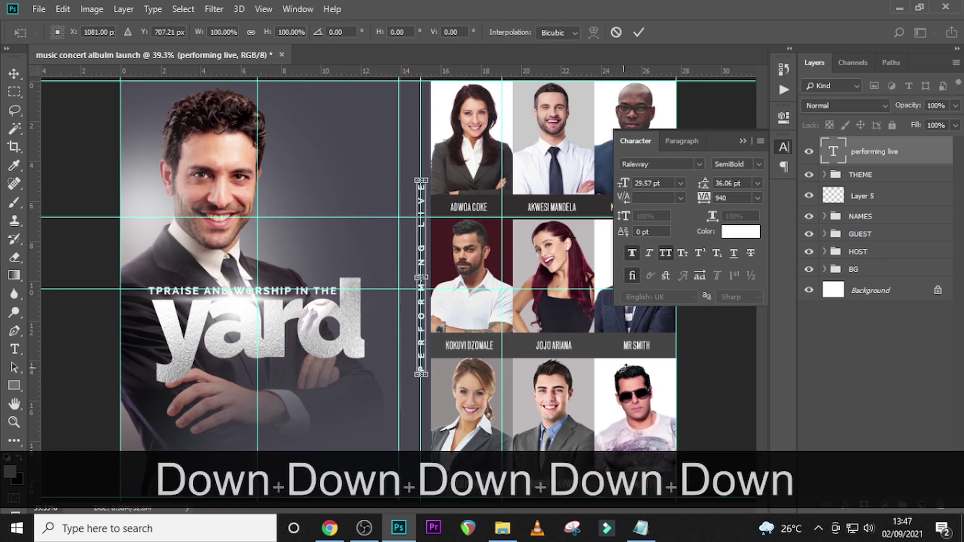
key(Down)
key(Down)
key(Down)
key(Down)
key(Down)
key(Down)
key(Down)
key(Down)
key(Down)
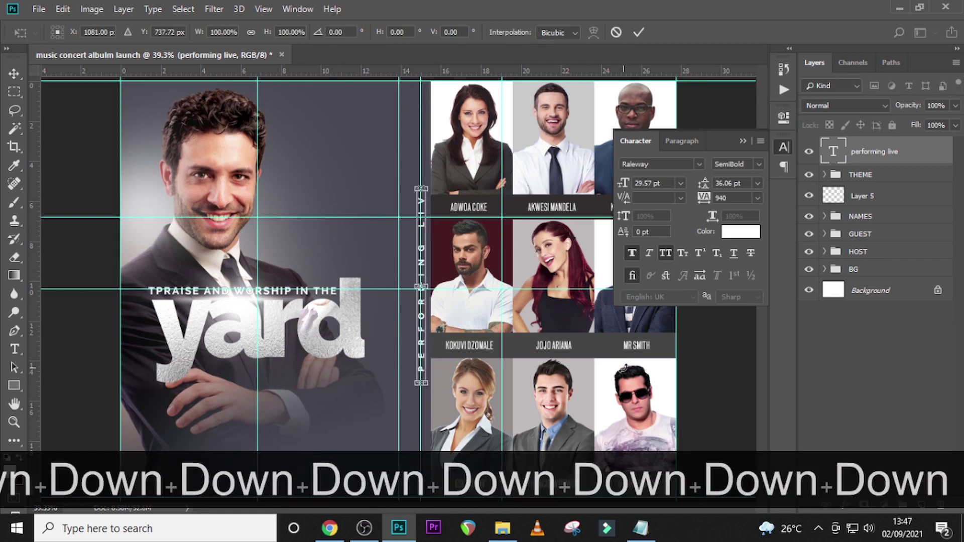
key(Return)
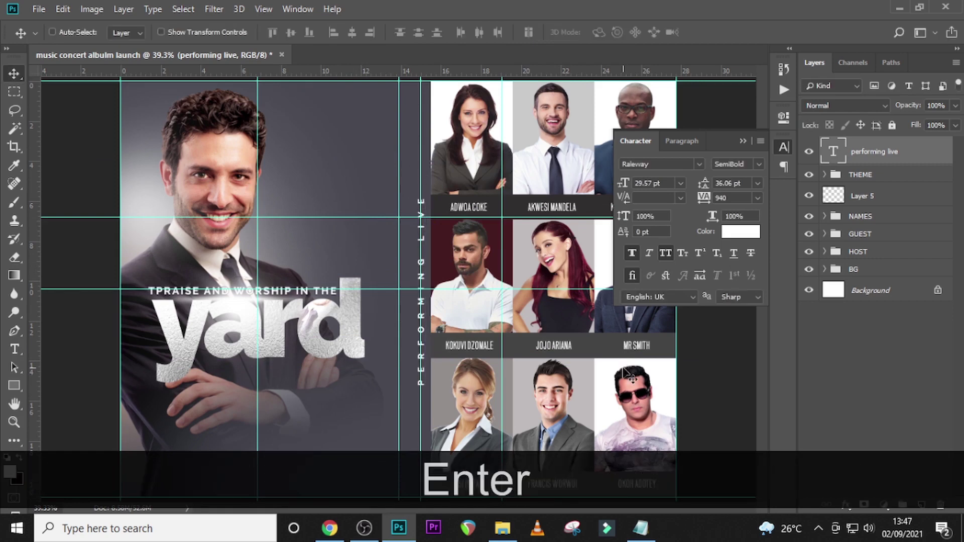
click(15, 387)
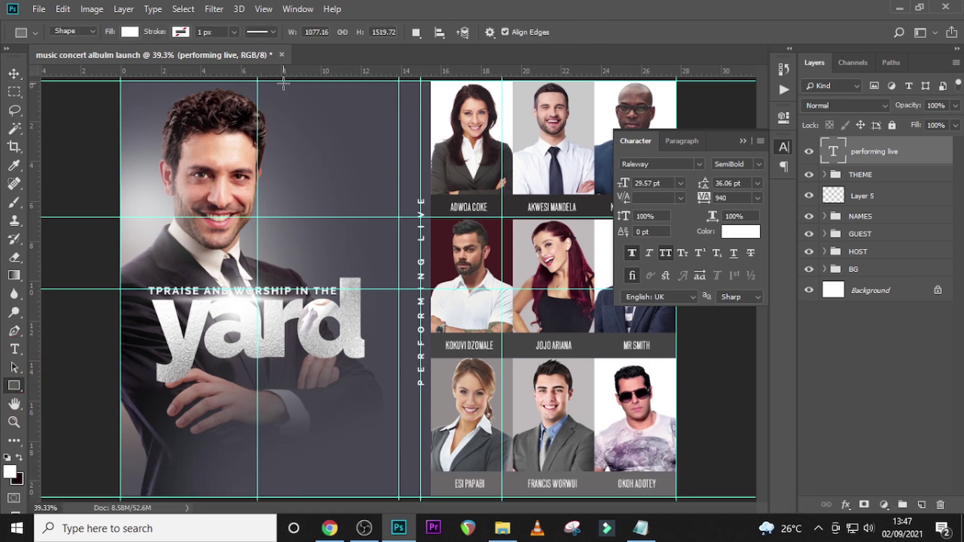
drag(326, 111, 327, 433)
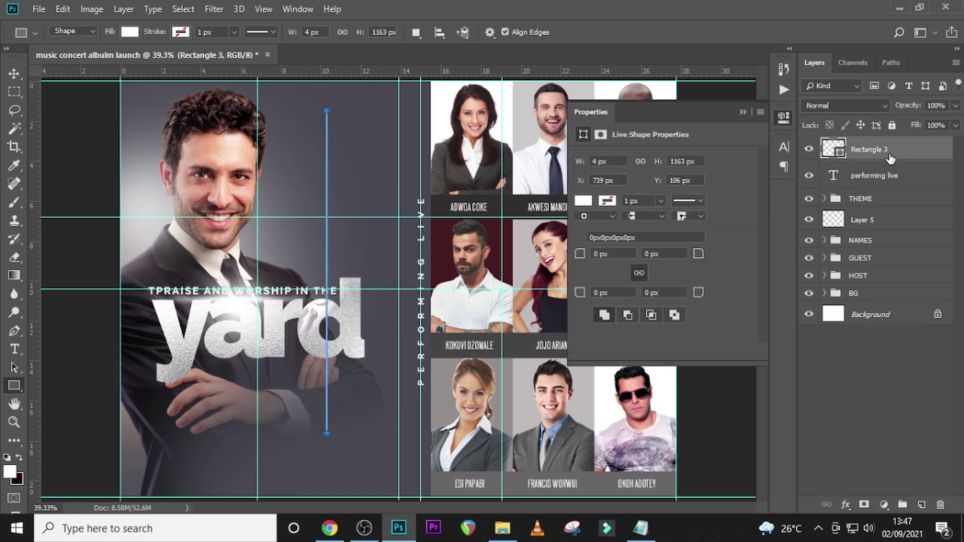
- Move the new white line beside the vertical PERFORMING LIVE text and nudge it into place
key(v)
key(ctrl+t)
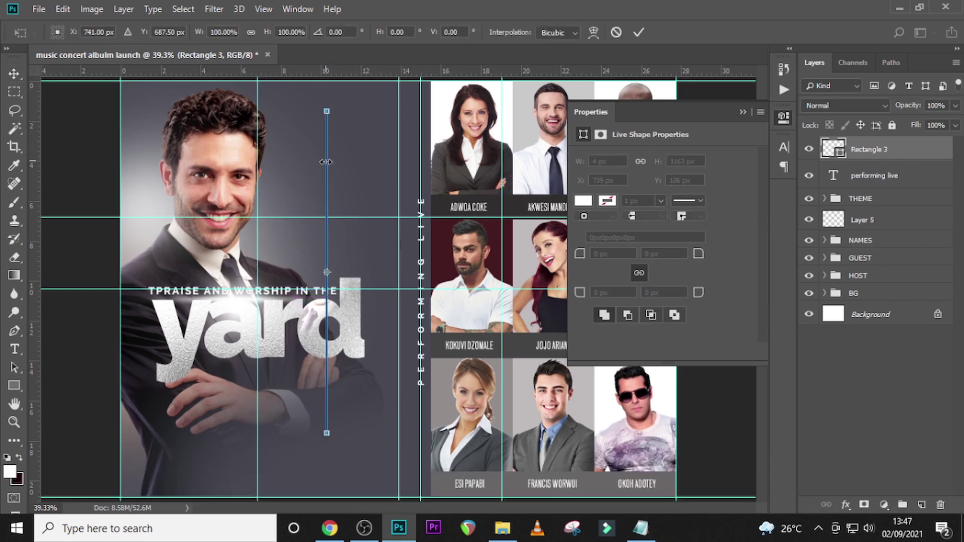
key(Return)
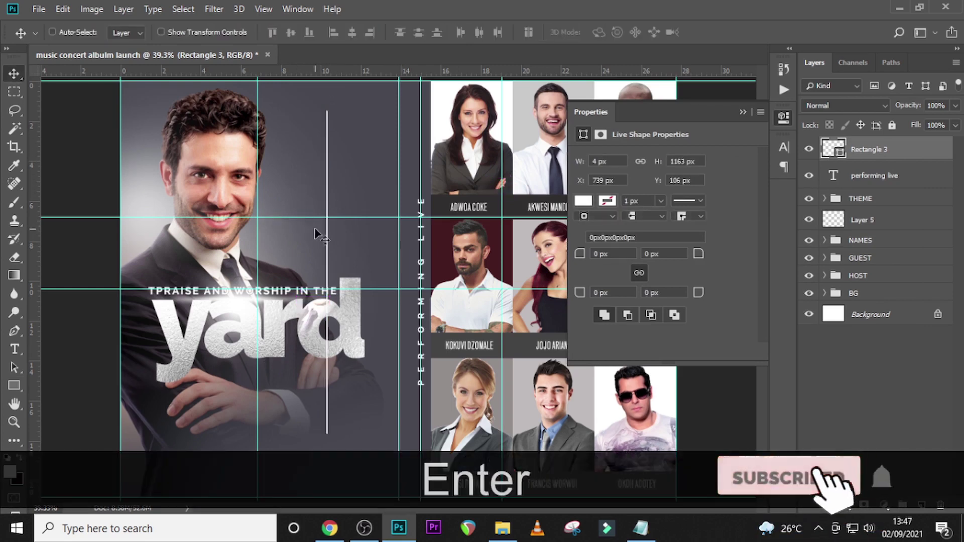
drag(316, 234, 408, 260)
key(ctrl+t)
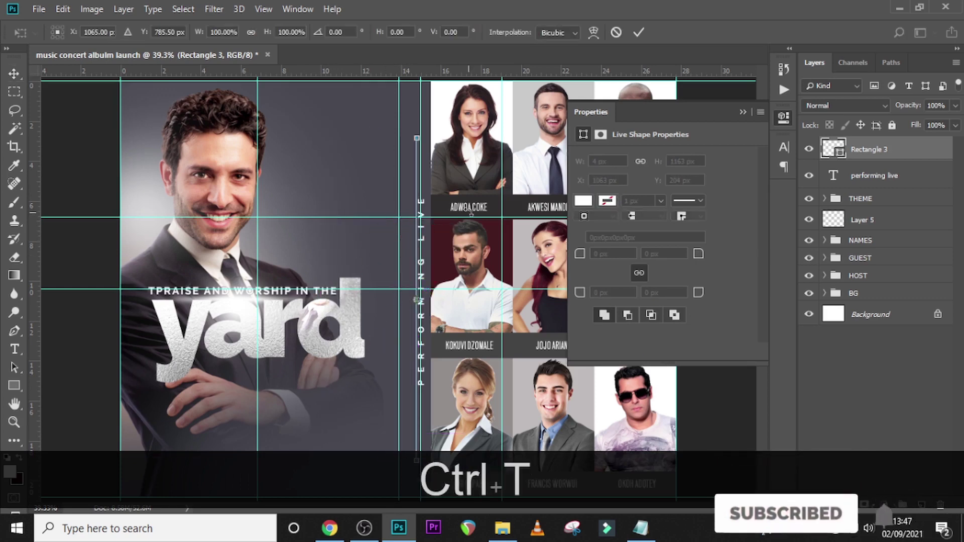
key(shift+Up)
key(shift+Up)
key(shift+Up)
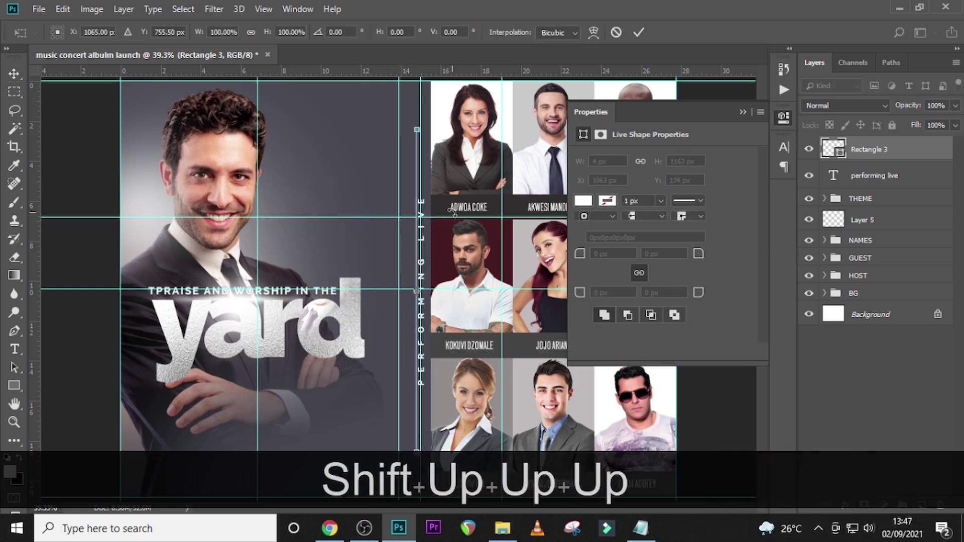
key(shift+Up)
key(Up)
key(Up)
key(Right)
key(Right)
key(Right)
key(Right)
key(Right)
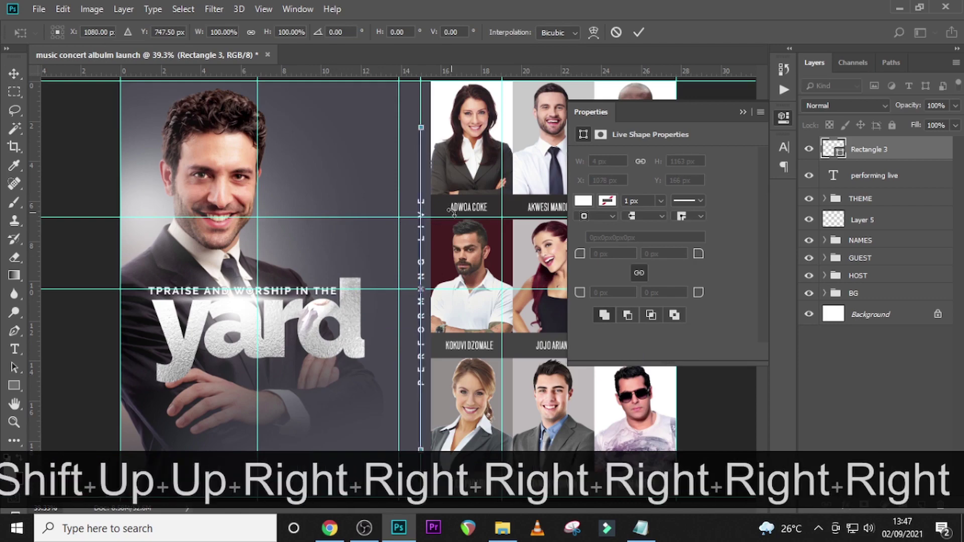
key(Return)
- Shorten the line evenly from both ends to 4 × 863 px, then fit the flyer and hide guides
key(ctrl+t)
key(ctrl+equal)
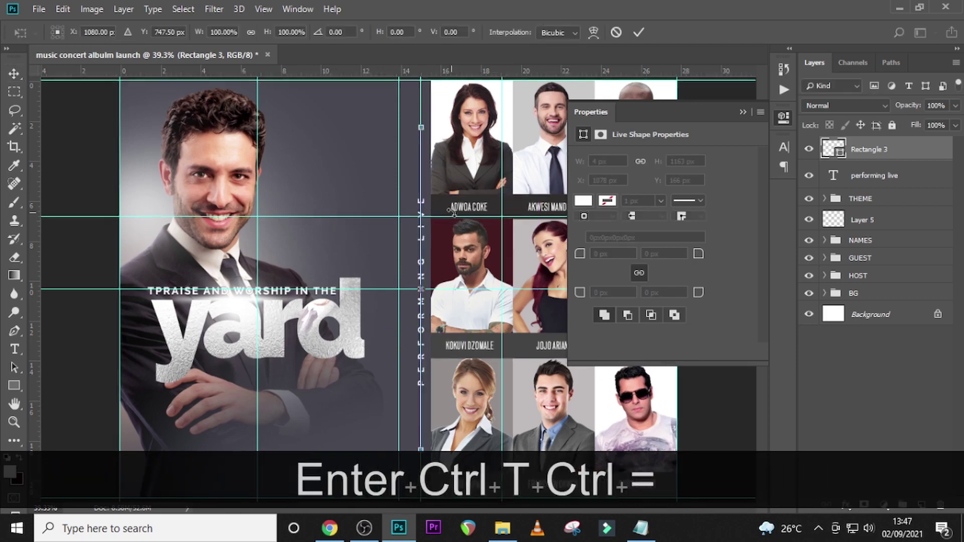
key(ctrl+equal)
scroll(369, 191, up, 4)
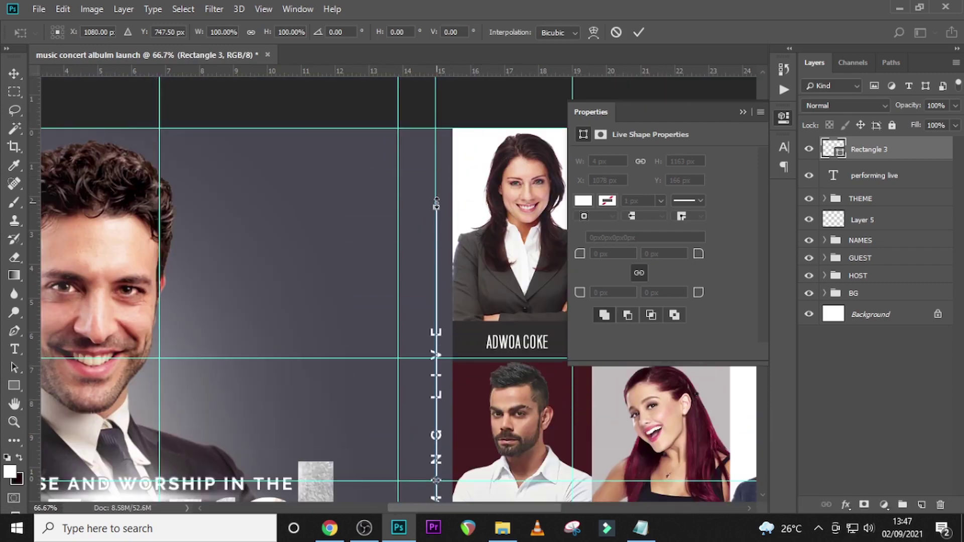
drag(436, 203, 435, 277)
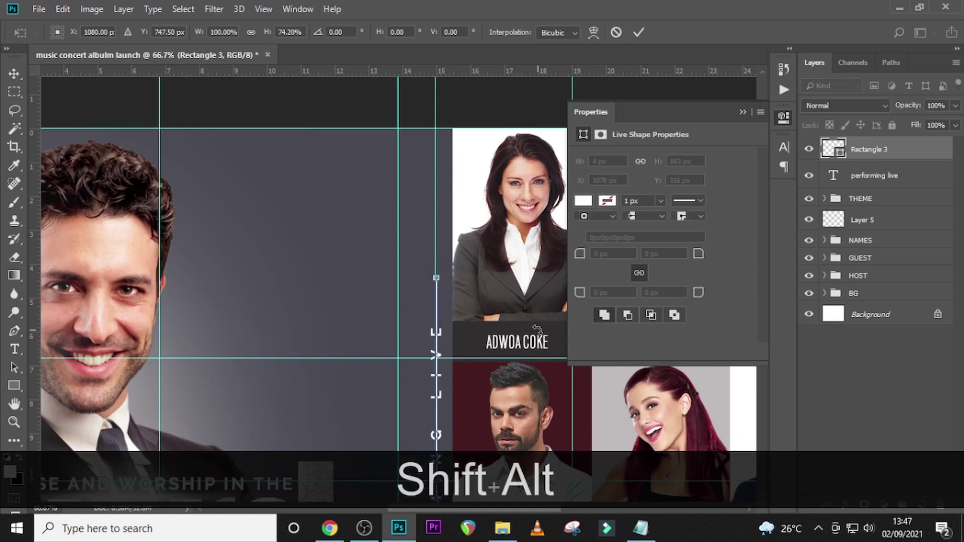
scroll(537, 329, down, 6)
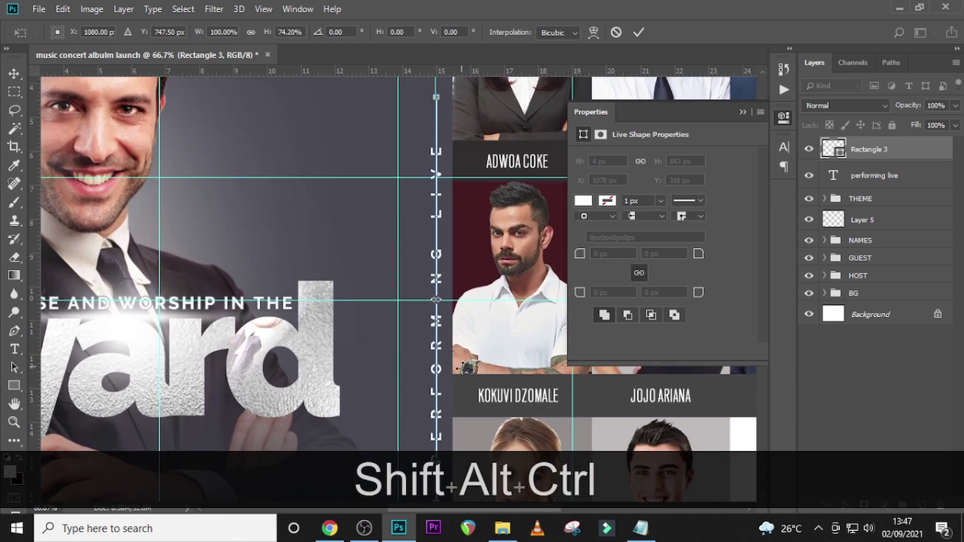
key(Return)
key(ctrl+0)
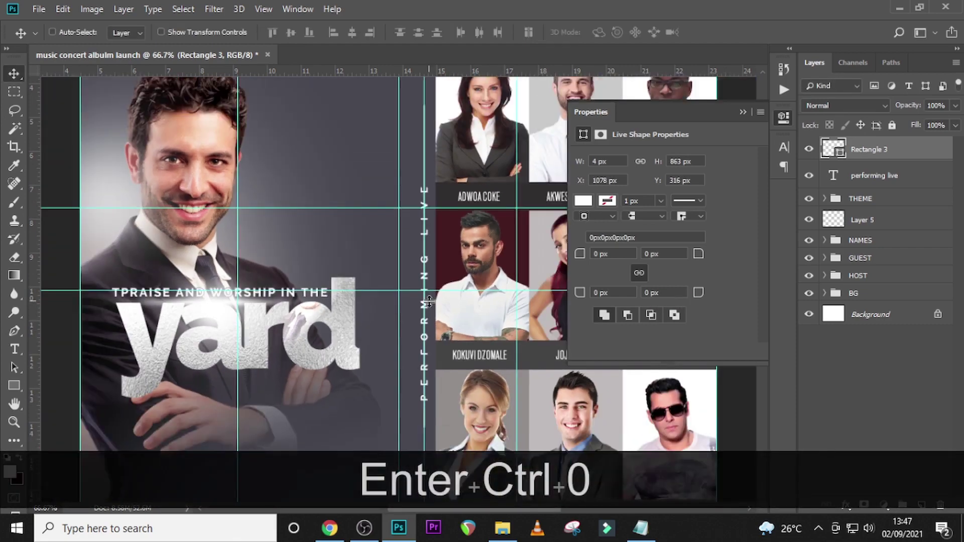
key(ctrl+h)
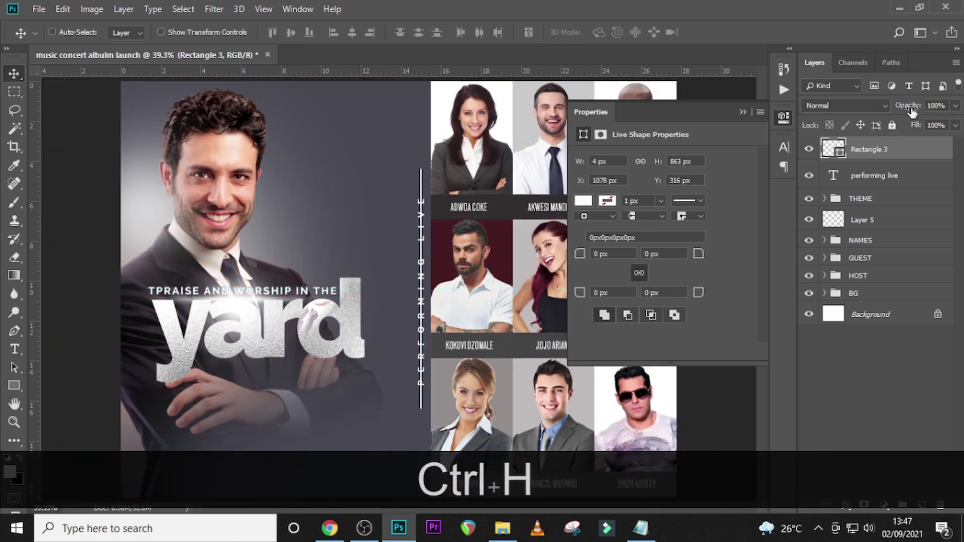
- Mask Rectangle 3 and paint black with a small Hard Round brush down the line behind the text
click(862, 506)
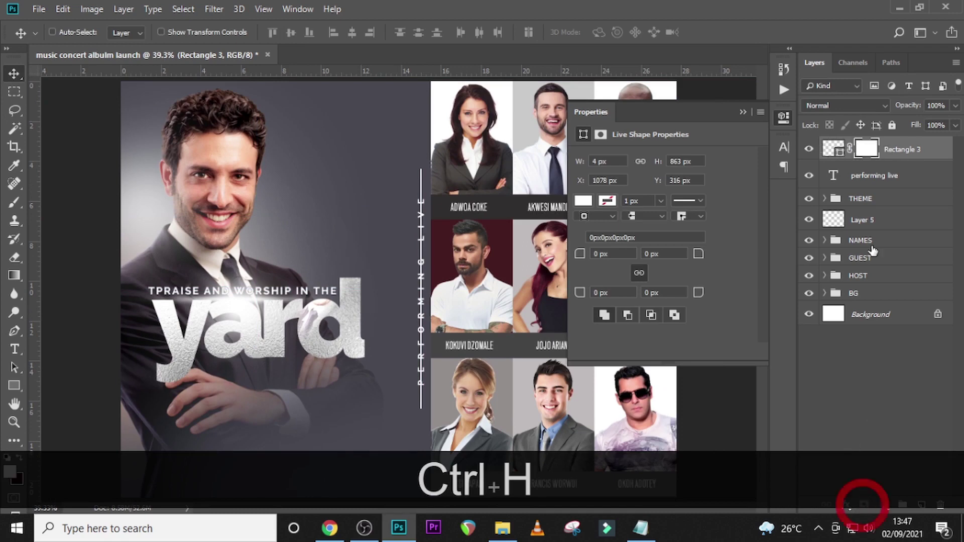
key(b)
click(72, 31)
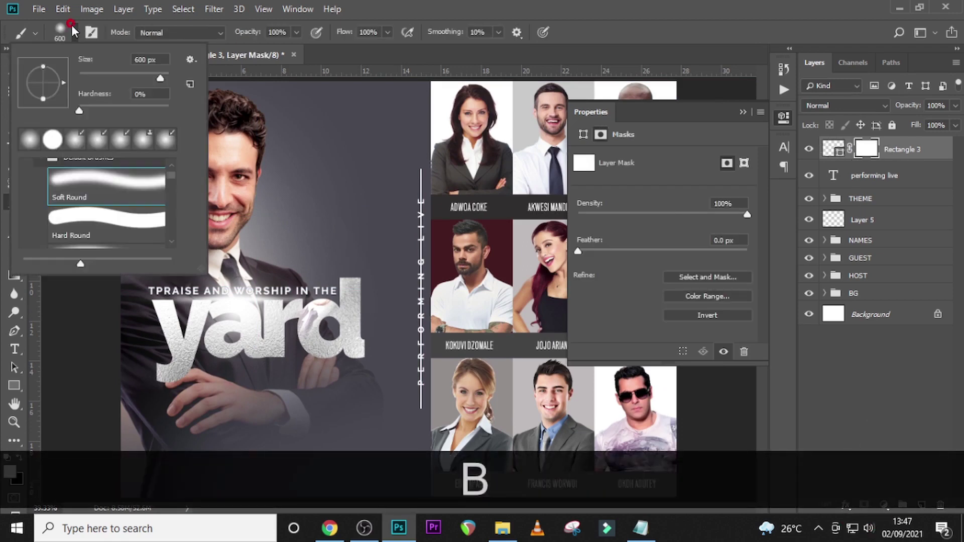
click(83, 220)
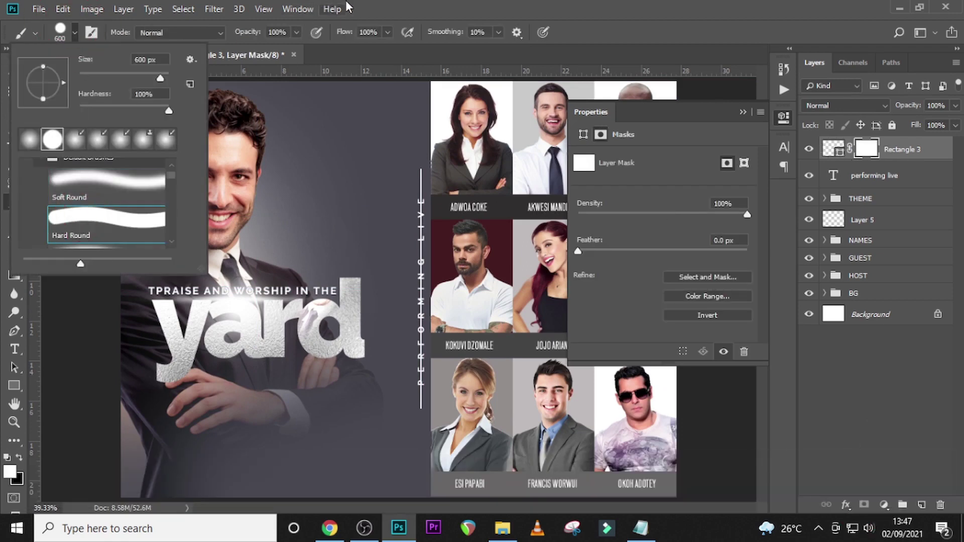
key(Return)
key(Caps_Lock)
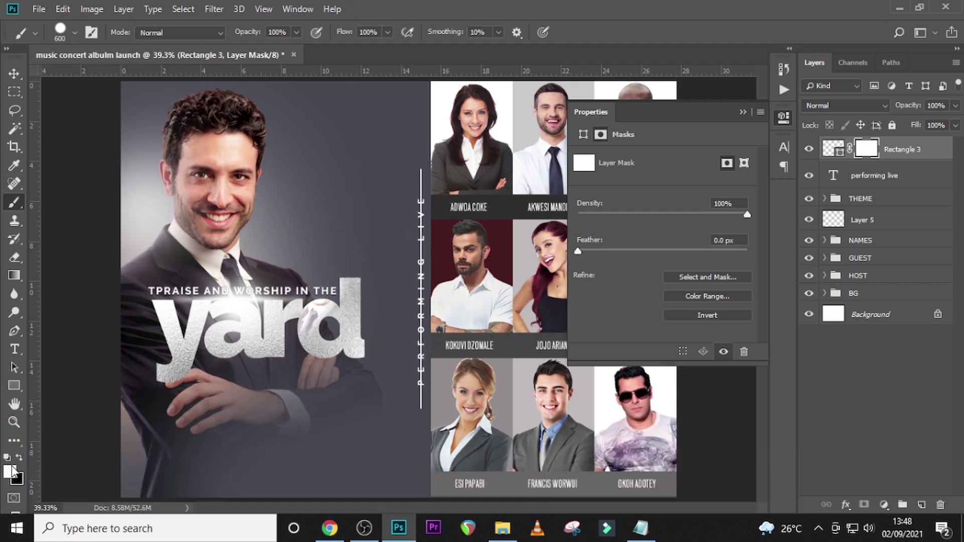
key(bracketleft)
key(bracketleft)
key(bracketleft)
key(bracketleft)
key(bracketleft)
key(bracketleft)
key(bracketleft)
key(bracketleft)
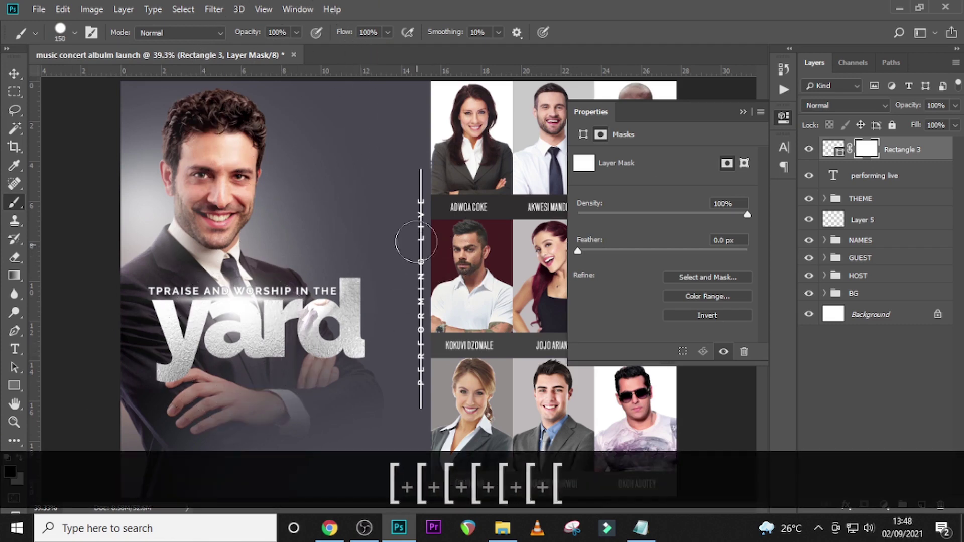
drag(418, 212, 417, 371)
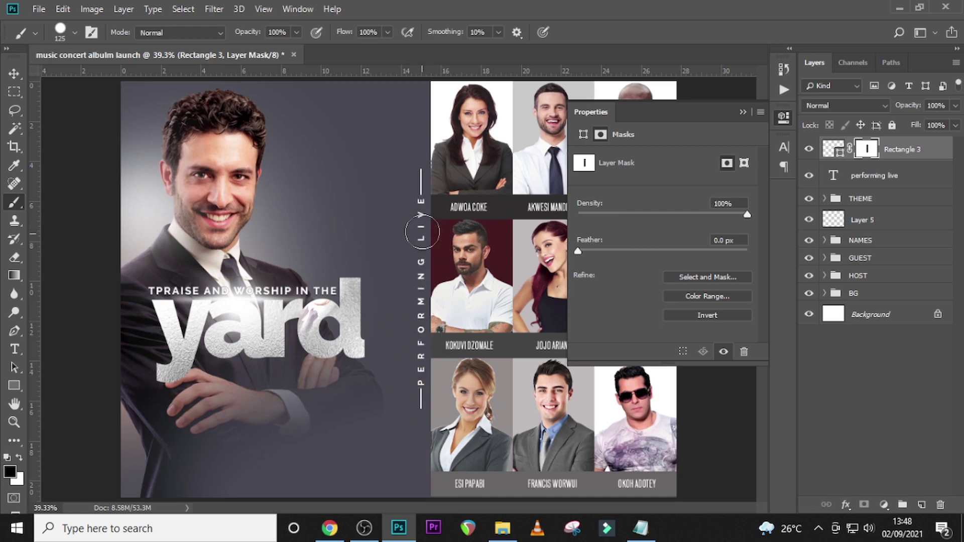
- Move the performing live text and Rectangle 3 line layers into the GUEST group
ctrl+click(882, 175)
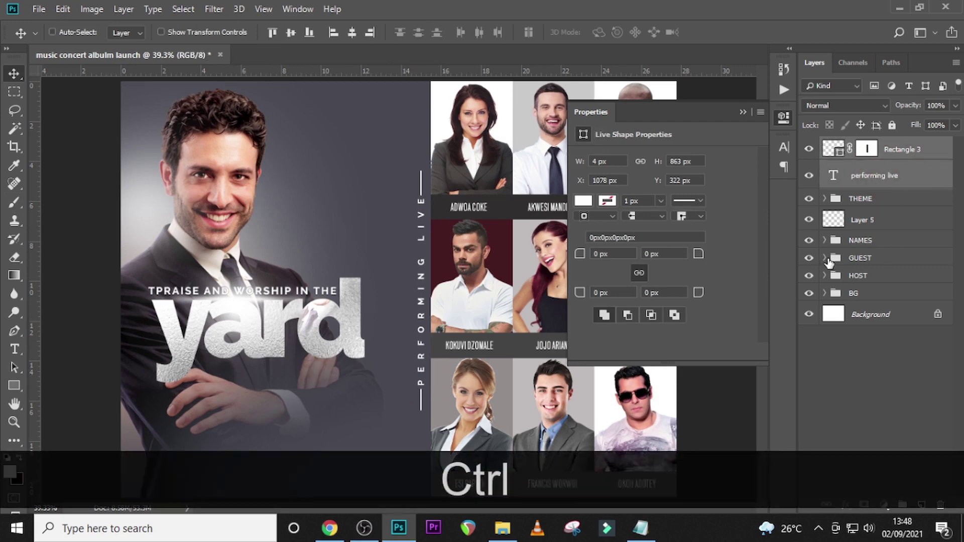
click(809, 258)
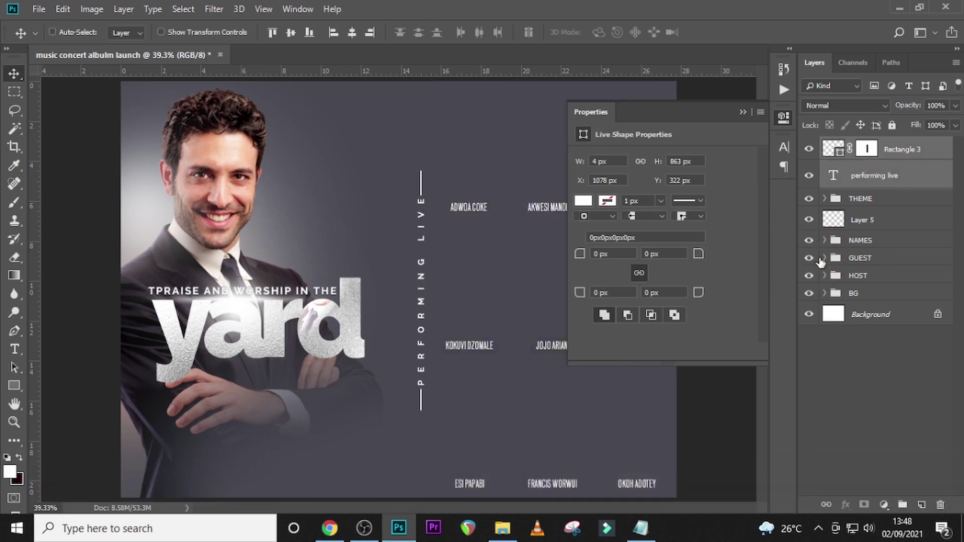
click(809, 257)
click(824, 257)
drag(890, 177, 831, 256)
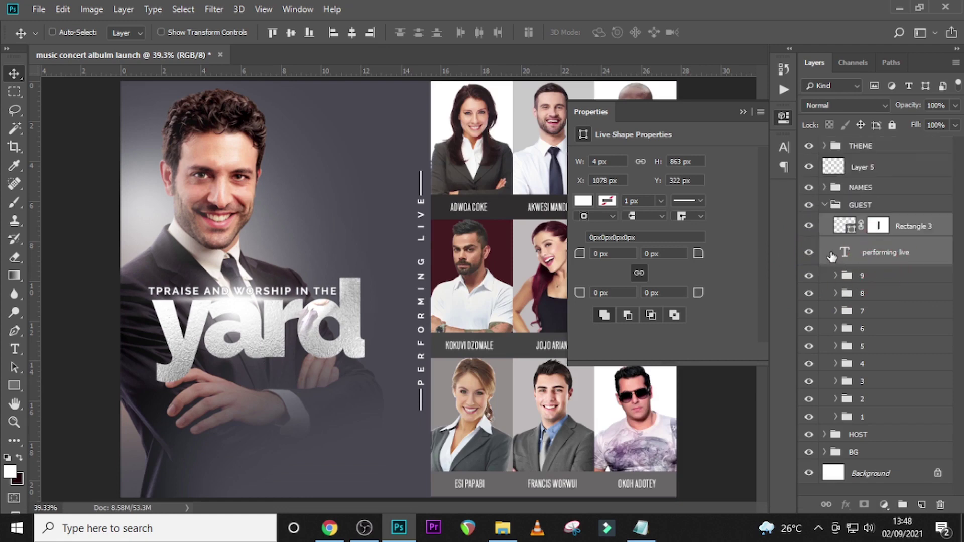
click(825, 205)
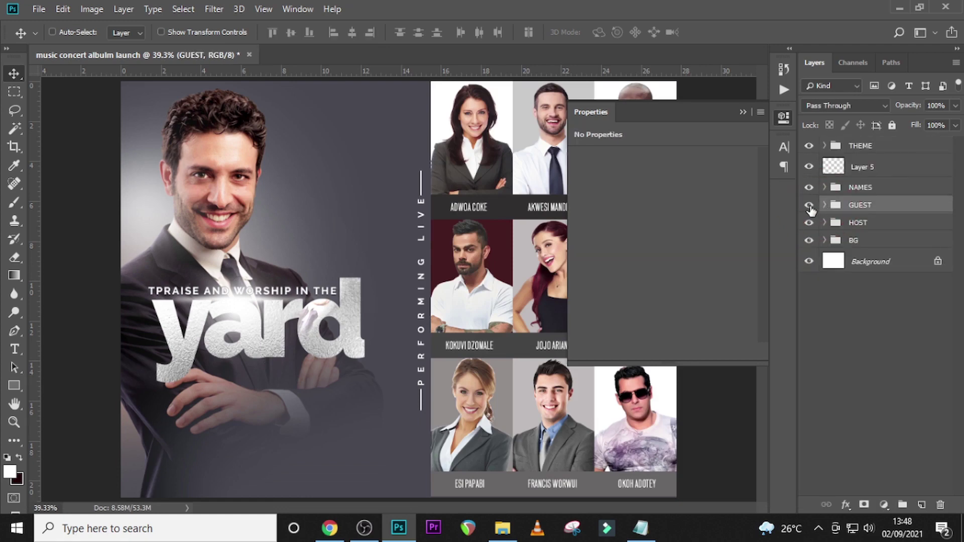
click(809, 205)
click(809, 205)
- Move the NAMES group into the GUEST group
click(825, 205)
drag(853, 188, 852, 224)
click(824, 187)
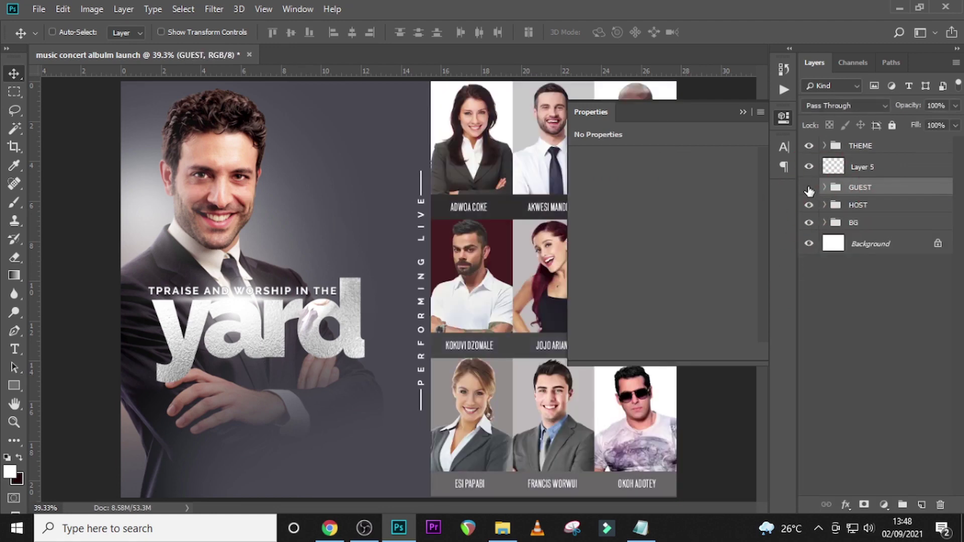
click(809, 187)
click(809, 187)
click(856, 186)
- Move Layer 5 into the THEME group below the yard text and collapse it
click(853, 168)
click(809, 167)
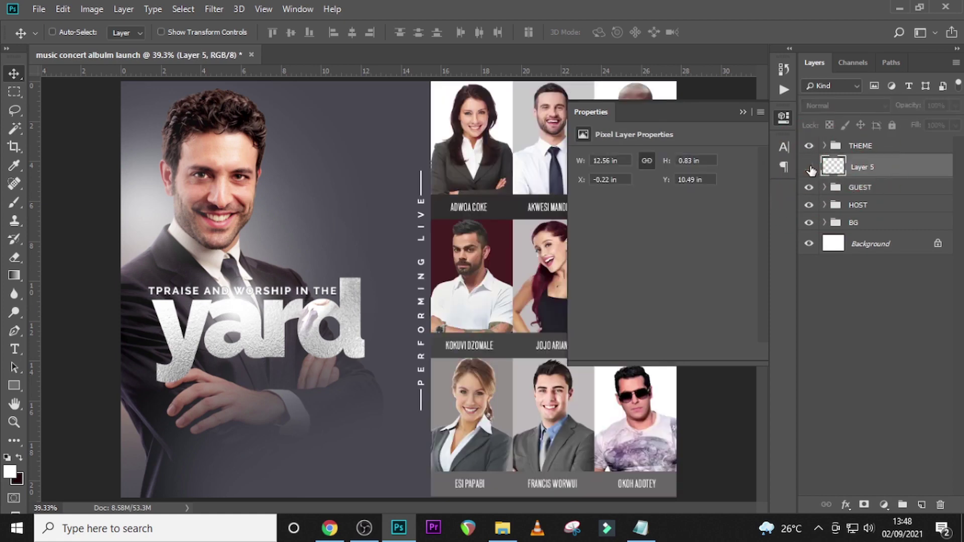
click(809, 167)
click(809, 166)
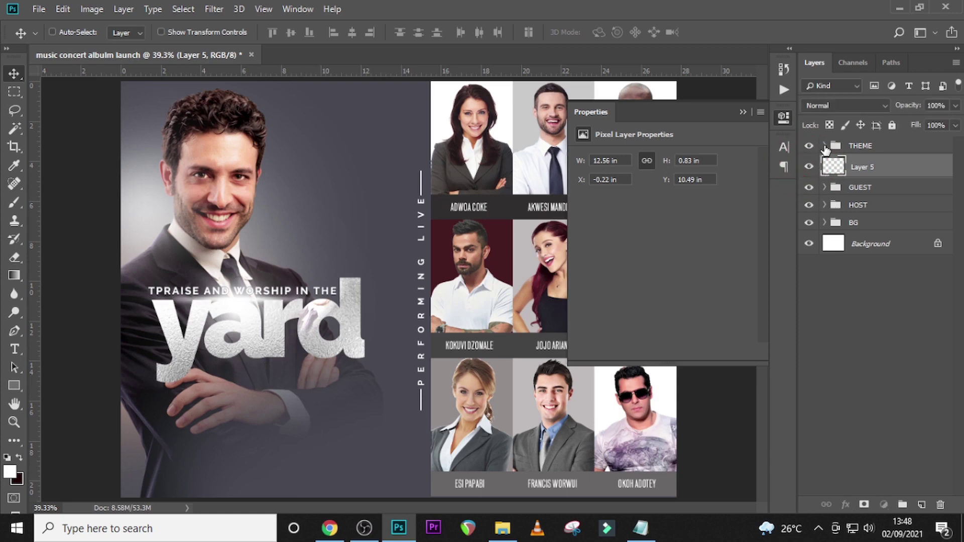
click(824, 146)
drag(867, 384, 864, 365)
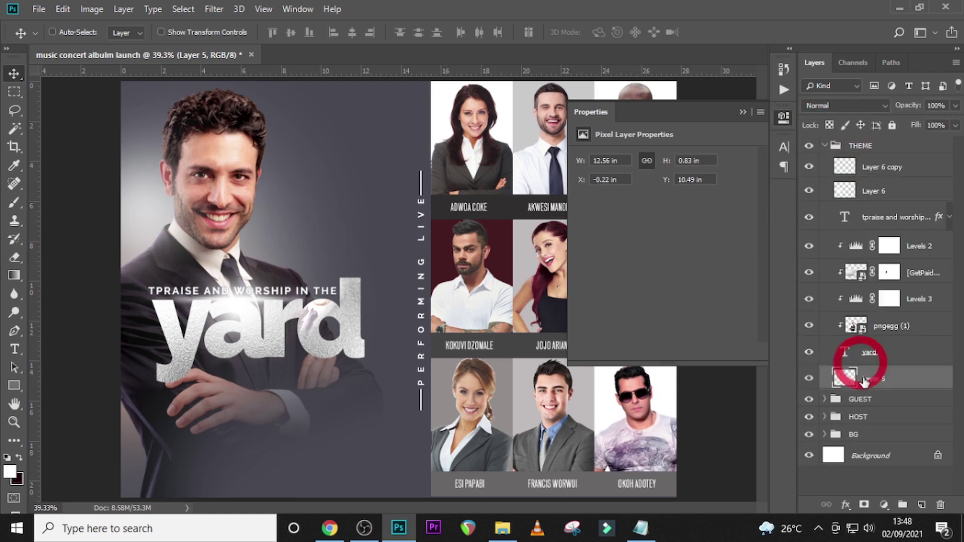
click(825, 147)
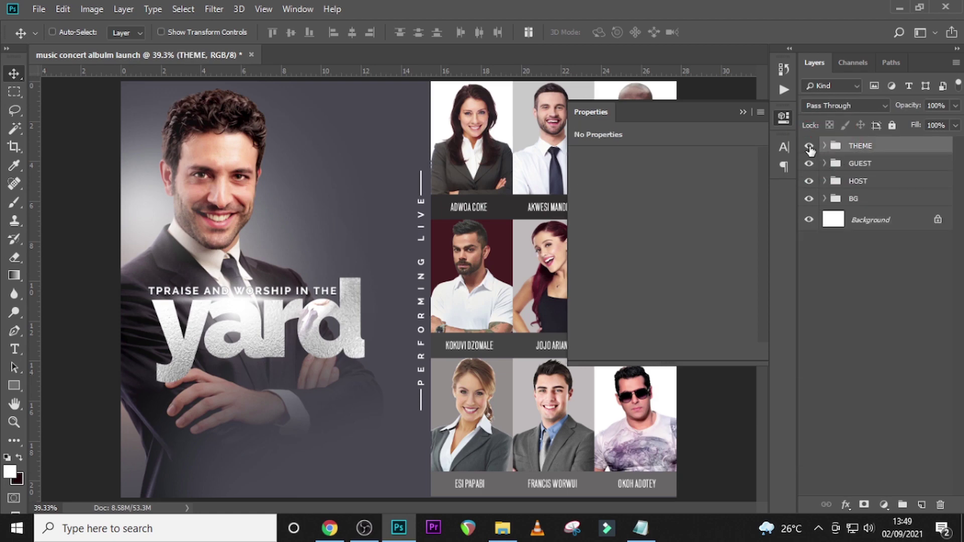
click(809, 147)
click(810, 148)
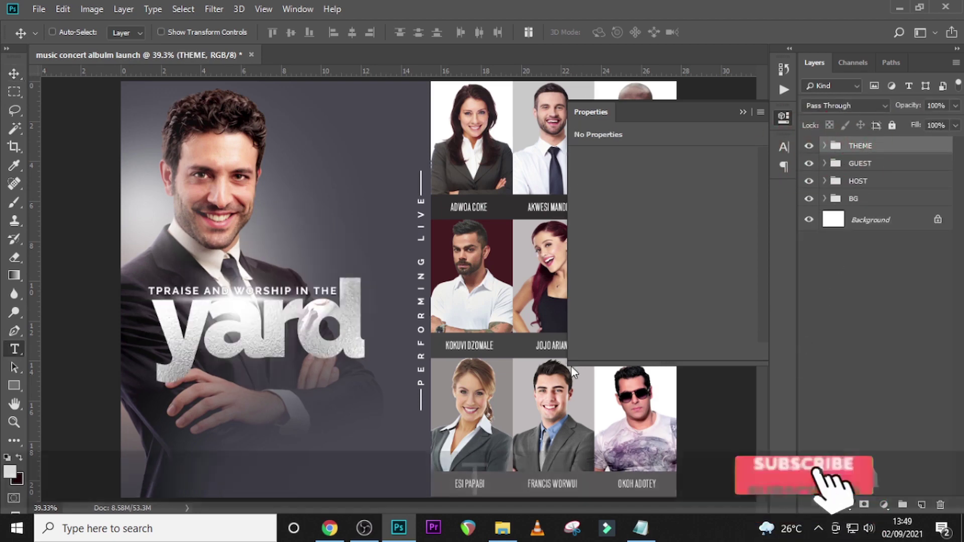
- Copy 'sun. sept 10th. 2021' from Notepad and paste it as a new text layer under the yard title
key(t)
click(228, 397)
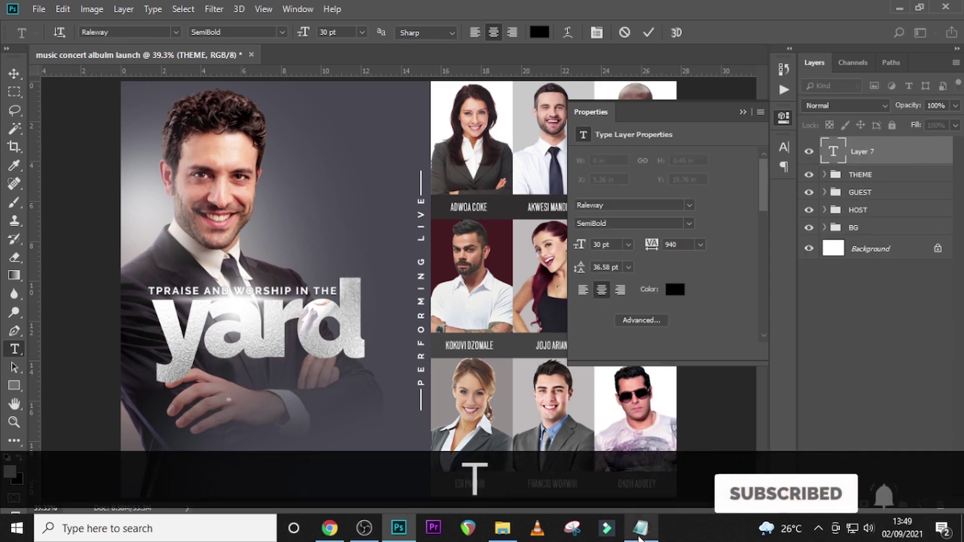
click(641, 528)
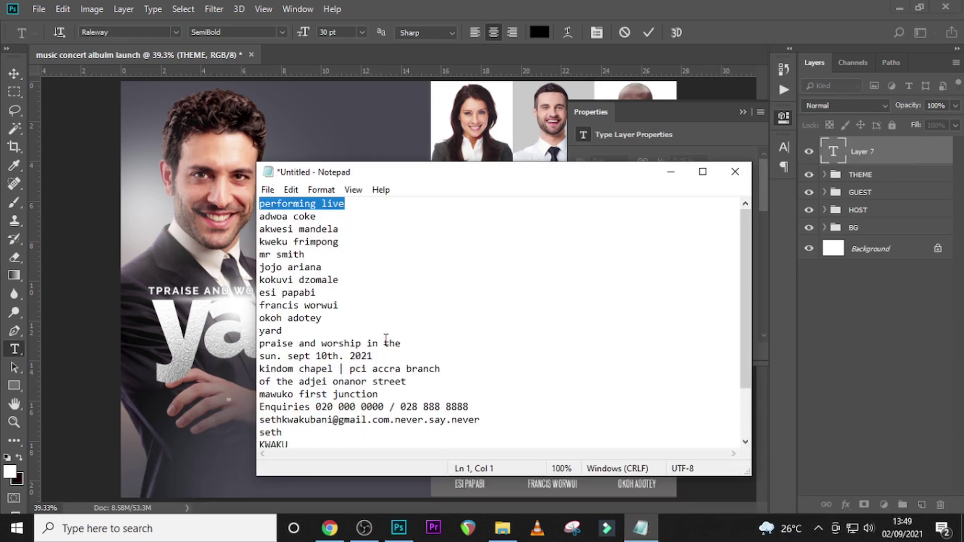
drag(382, 355, 267, 359)
click(259, 366)
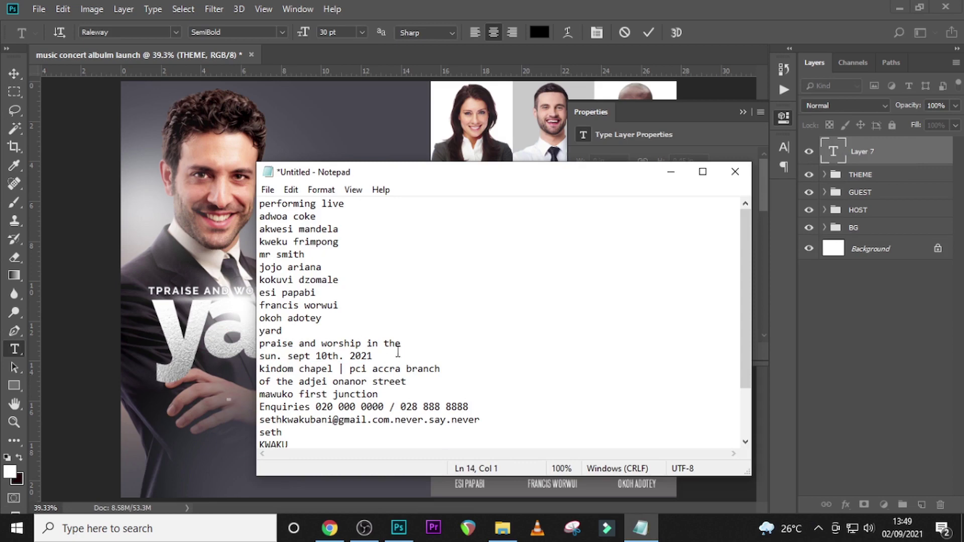
drag(397, 354, 251, 367)
key(ctrl+c)
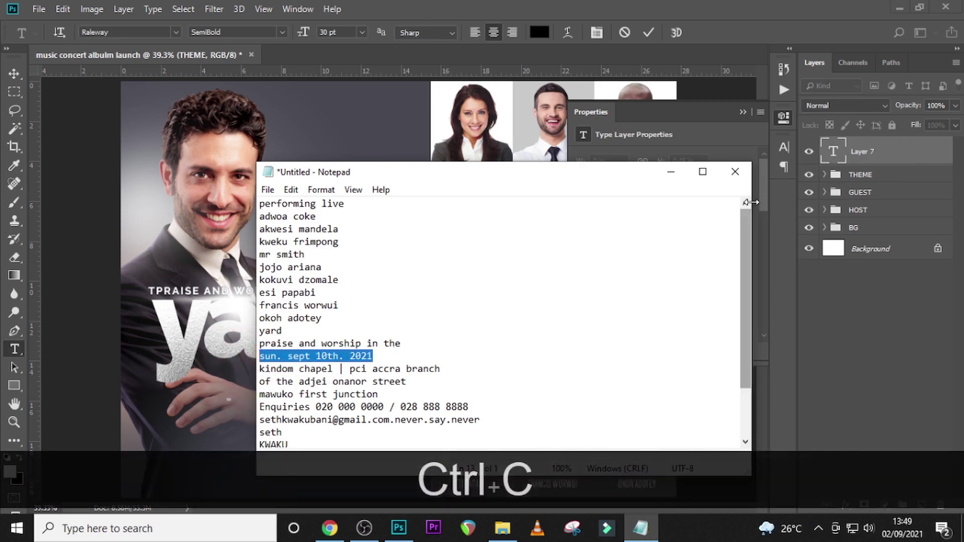
click(827, 146)
key(ctrl+v)
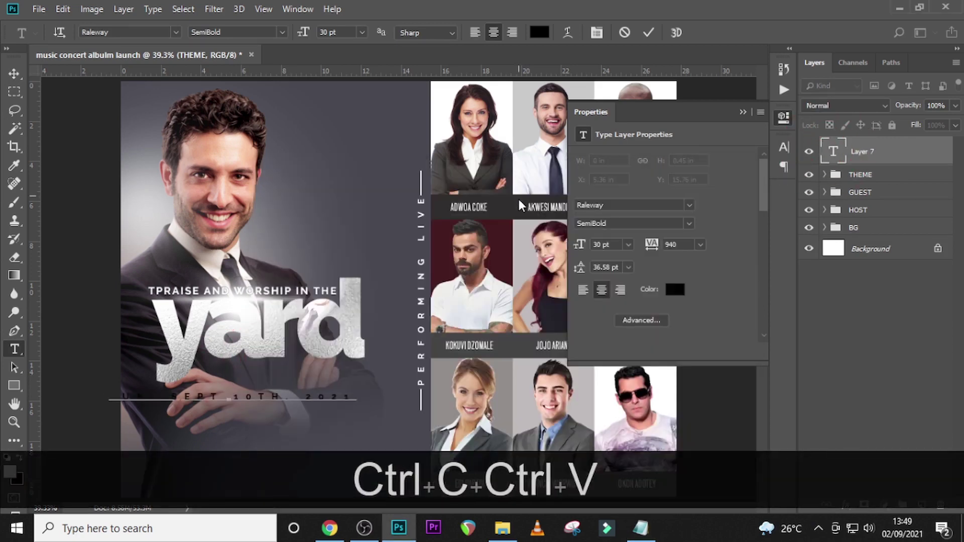
- Set the date text to Helvetica Bold at 52 pt in the Character panel
click(803, 154)
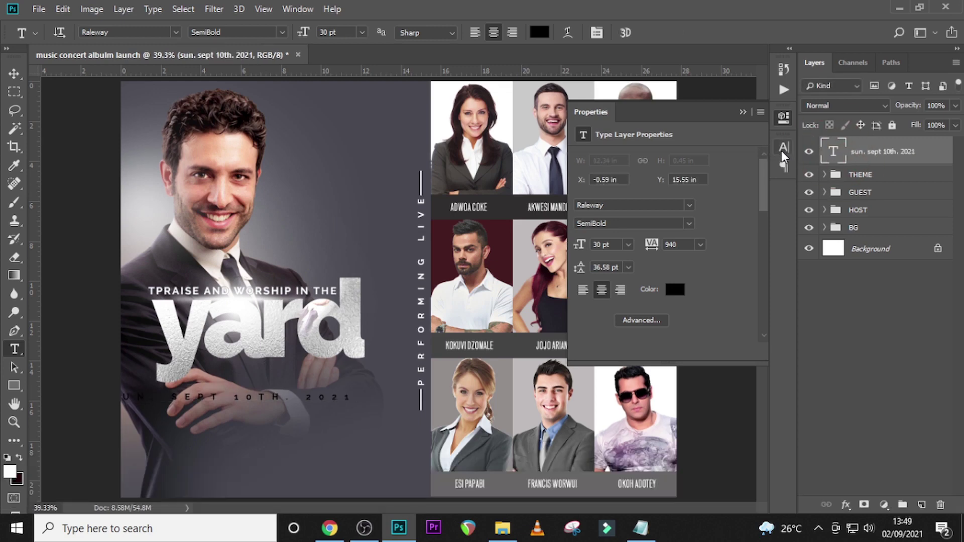
click(783, 147)
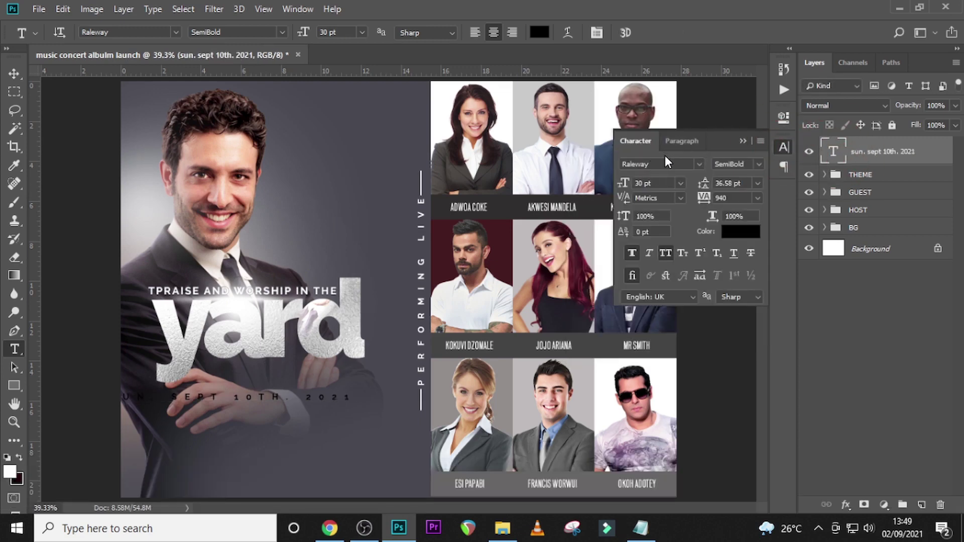
click(700, 164)
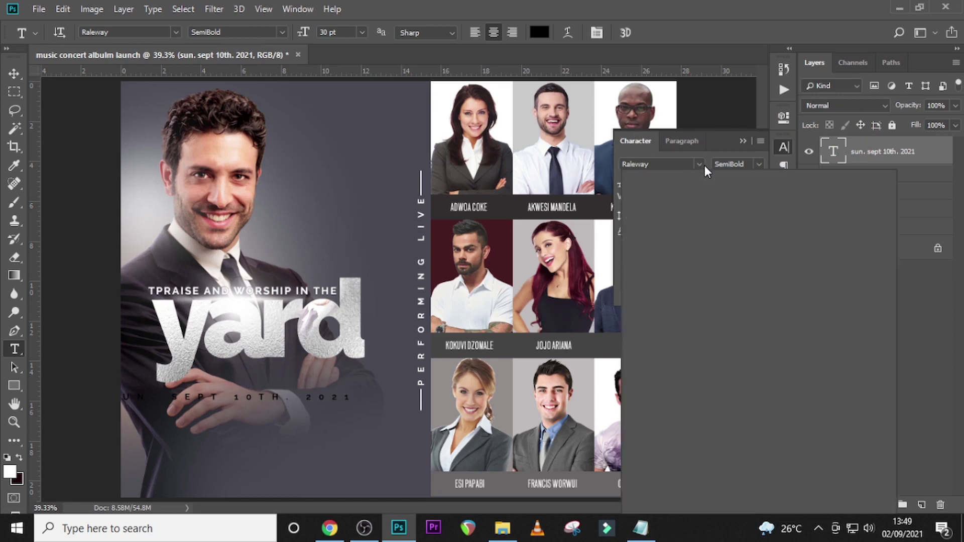
click(679, 247)
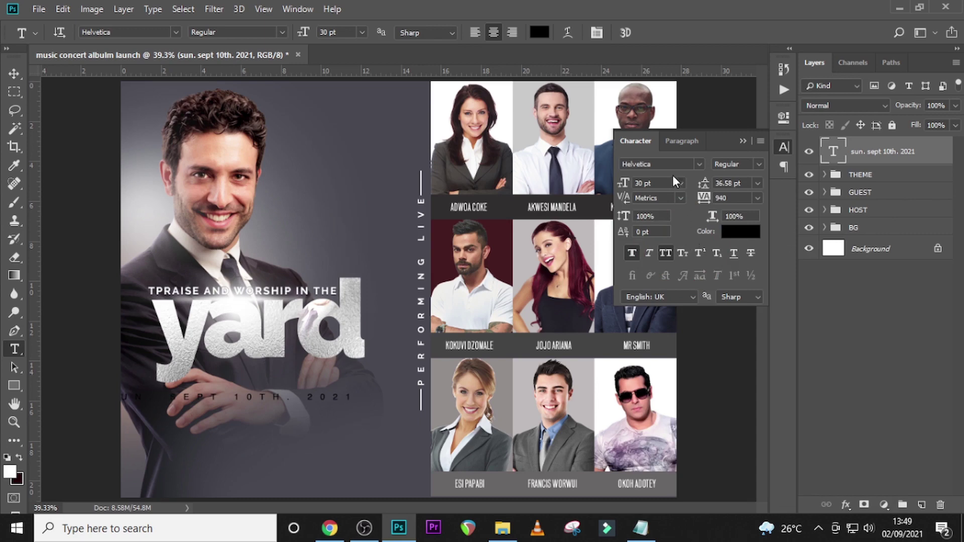
click(758, 166)
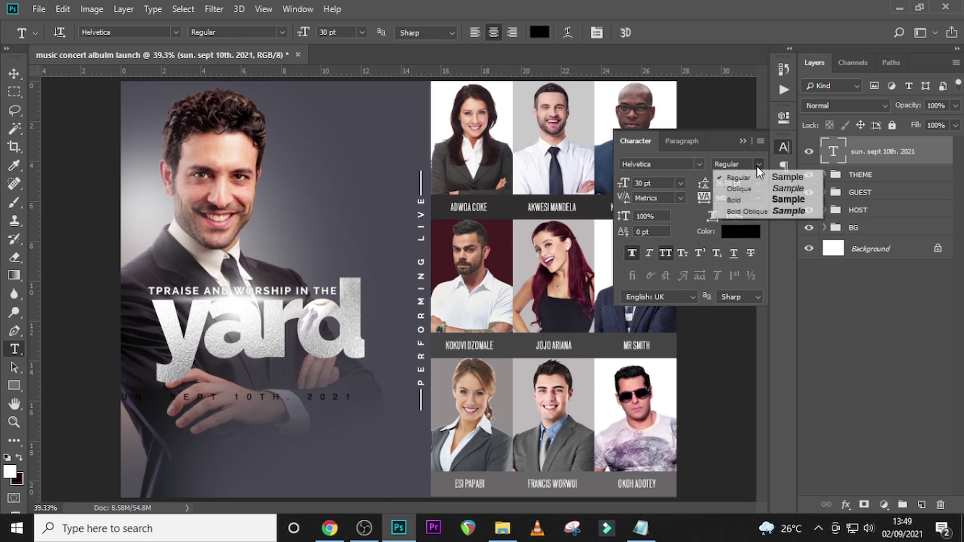
click(740, 200)
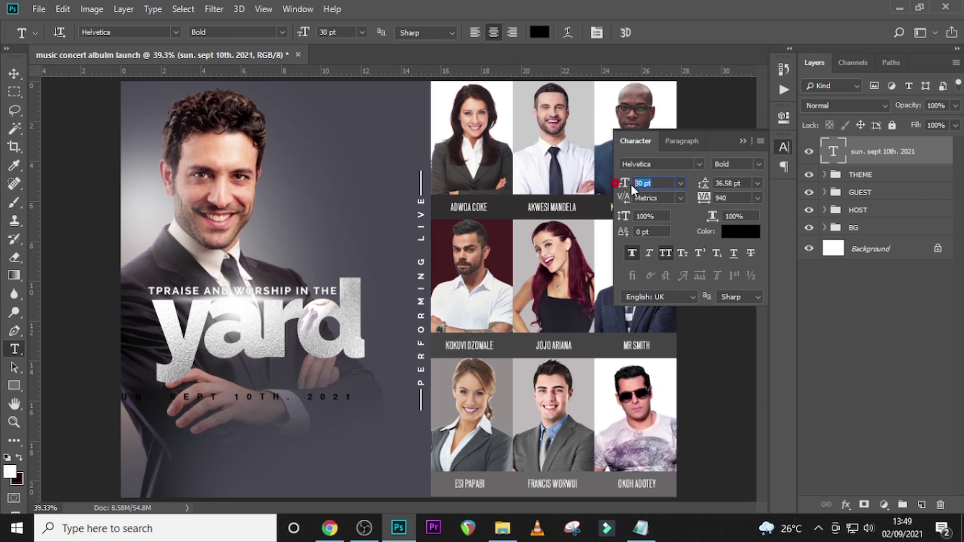
text(52)
key(Return)
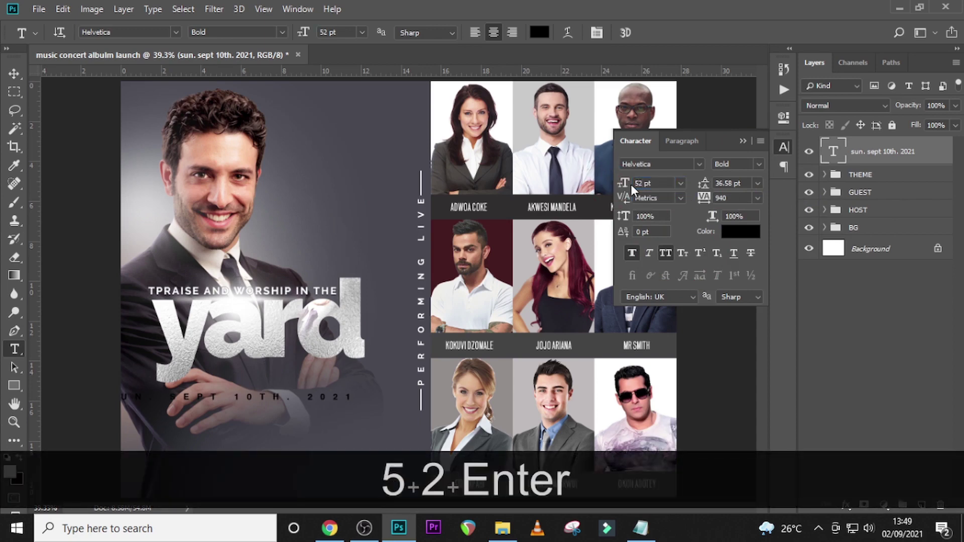
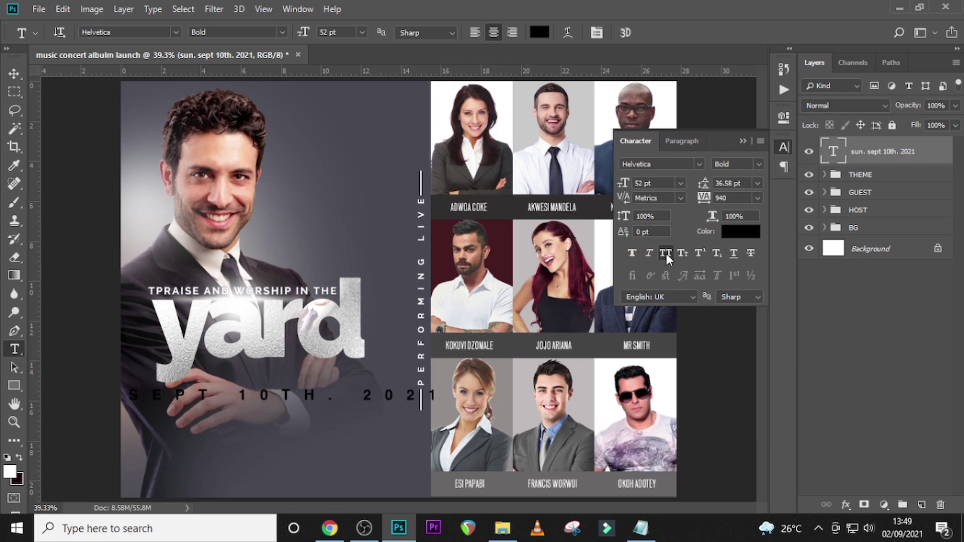
- Make the date text white (#ffffff) with 0 tracking
click(737, 232)
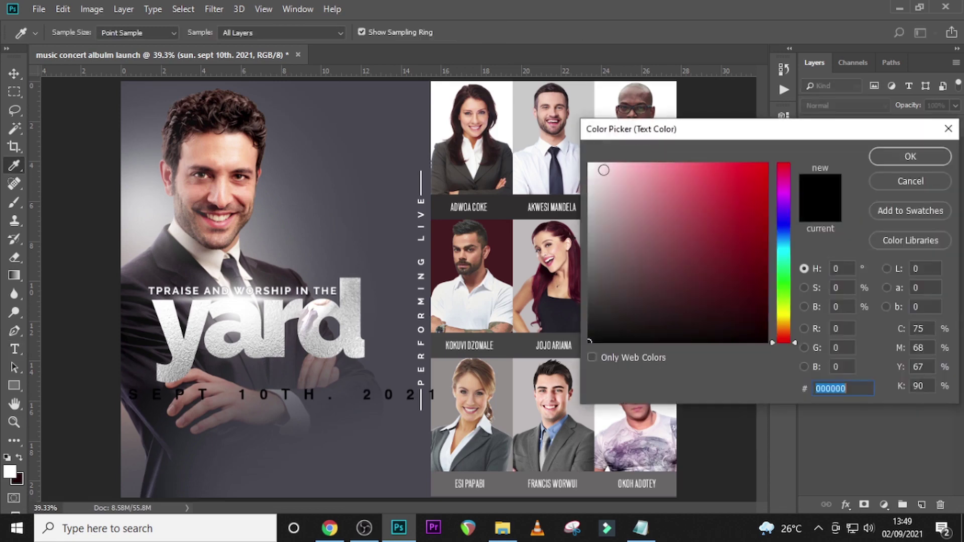
text(ffffff)
click(904, 157)
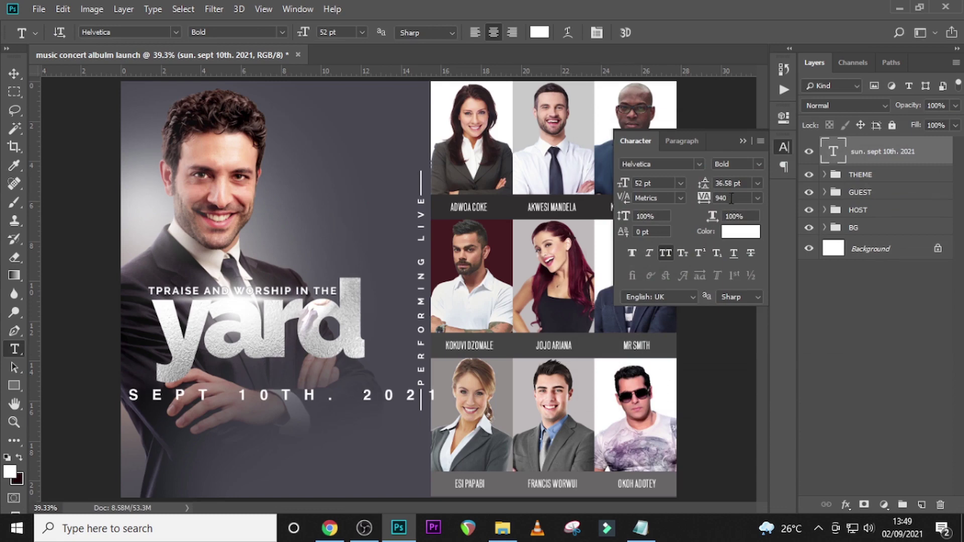
text(0)
key(Return)
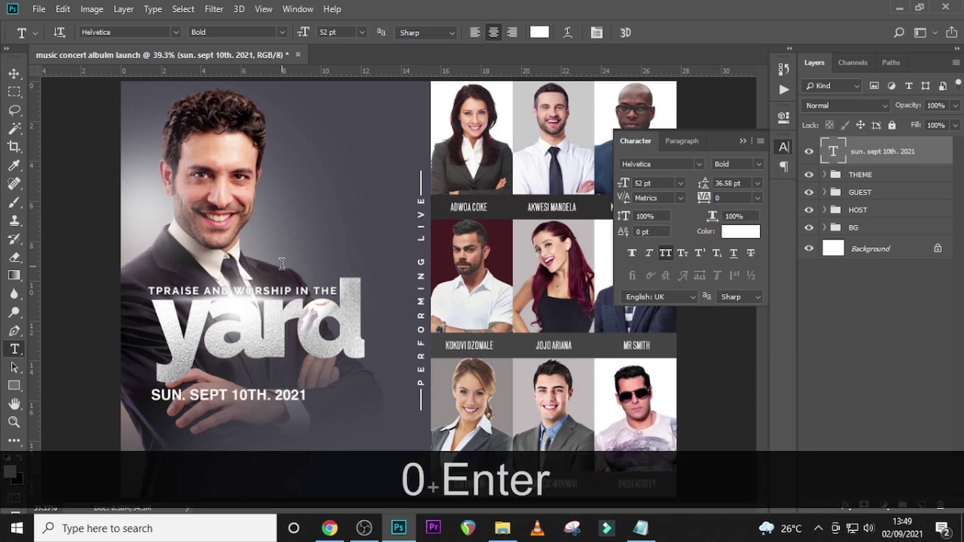
- Position the date line just beneath the yard title, fine-tuning it with arrow-key nudges
key(v)
drag(197, 400, 245, 376)
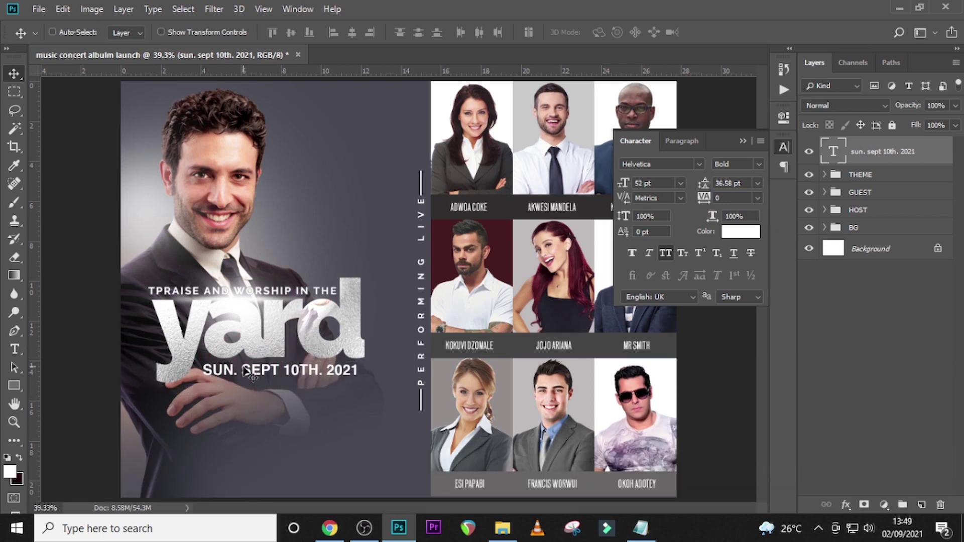
key(Down)
key(Down)
key(Down)
key(Down)
key(Down)
key(Down)
key(Down)
key(Down)
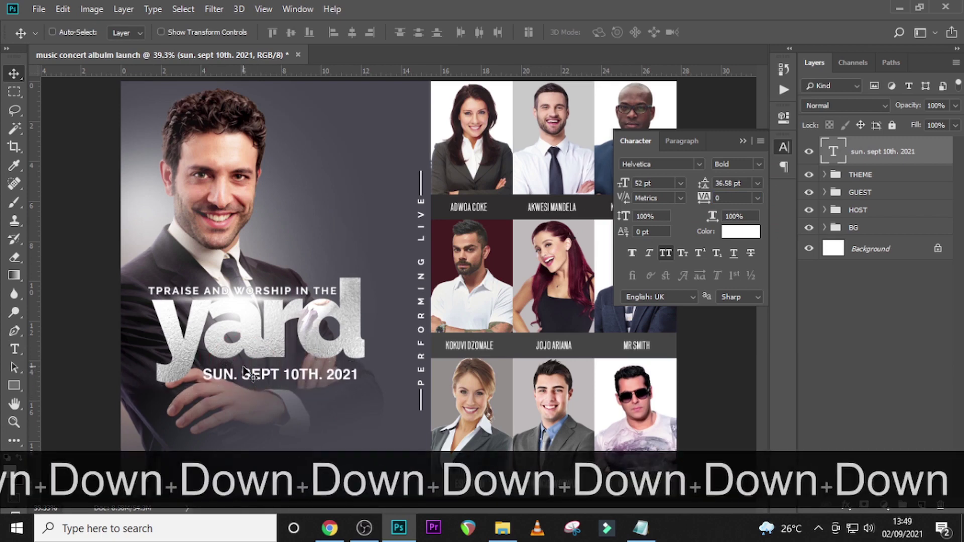
key(Down)
key(Down)
key(Down)
key(Down)
key(Down)
key(Down)
key(Down)
key(Down)
key(Down)
key(Down)
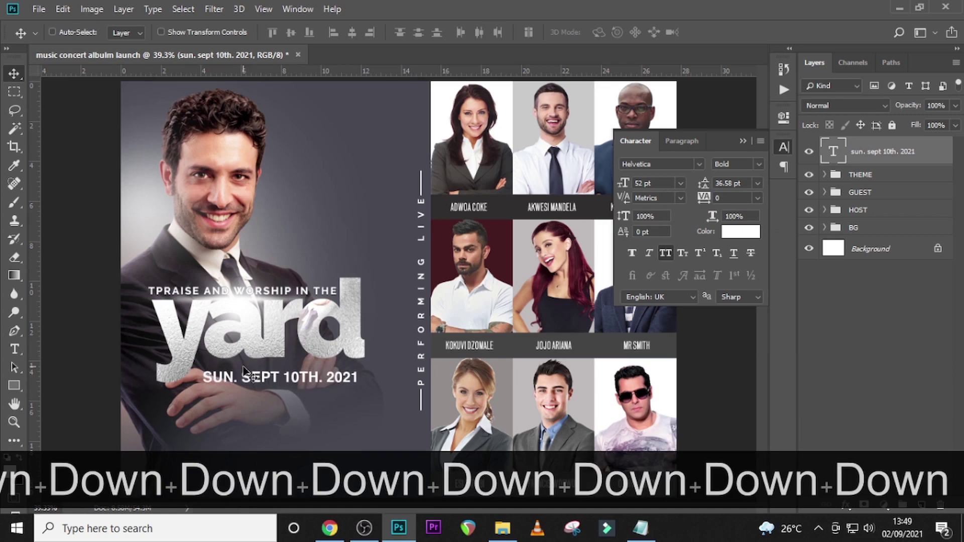
key(Up)
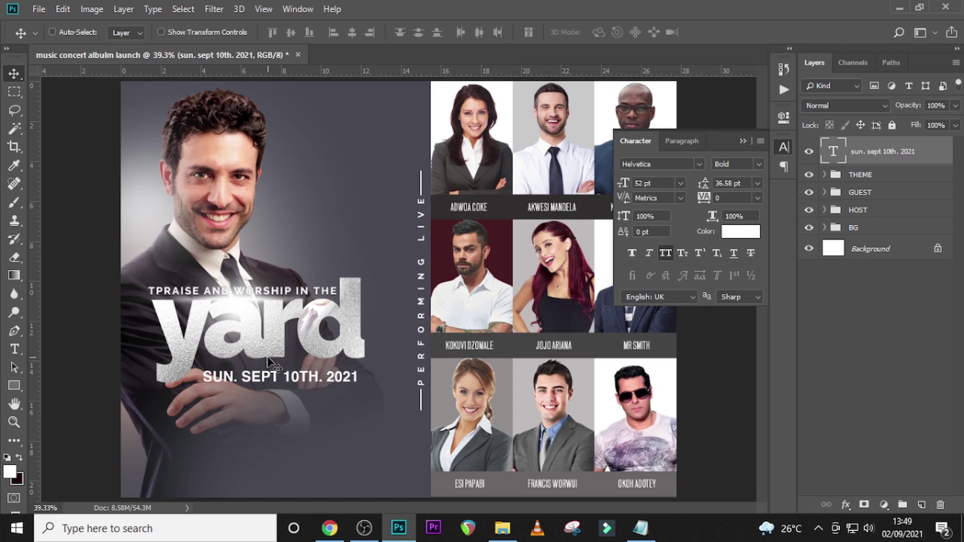
- Duplicate the date layer below it and replace its text with the three venue lines from Notepad
key(ctrl+j)
key(shift+Down)
key(shift+Down)
key(shift+Down)
key(shift+Down)
key(shift+Down)
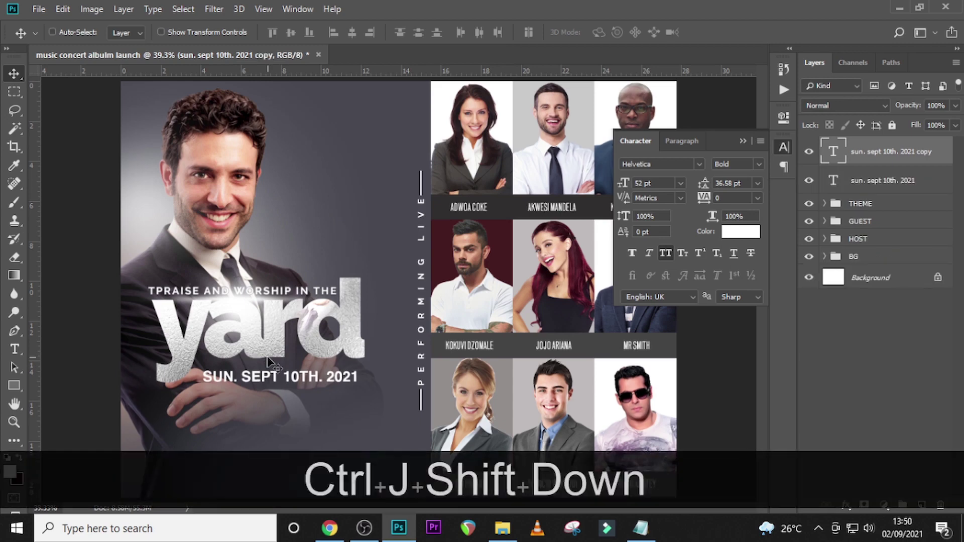
key(shift+Down)
key(shift+Down)
key(shift+Down)
key(shift+Down)
key(shift+Down)
key(shift+Down)
key(shift+Down)
key(shift+Down)
key(shift+Down)
key(shift+Down)
key(shift+Down)
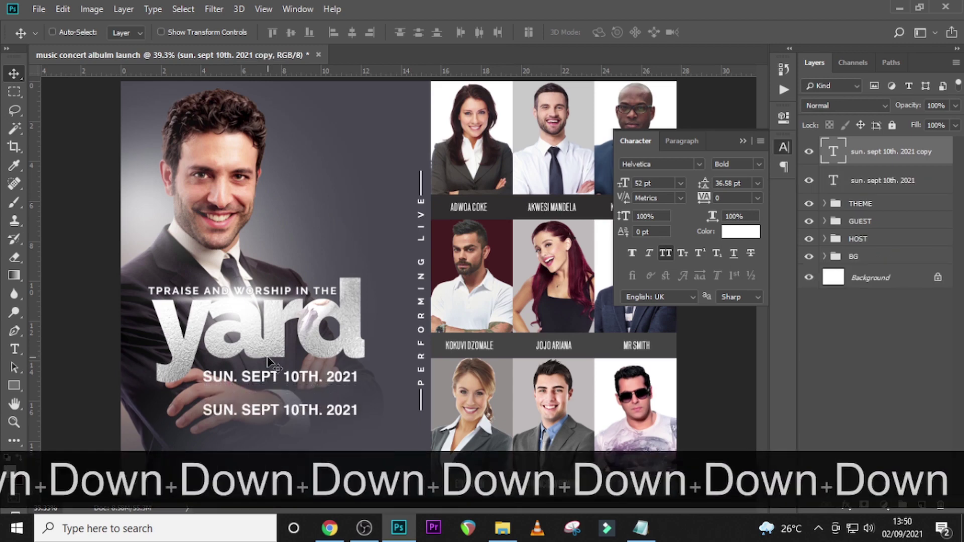
click(640, 528)
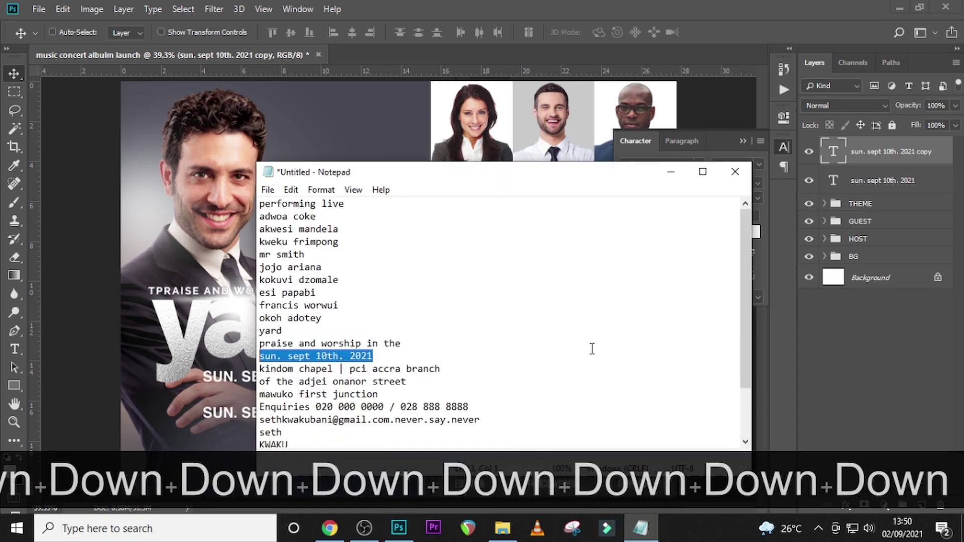
drag(384, 395, 257, 370)
key(ctrl+c)
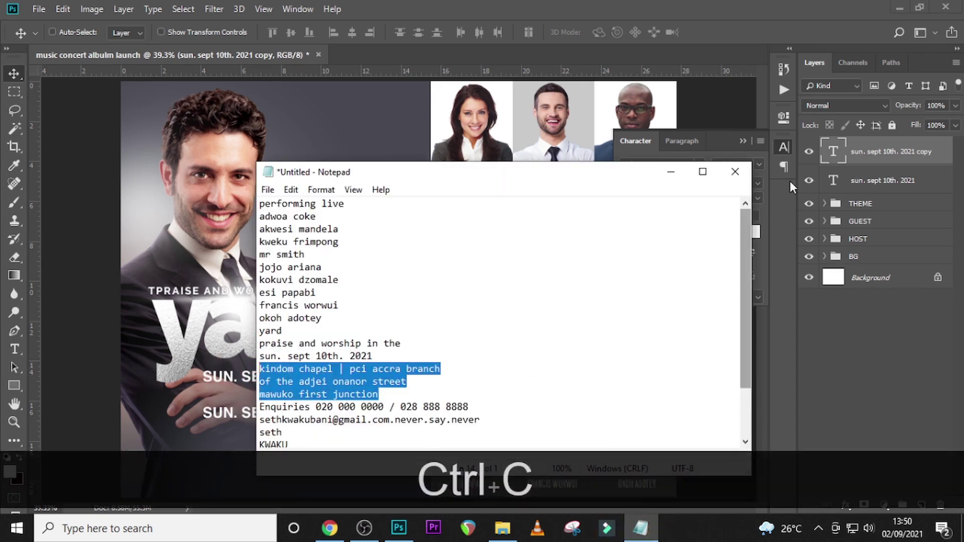
click(790, 181)
double_click(833, 150)
key(ctrl+v)
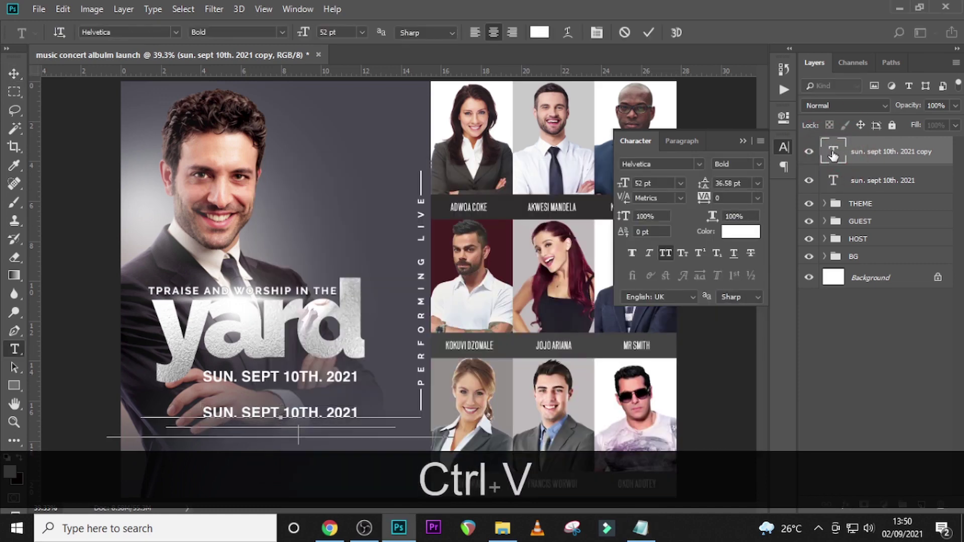
click(833, 150)
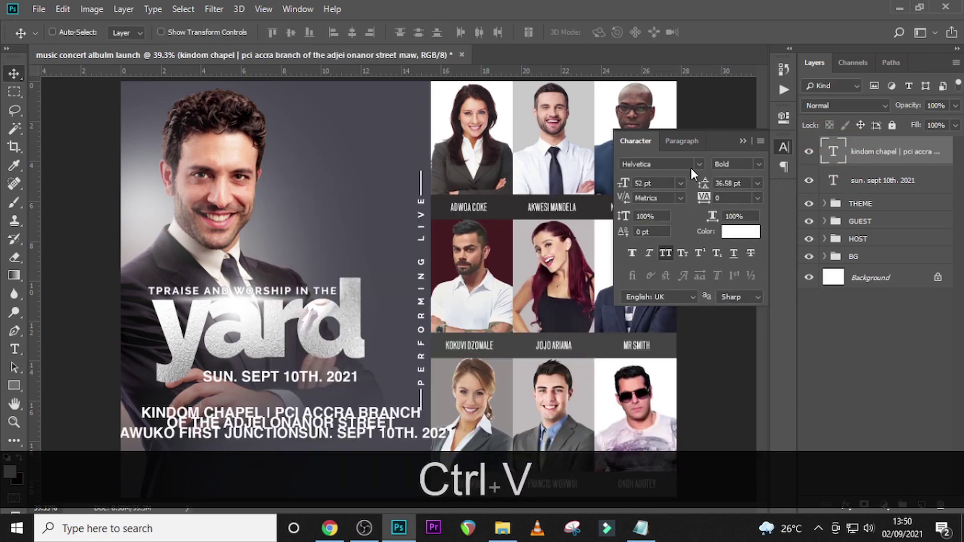
- Set the venue text to Proxima Nova 40 pt with 45.3 pt leading
click(699, 165)
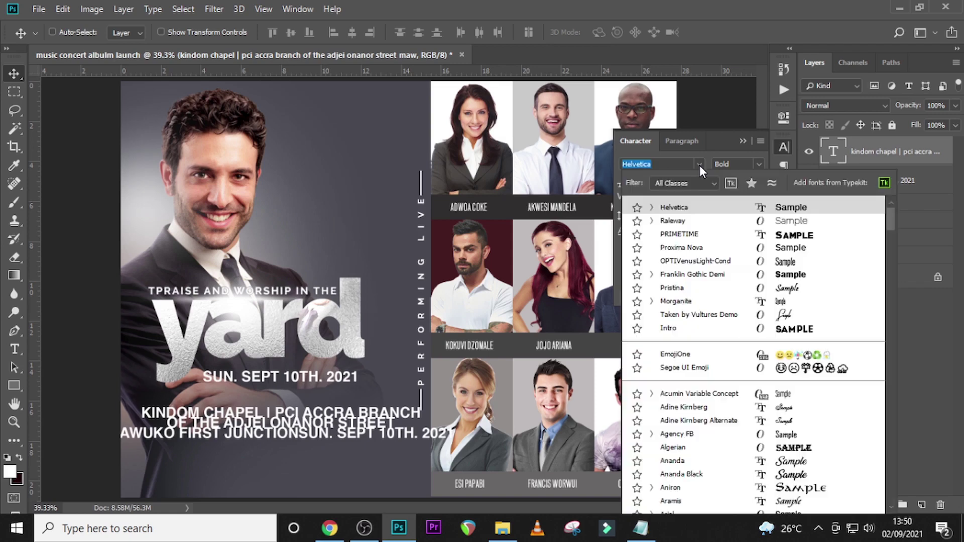
click(683, 249)
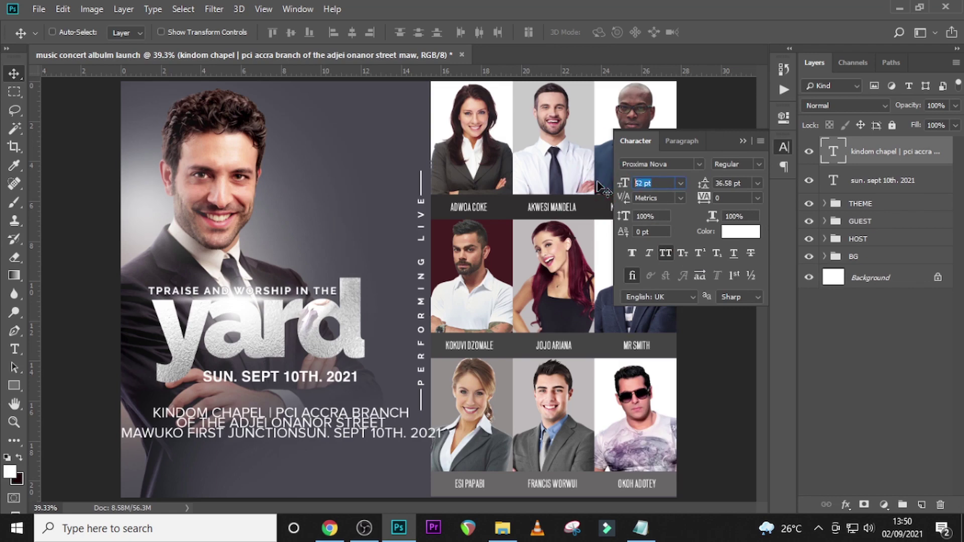
text(40)
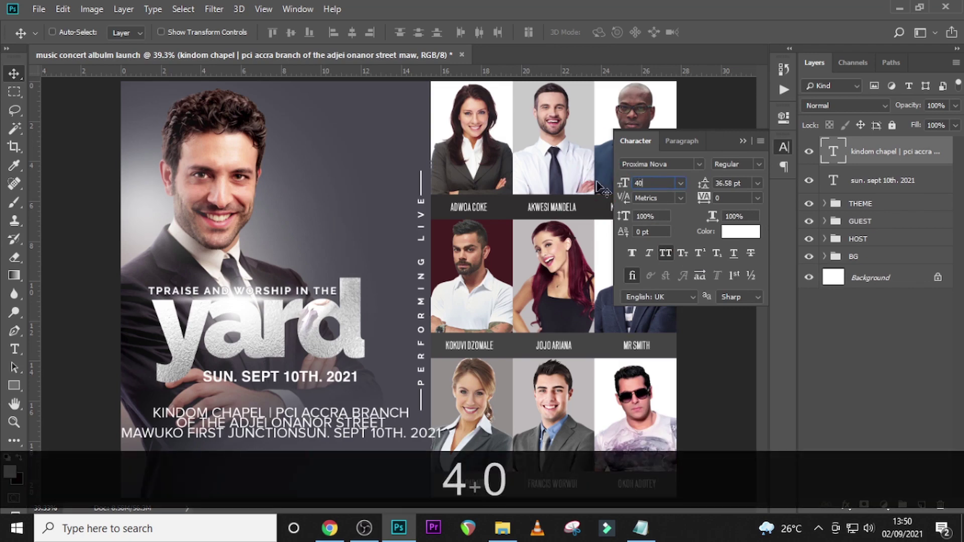
key(Return)
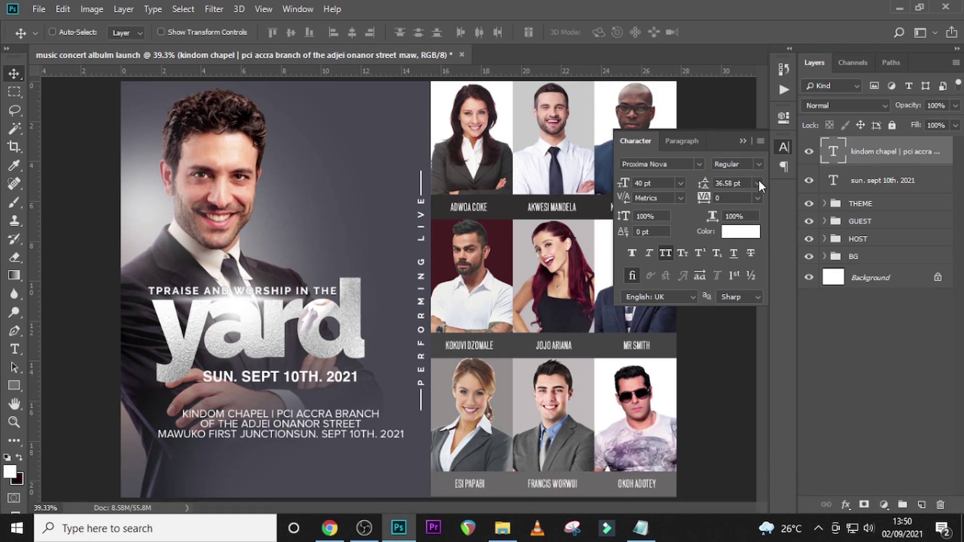
click(758, 184)
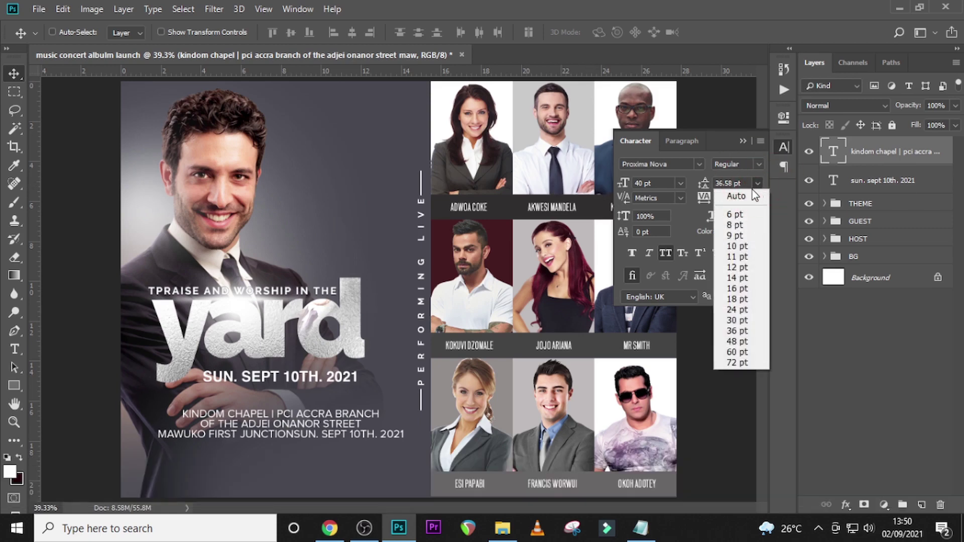
click(739, 183)
click(701, 183)
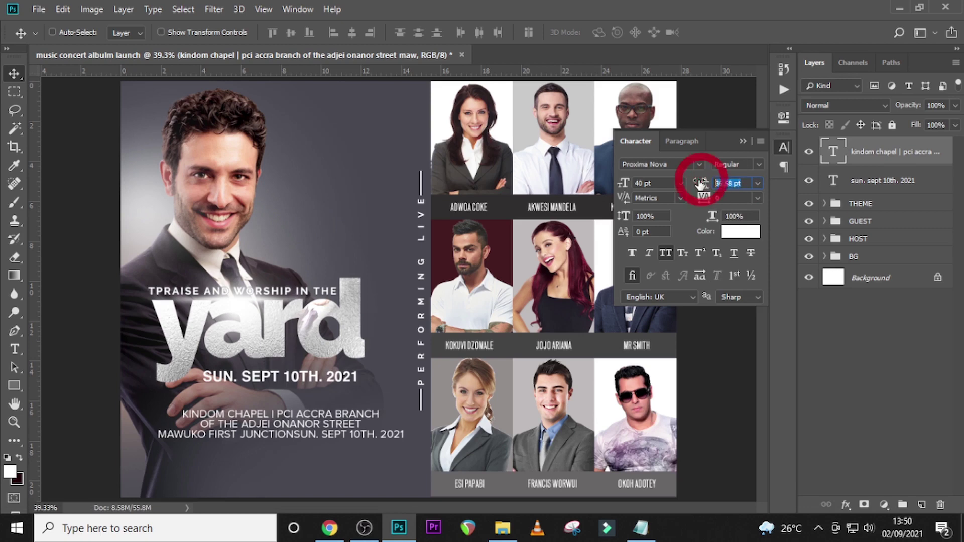
text(45.3)
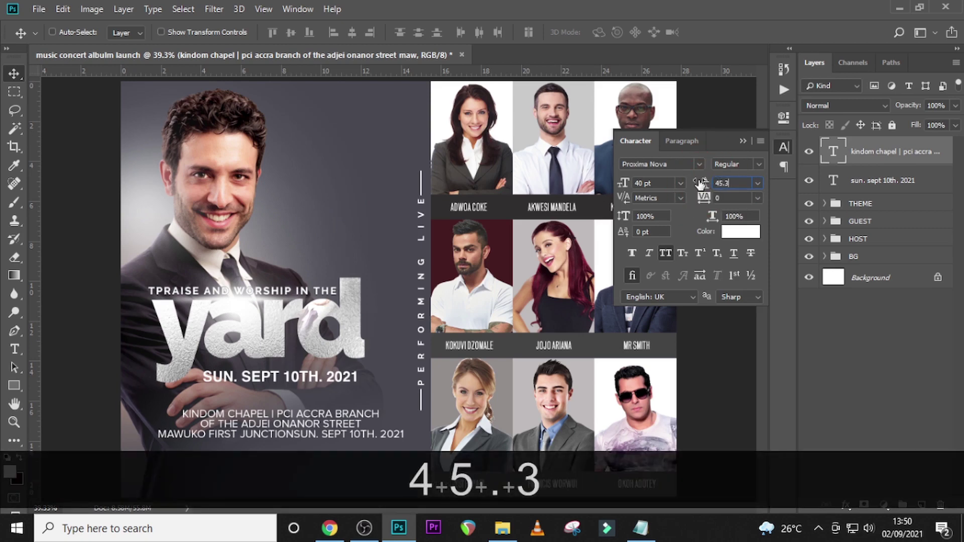
key(Return)
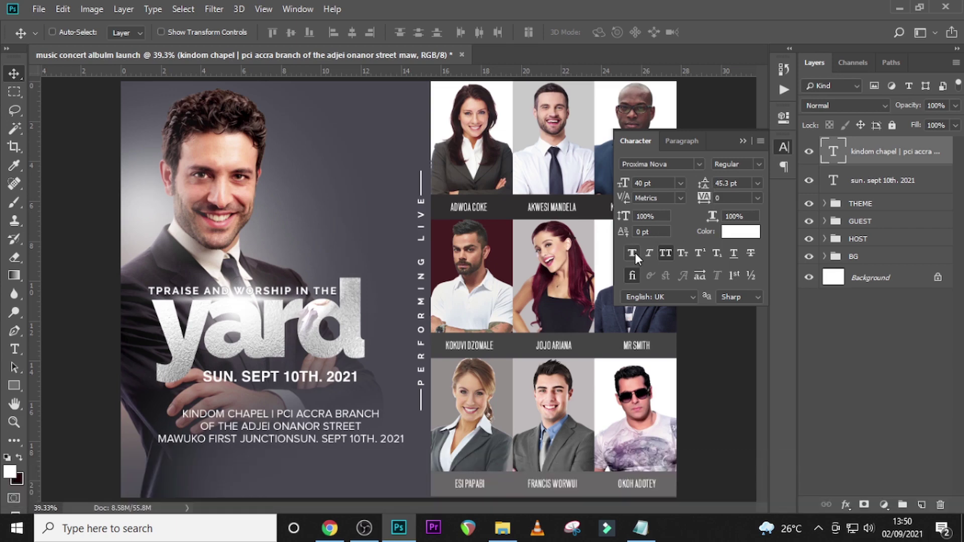
- Apply faux bold to the venue block, keeping the Regular style, and nudge it up
click(637, 252)
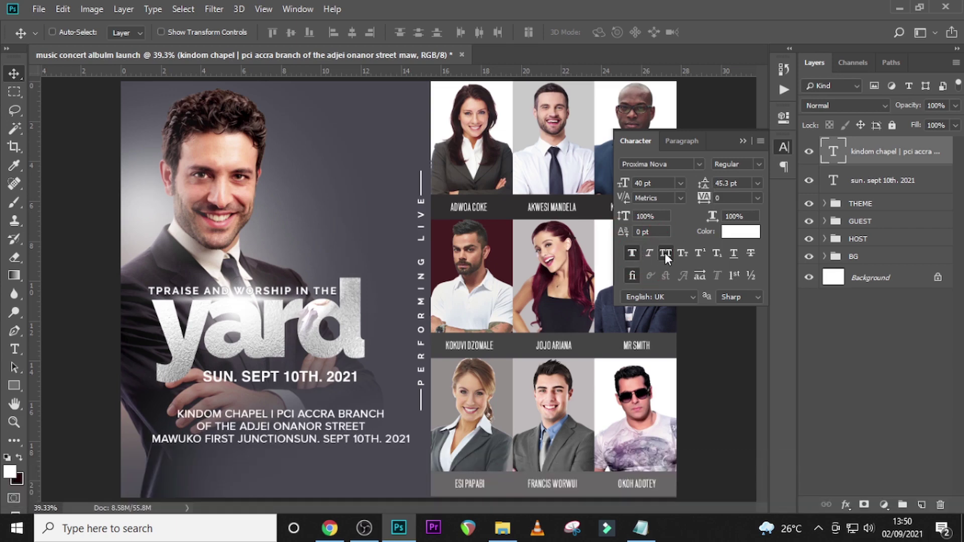
click(759, 165)
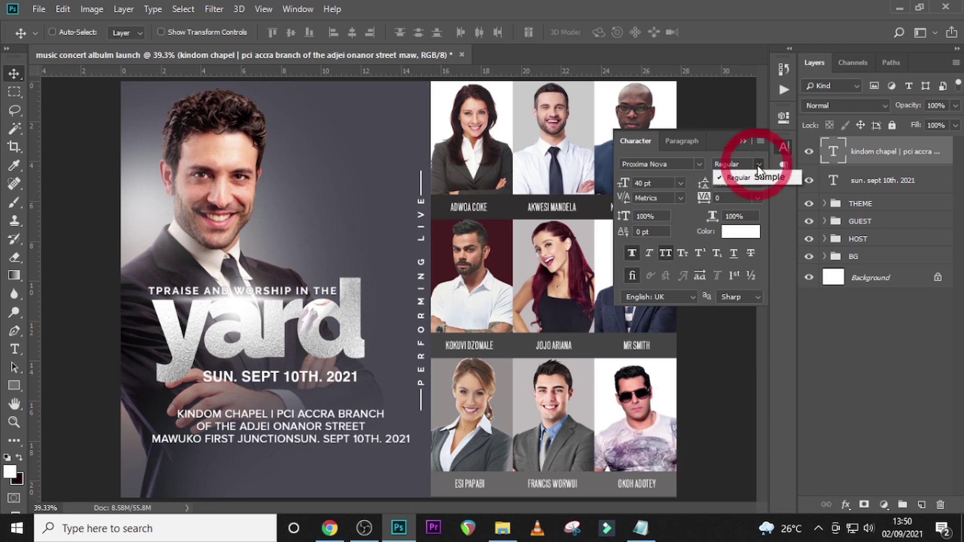
click(752, 178)
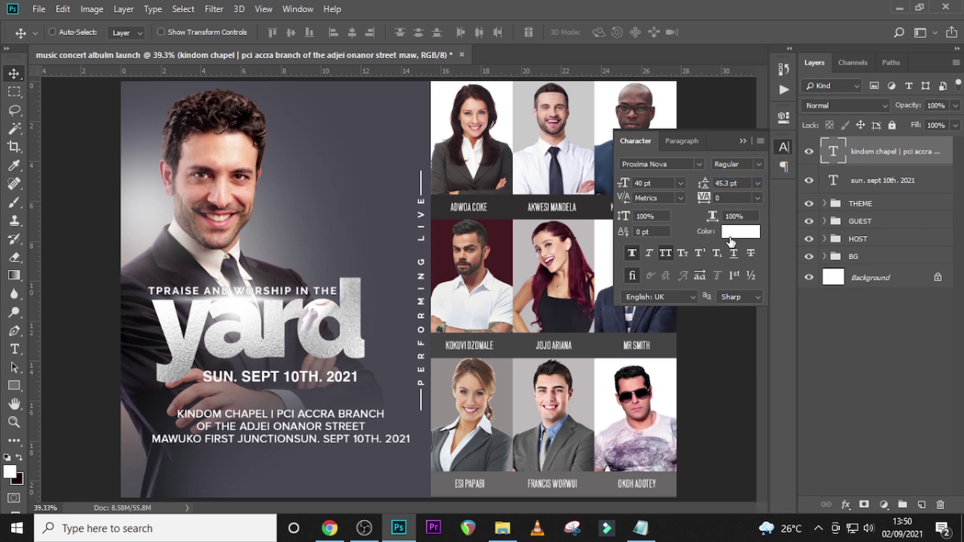
click(867, 160)
key(Up)
key(Up)
key(Up)
key(Up)
key(Up)
key(Up)
key(Up)
key(Up)
key(Up)
key(Up)
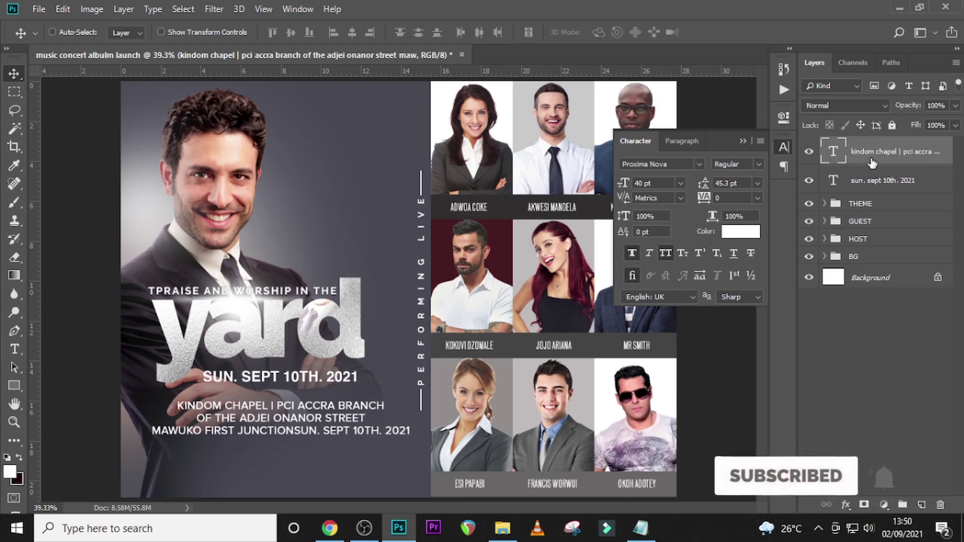
- Duplicate the venue text layer and move the copy down below the address
key(ctrl+j)
key(shift+Down)
key(shift+Down)
key(shift+Down)
key(shift+Down)
key(shift+Down)
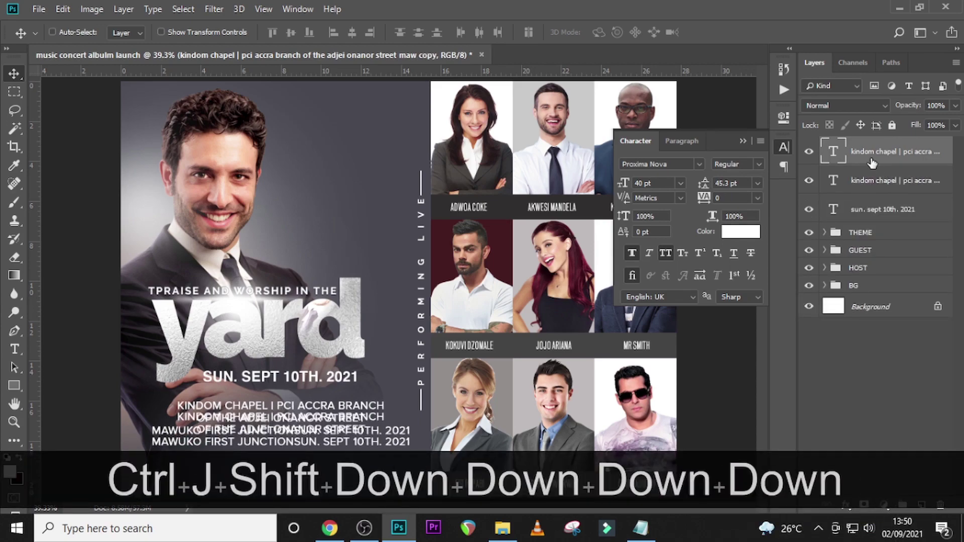
key(ctrl+shift+equal)
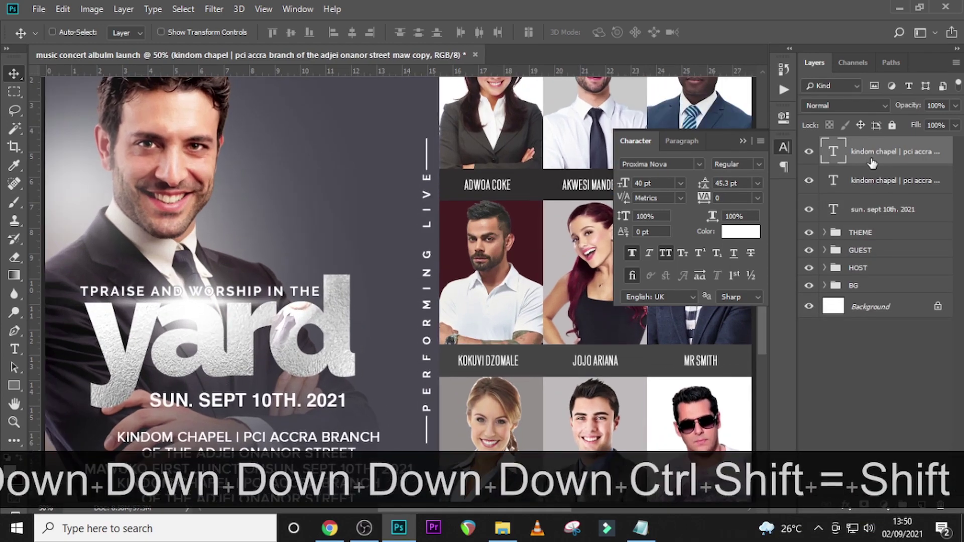
key(shift+Down)
key(shift+Down)
scroll(347, 282, down, 4)
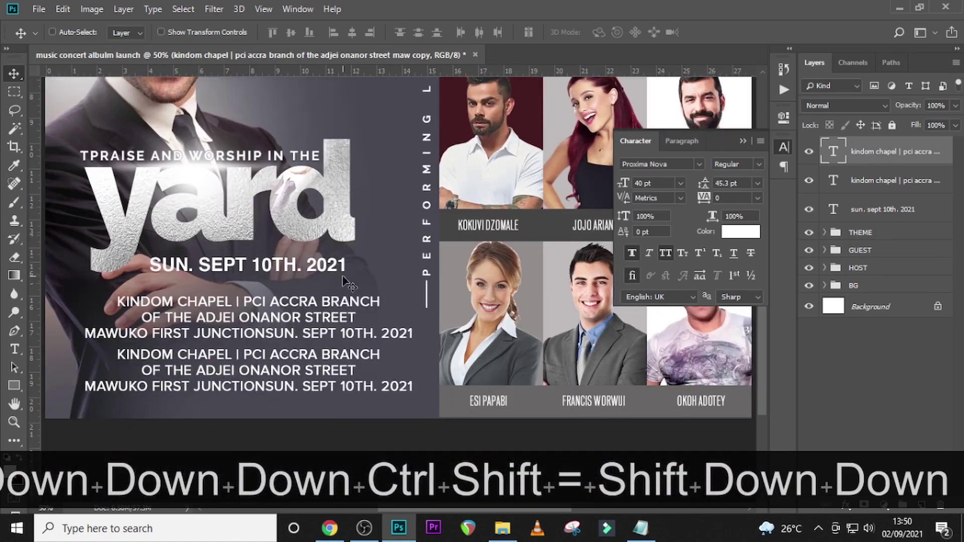
key(shift+Down)
key(shift+Down)
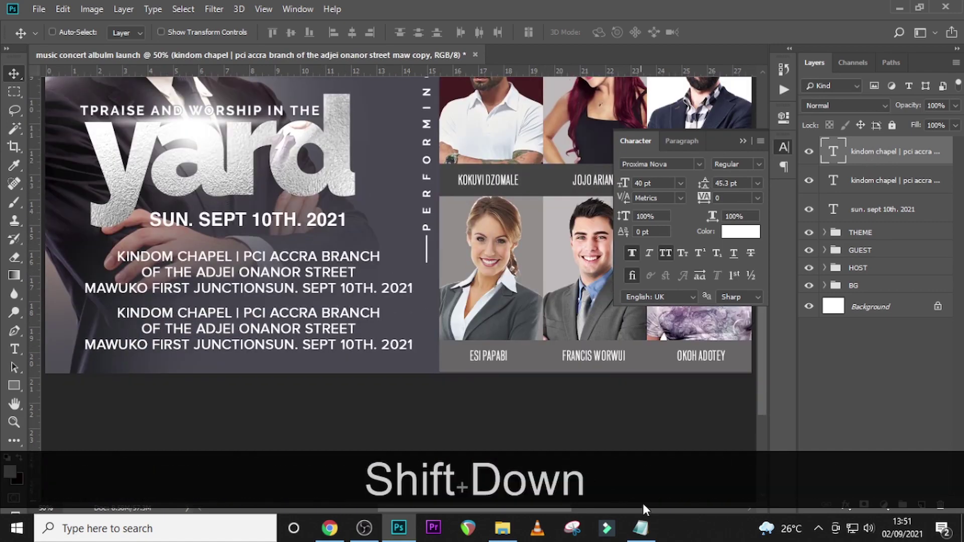
- Replace the copy's text with the Enquiries phone line copied from Notepad
click(641, 527)
drag(469, 406, 242, 406)
key(ctrl+c)
click(824, 157)
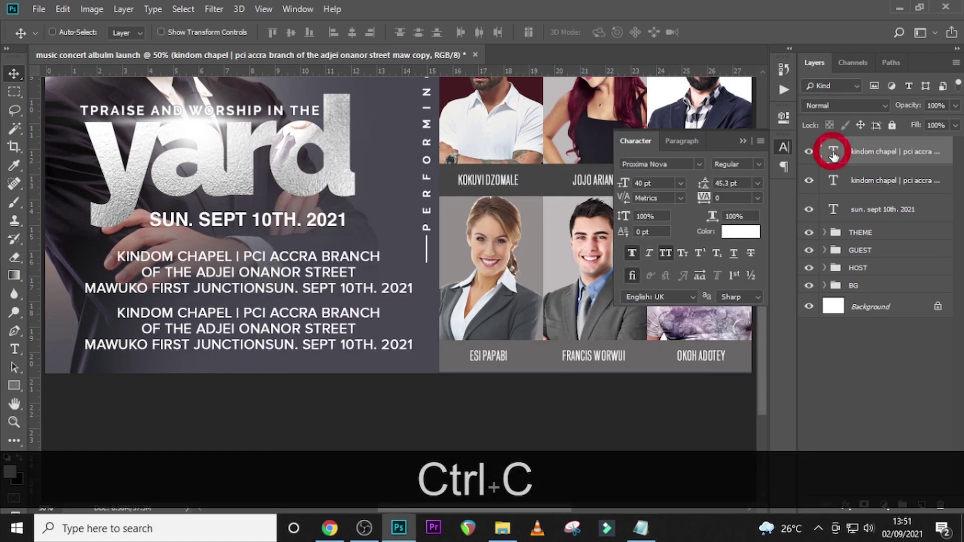
double_click(829, 153)
key(ctrl+v)
key(ctrl+Return)
key(v)
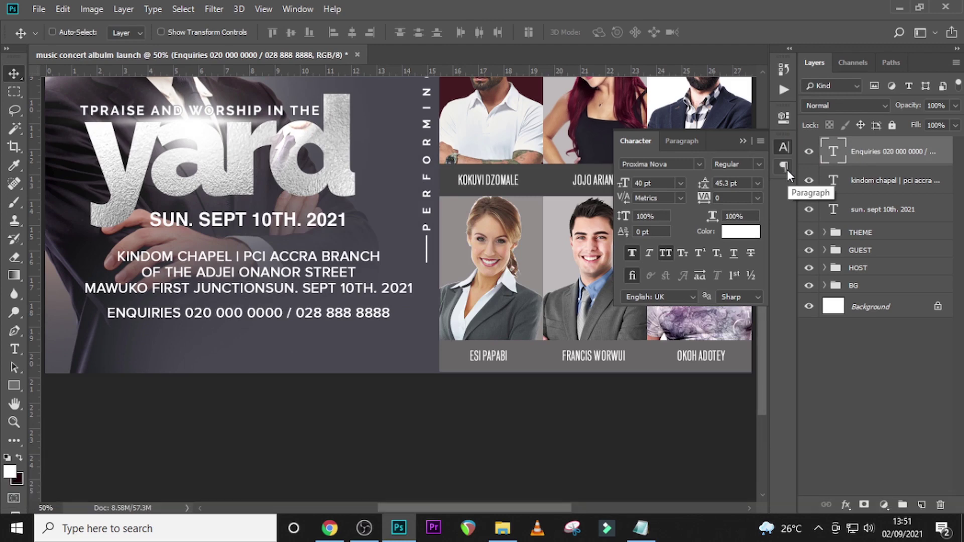
- Turn off All Caps, set the Enquiries line to 33 pt, nudge it up, and duplicate it underneath
click(665, 254)
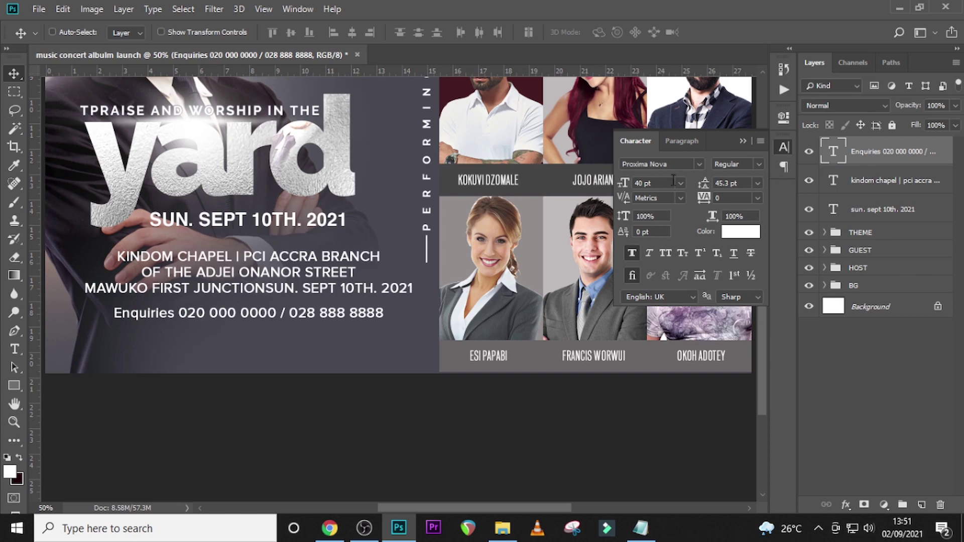
click(647, 183)
text(33)
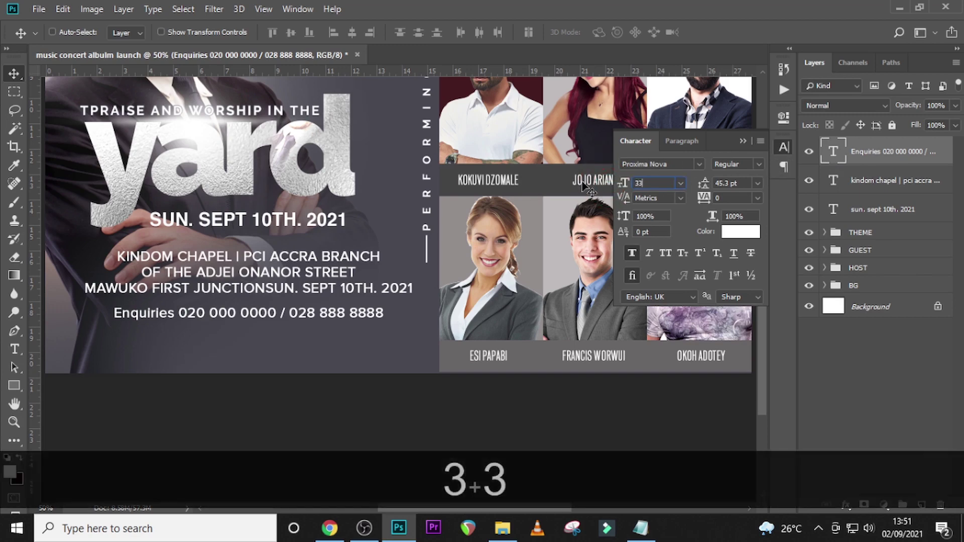
key(Return)
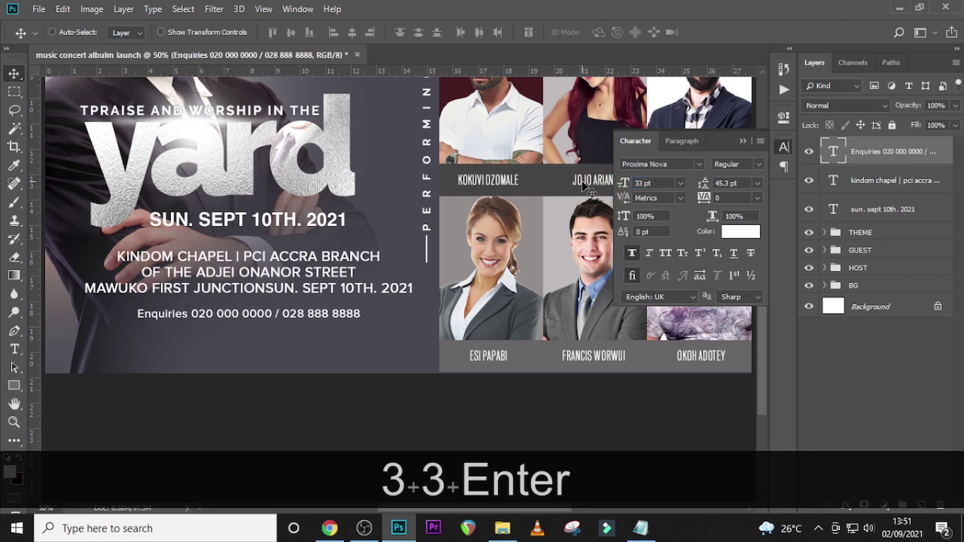
click(861, 153)
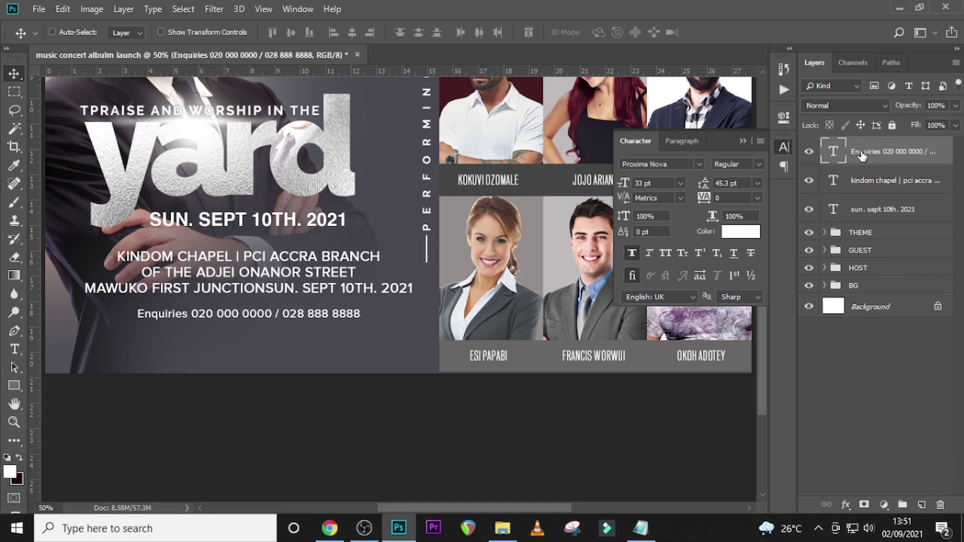
key(Up)
key(Up)
key(Up)
key(Up)
key(Up)
key(Up)
key(Up)
key(Up)
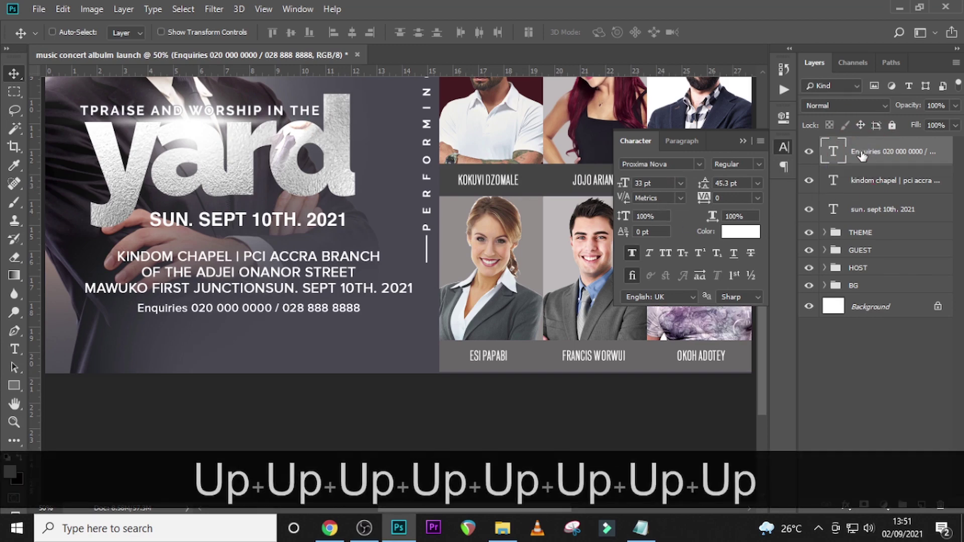
key(Up)
key(Up)
key(Up)
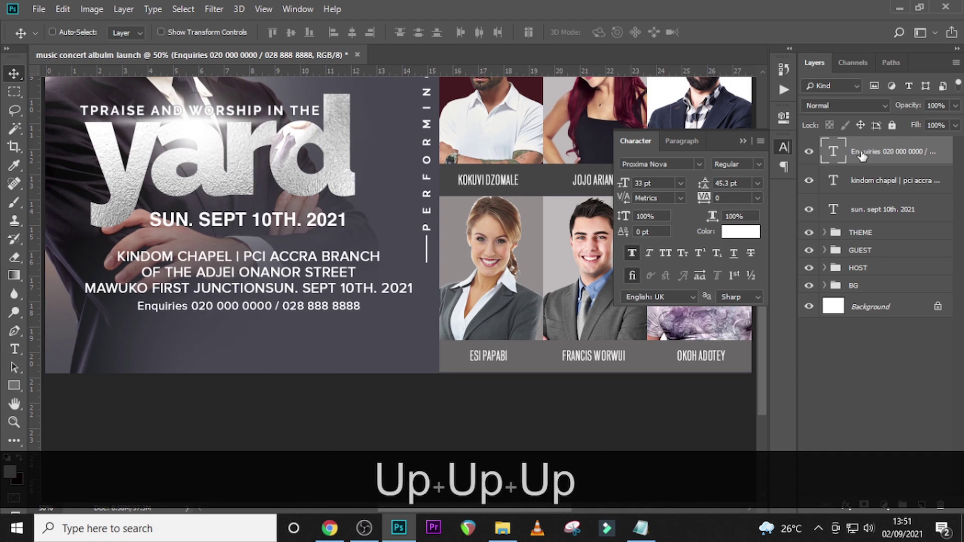
key(ctrl)
key(ctrl+j)
key(shift+Down)
key(shift+Down)
key(shift+Down)
key(shift+Down)
key(shift+Down)
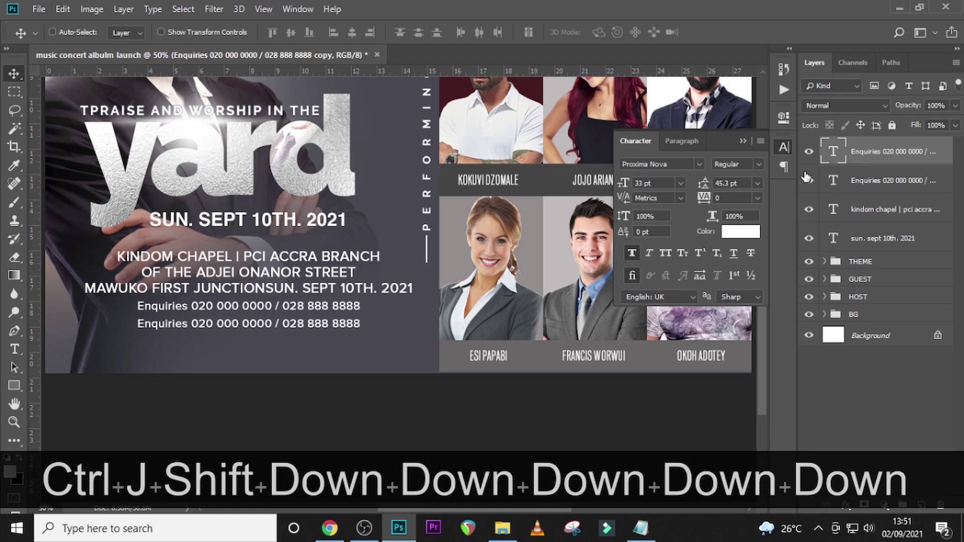
- Paste the contact e-mail address from Notepad over the duplicated line and nudge it up
key(shift+Up)
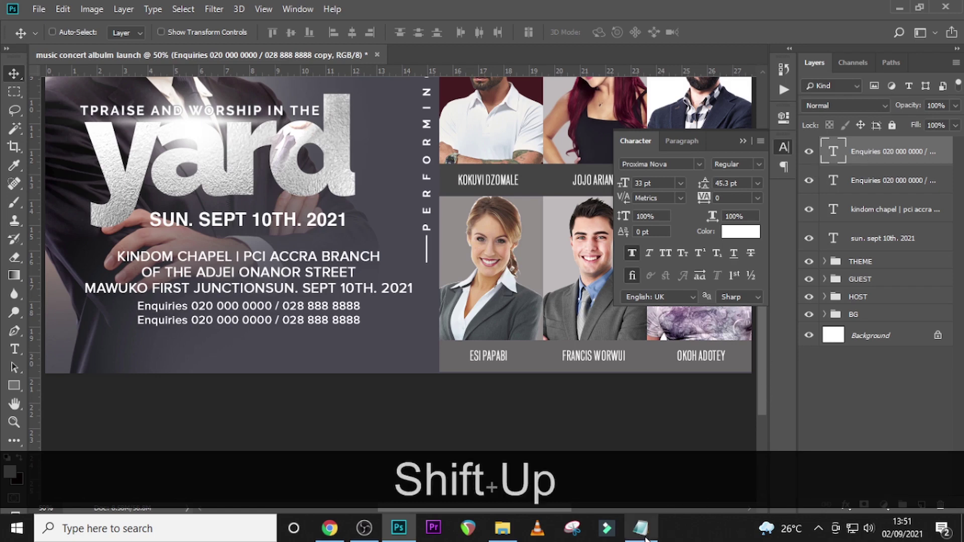
click(640, 527)
drag(490, 421, 258, 419)
key(ctrl+c)
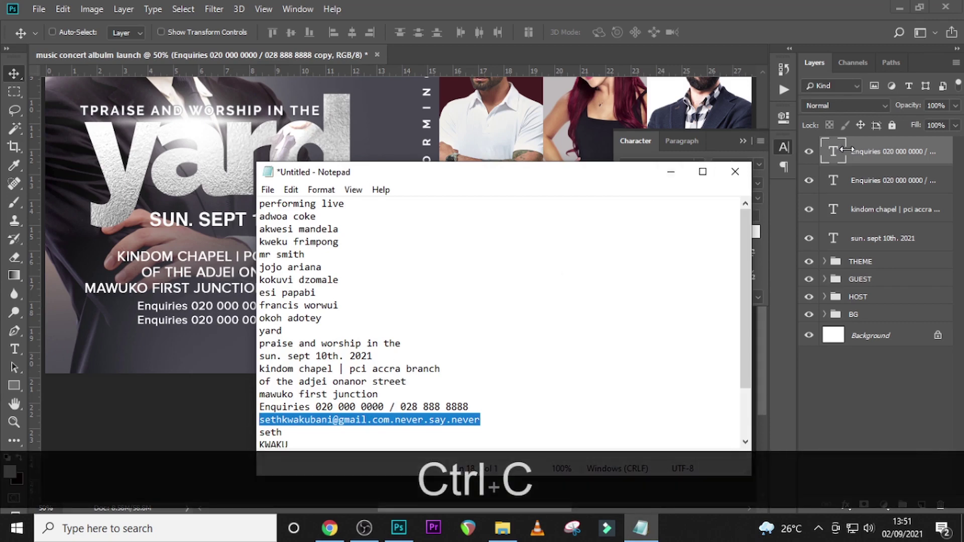
click(833, 151)
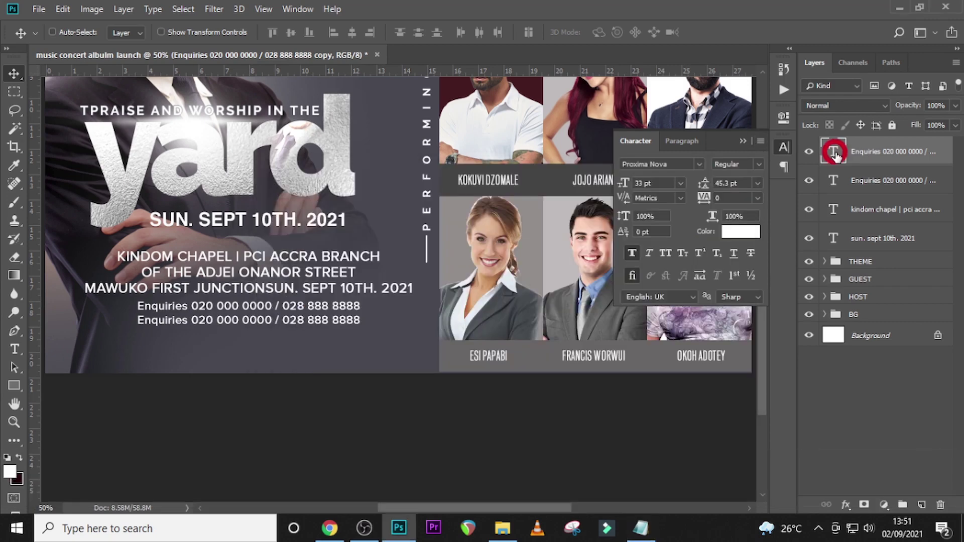
click(835, 152)
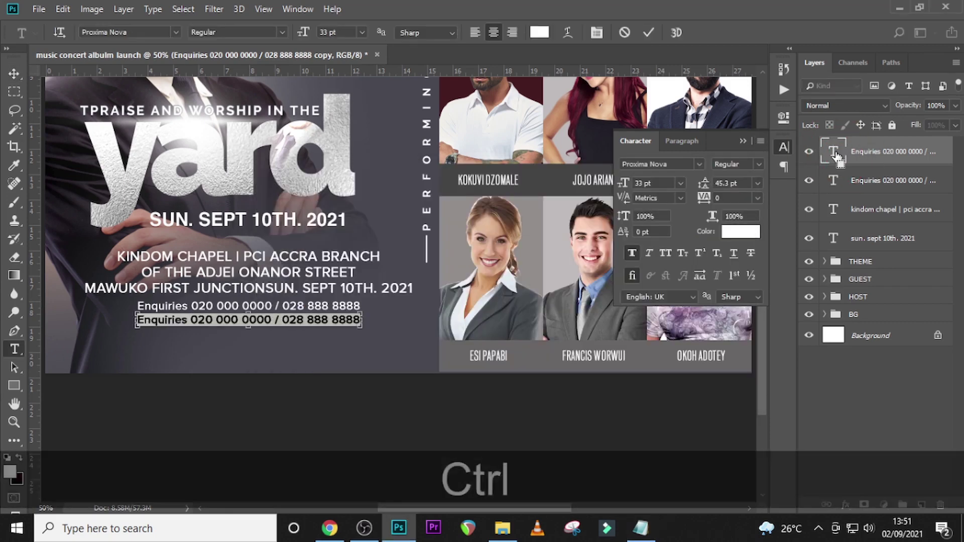
key(ctrl+v)
key(ctrl+Return)
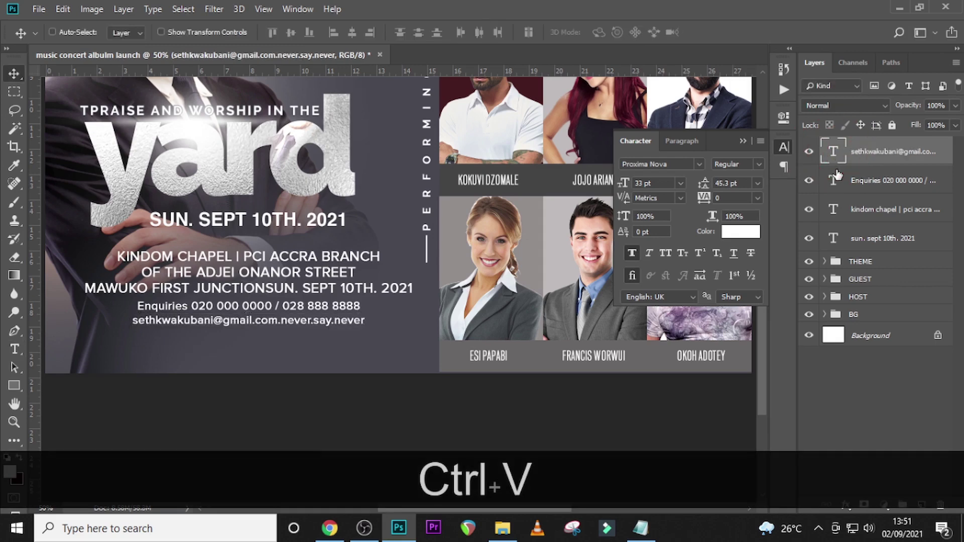
key(Up)
key(Up)
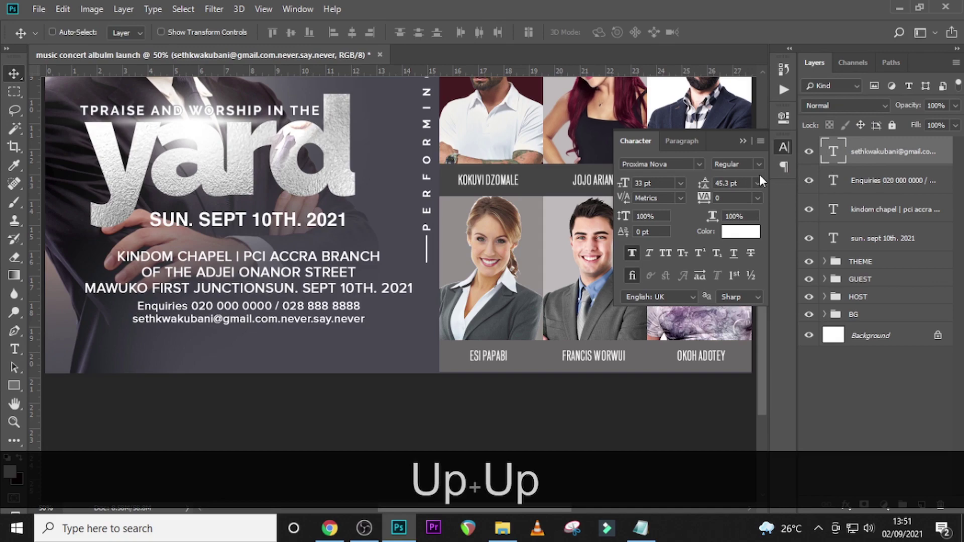
key(ctrl+0)
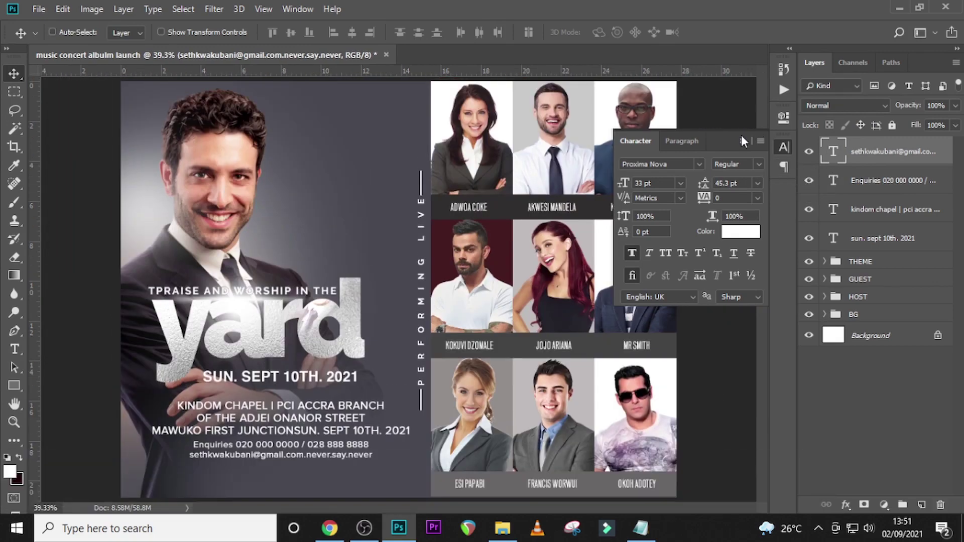
click(743, 141)
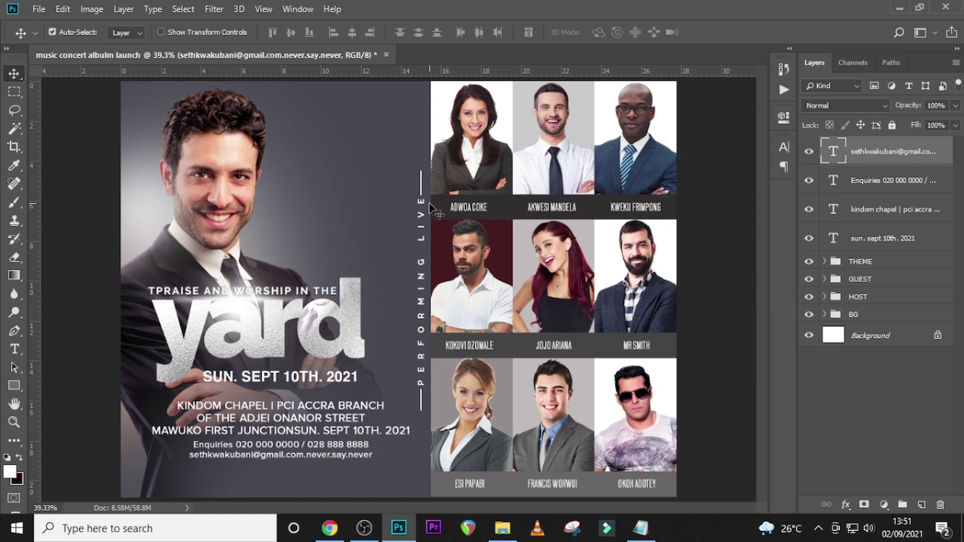
- Show the guides and shift the Kindom Chapel address text slightly left
key(ctrl+semicolon)
key(ctrl+t)
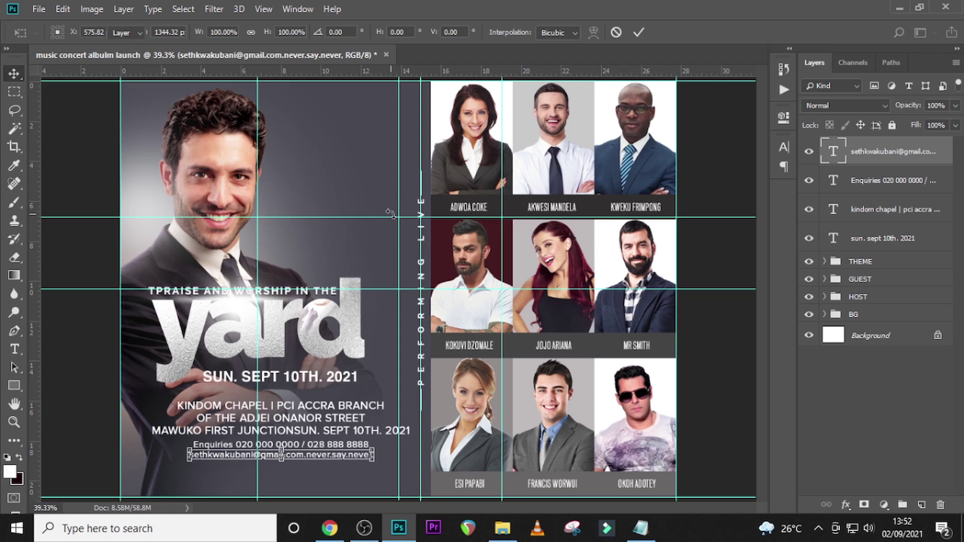
key(Return)
shift+click(862, 181)
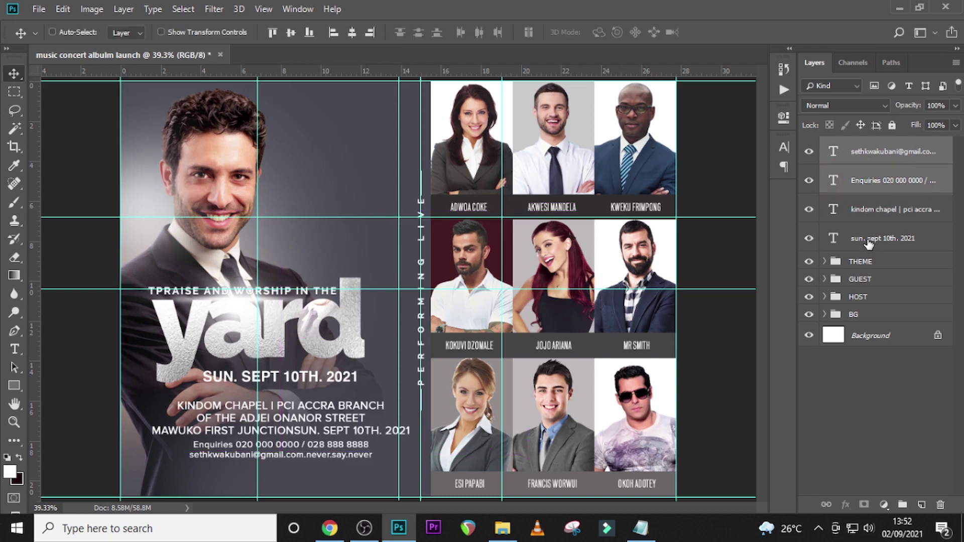
click(867, 241)
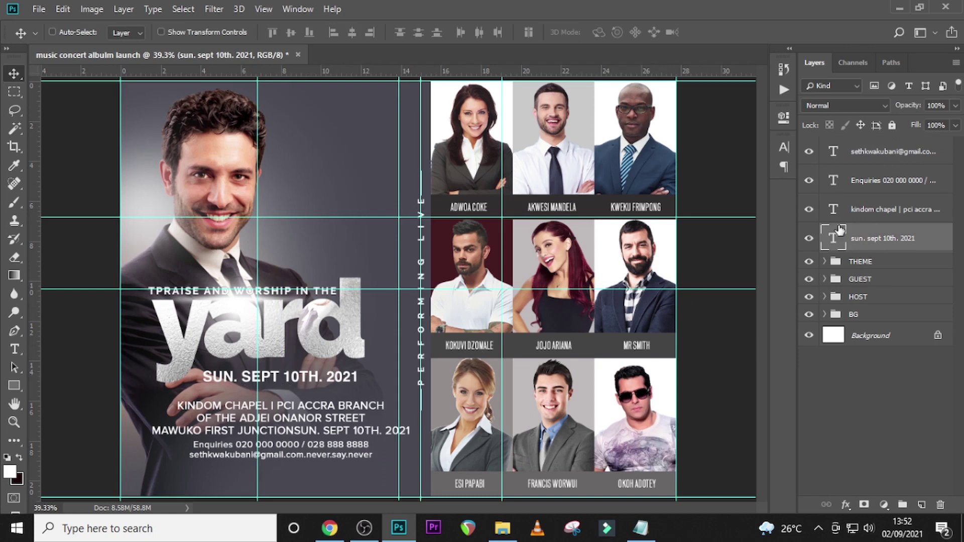
click(834, 207)
key(ctrl+t)
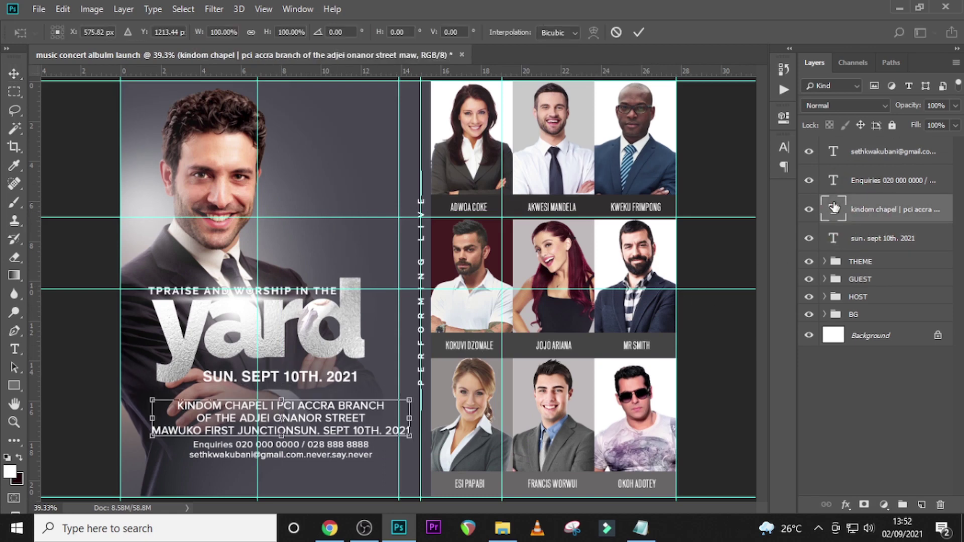
key(shift+Left)
key(shift+Left)
key(shift+Left)
key(shift+Left)
key(shift+Left)
key(shift+Left)
key(shift+Left)
key(shift+Left)
key(shift+Left)
key(shift+Left)
key(Return)
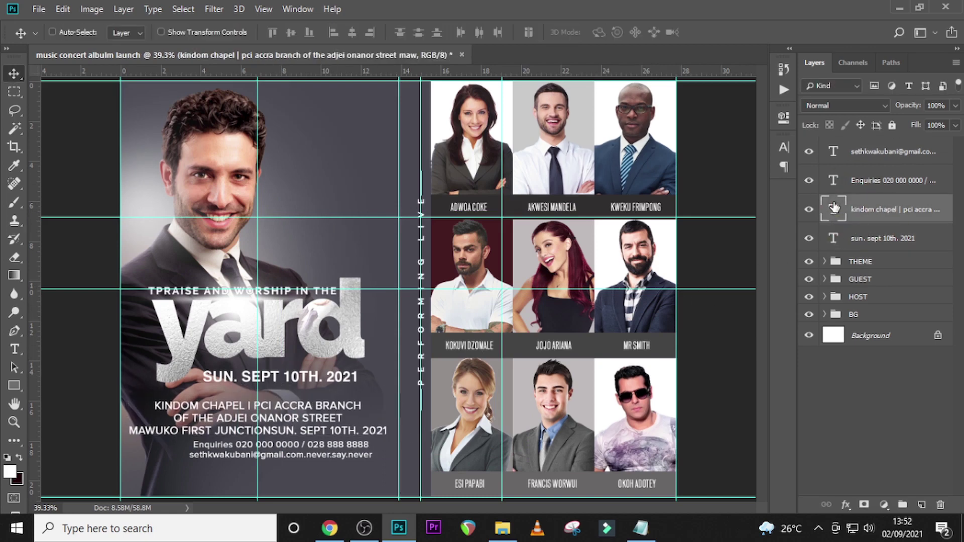
- Delete the repeated 'SEPT 10TH. 2021' from the address, then centre the enquiries and e-mail lines on the guide
double_click(833, 208)
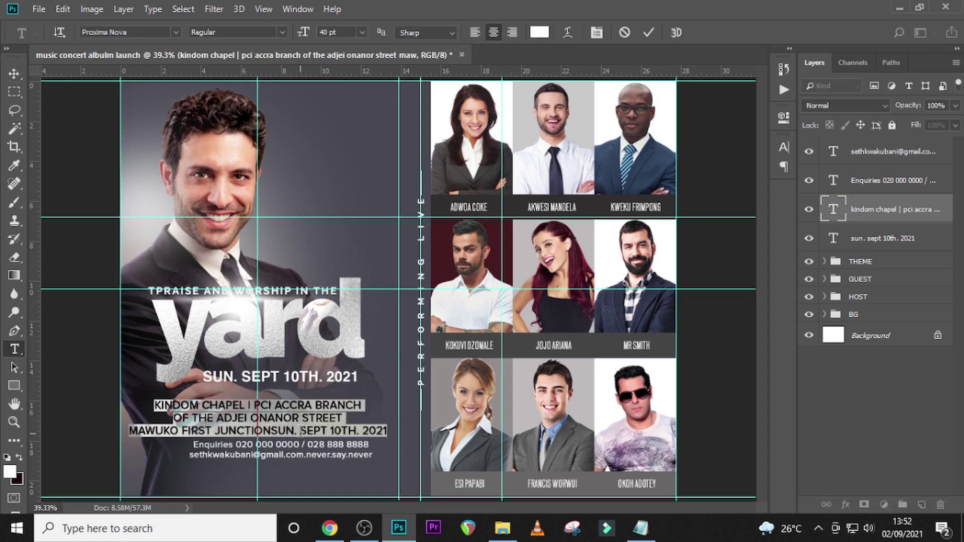
drag(300, 431, 401, 432)
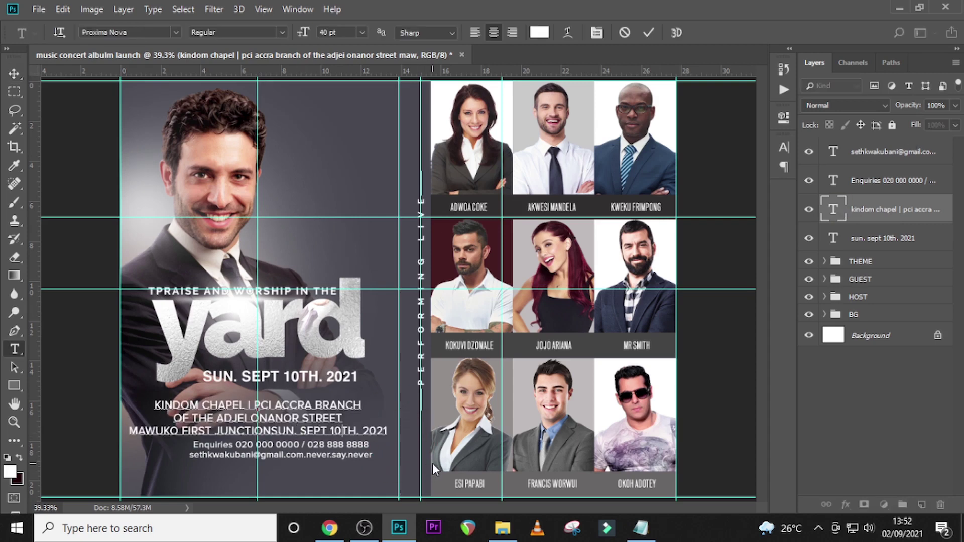
key(BackSpace)
key(ctrl+Return)
key(v)
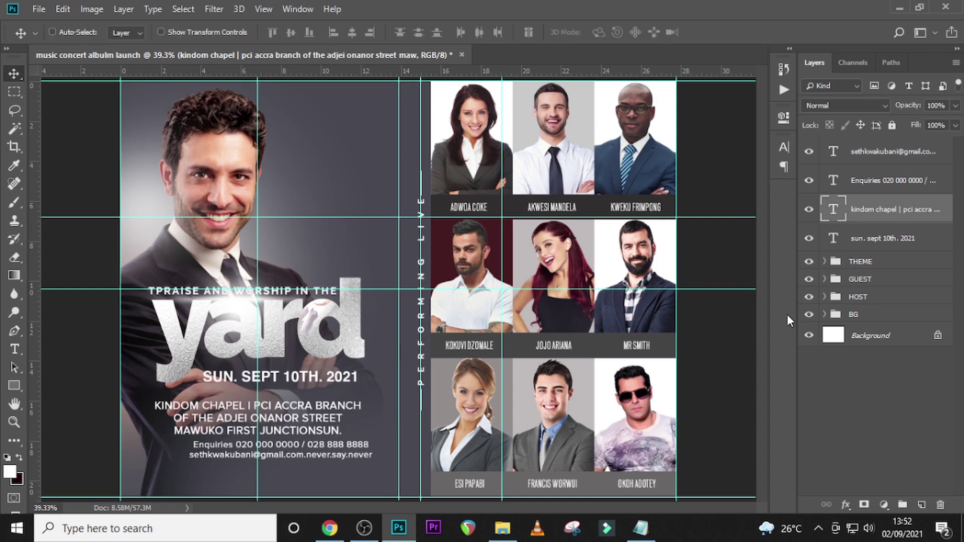
key(ctrl+t)
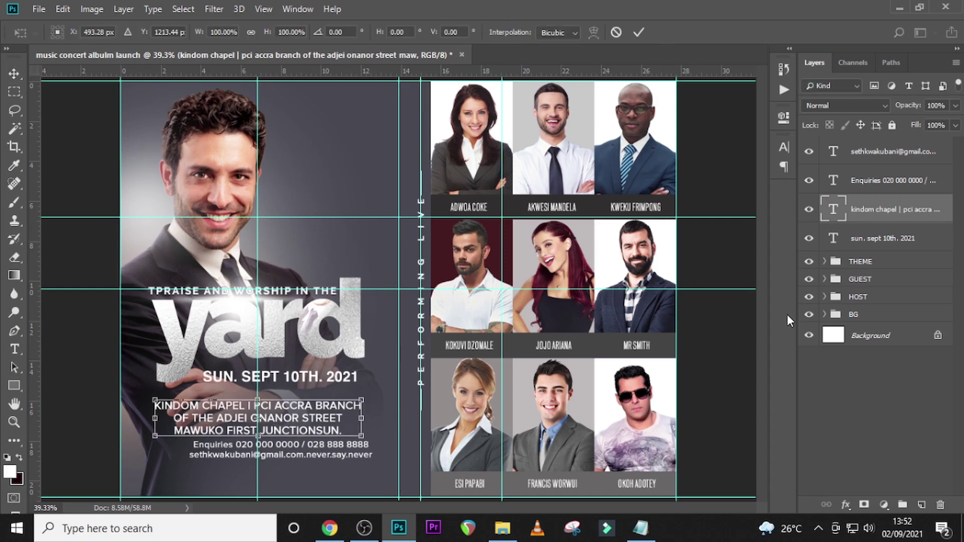
key(Return)
drag(281, 445, 258, 455)
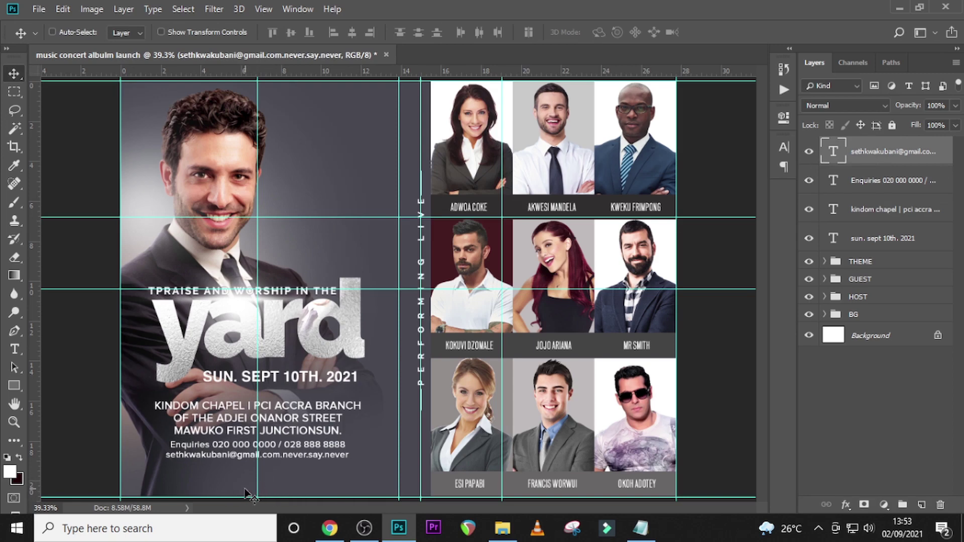
- Move the text block and THEME title group further down the flyer
key(ctrl)
ctrl+click(862, 245)
ctrl+click(863, 211)
ctrl+click(864, 181)
key(shift+Down)
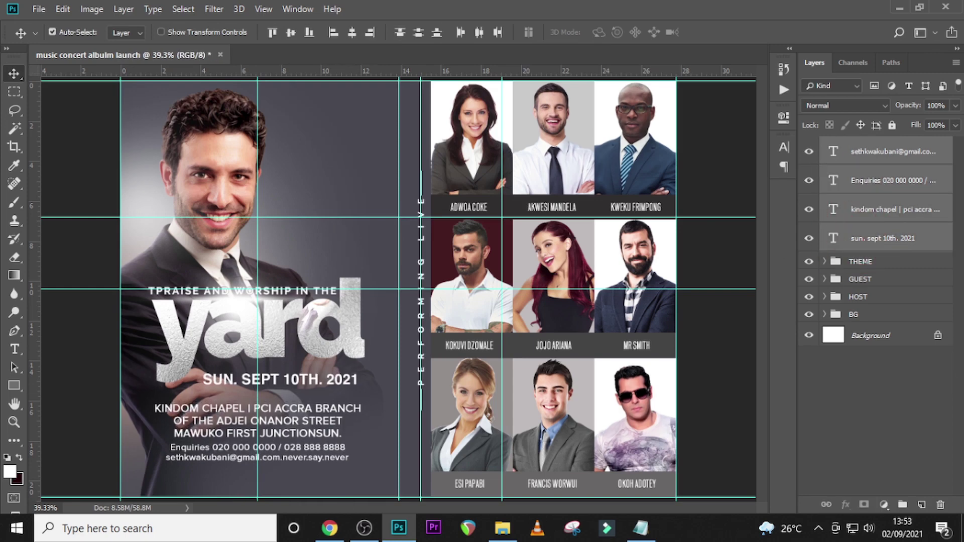
ctrl+click(899, 267)
key(shift+Down)
key(shift+Down)
key(shift+Down)
key(shift+Down)
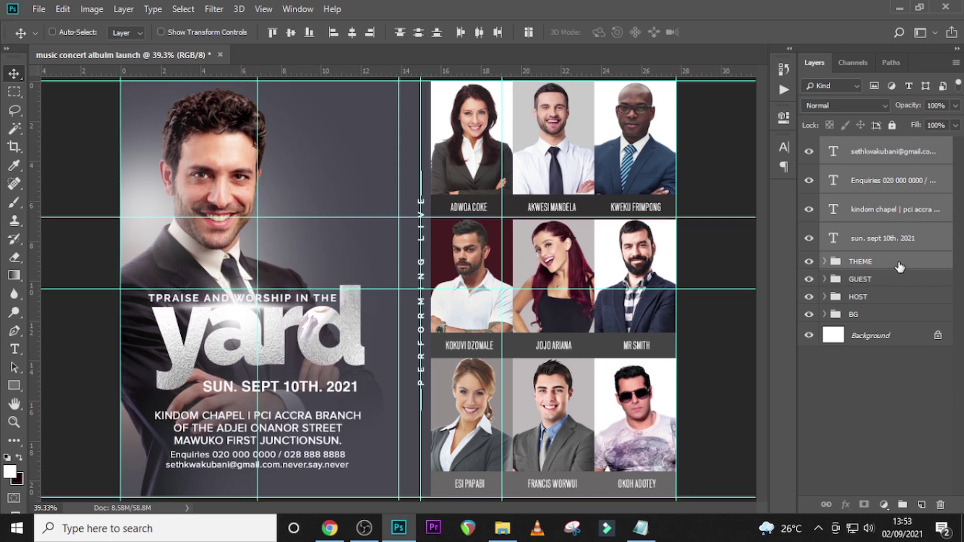
key(shift+Down)
key(shift+Down)
key(shift+Down)
key(shift+Down)
- Group the date, address, Enquiries and e-mail layers into Group 1
click(869, 236)
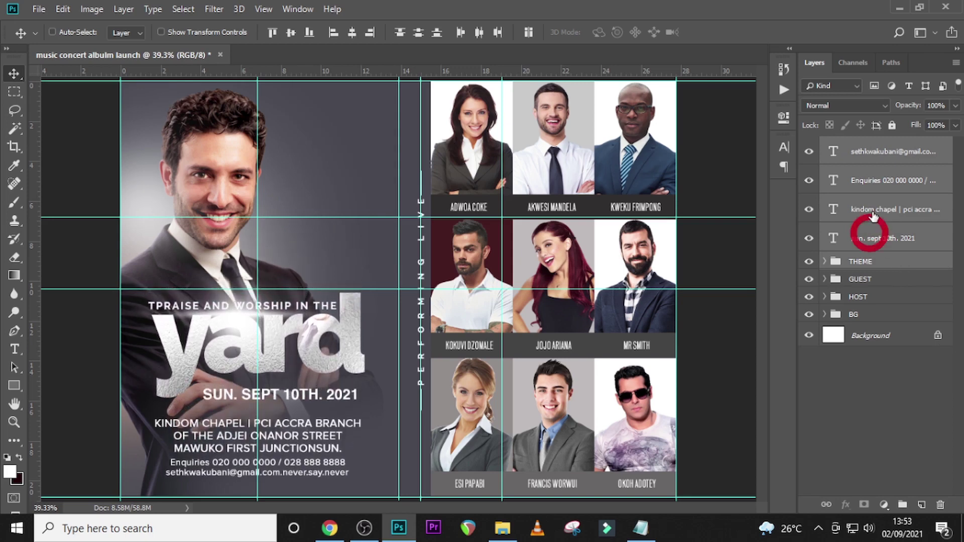
ctrl+click(874, 209)
ctrl+click(876, 184)
ctrl+click(876, 152)
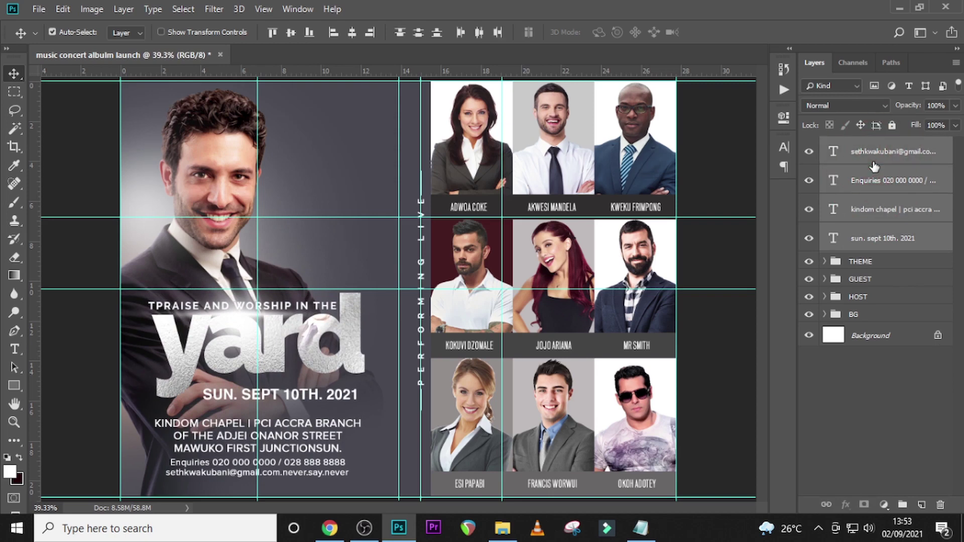
key(ctrl+g)
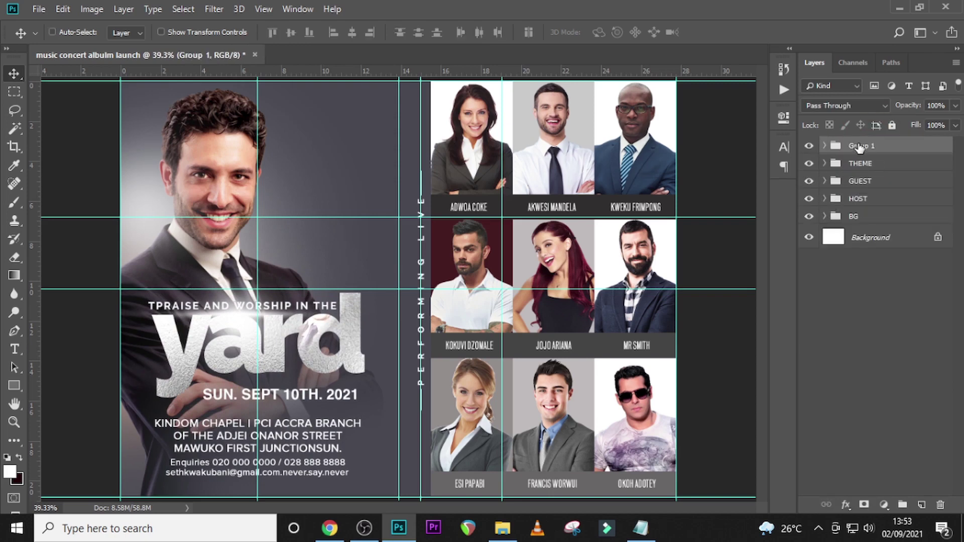
double_click(859, 146)
- Name the group DETAILS and paste the host's name from Notepad as right-aligned text
text(DE)
key(Return)
key(t)
click(316, 155)
key(alt+Tab)
drag(289, 382, 262, 369)
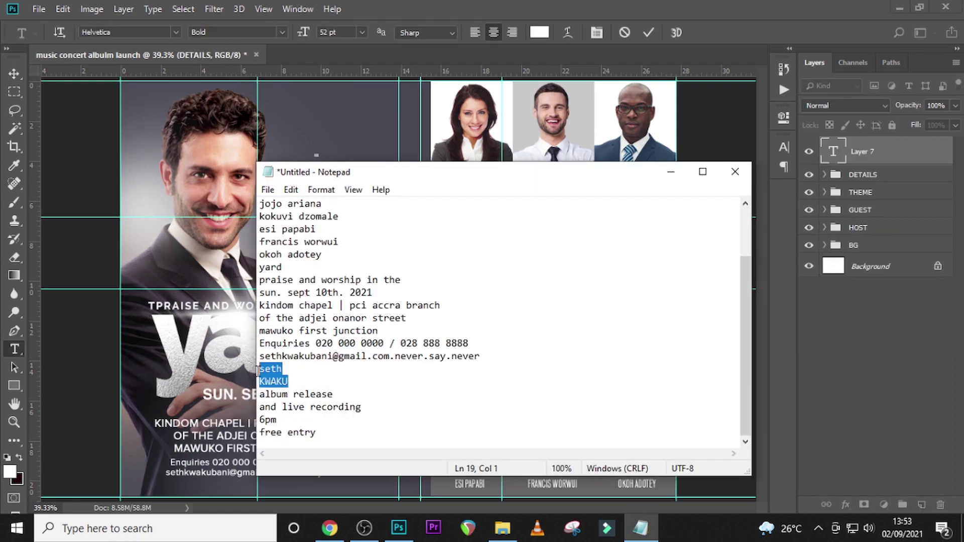
key(ctrl+c)
key(alt+Tab)
key(ctrl+v)
key(ctrl+Return)
click(784, 146)
click(684, 141)
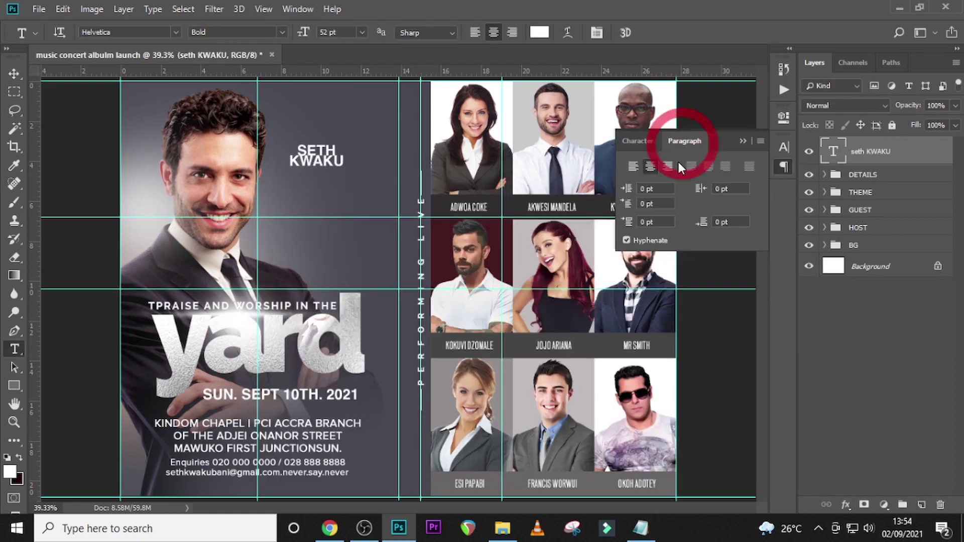
click(670, 165)
- Set the host's name in PRIMETIME Regular
key(v)
click(635, 141)
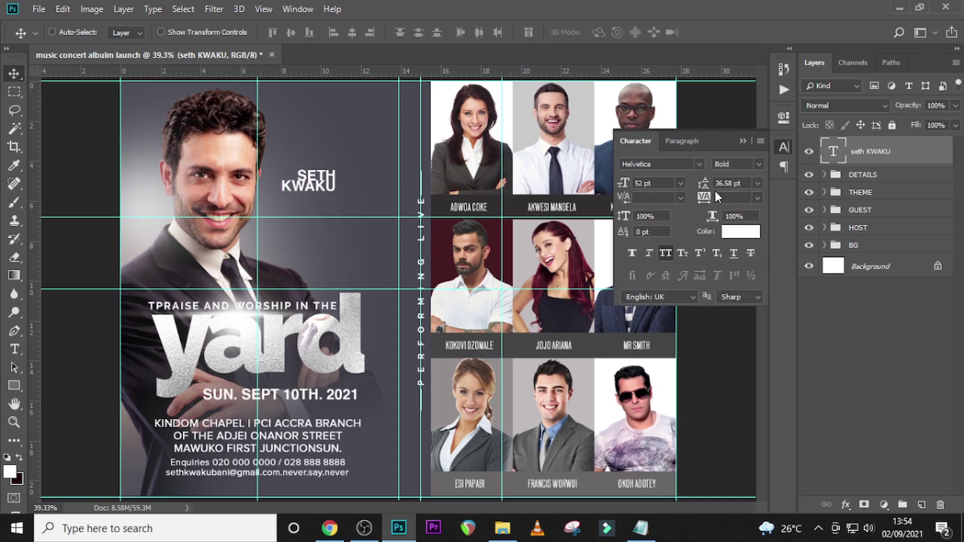
click(687, 167)
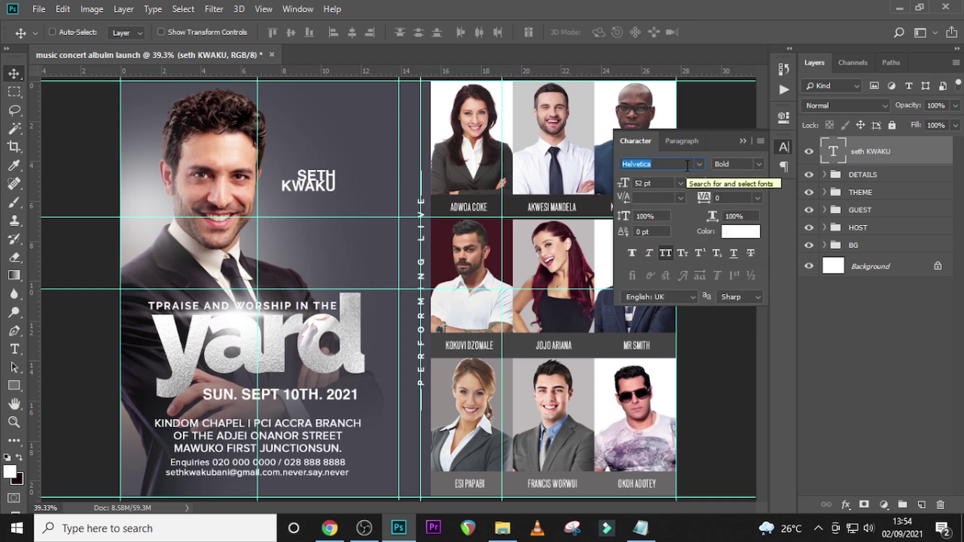
click(702, 165)
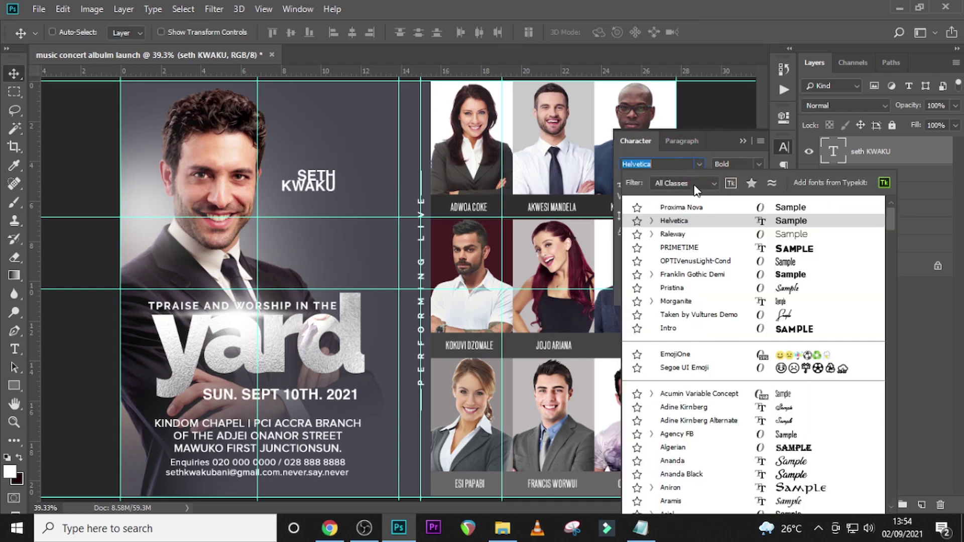
click(679, 248)
click(760, 165)
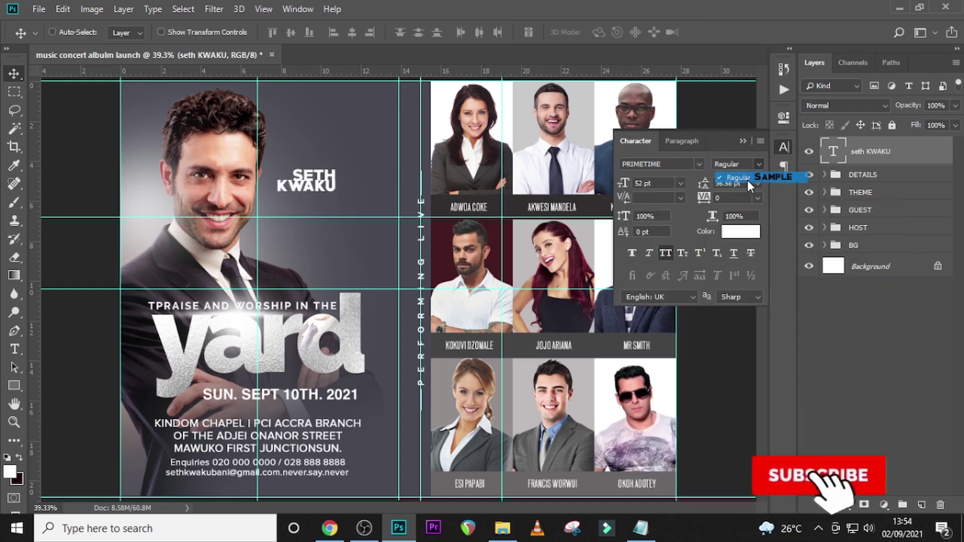
click(747, 175)
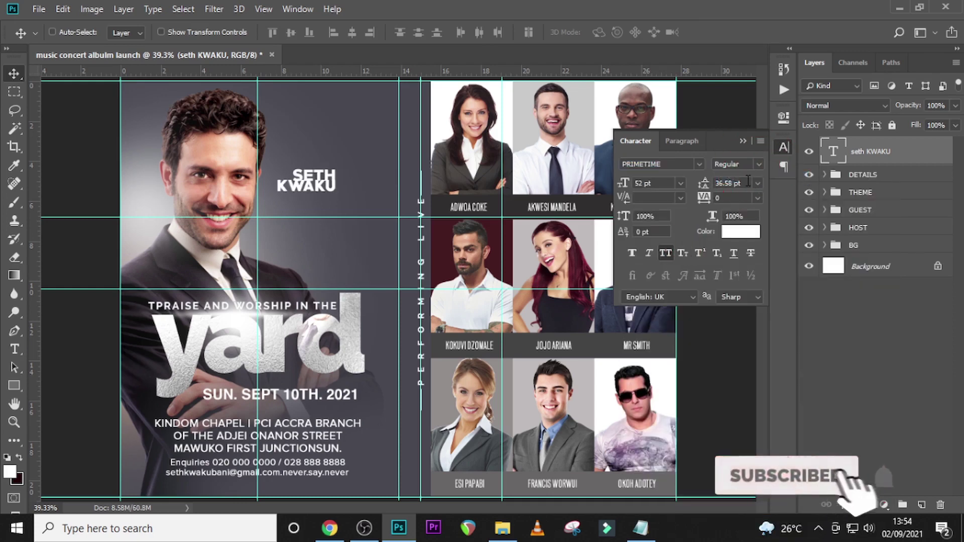
- Size the name 125 pt with 98.6 pt leading and -40 tracking, placed beside his face
click(648, 183)
text(12)
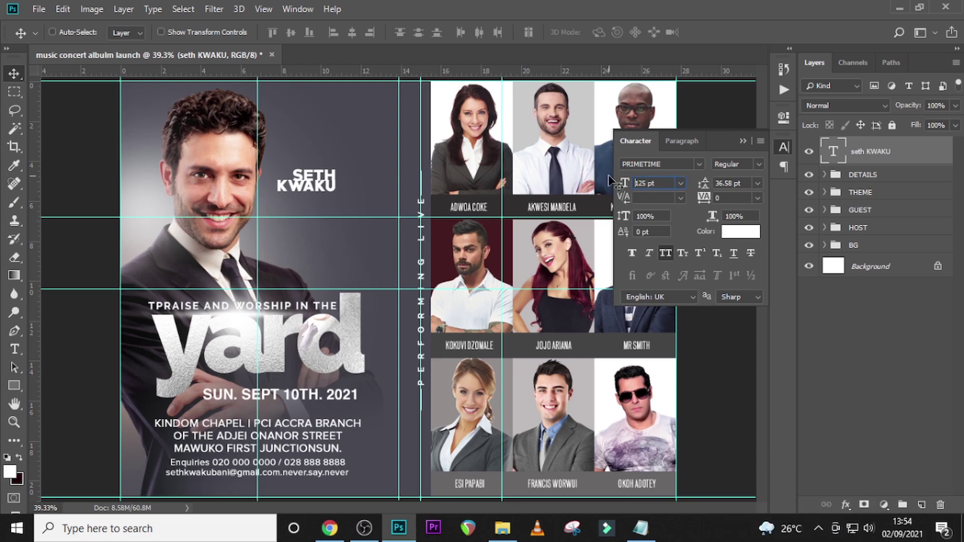
key(Return)
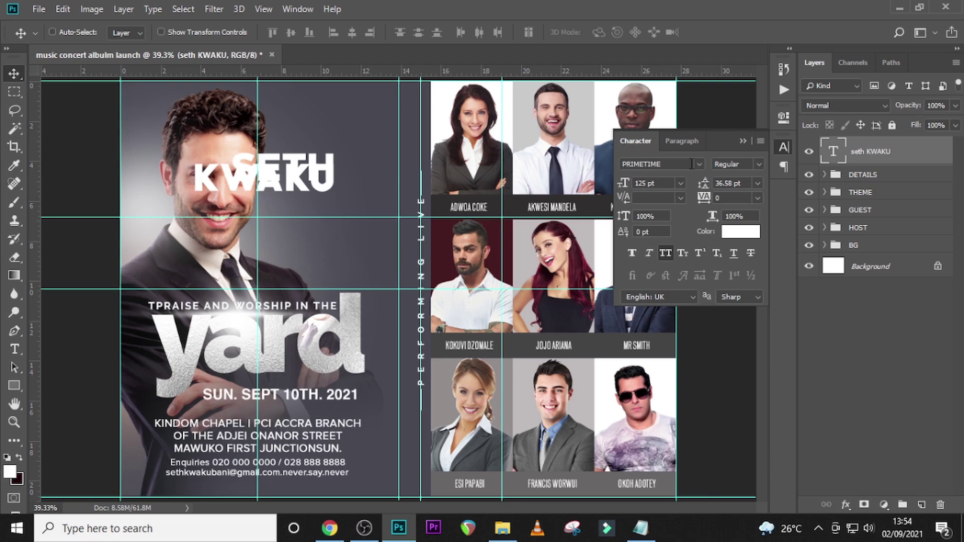
click(702, 183)
text(98.6)
key(Return)
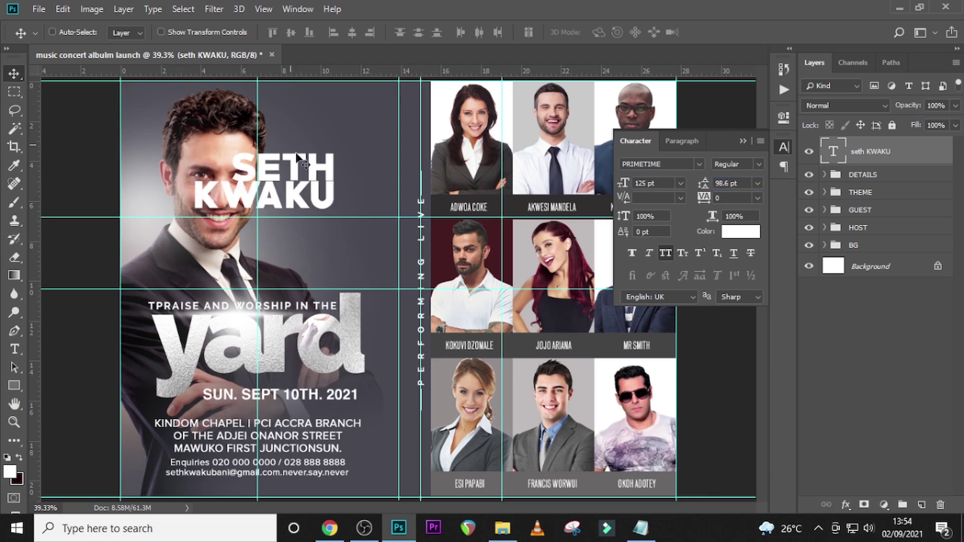
drag(297, 182, 349, 195)
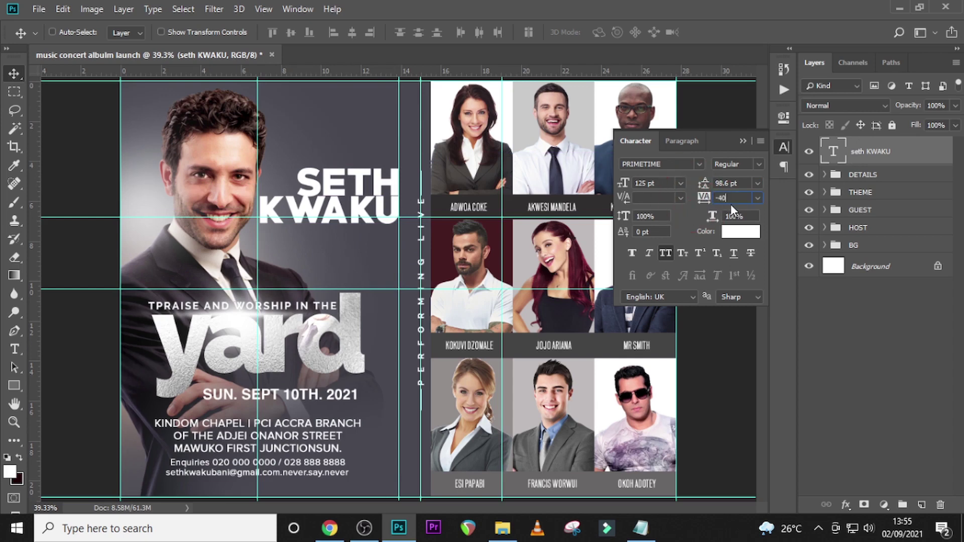
key(Return)
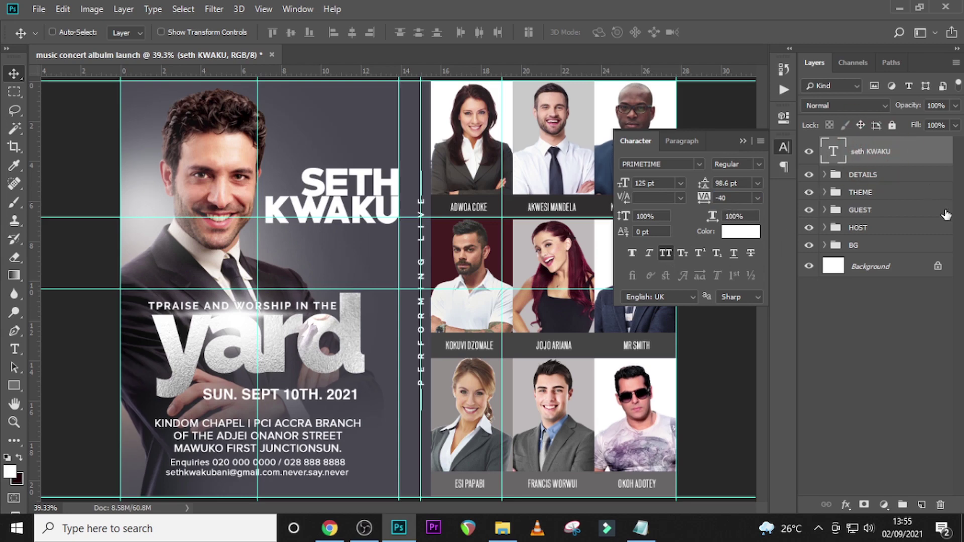
- Drag the GetPaidStock silver texture JPG from the U12 folder onto the flyer canvas
key(t)
click(502, 528)
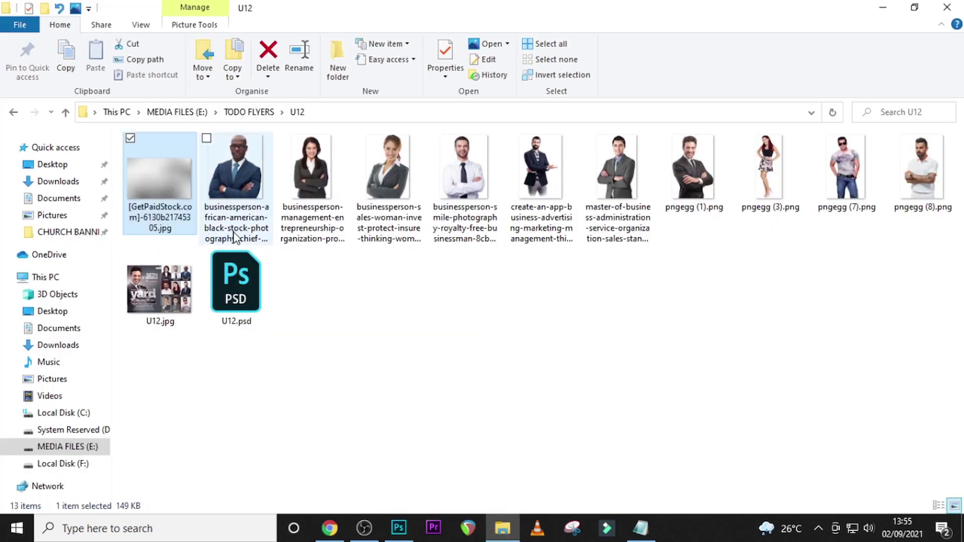
drag(159, 175, 412, 252)
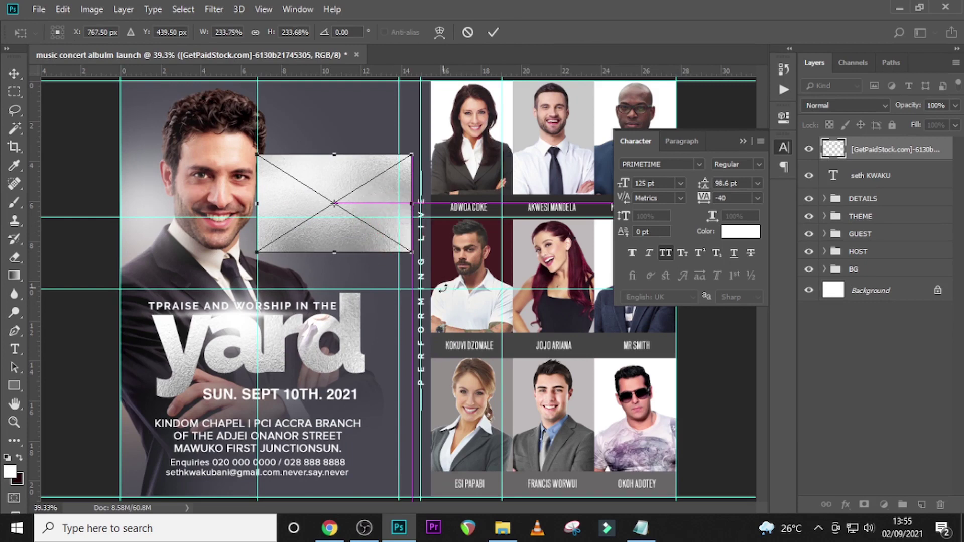
- Rotate the silver texture about -12° over the host's name and commit the placement
drag(443, 288, 455, 270)
drag(394, 216, 400, 219)
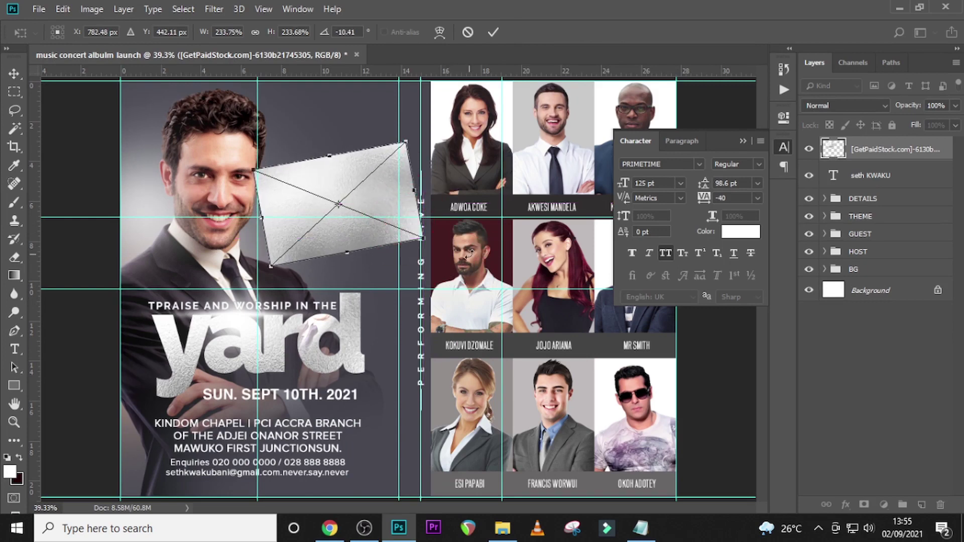
drag(468, 255, 377, 215)
key(t)
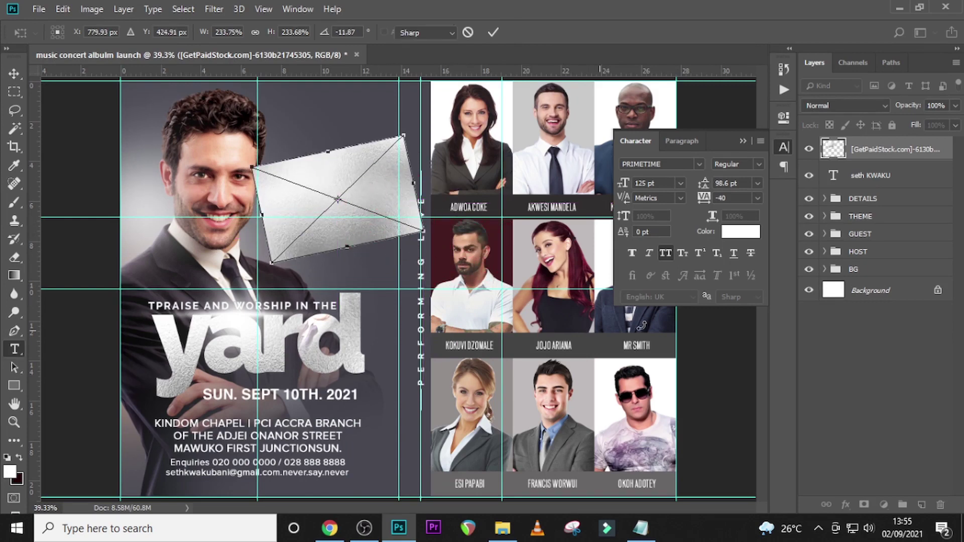
key(Return)
- Clip the texture to the host's name layer and enable Inner Shadow in its Layer Style
right_click(861, 151)
click(741, 296)
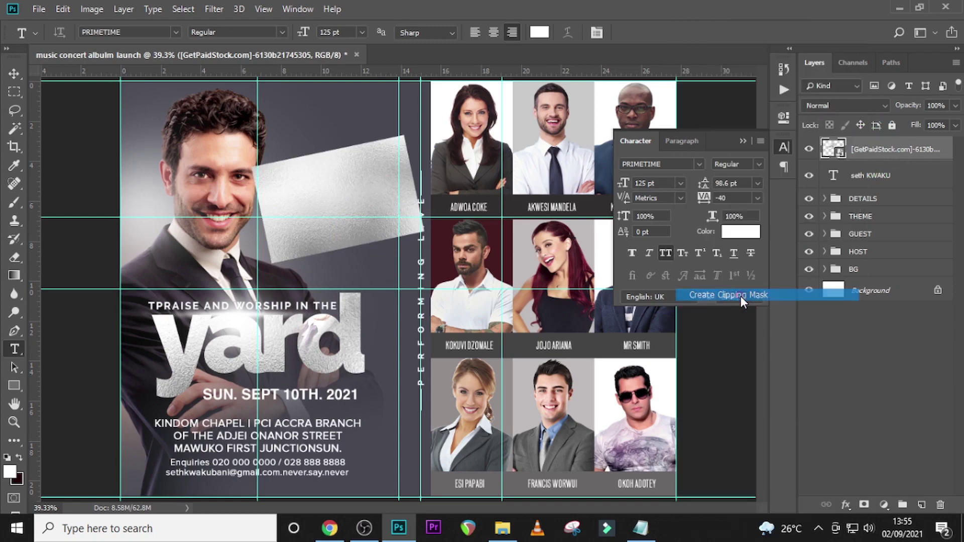
click(918, 177)
double_click(944, 176)
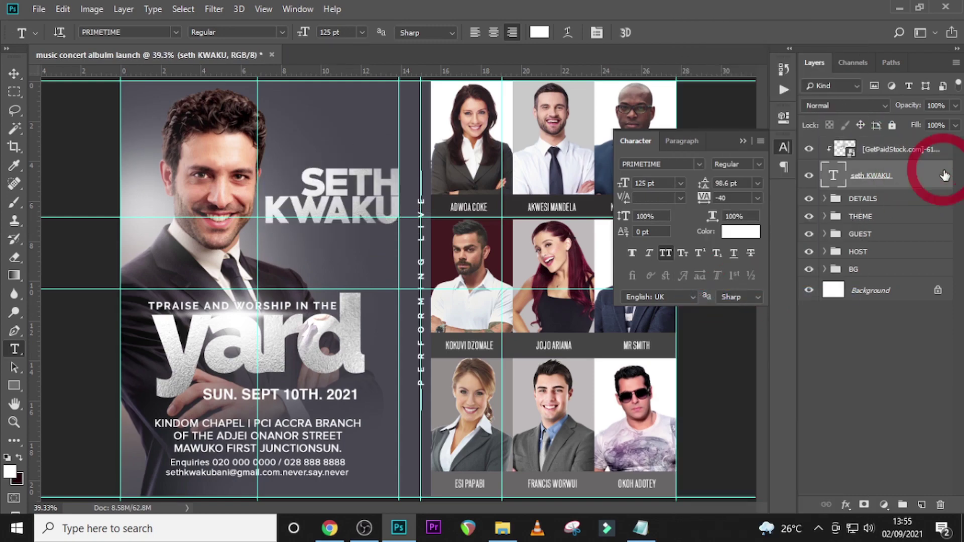
click(446, 157)
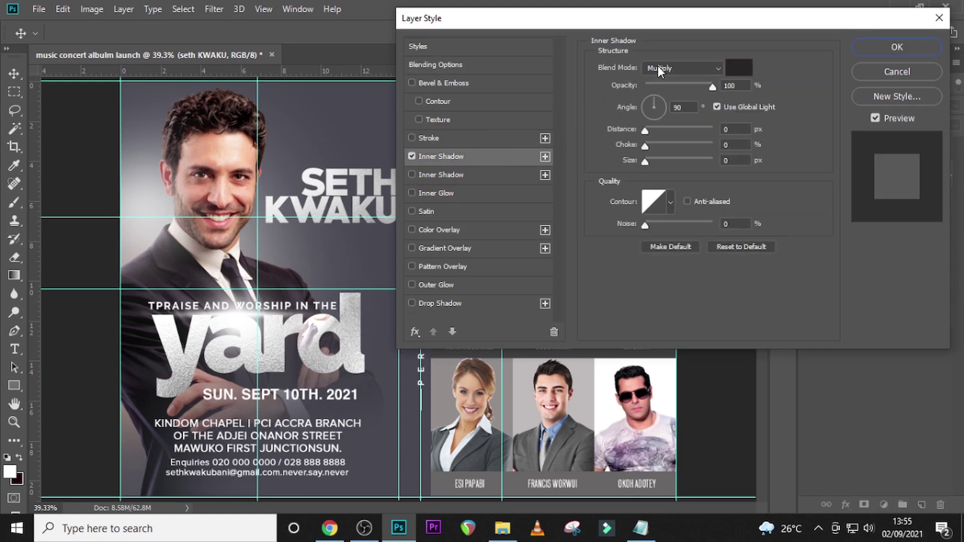
- Set the inner shadow colour to 201d1e and apply the effect to the name
click(736, 68)
click(606, 318)
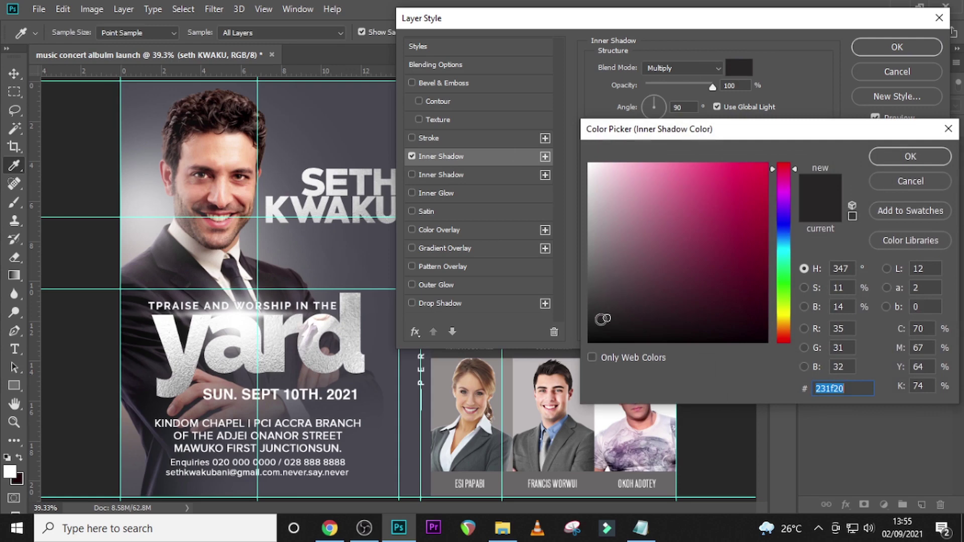
click(603, 320)
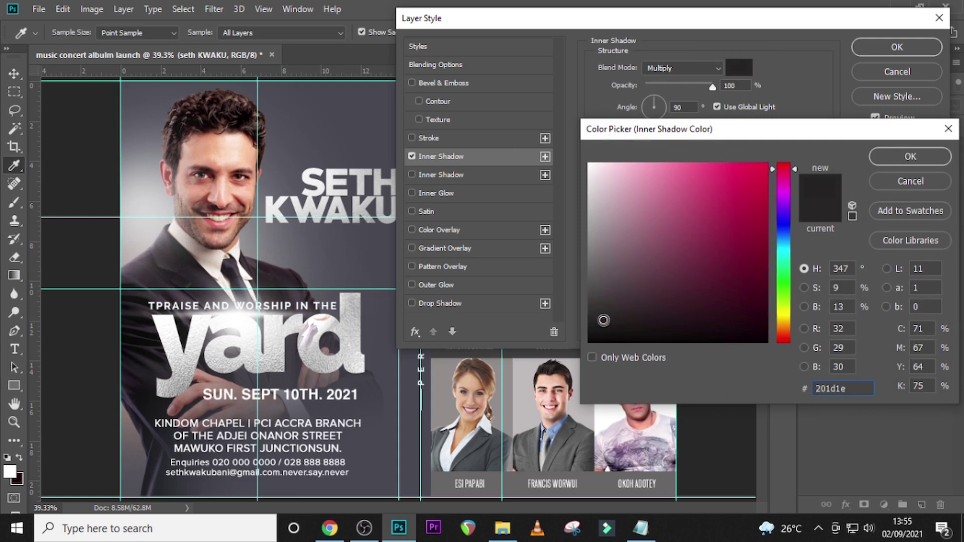
click(891, 161)
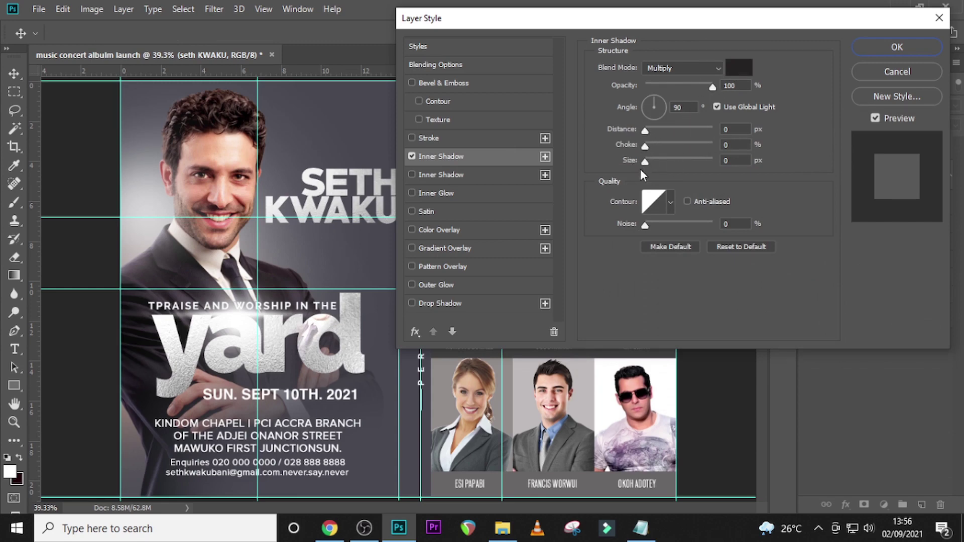
click(412, 157)
click(412, 156)
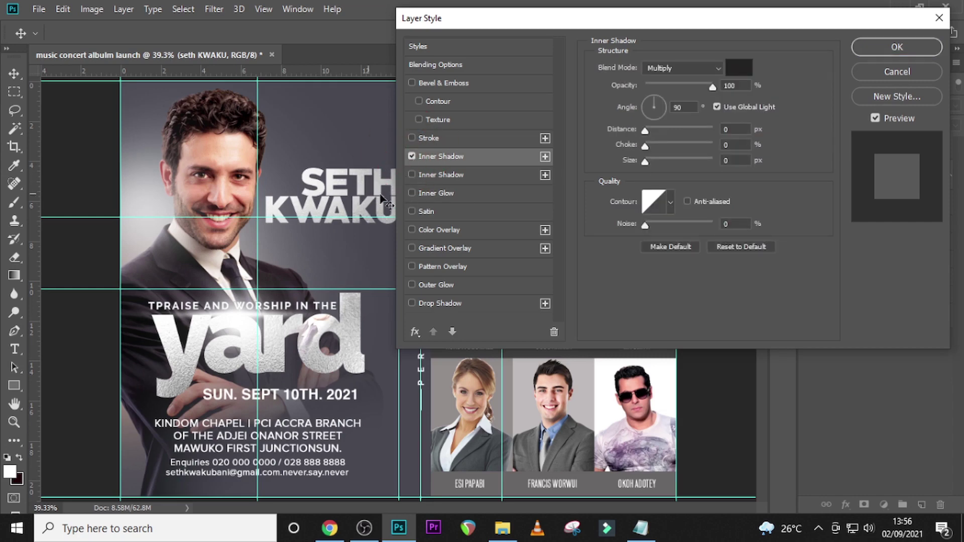
click(901, 50)
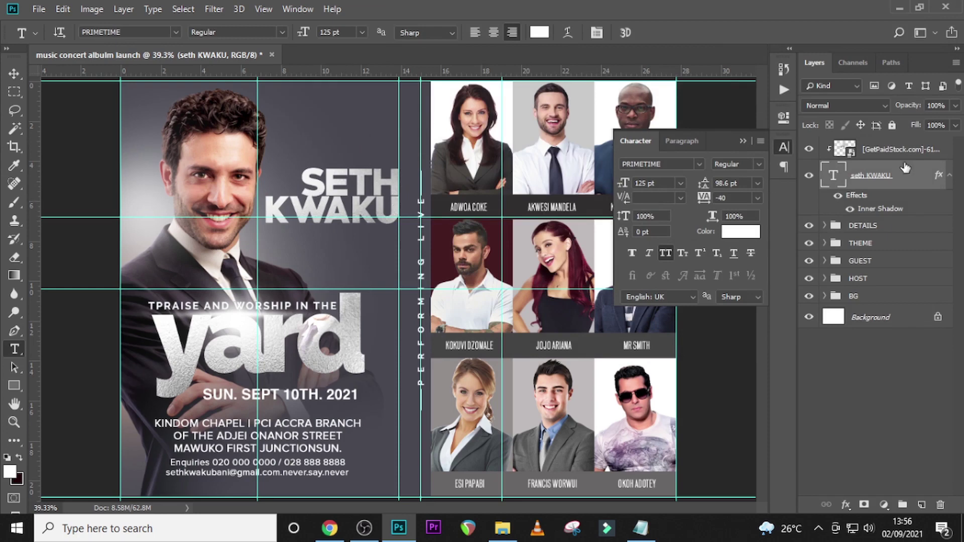
- Paste the 'ALBUM RELEASE / AND LIVE RECORDING' lines from the notes as a new text layer under the name
click(949, 175)
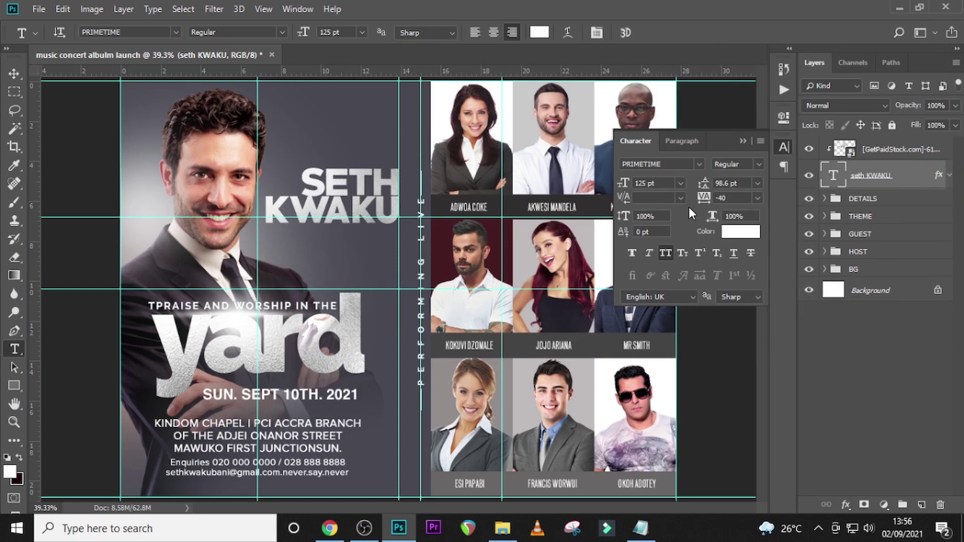
click(290, 245)
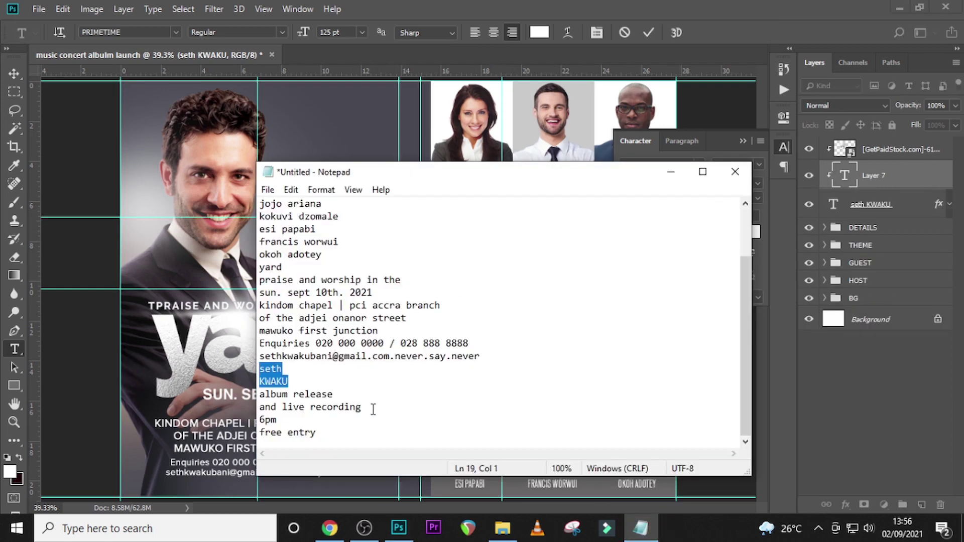
drag(373, 409, 269, 397)
key(ctrl+c)
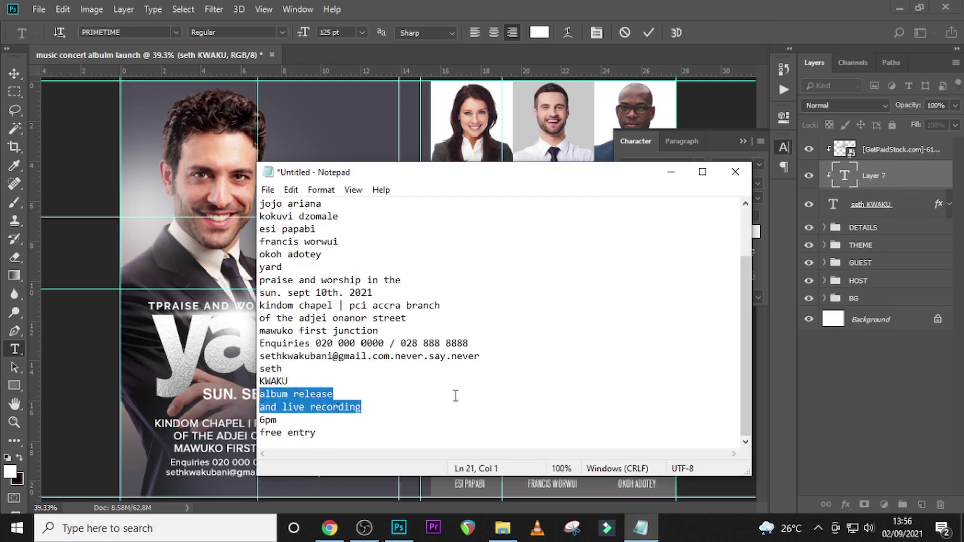
click(845, 173)
key(ctrl+v)
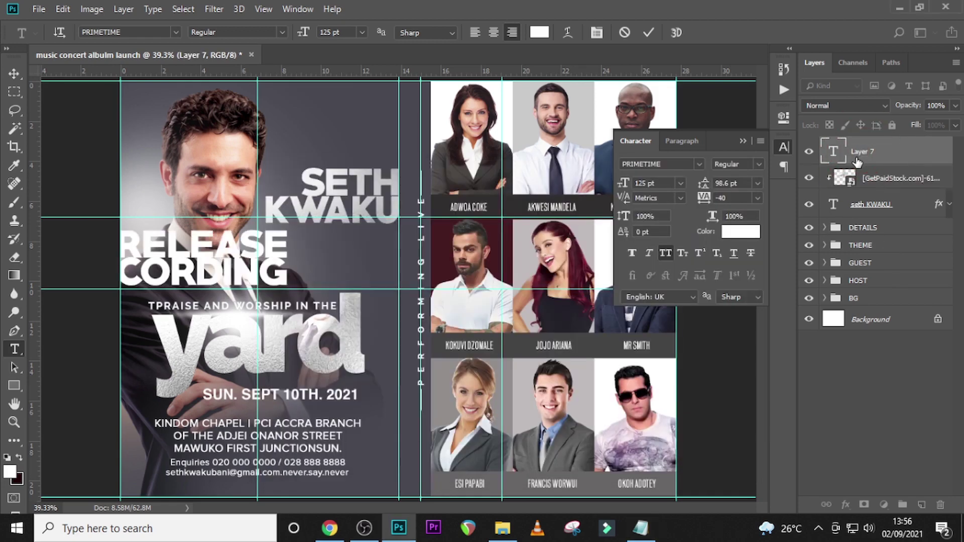
click(14, 74)
drag(271, 263, 373, 269)
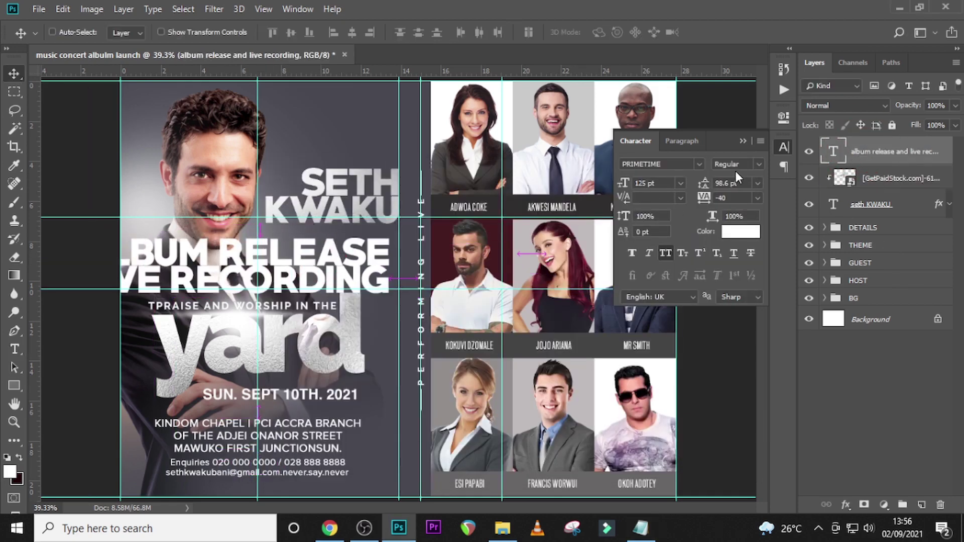
- Set the lines in PRIMETIME 33 pt with 31 pt leading and tuck them under the host's name
click(698, 164)
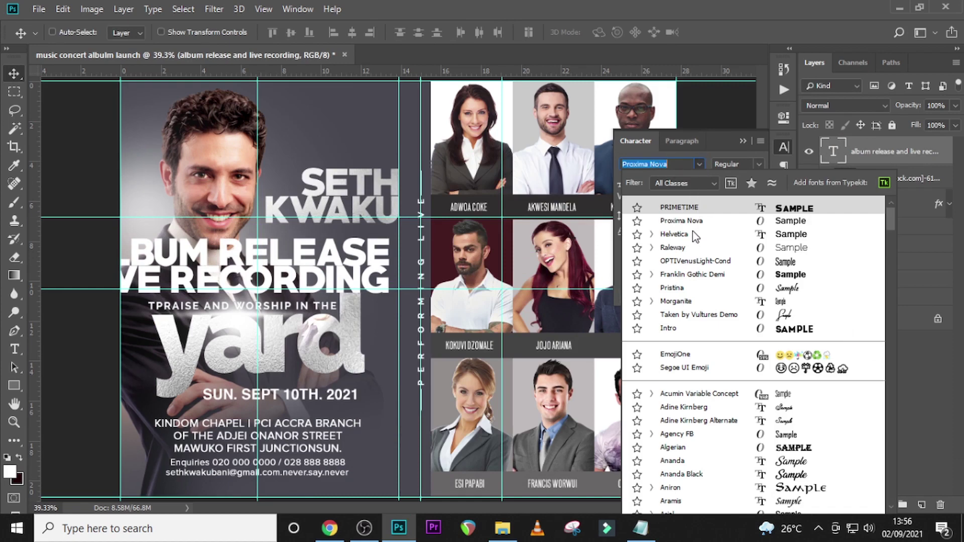
click(675, 207)
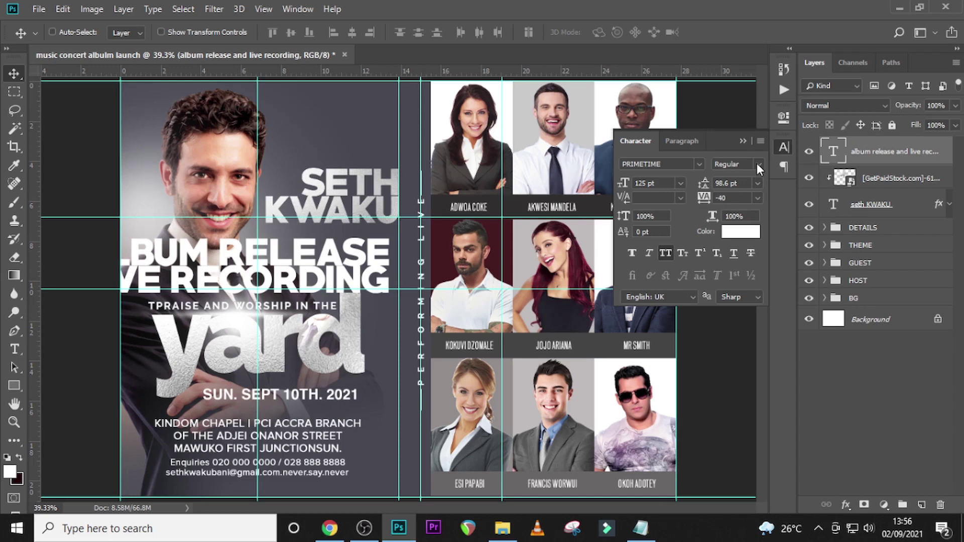
click(650, 183)
text(33)
key(Return)
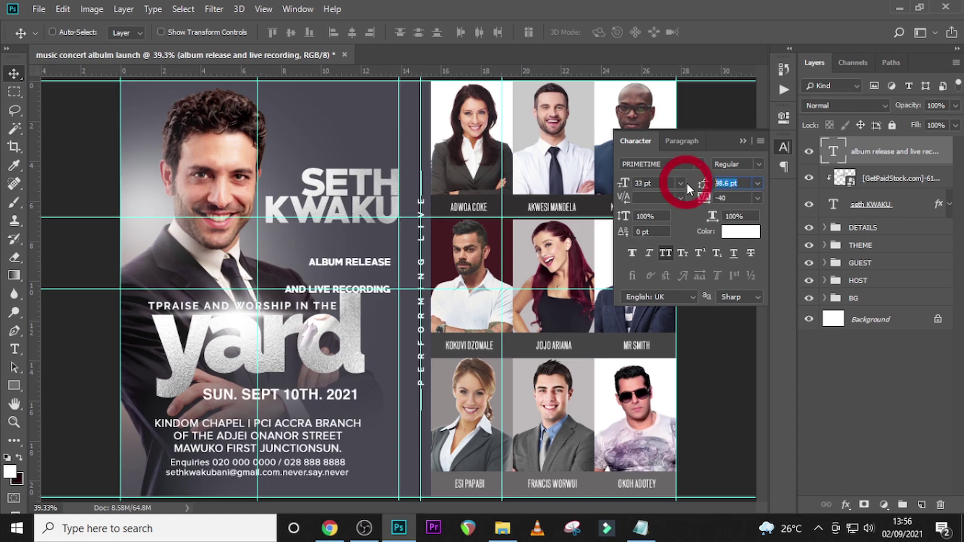
text(31)
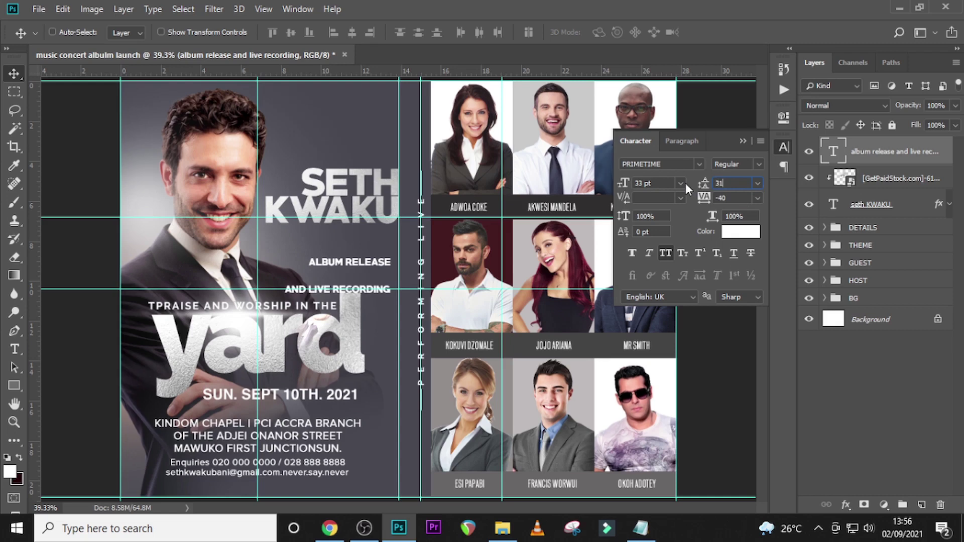
key(Return)
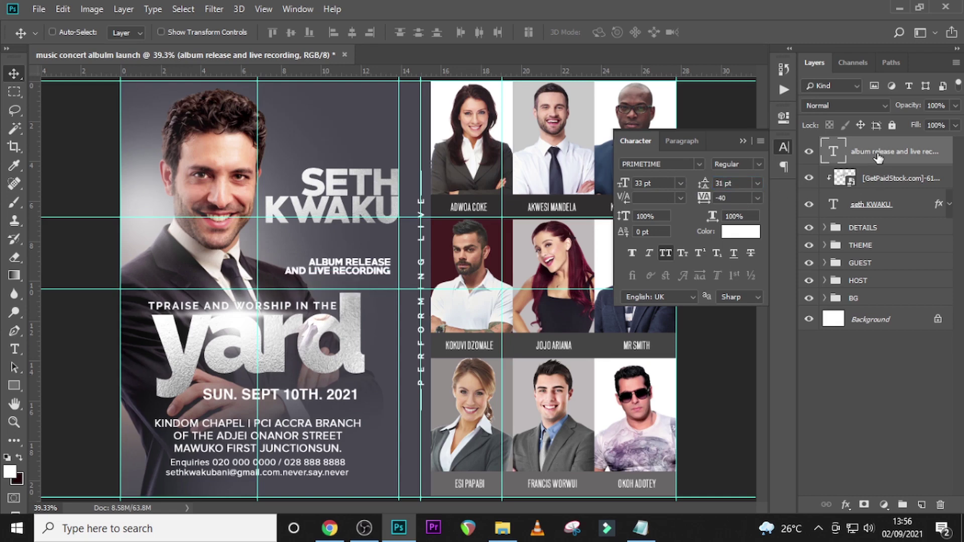
drag(346, 271, 357, 235)
key(Left)
key(Left)
key(Left)
key(Left)
key(Left)
key(Down)
key(Down)
key(Down)
key(Down)
key(Down)
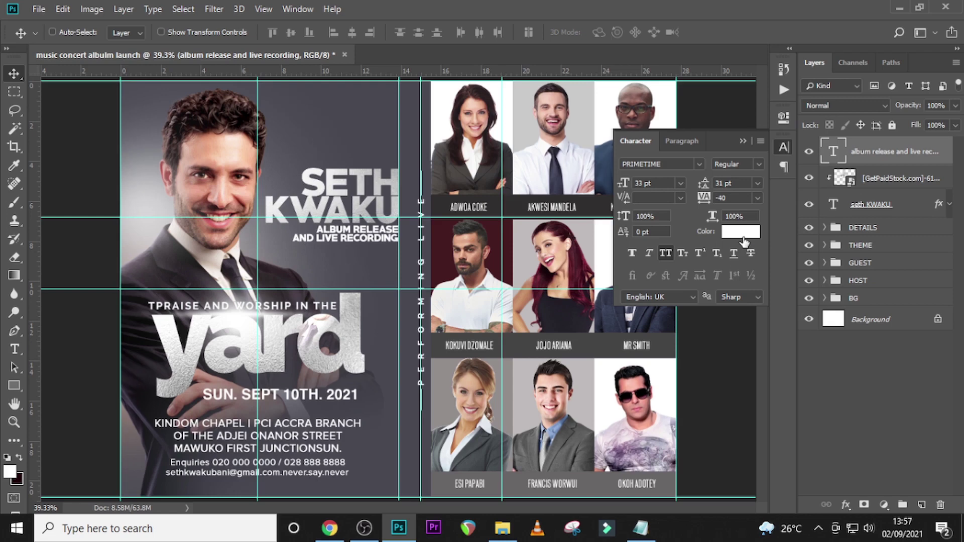
- Colour ALBUM RELEASE dark red sampled from a guest photo background
double_click(833, 151)
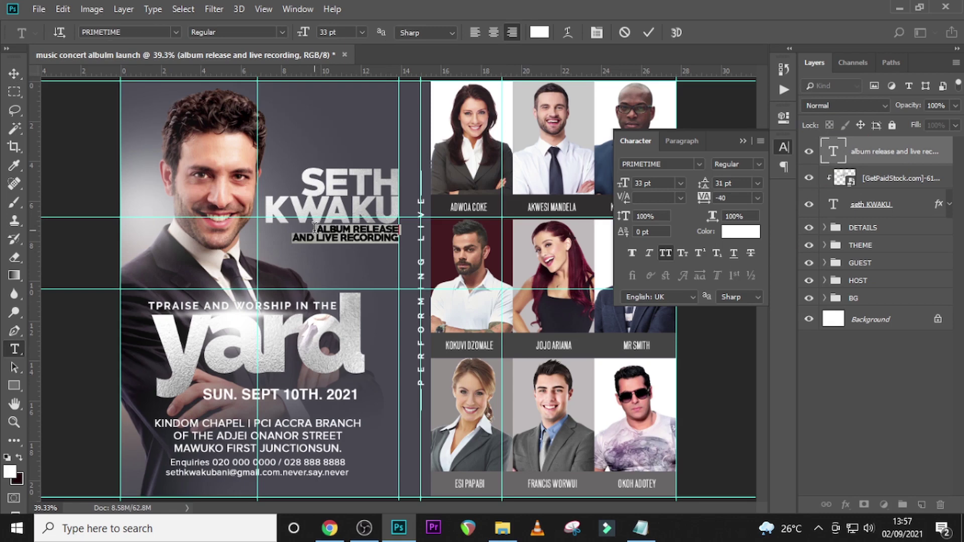
click(742, 232)
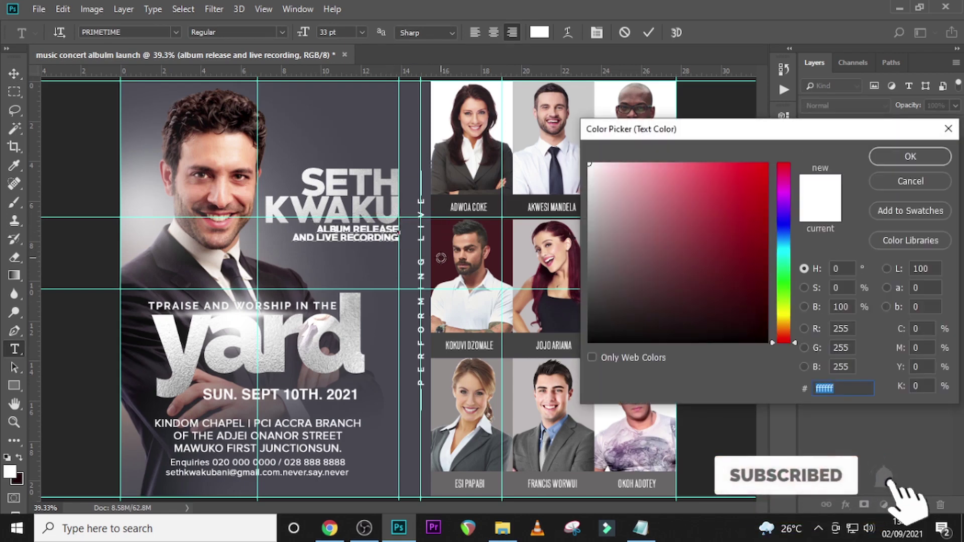
click(439, 255)
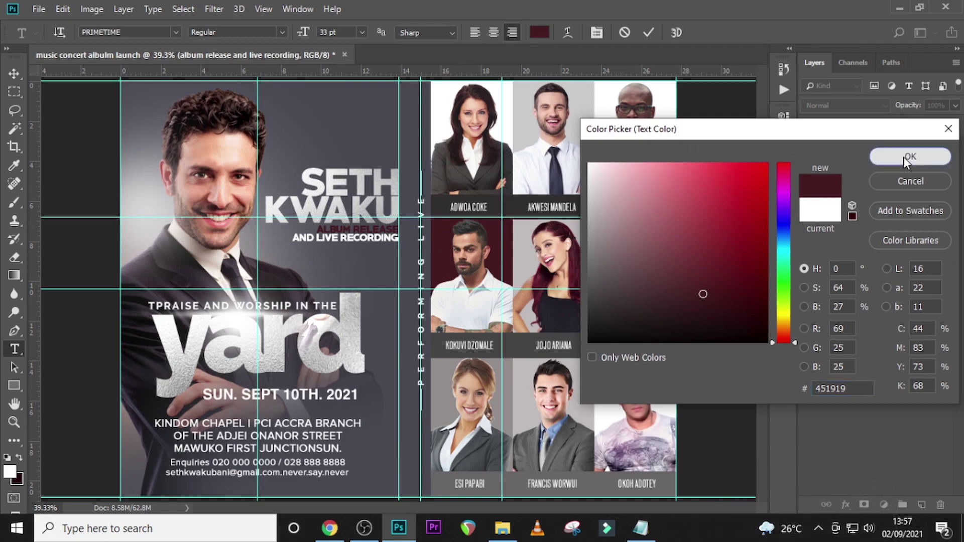
click(903, 156)
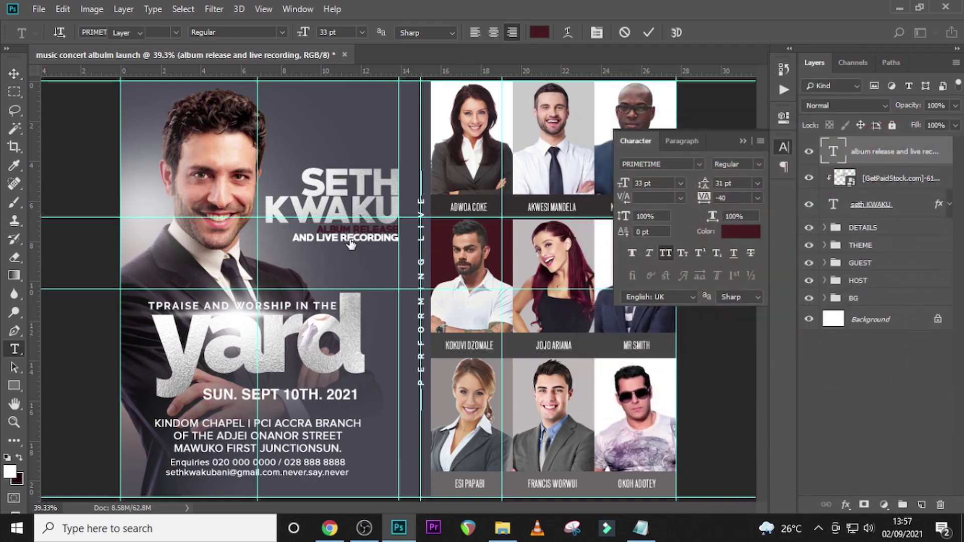
- Colour LIVE RECORDING peach F1B890 and commit the text edits
double_click(833, 151)
drag(318, 238, 409, 239)
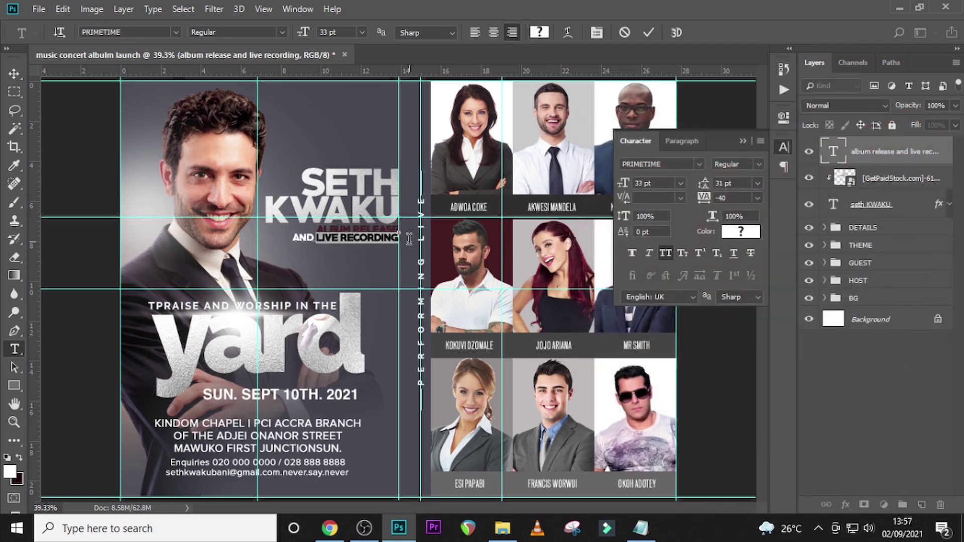
click(740, 231)
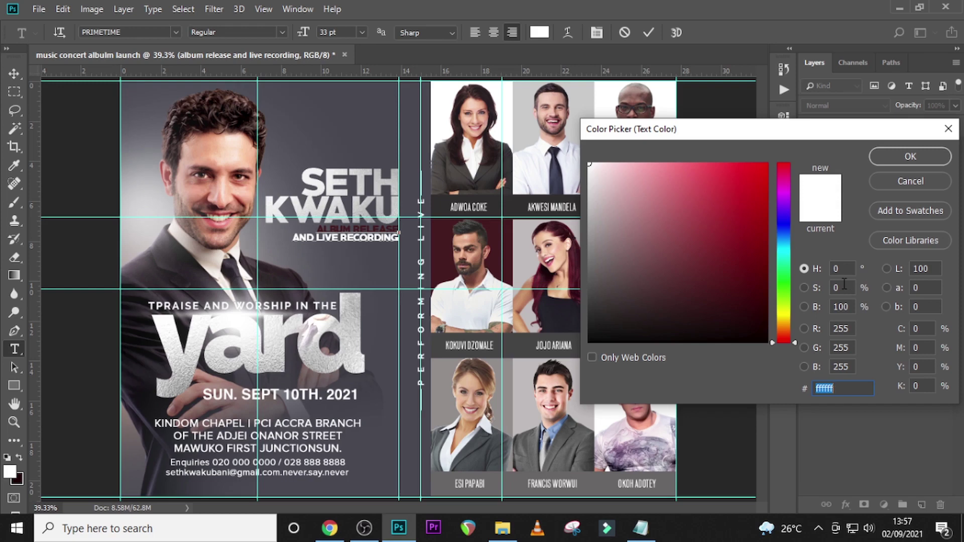
text(F1)
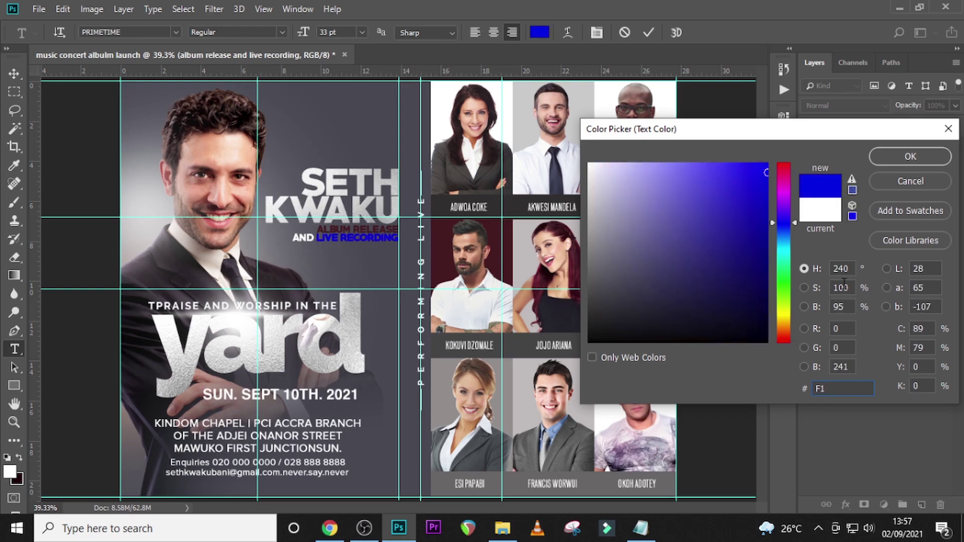
text(B890)
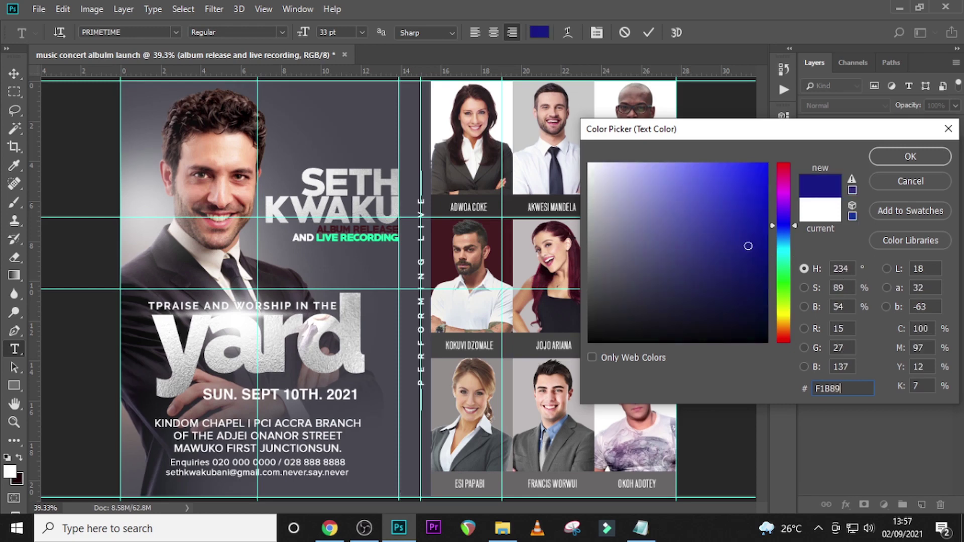
click(902, 158)
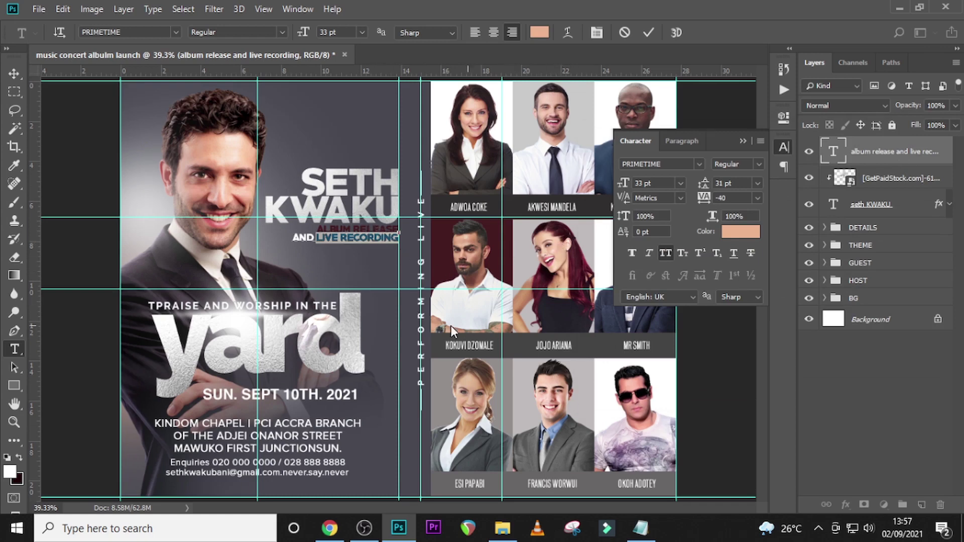
key(ctrl+Return)
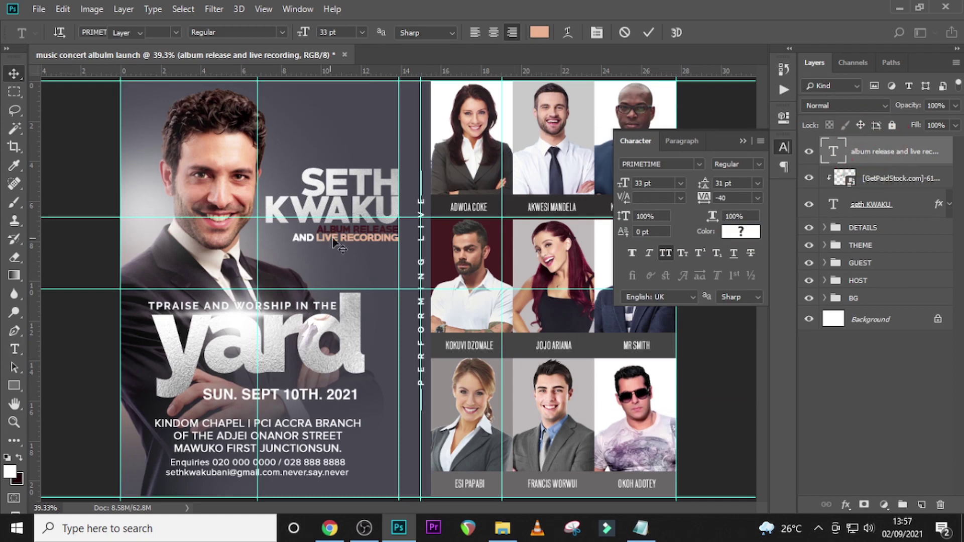
key(v)
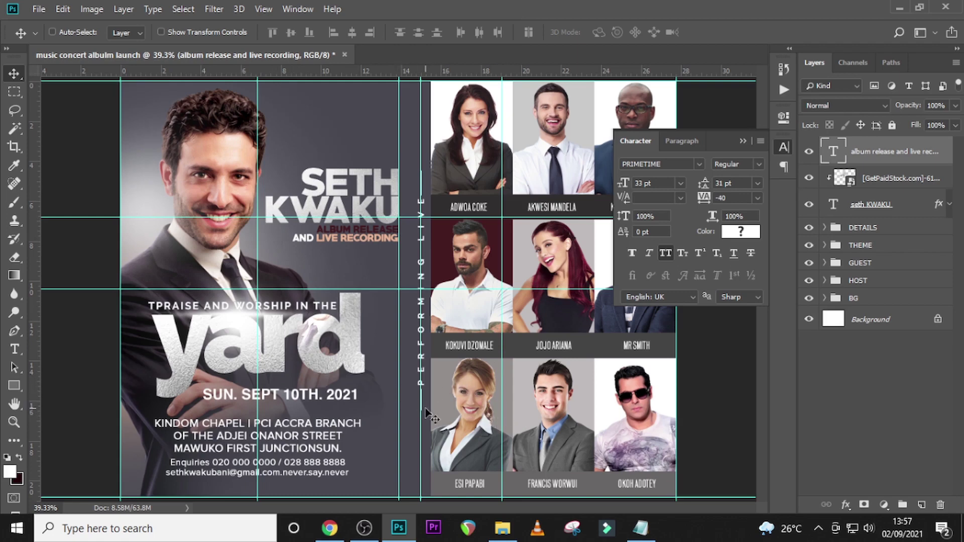
- Add a new text line near the flyer's top with '6PM' copied from the notes
key(F2)
click(332, 100)
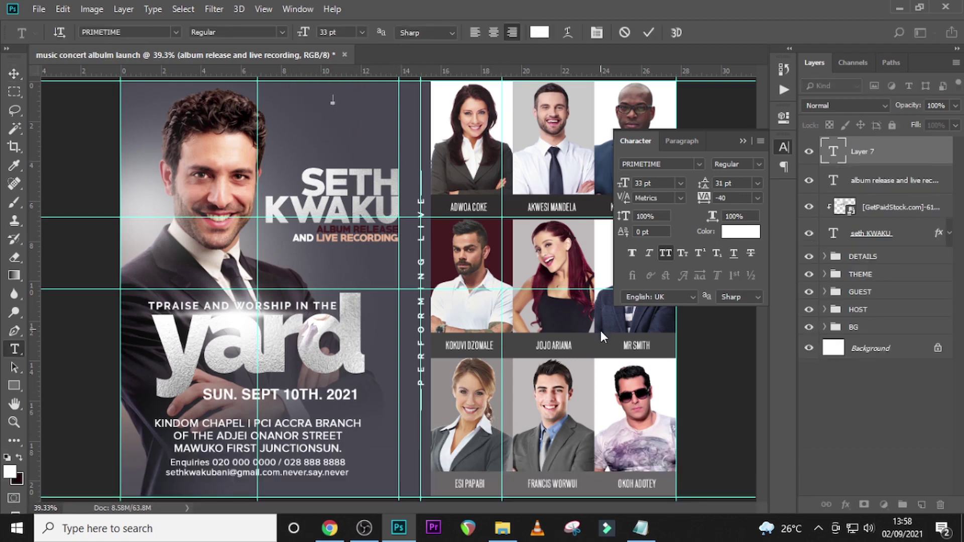
click(640, 528)
drag(286, 420, 256, 420)
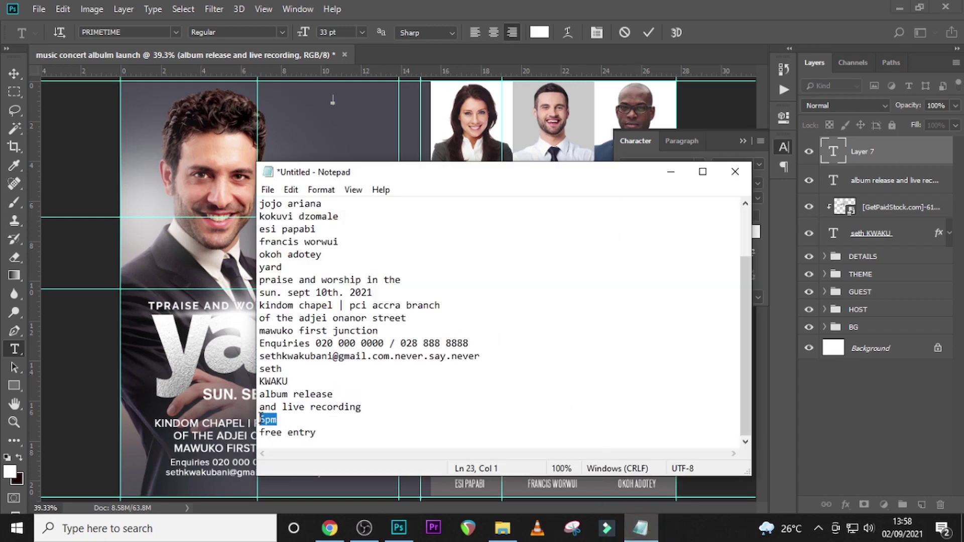
key(ctrl+c)
click(891, 149)
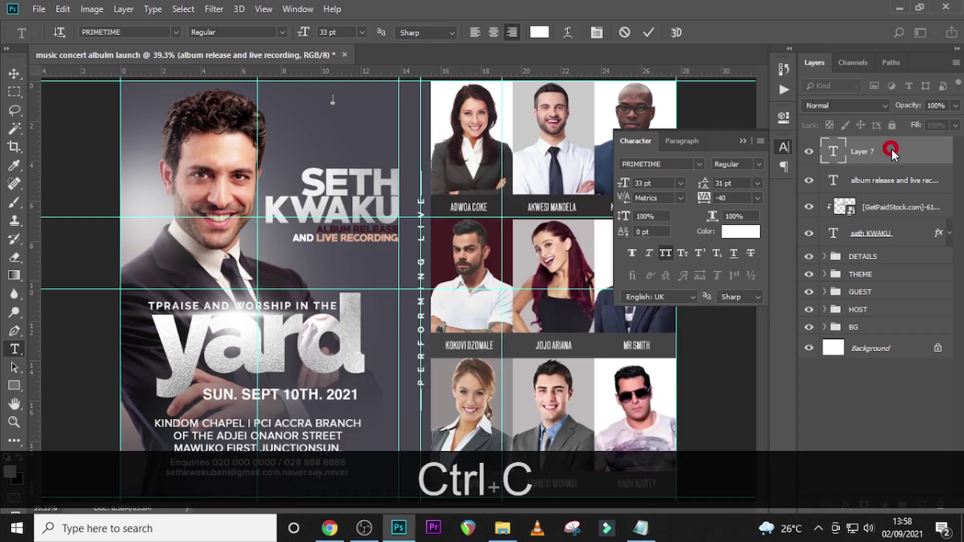
key(ctrl+v)
click(850, 153)
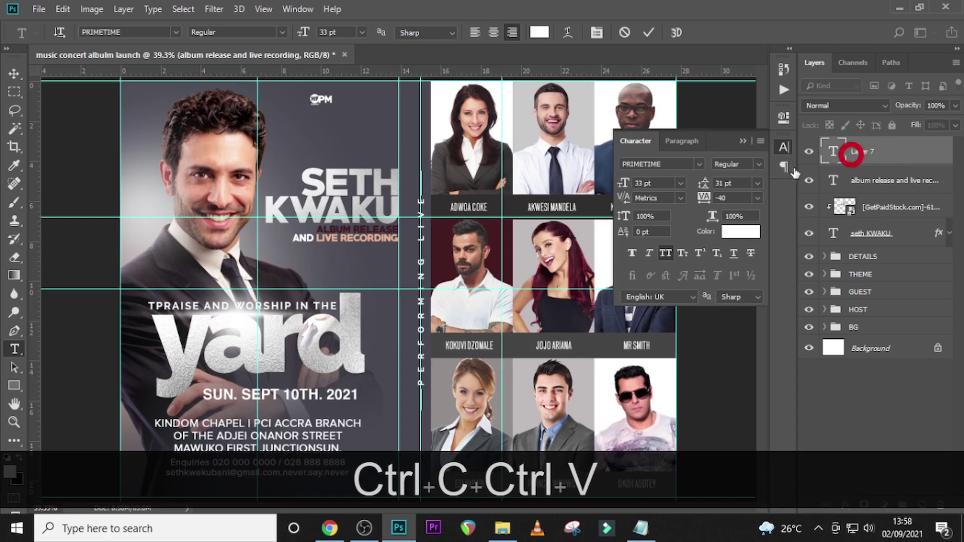
- Set 6PM in OPTIVenusLight-Cond, Faux Bold, 45 pt and move it beside the PERFORMING LIVE strip
click(698, 164)
click(688, 221)
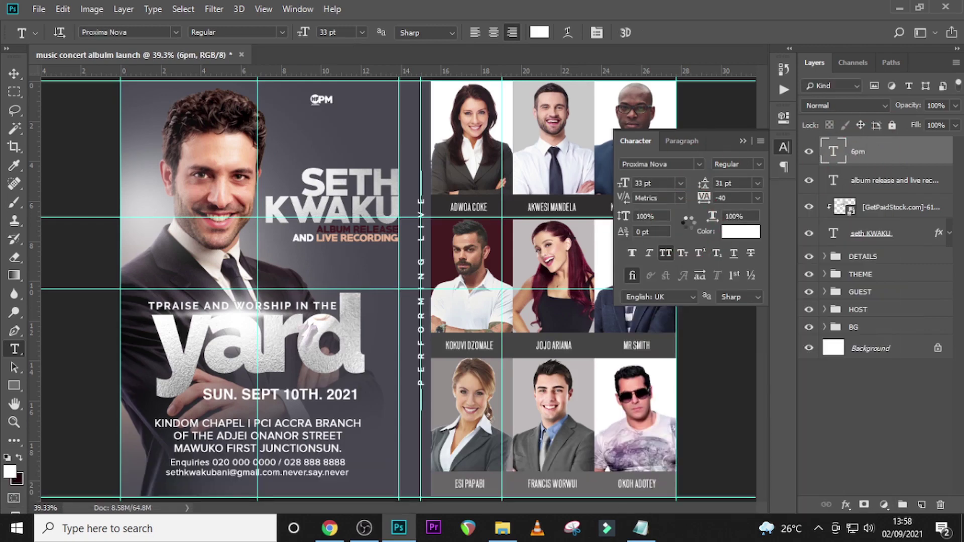
click(697, 164)
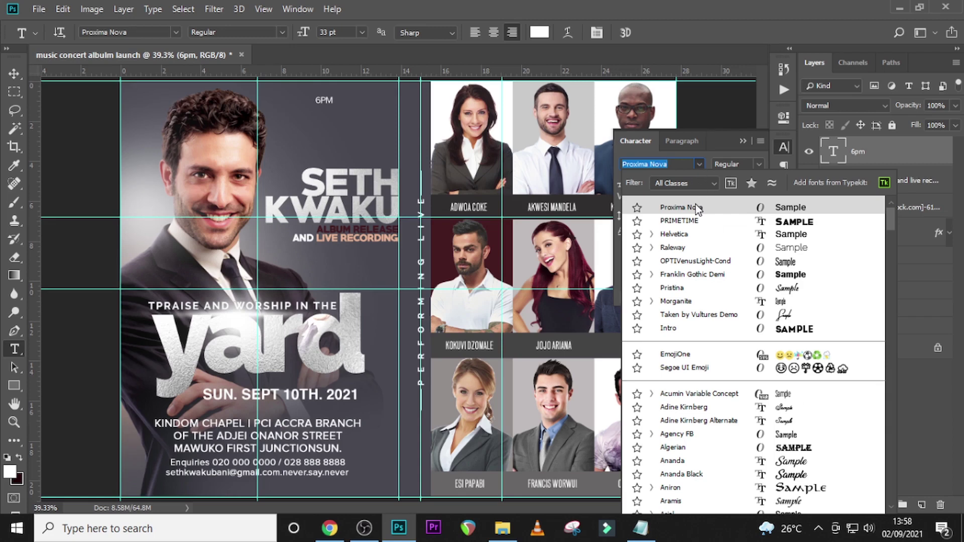
click(689, 261)
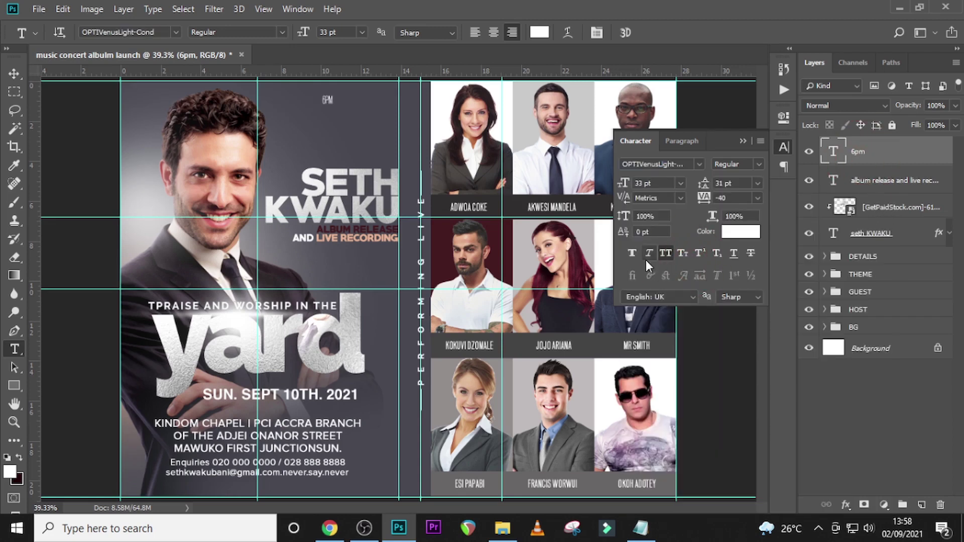
click(632, 255)
text(45)
key(Return)
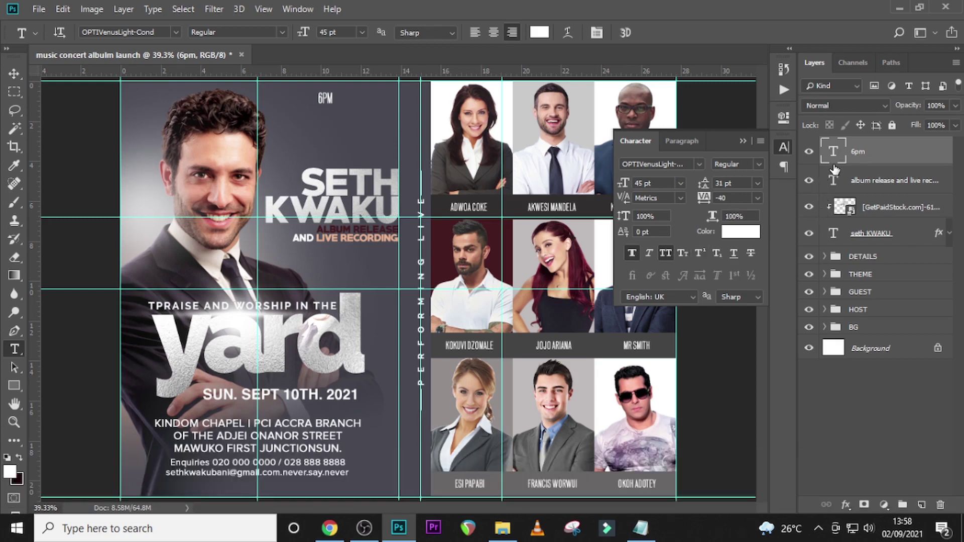
key(v)
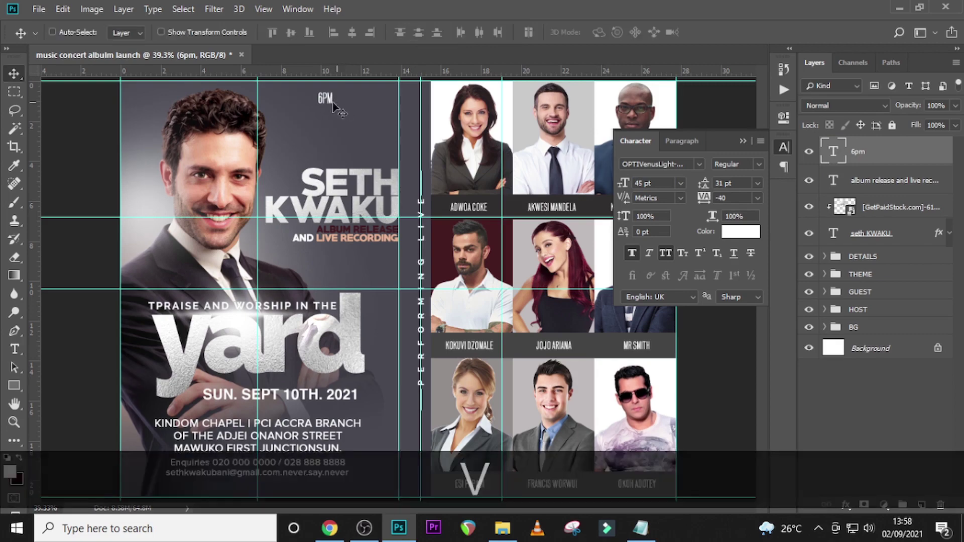
drag(353, 109, 444, 108)
key(Left)
key(Left)
key(ctrl+equal)
key(ctrl+equal)
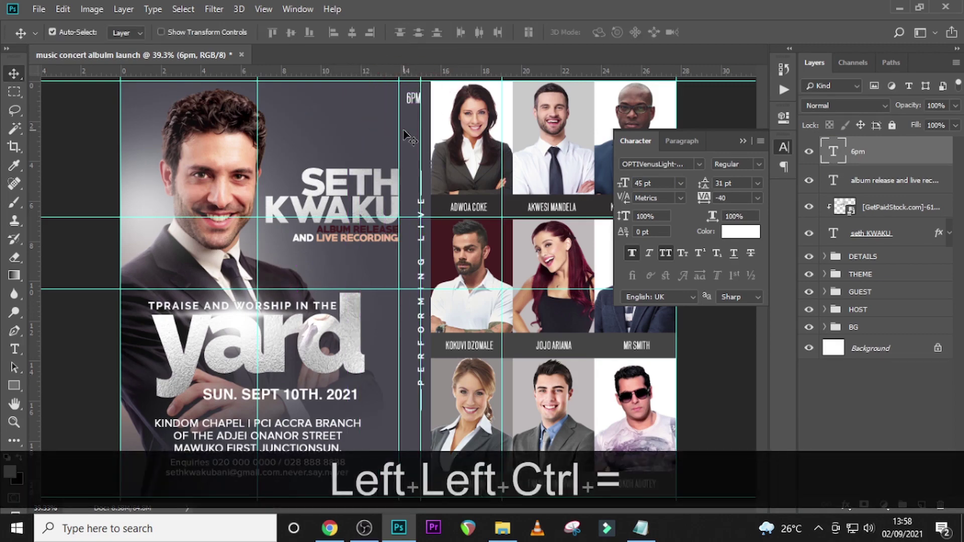
- Nudge 6PM slightly right, duplicate its layer and copy 'free entry' from the notes
key(ctrl+equal)
scroll(545, 137, up, 5)
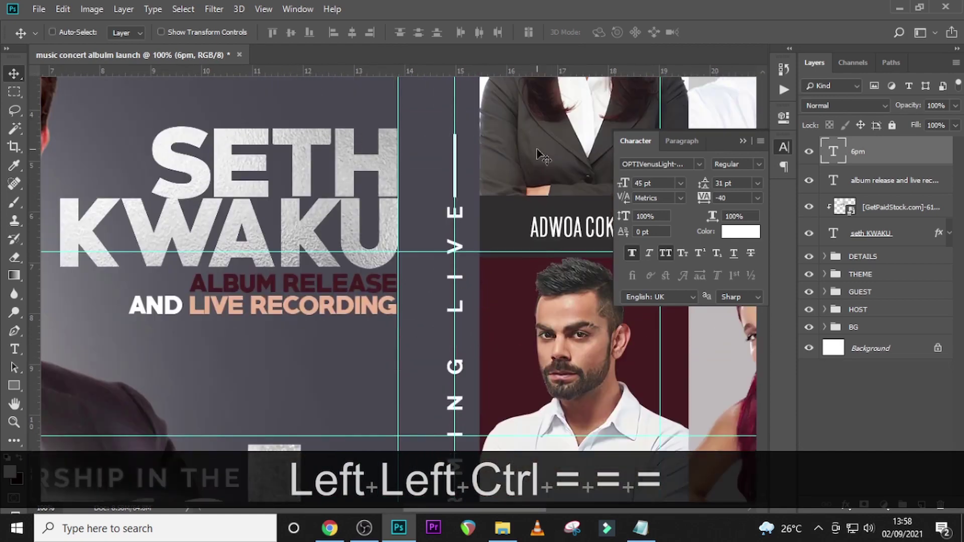
scroll(545, 136, up, 2)
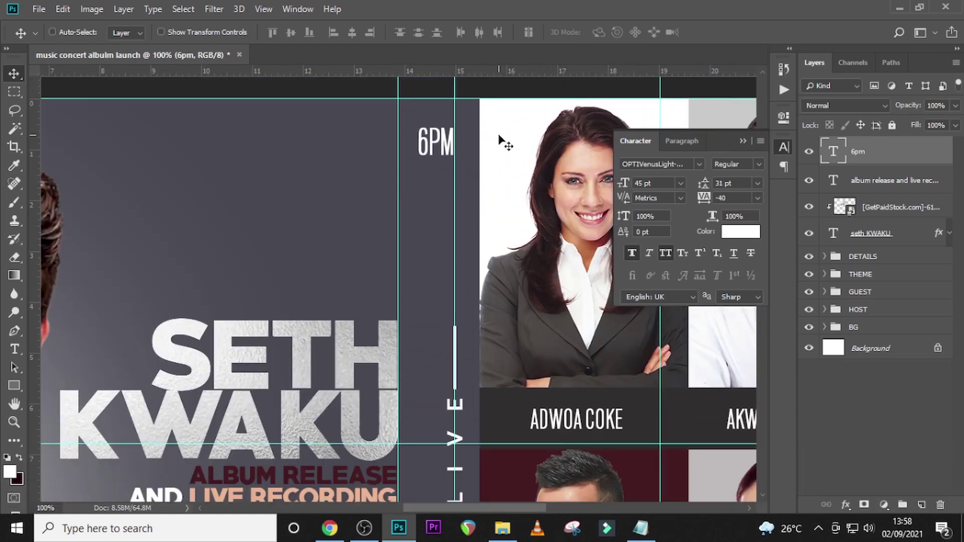
key(Right)
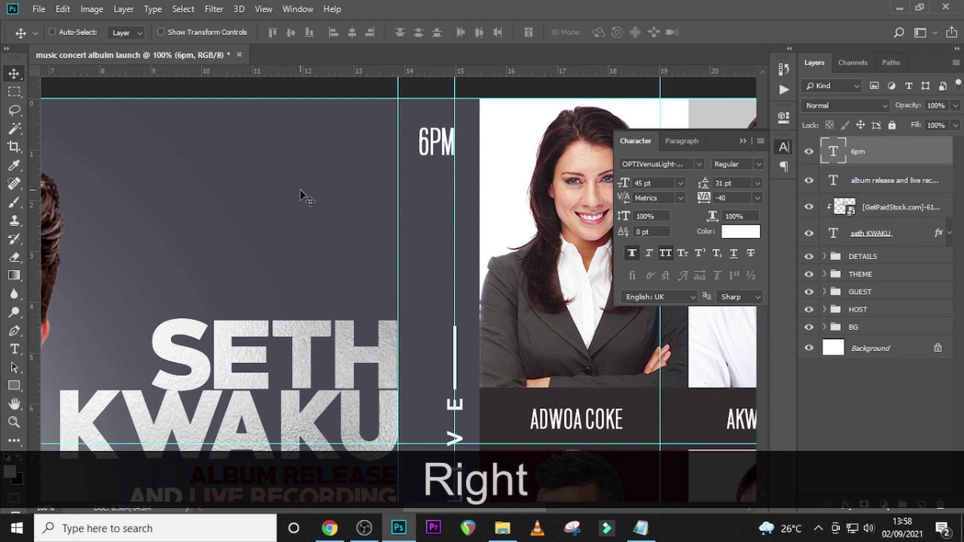
key(ctrl)
key(ctrl+j)
key(shift+Down)
key(shift+Down)
key(shift+Down)
key(shift+Down)
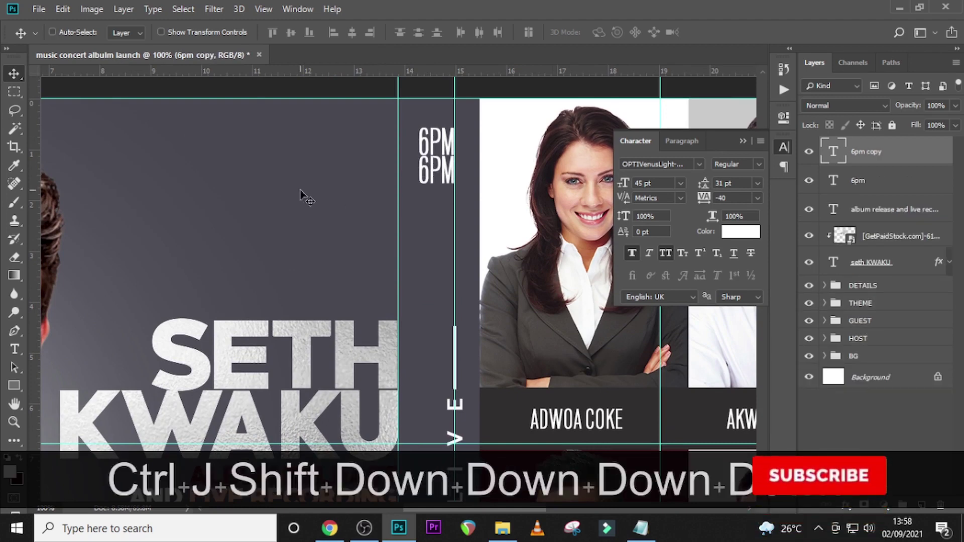
click(640, 528)
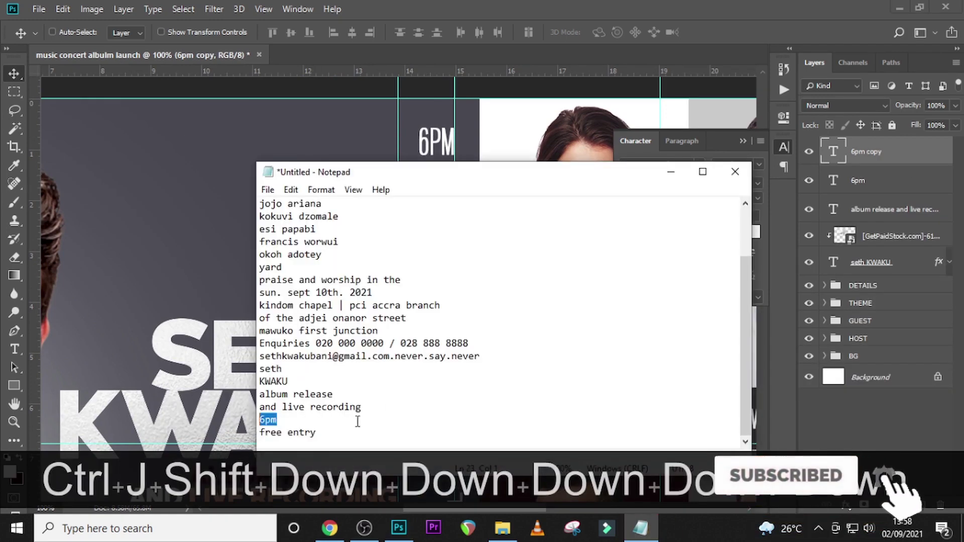
key(ctrl+c)
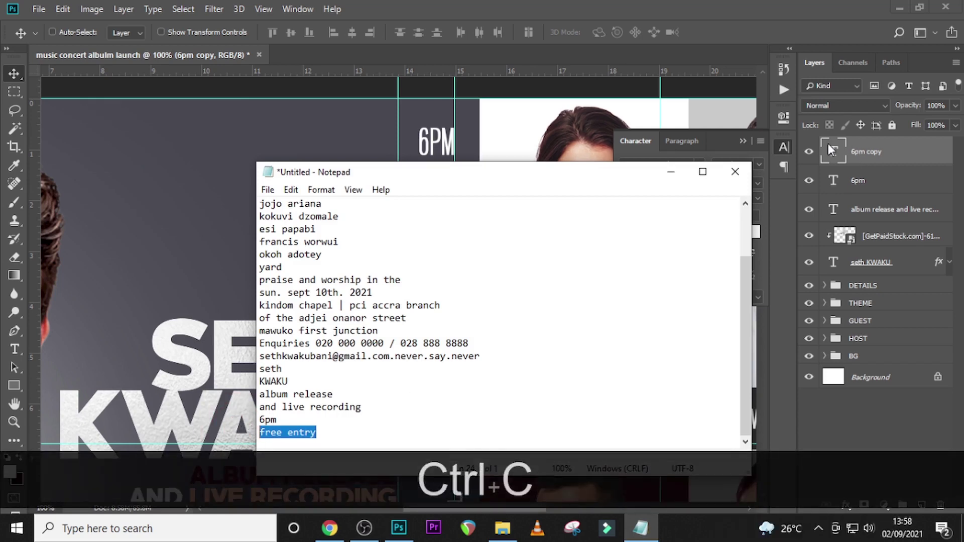
click(831, 151)
key(ctrl+v)
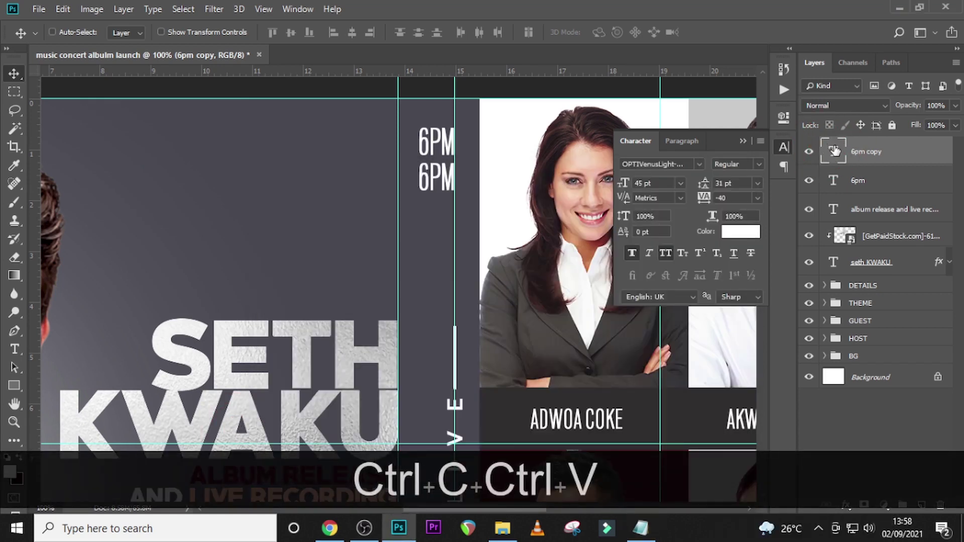
- Replace the copy's text with FREE ENTRY and colour it dark red 451919 sampled from ALBUM RELEASE
double_click(835, 150)
key(ctrl+v)
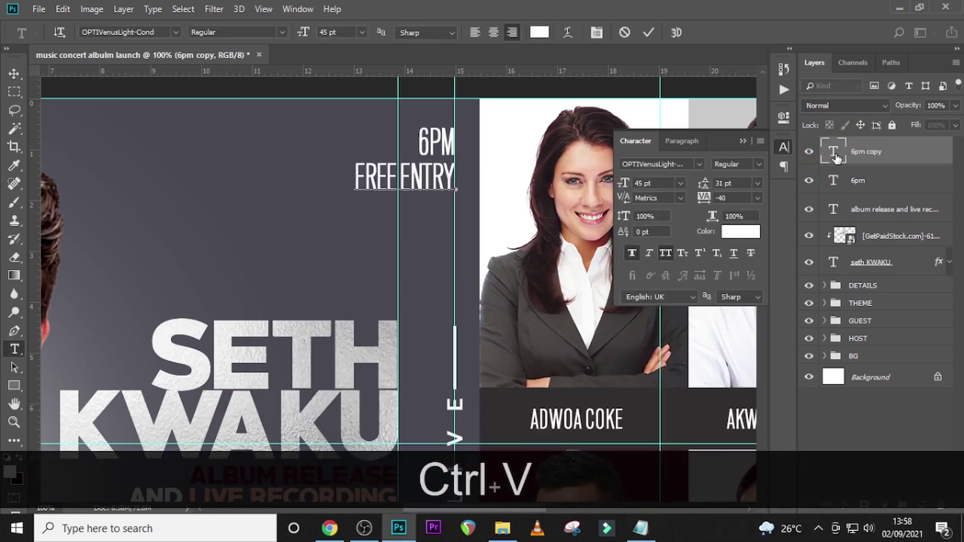
key(Escape)
key(v)
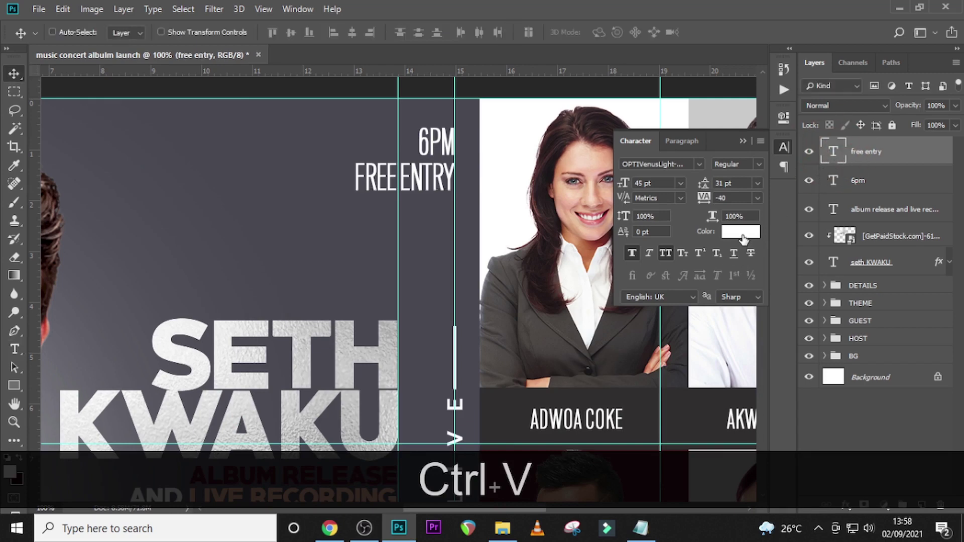
click(742, 232)
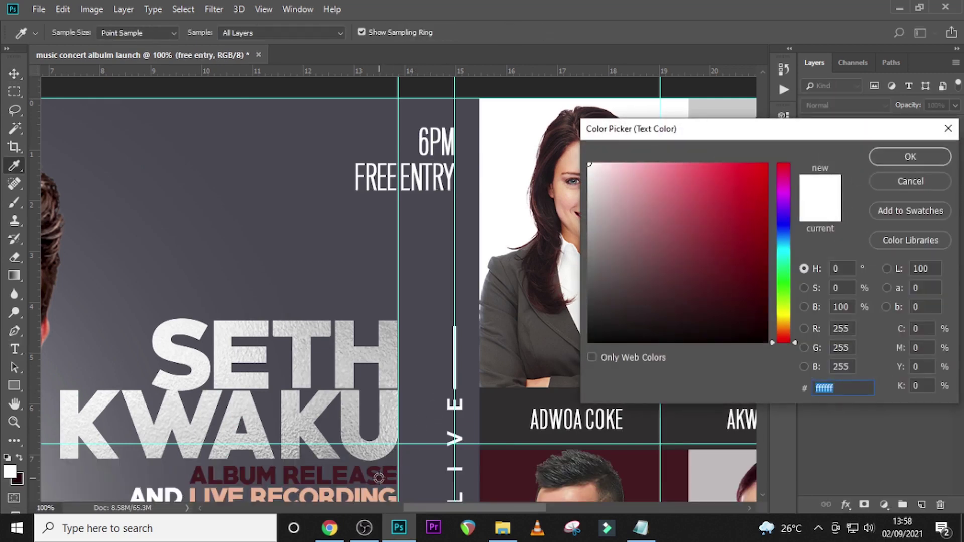
click(379, 477)
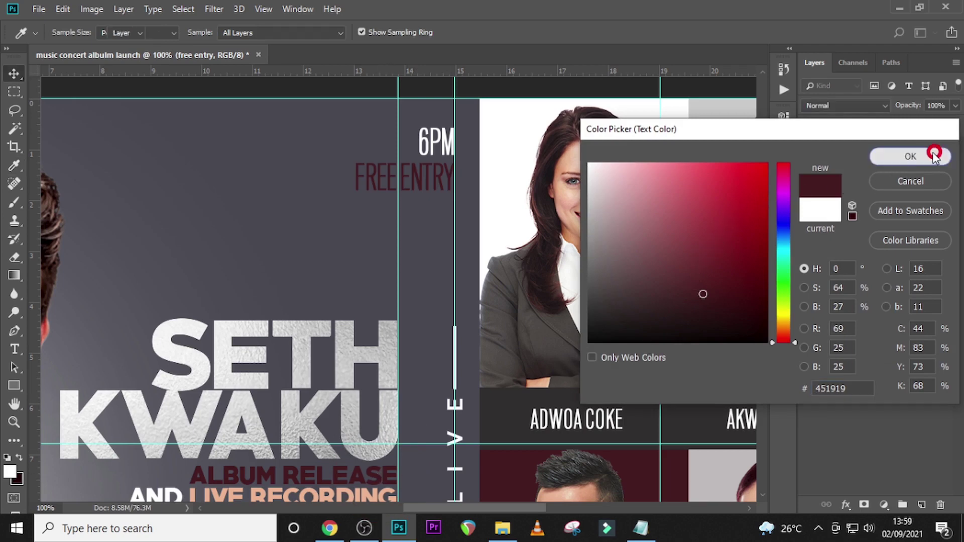
click(938, 158)
- Draw a white box behind FREE ENTRY, place its layer beneath the text and narrow it
click(14, 386)
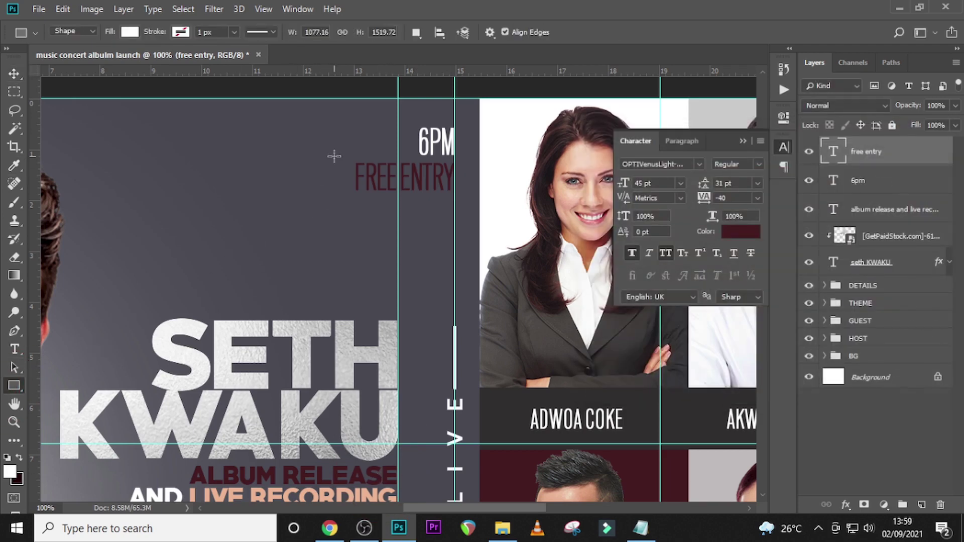
drag(334, 156, 447, 193)
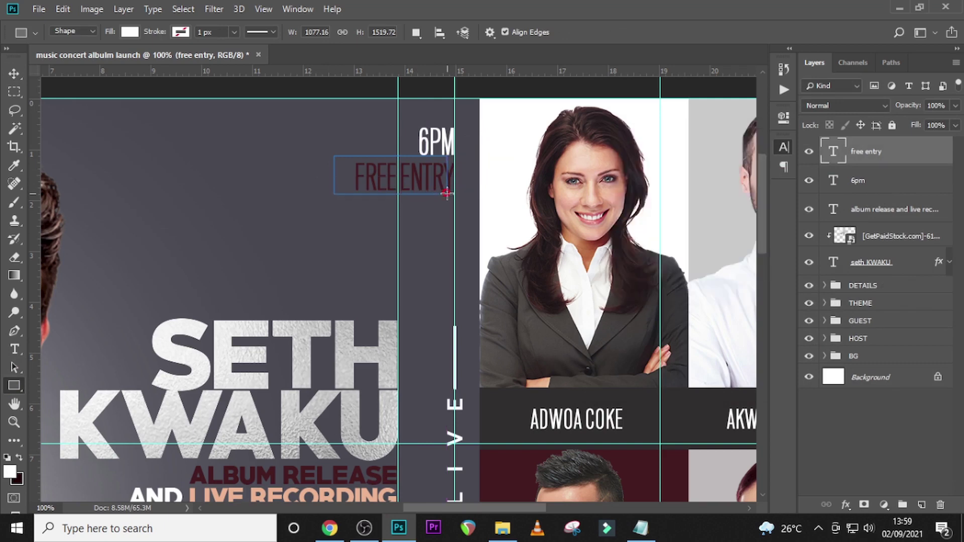
key(Down)
key(Down)
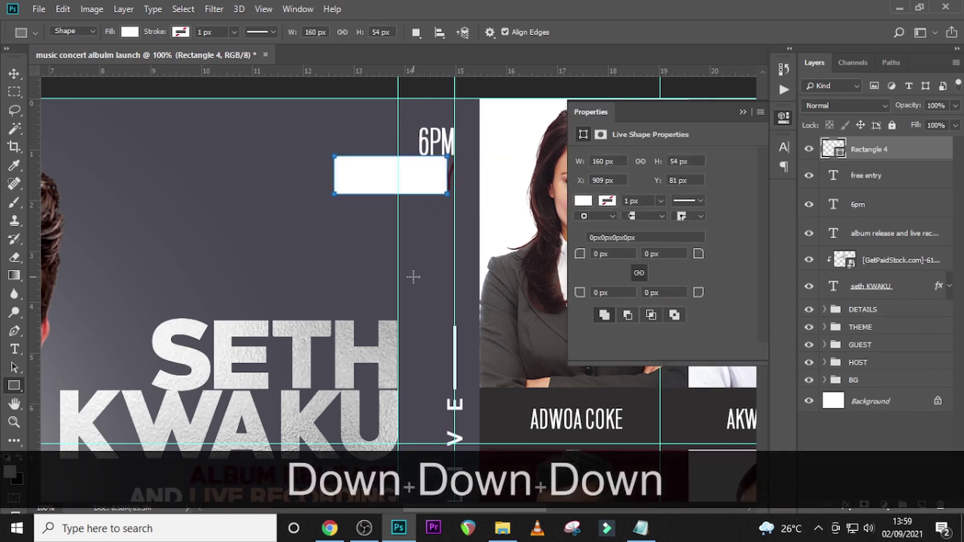
key(v)
key(Down)
key(Down)
key(Down)
key(Right)
key(Right)
key(Right)
key(Right)
key(Right)
key(Right)
key(Right)
key(Right)
key(Right)
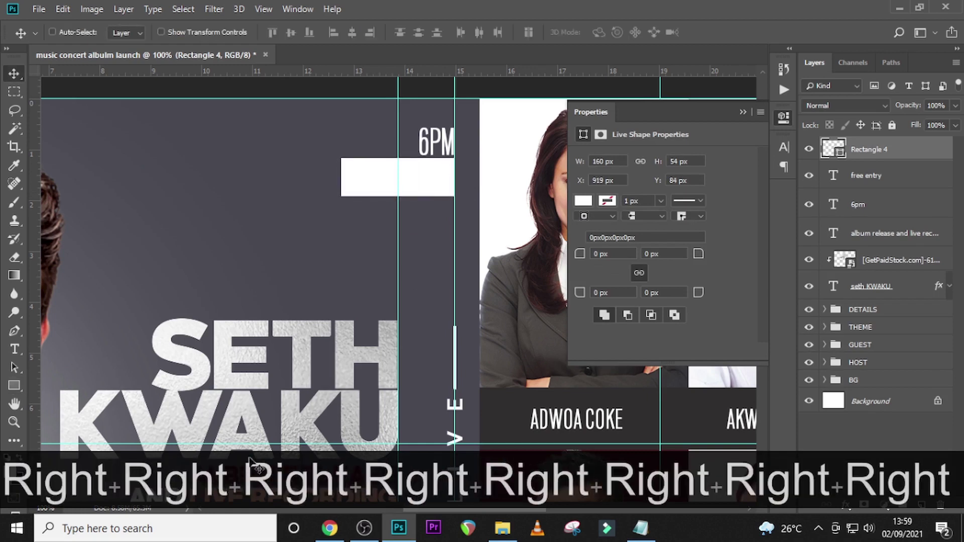
drag(870, 153, 865, 210)
key(ctrl+t)
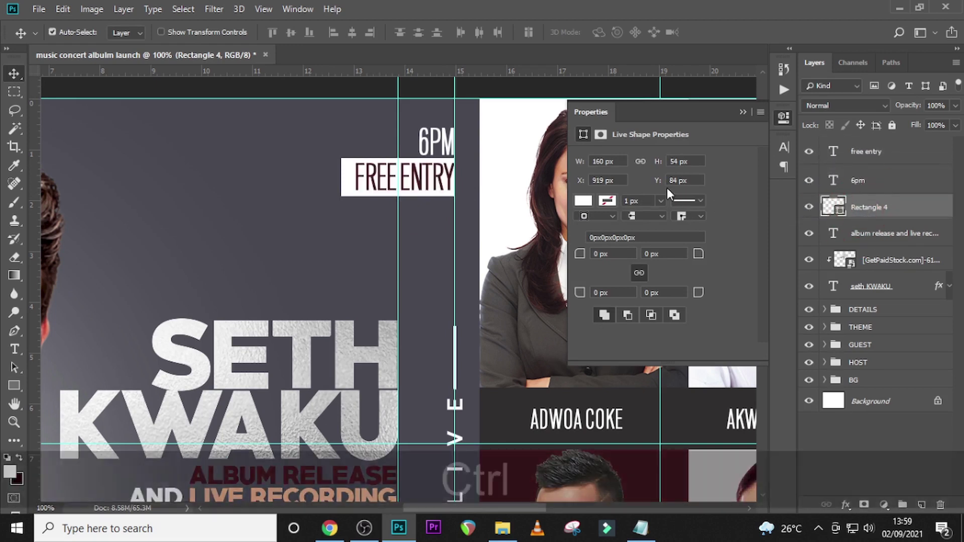
drag(341, 177, 347, 177)
key(Return)
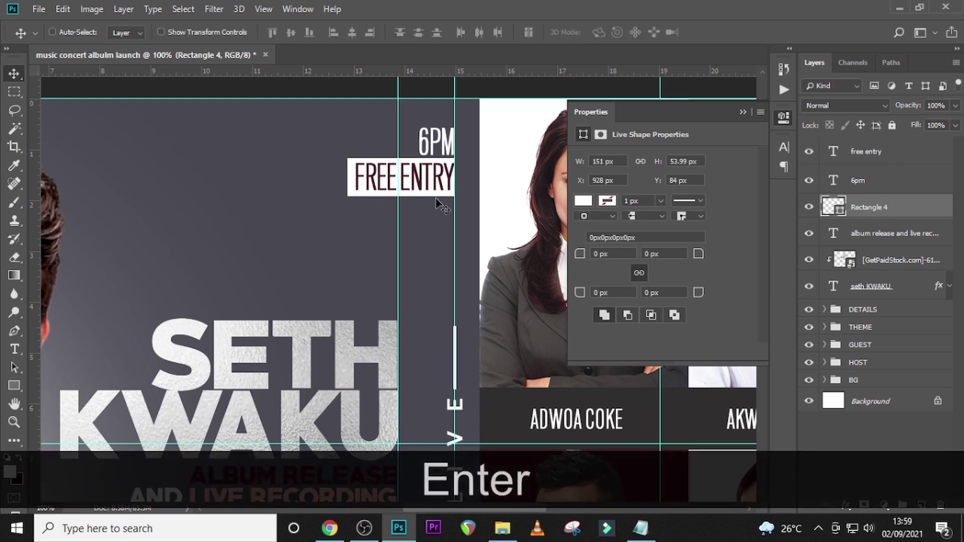
- Shift the 6PM block up and right, then group 6PM, FREE ENTRY and the box
key(ctrl)
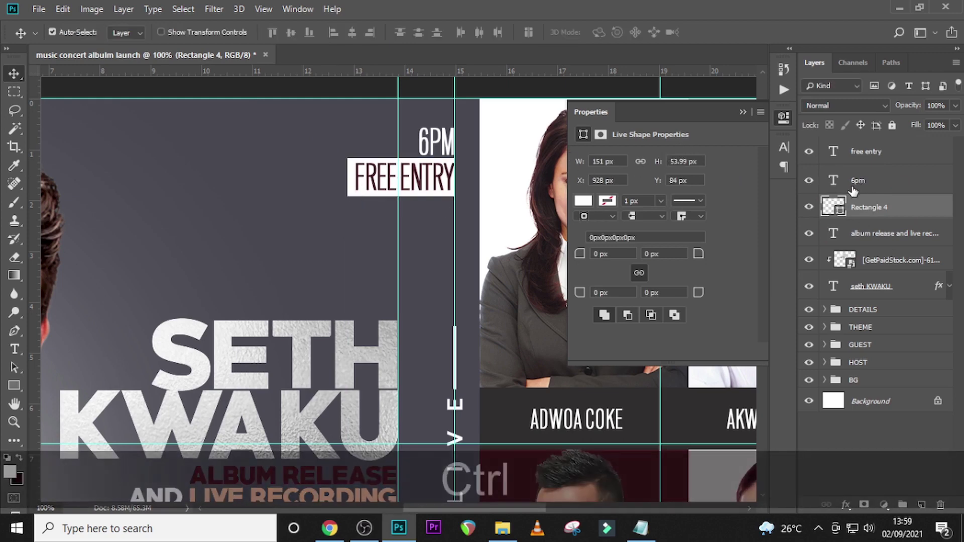
ctrl+click(864, 181)
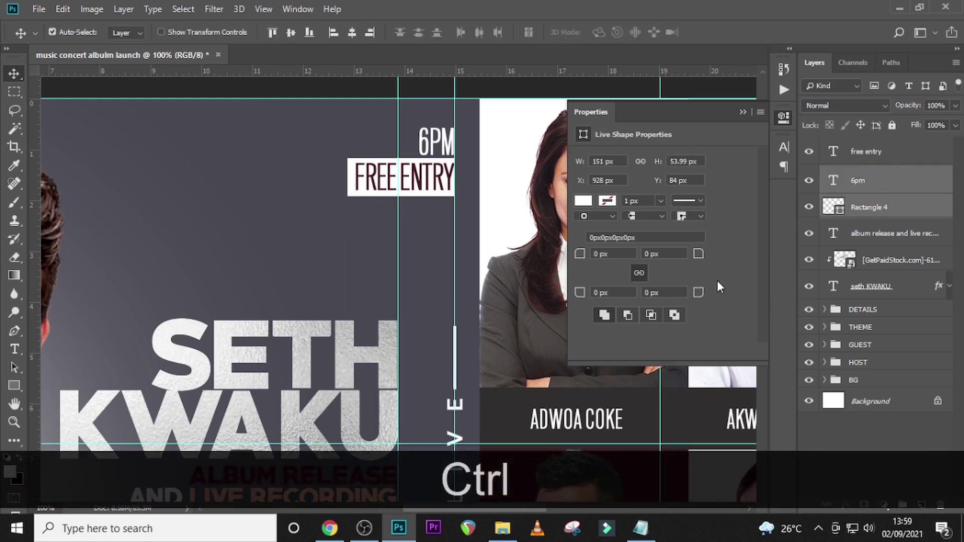
key(ctrl+shift+Right)
key(ctrl+shift+Right)
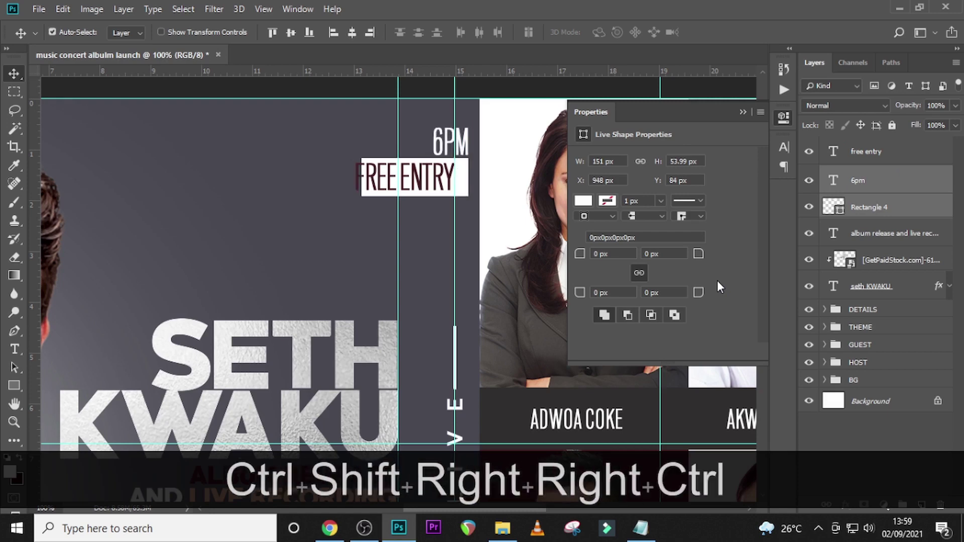
key(ctrl+z)
key(ctrl+shift+Right)
key(ctrl+shift+Right)
key(ctrl+shift+Right)
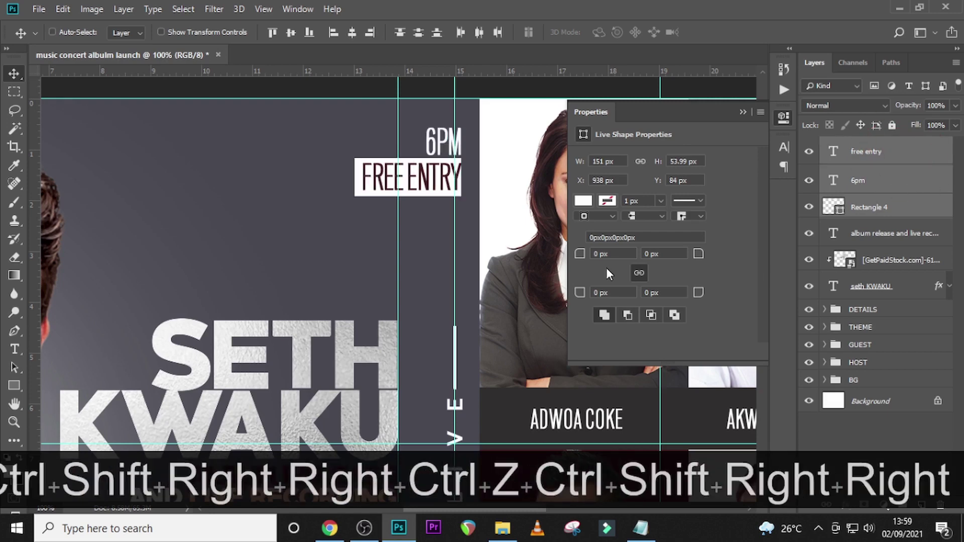
key(Up)
key(Up)
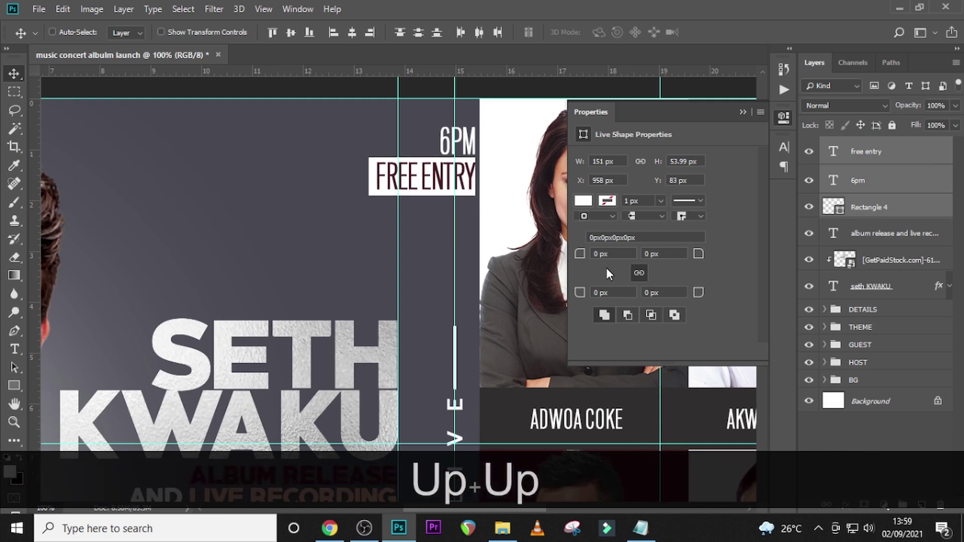
key(Up)
key(Up)
key(Up)
key(Up)
key(Up)
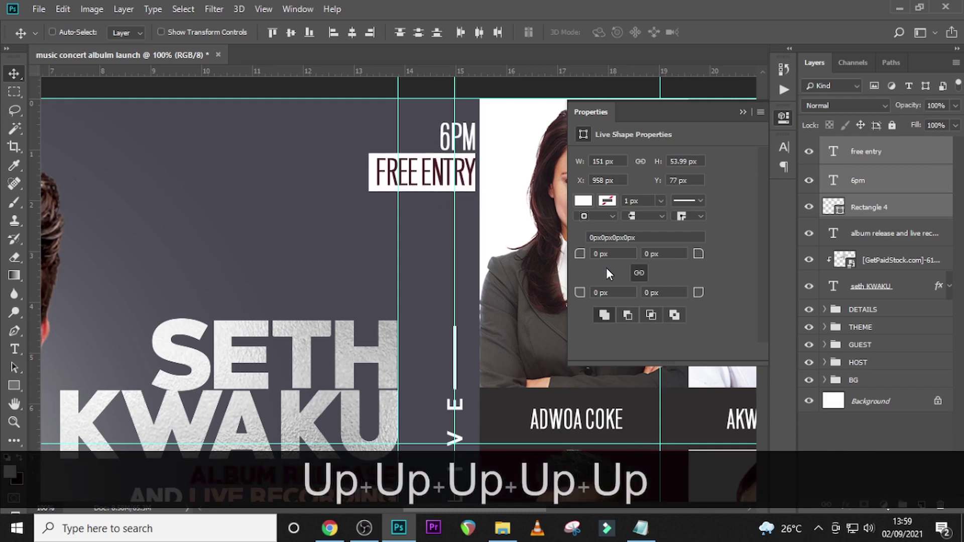
key(v)
key(shift+Up)
key(Up)
key(Up)
key(Up)
key(Up)
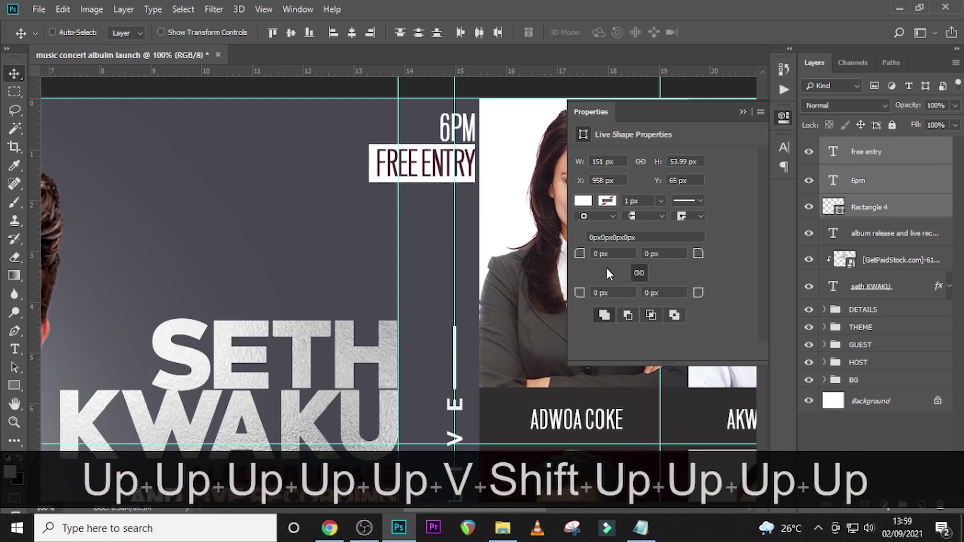
key(Right)
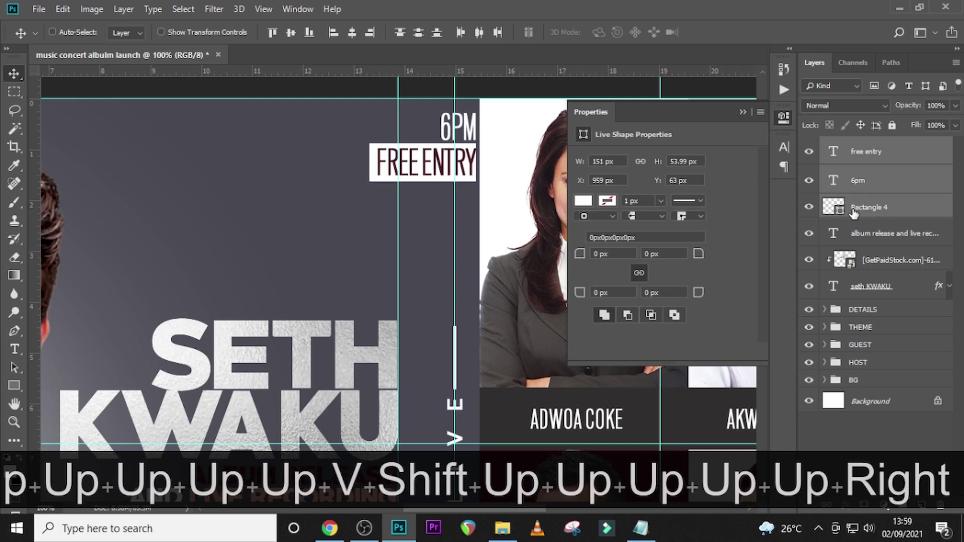
key(ctrl+g)
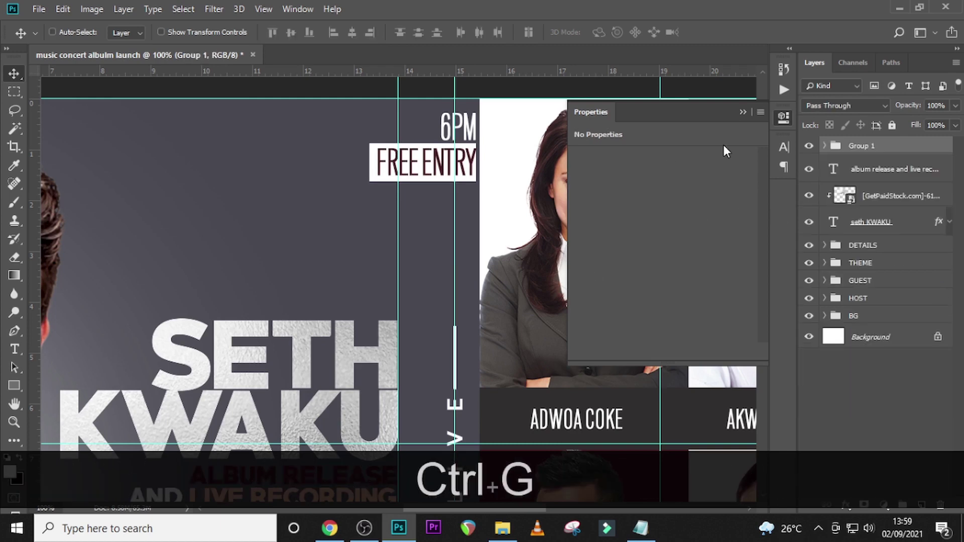
- Rename the new group to TIME
double_click(863, 147)
key(Caps_Lock)
text(T)
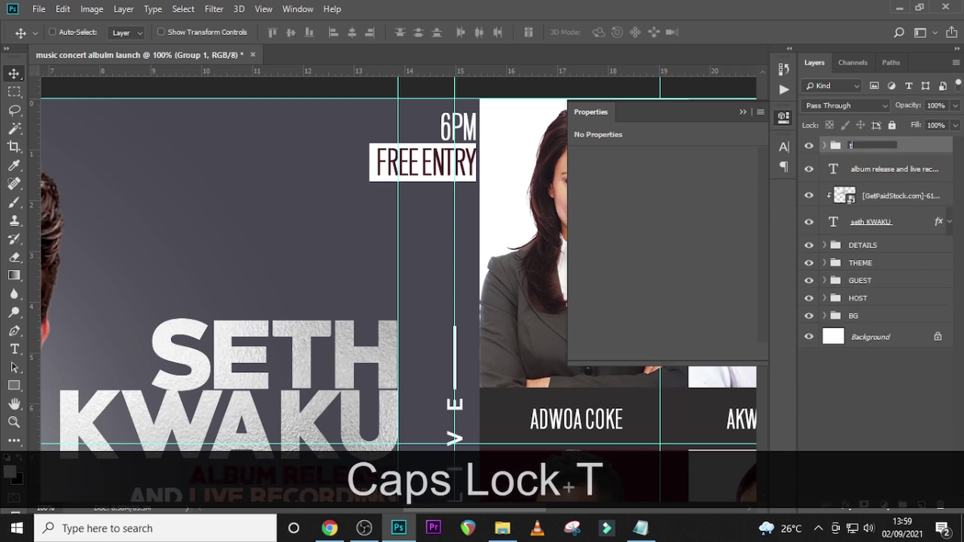
key(BackSpace)
key(Caps_Lock)
text(TIME])
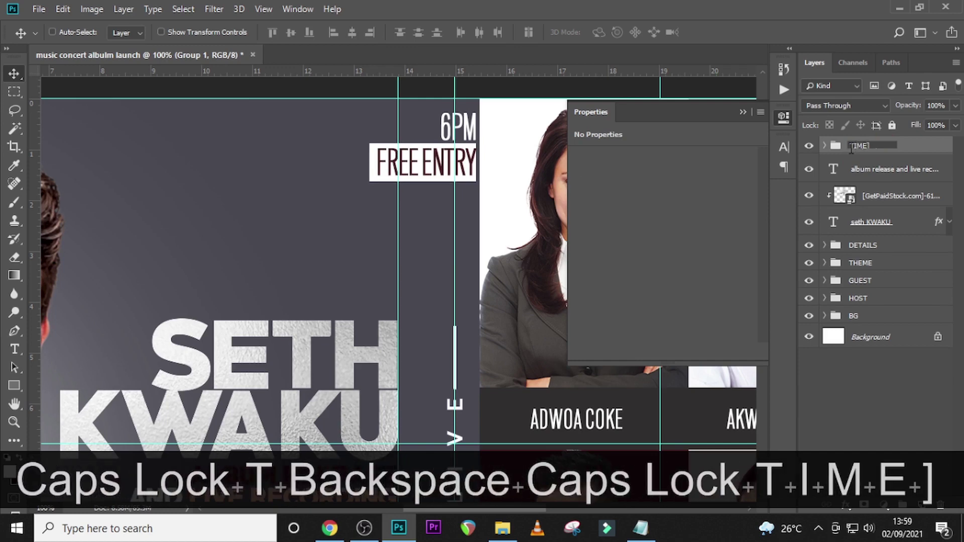
key(BackSpace)
key(Return)
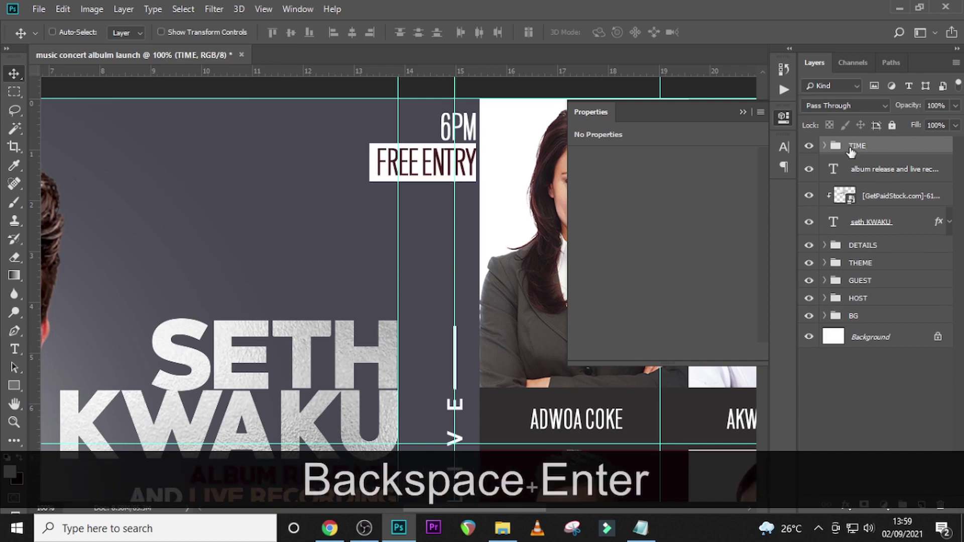
- Group the album release, host photo and name title layers with TIME, name it after the host, and fit the view with guides hidden
ctrl+click(879, 178)
ctrl+click(883, 195)
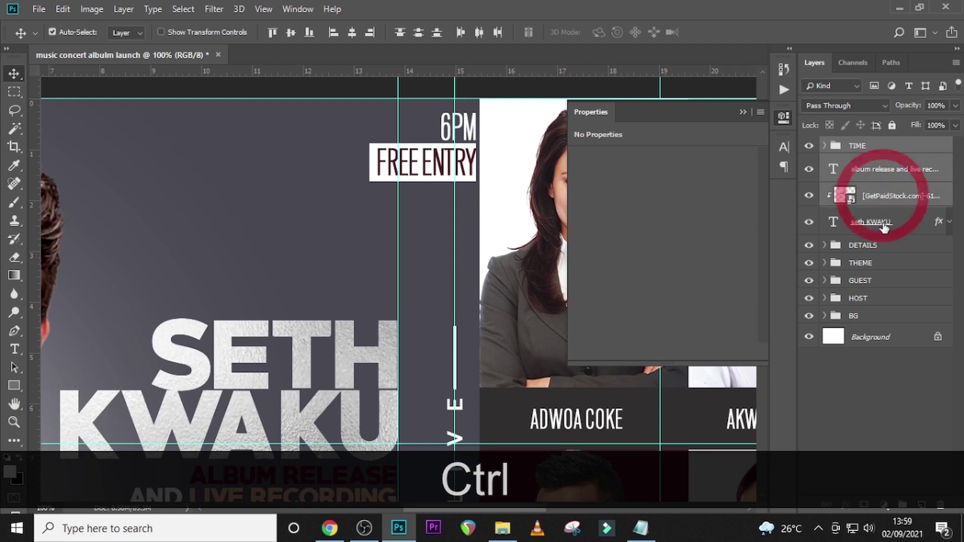
ctrl+click(884, 222)
key(ctrl+g)
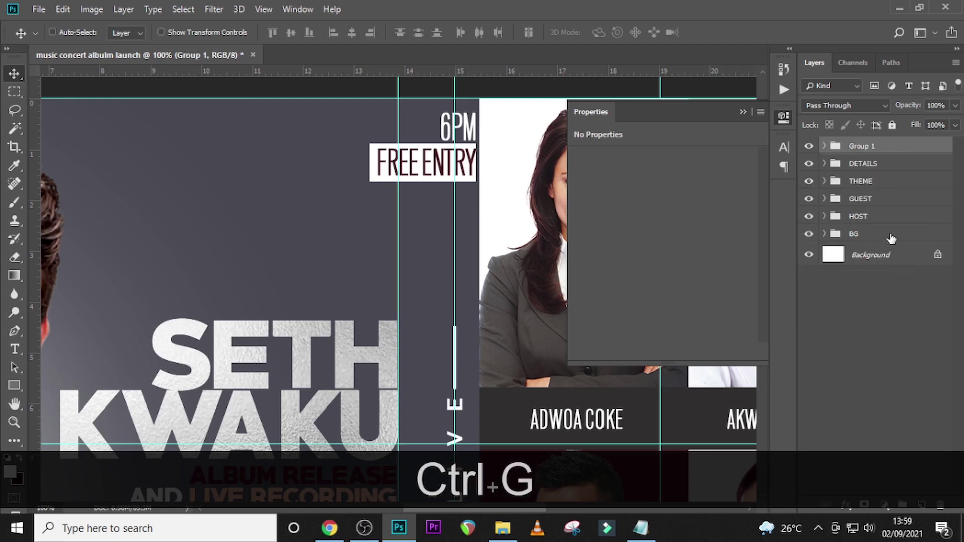
double_click(861, 146)
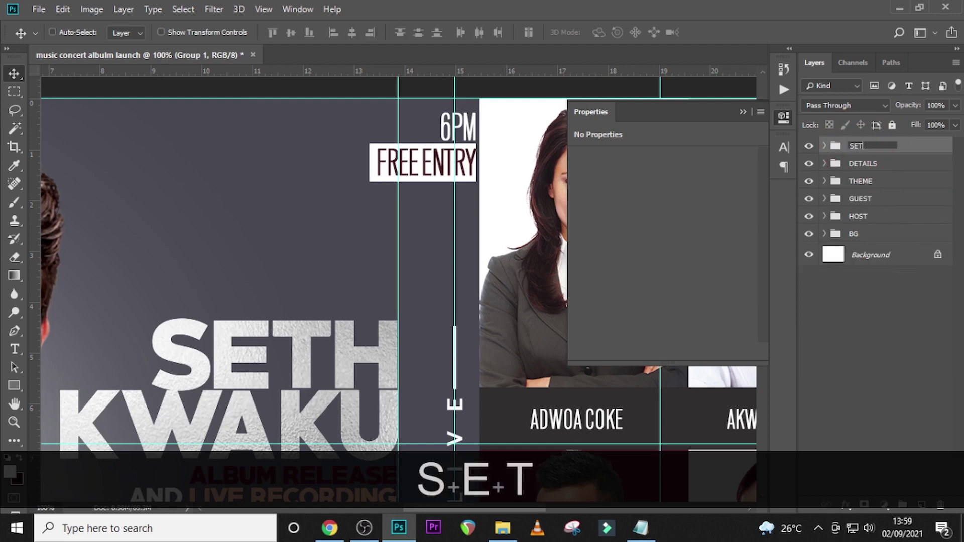
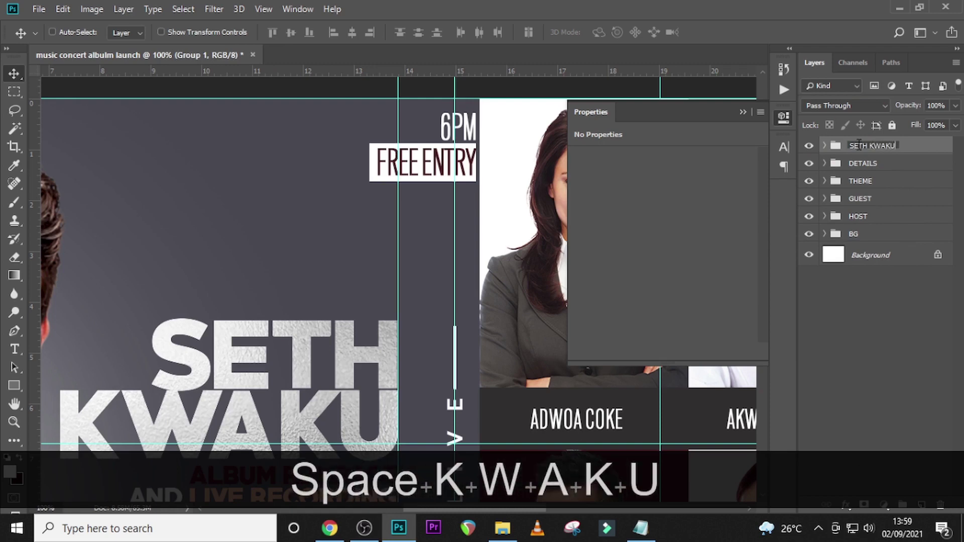
key(Return)
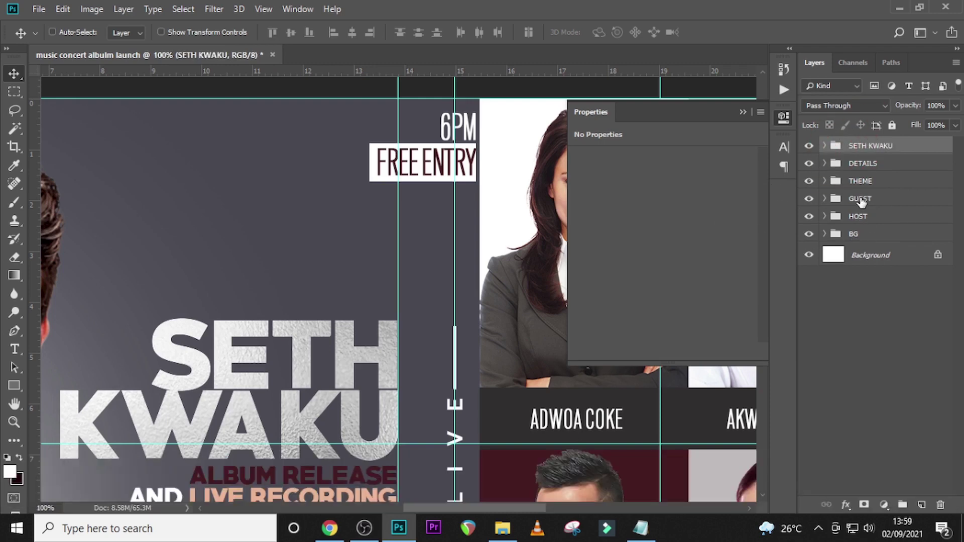
key(ctrl+0)
key(ctrl+h)
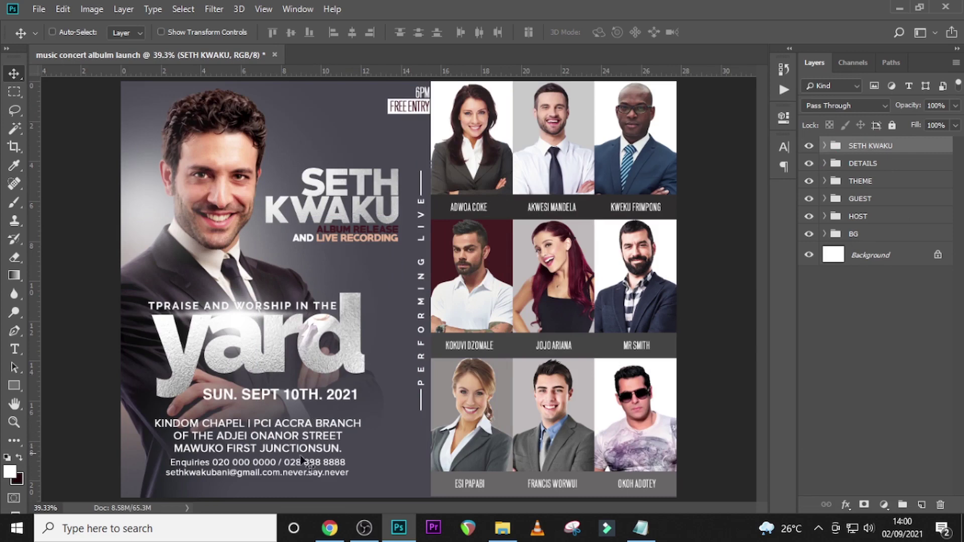
- Expand the DETAILS group and add a new empty layer below the date text layer
click(825, 163)
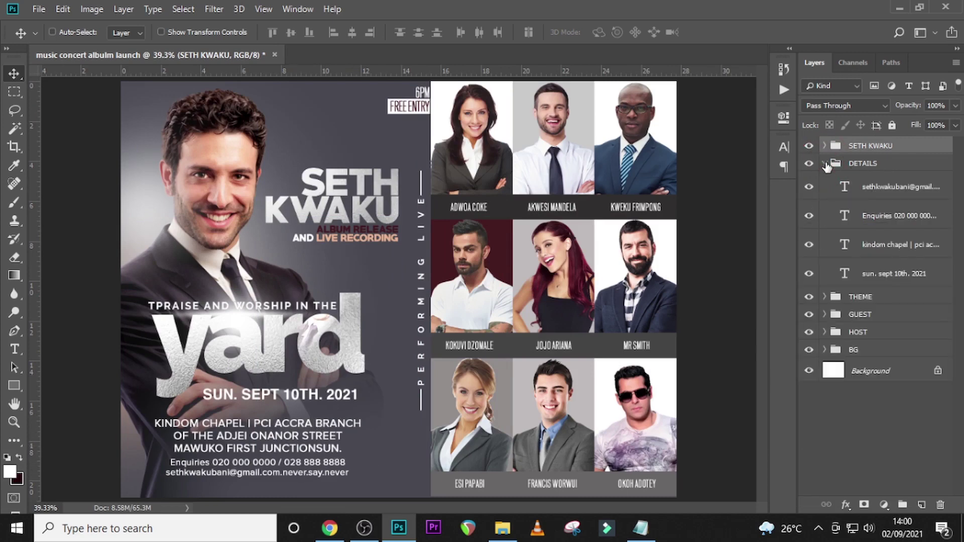
click(809, 164)
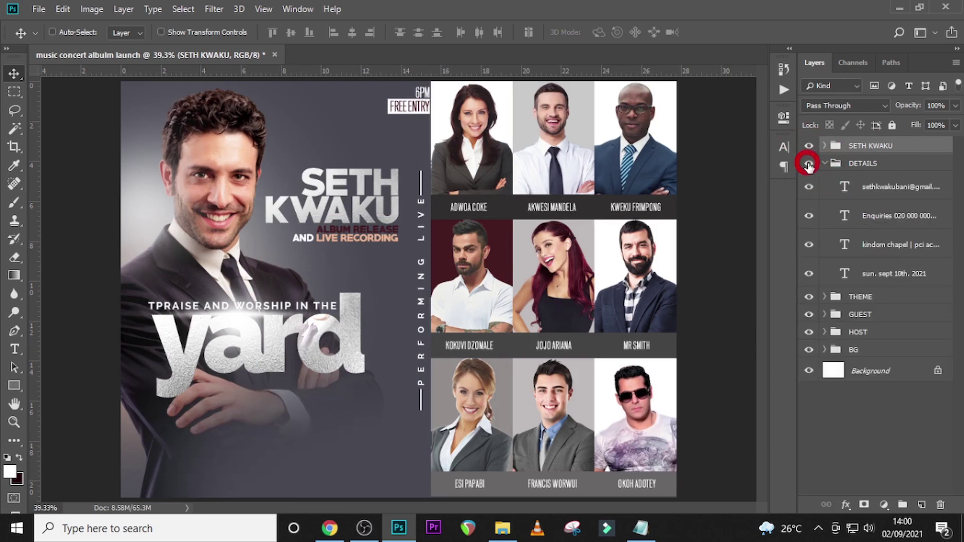
click(809, 164)
click(880, 281)
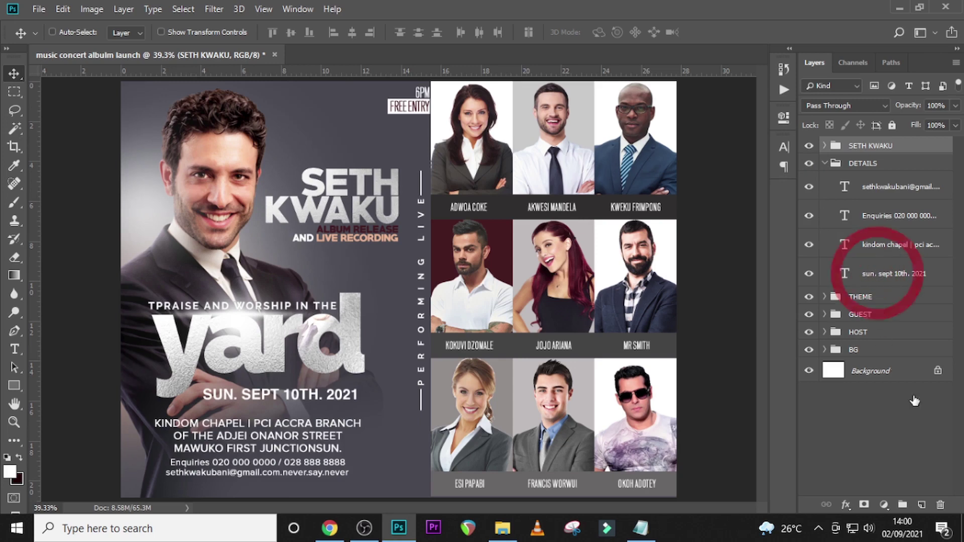
click(921, 505)
drag(871, 274, 876, 301)
- Paint a soft white glow around the yard title with a 700px Soft Round brush
key(b)
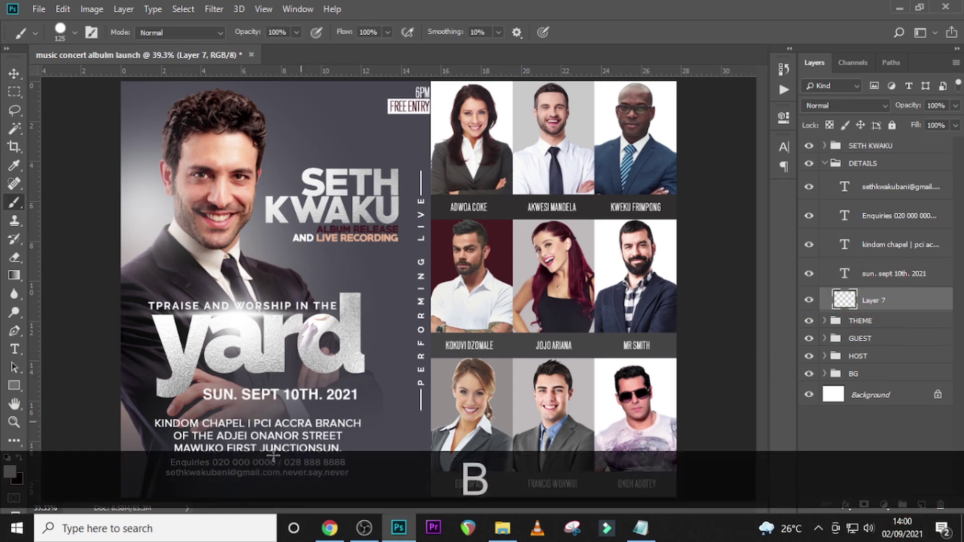
click(10, 474)
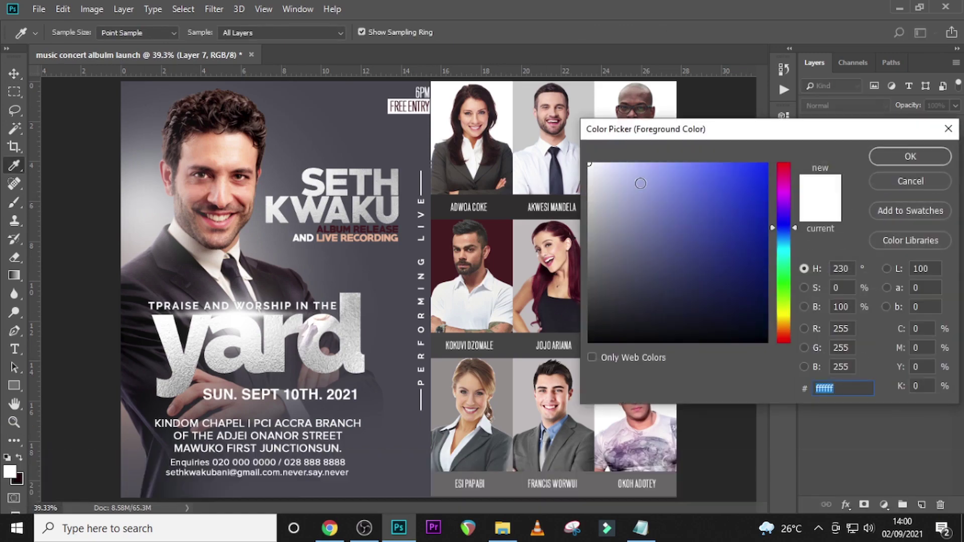
click(921, 157)
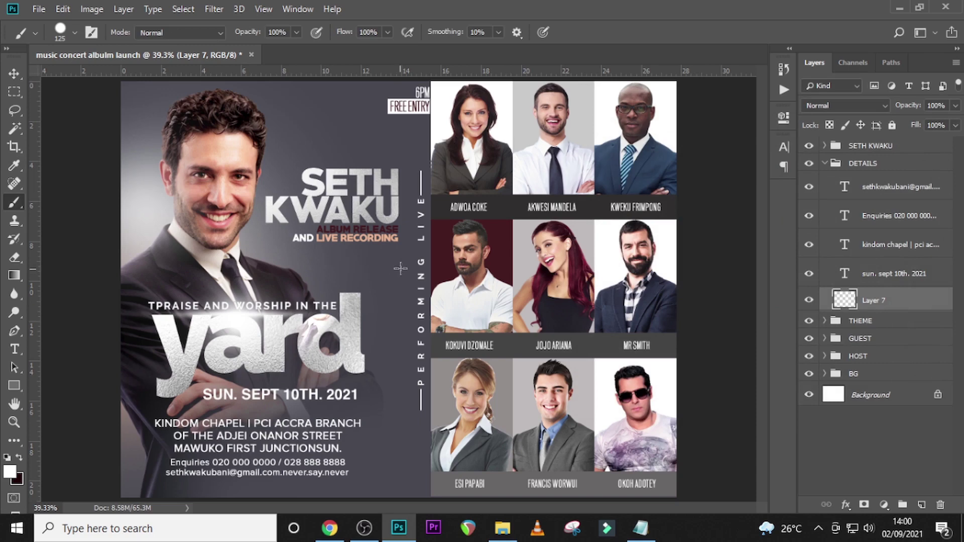
key(Caps_Lock)
key(bracketright)
key(bracketright)
key(bracketright)
key(bracketright)
key(bracketright)
key(bracketright)
key(bracketright)
key(bracketright)
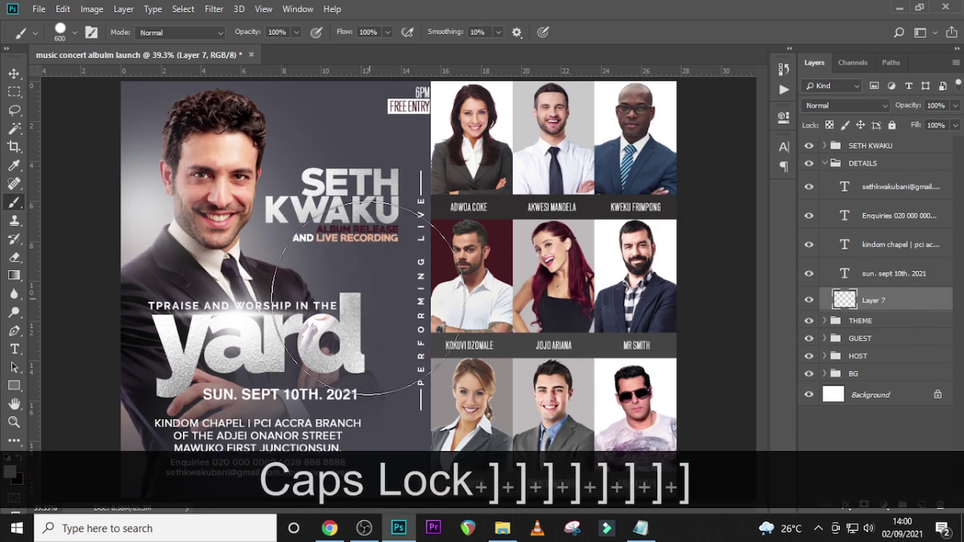
key(bracketright)
click(74, 33)
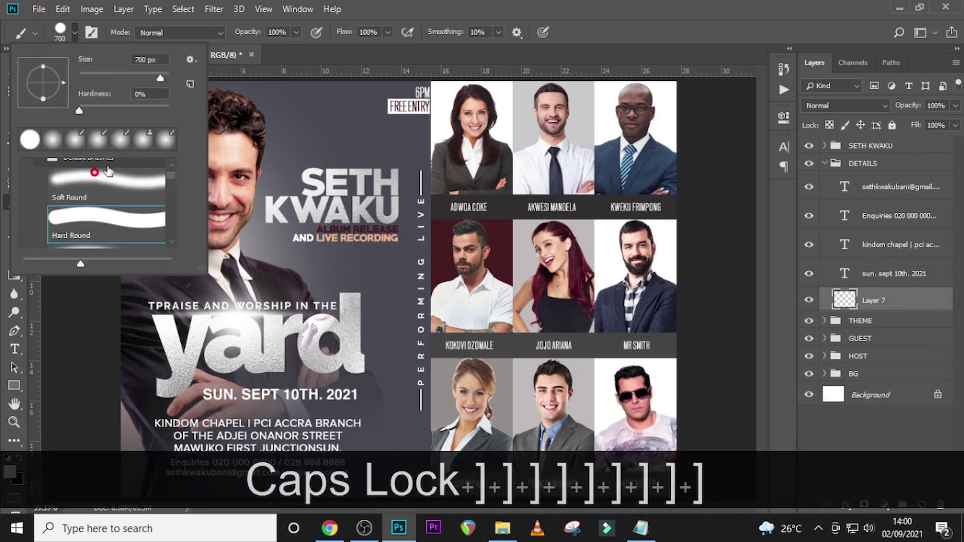
double_click(108, 172)
click(357, 315)
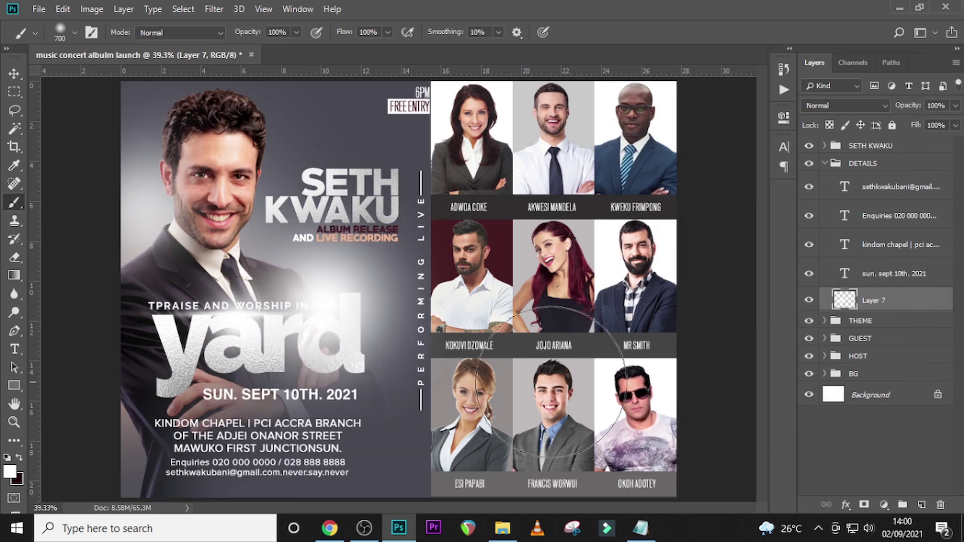
- Enlarge the glow, move it down and left, and set its opacity to 22%
key(ctrl+t)
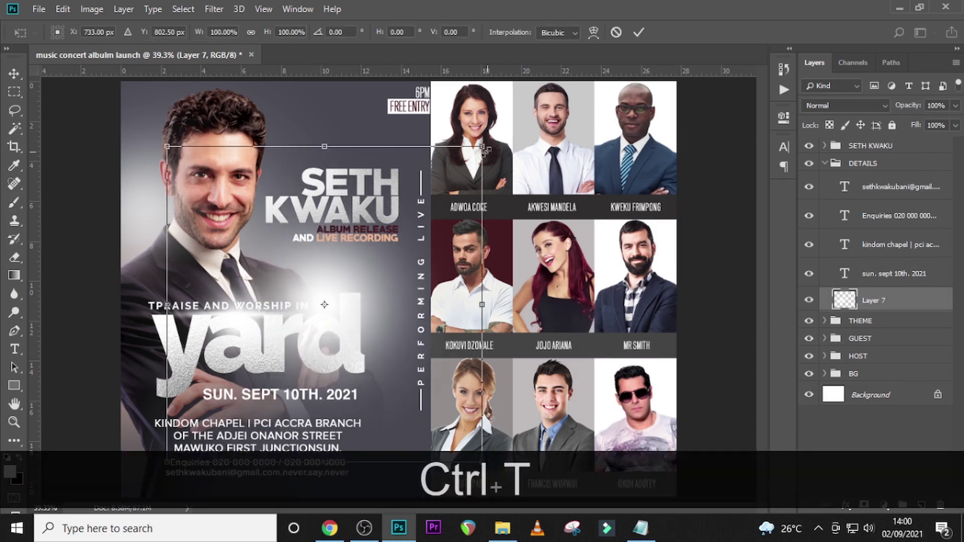
drag(484, 149, 525, 108)
drag(432, 218, 357, 351)
key(Return)
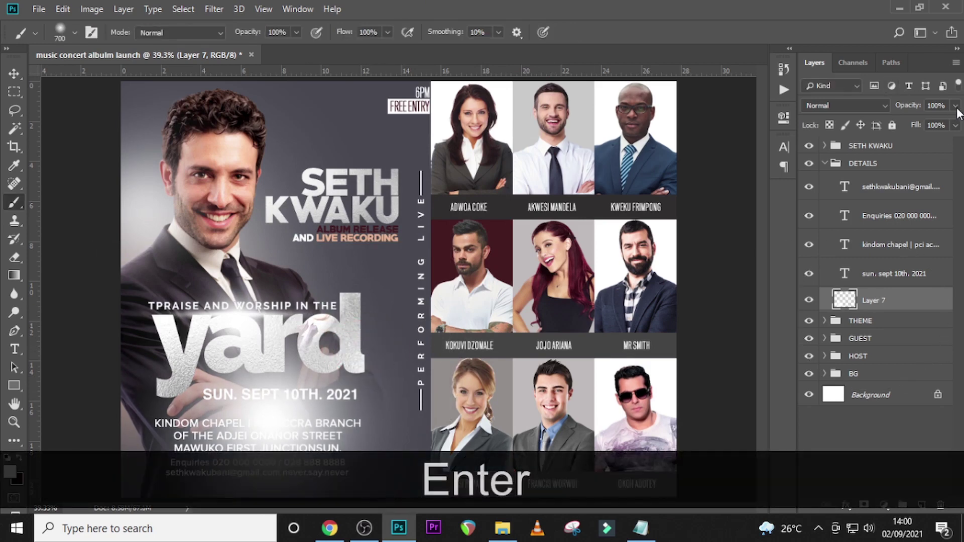
click(946, 108)
text(22)
key(Return)
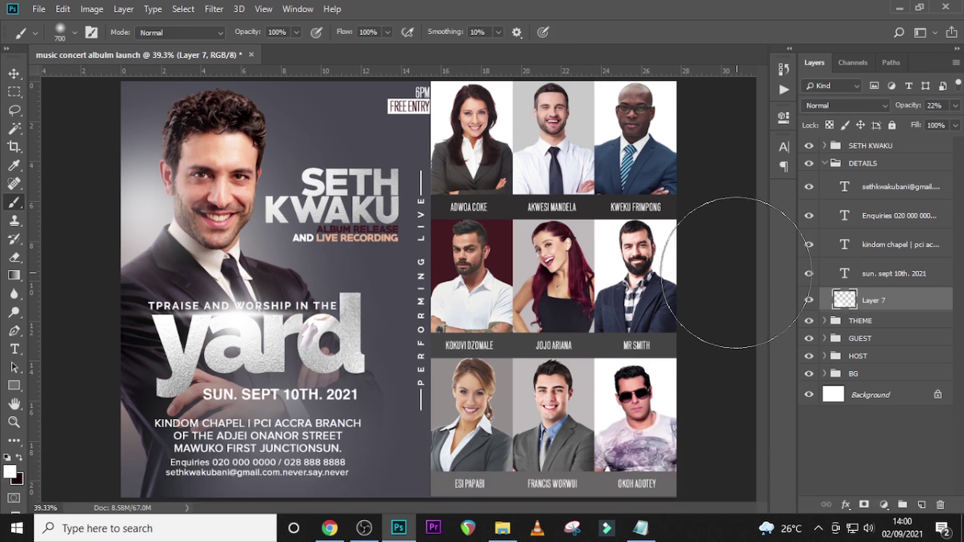
- Toggle the glow's visibility to compare before and after, then duplicate the glow layer
click(810, 301)
click(810, 302)
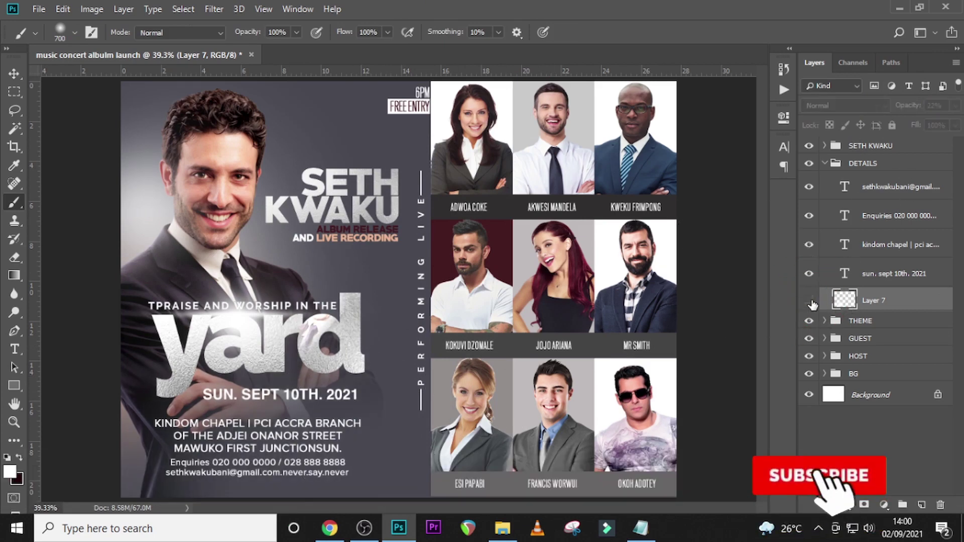
click(810, 301)
click(811, 302)
click(810, 301)
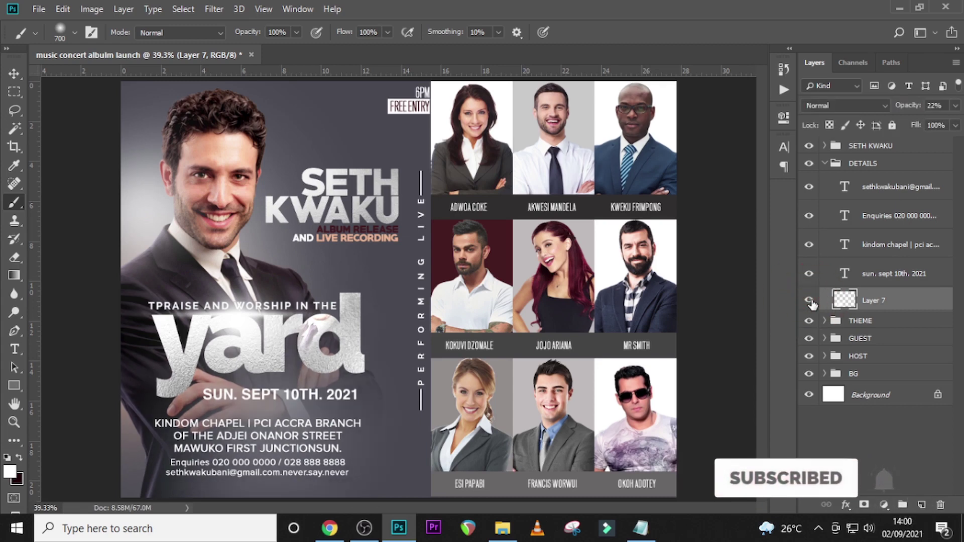
click(809, 302)
click(810, 301)
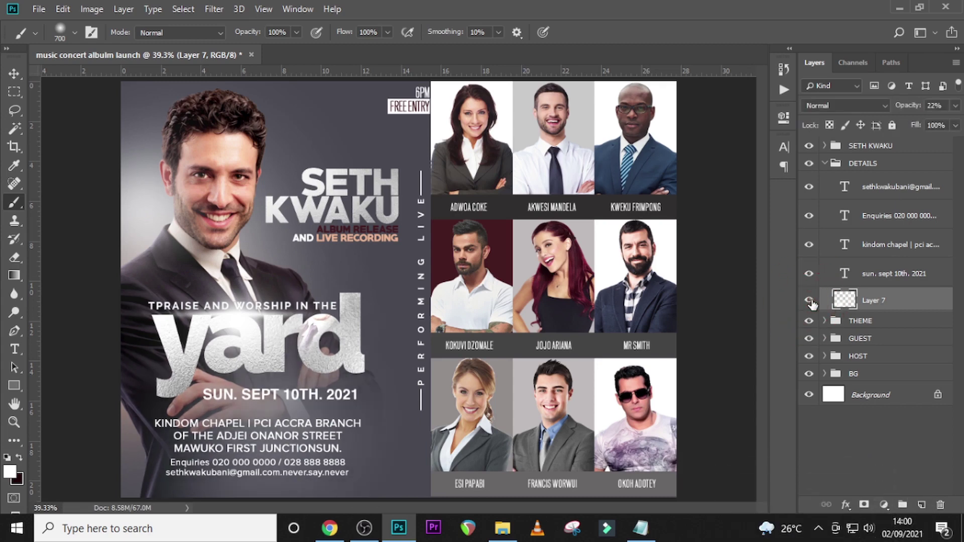
key(ctrl+j)
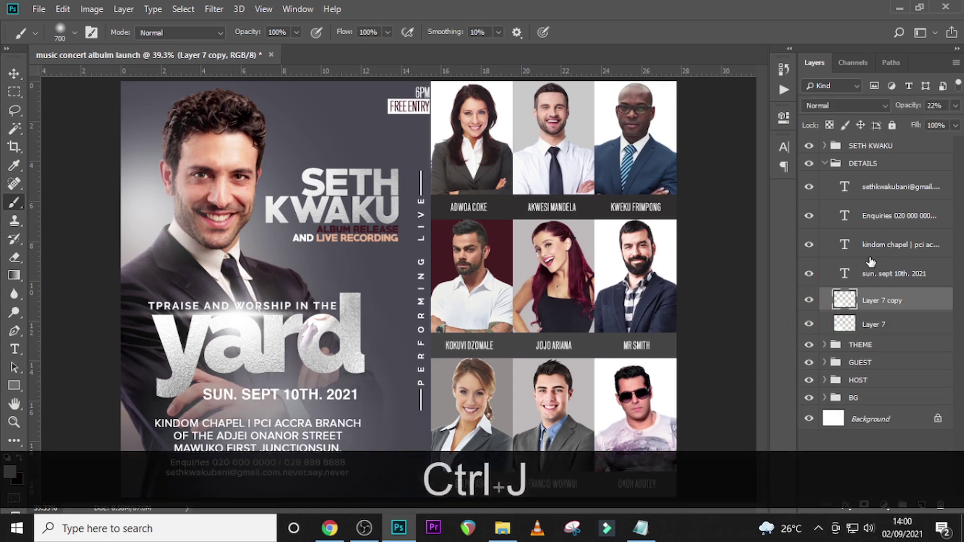
key(v)
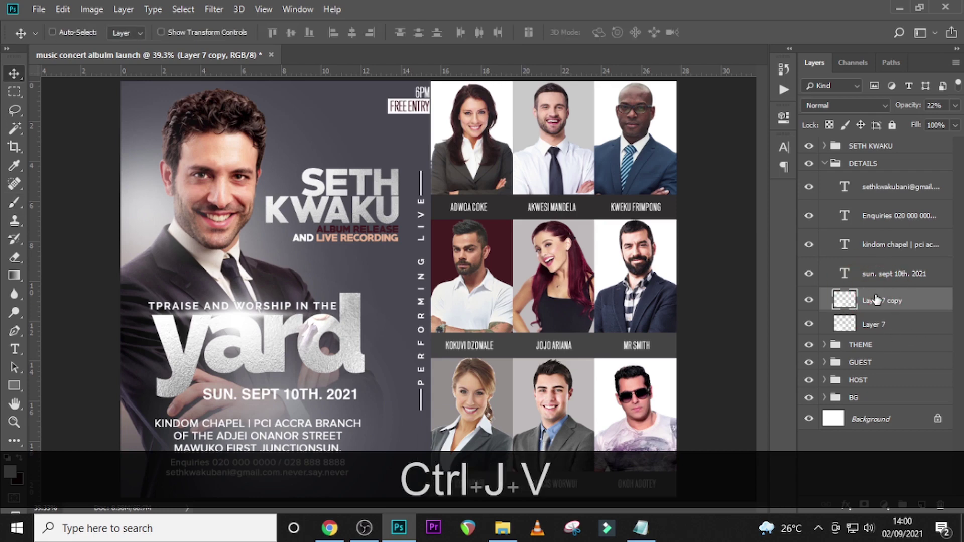
drag(880, 297, 826, 173)
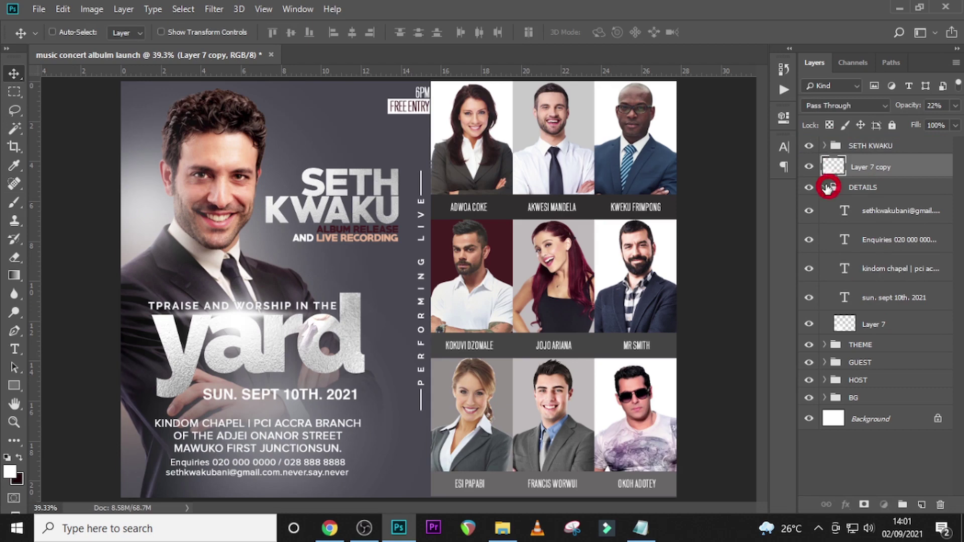
click(829, 187)
click(824, 188)
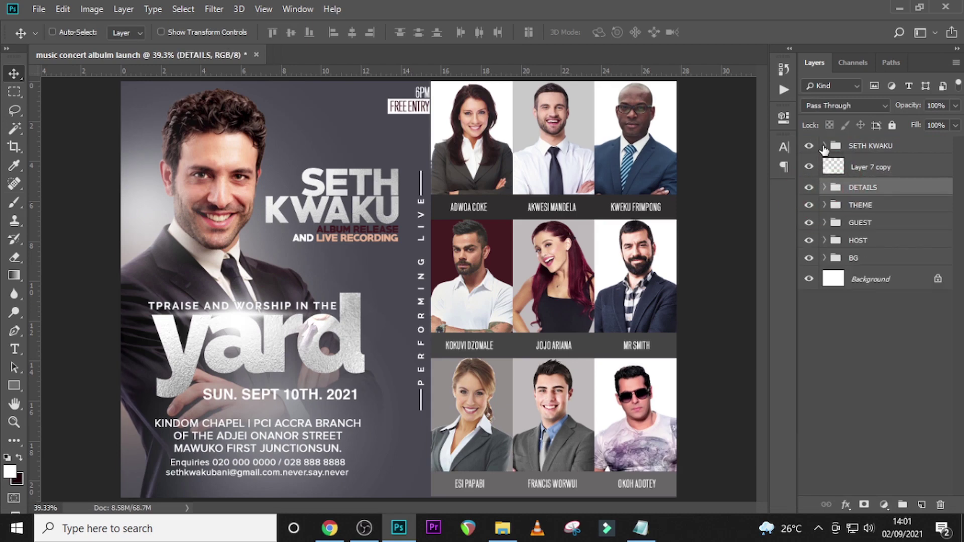
click(824, 146)
drag(855, 270, 860, 253)
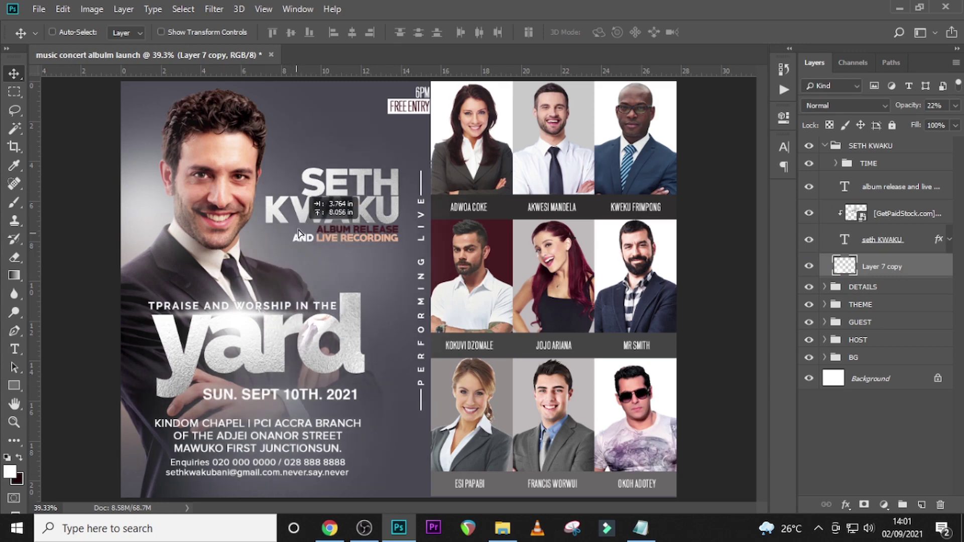
- Shrink the glow copy to about 64%, reposition it, and set 35% opacity
key(ctrl)
key(ctrl+t)
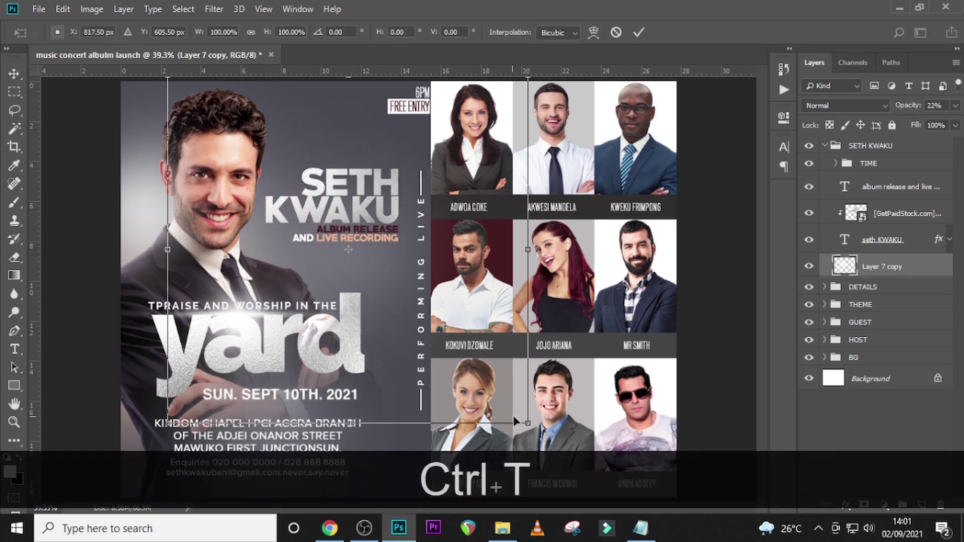
drag(516, 422, 401, 302)
drag(342, 221, 392, 247)
key(Return)
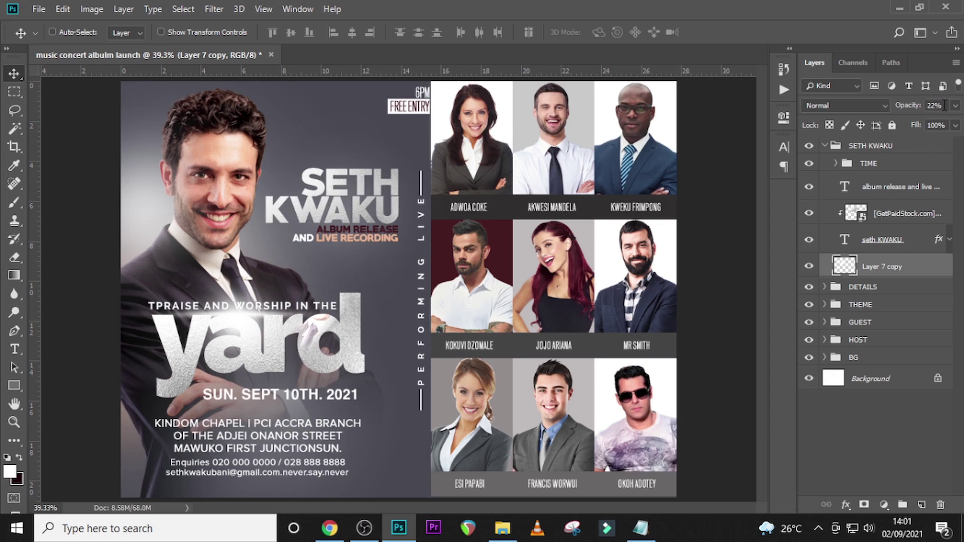
text(35)
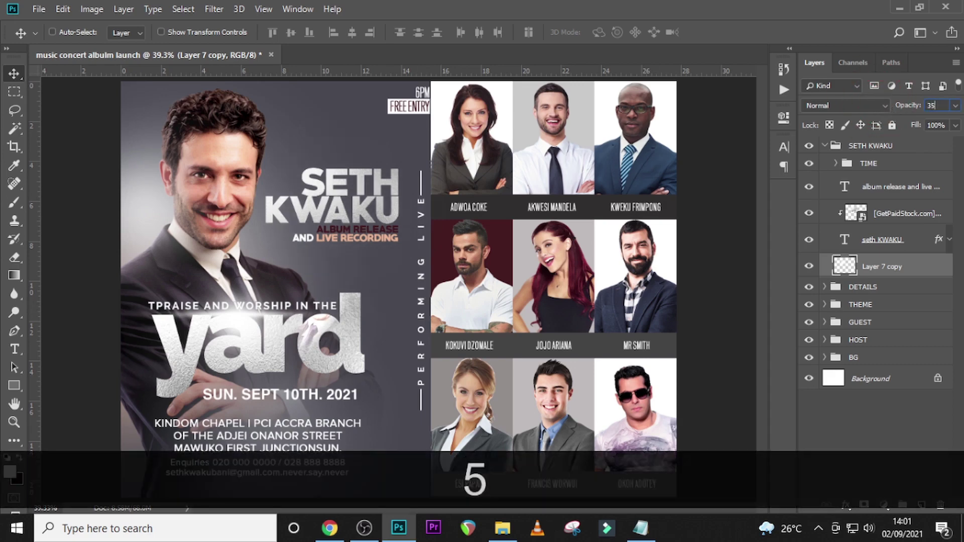
key(Return)
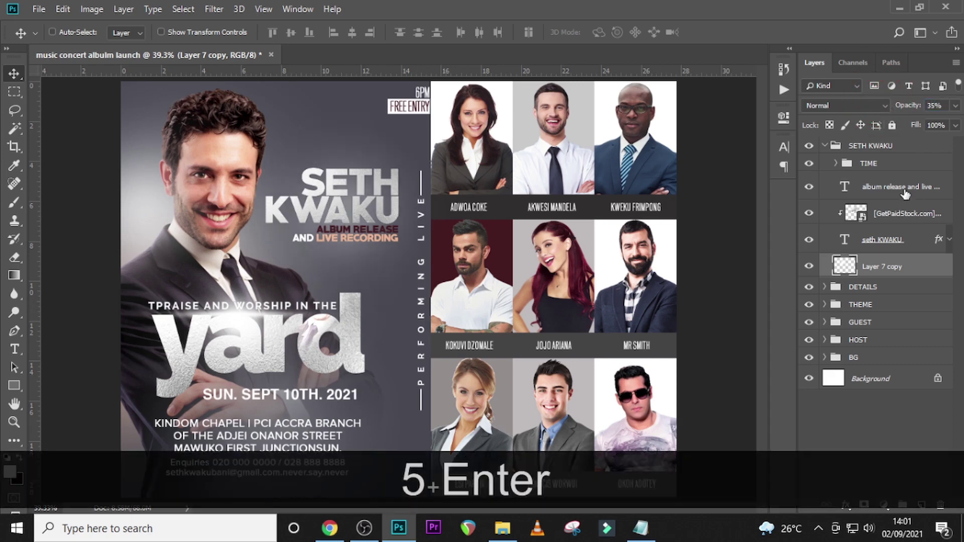
click(884, 275)
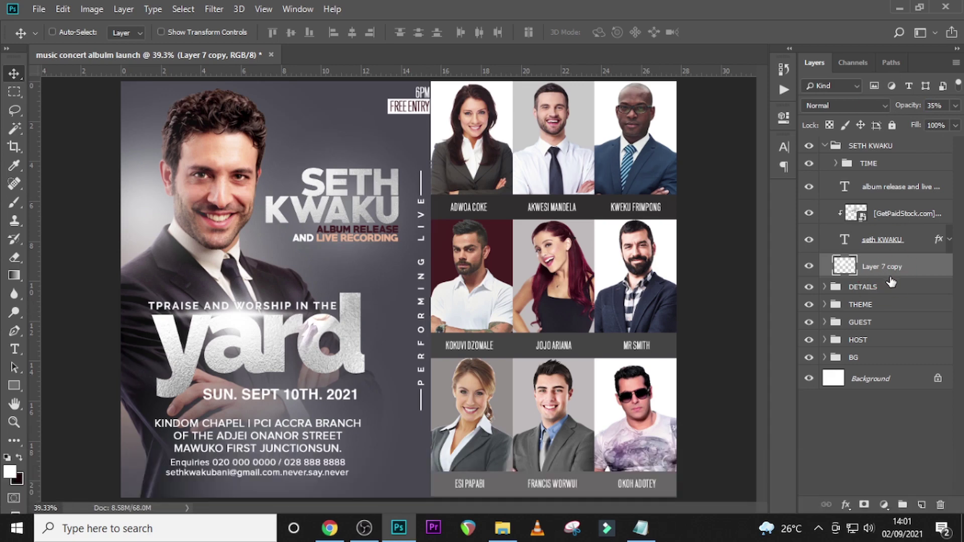
key(ctrl+t)
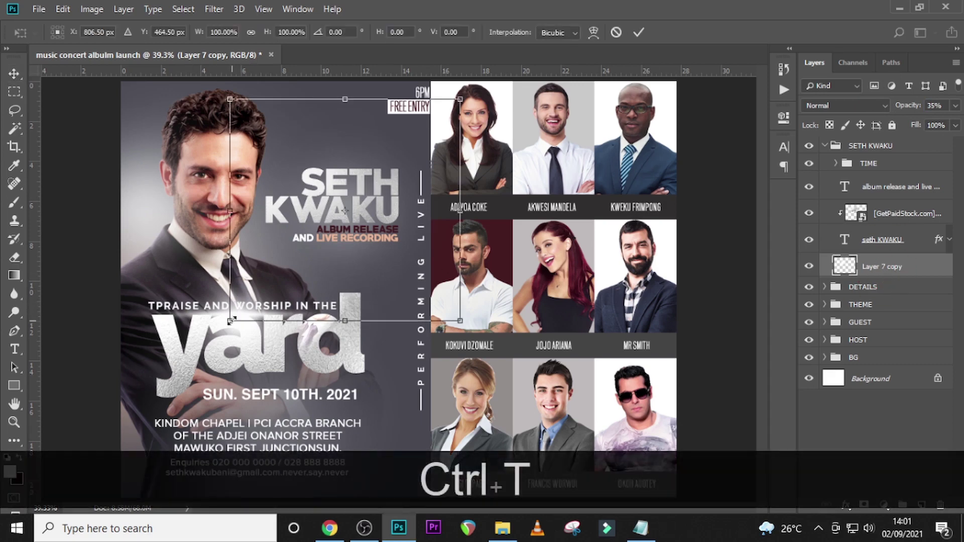
drag(232, 320, 191, 357)
mouse_move(322, 268)
mouse_down()
mouse_move(323, 246)
mouse_move(324, 256)
mouse_up()
key(Return)
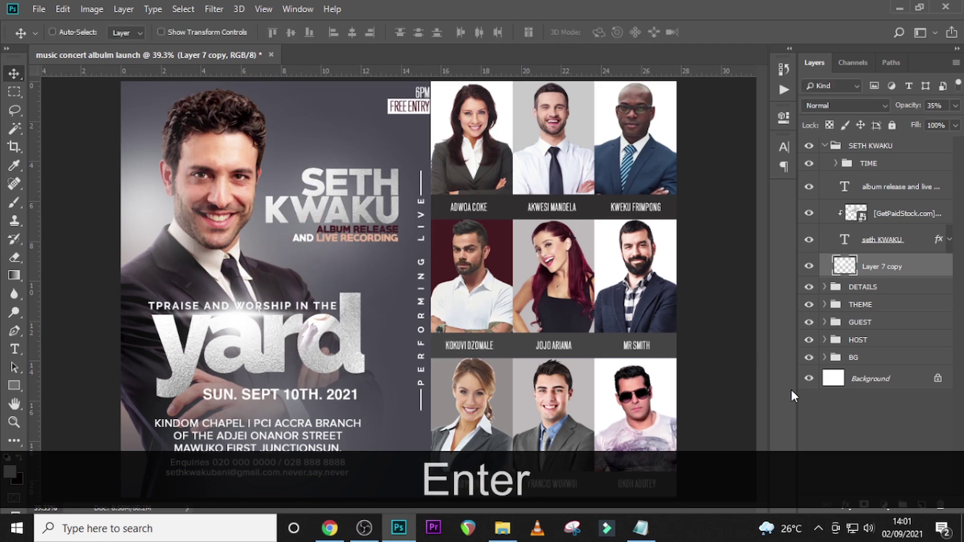